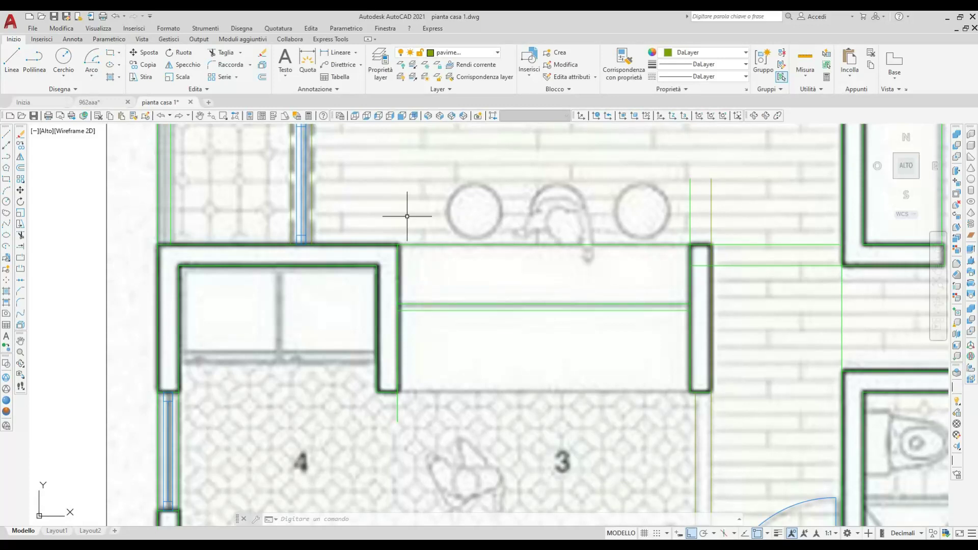
# - Finish the construction line and trim away the excess guide line
pyautogui.press('Return')
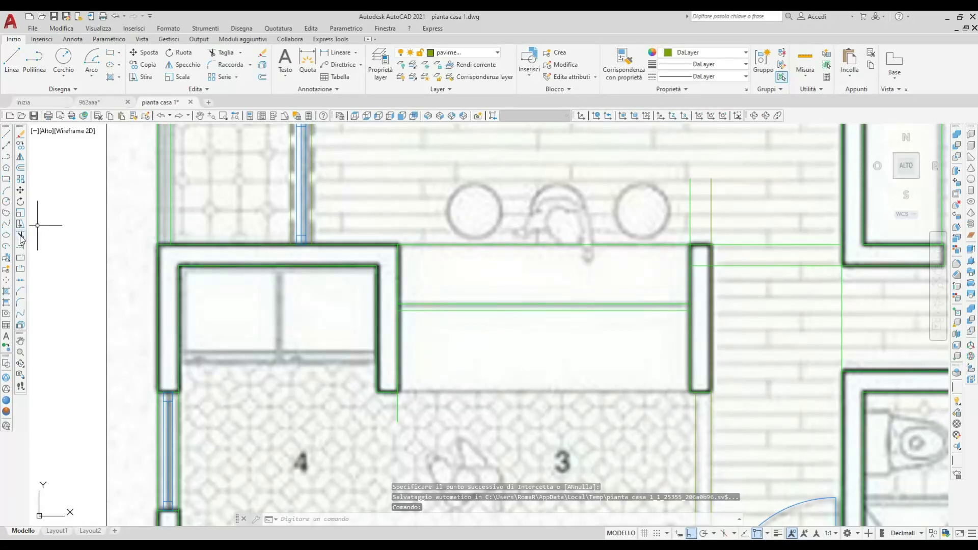
pyautogui.click(21, 236)
pyautogui.click(418, 245)
pyautogui.press('Return')
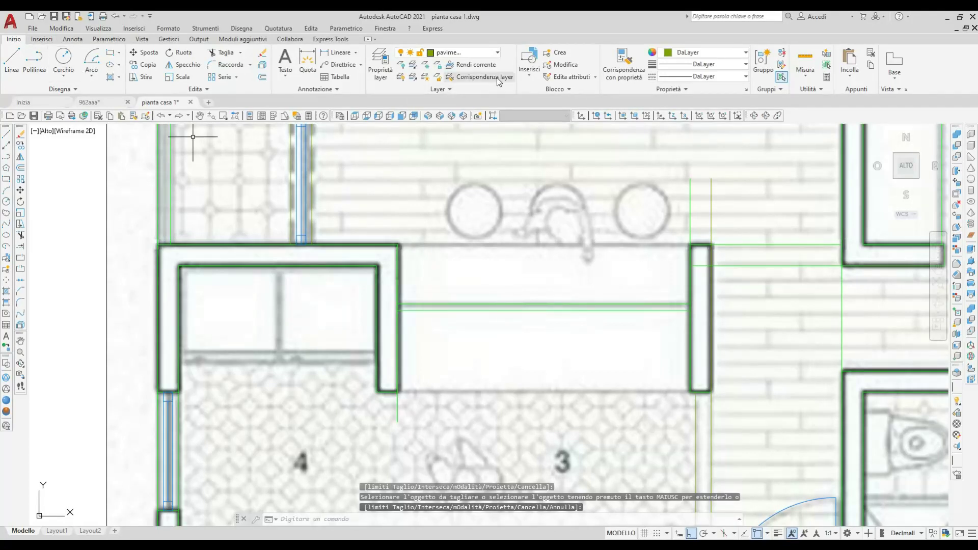
# - Make arredi the current layer and draw the counter's back edge between the wall corners
pyautogui.click(497, 52)
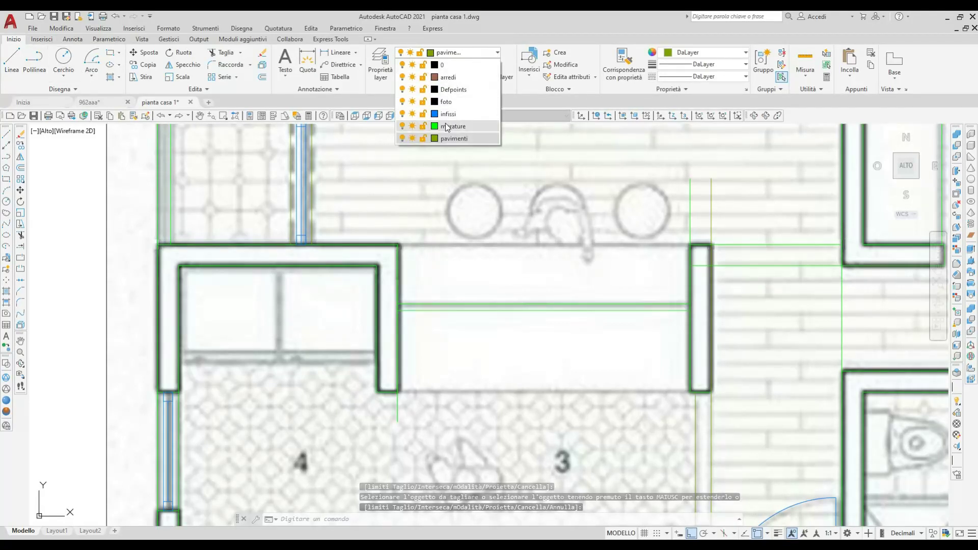
pyautogui.click(449, 77)
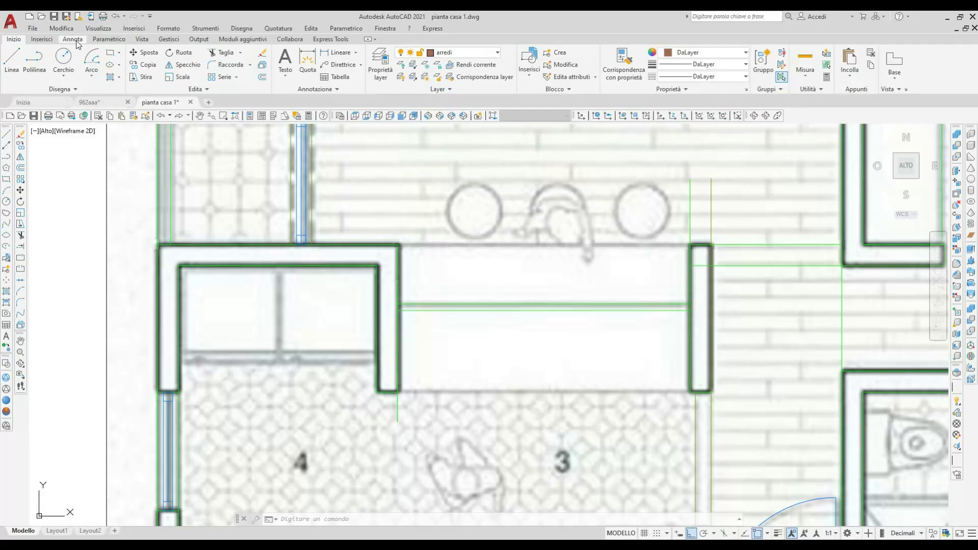
pyautogui.click(11, 60)
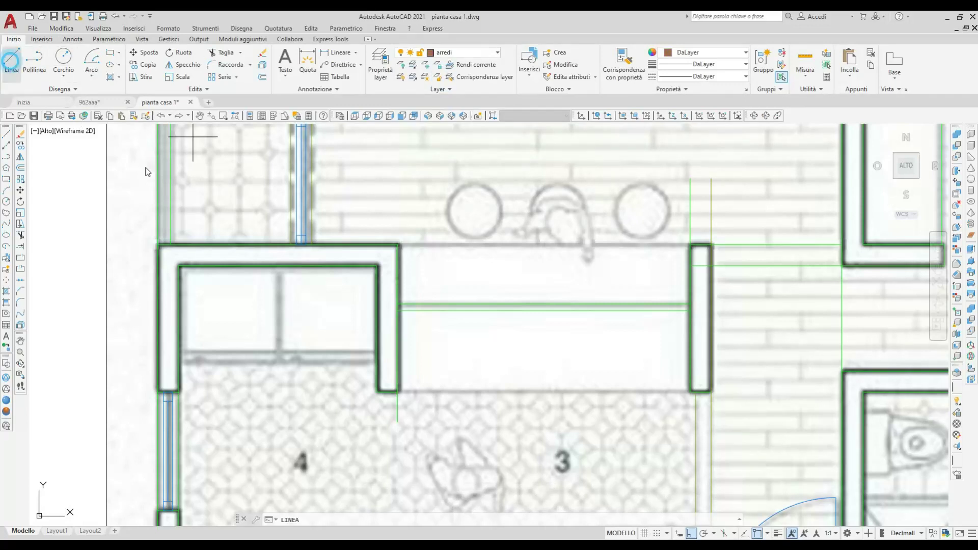
pyautogui.click(399, 245)
pyautogui.click(691, 247)
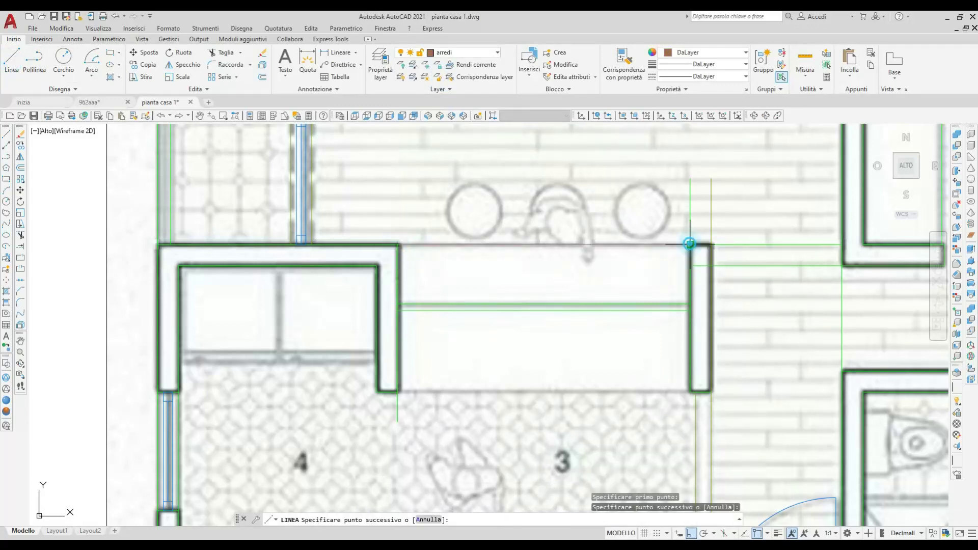
pyautogui.press('Return')
# - Draw the counter's front edge between its front right and left corners
pyautogui.moveTo(557, 266); pyautogui.dragTo(564, 189, button='middle')
pyautogui.click(15, 64)
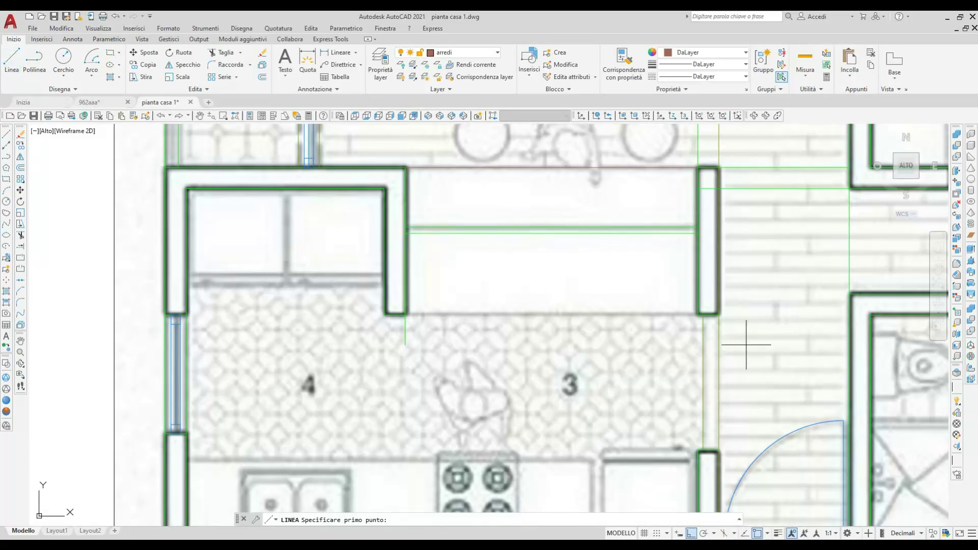
pyautogui.click(698, 315)
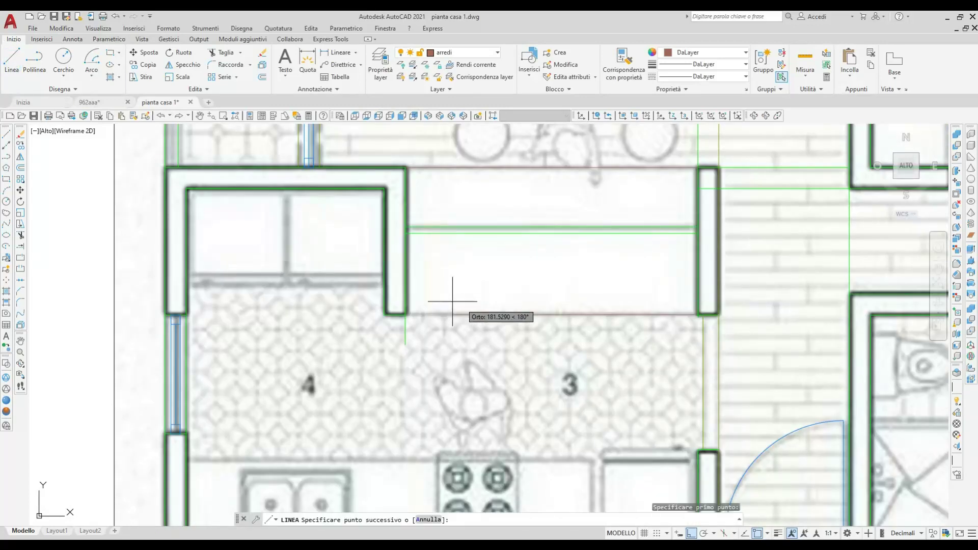
pyautogui.click(402, 313)
pyautogui.press('Return')
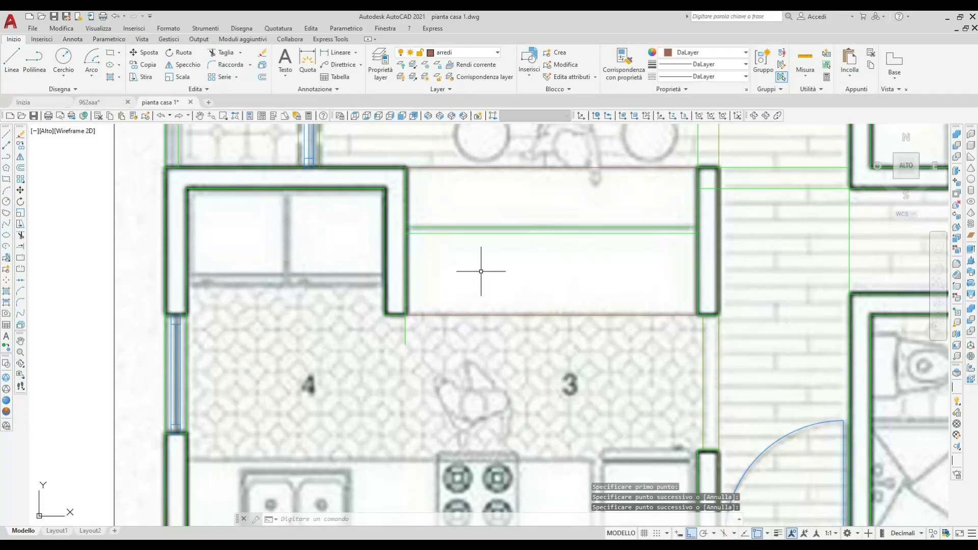
# - Start Taglia (Trim) and zoom around the counter edges
pyautogui.scroll(4, 407, 335)
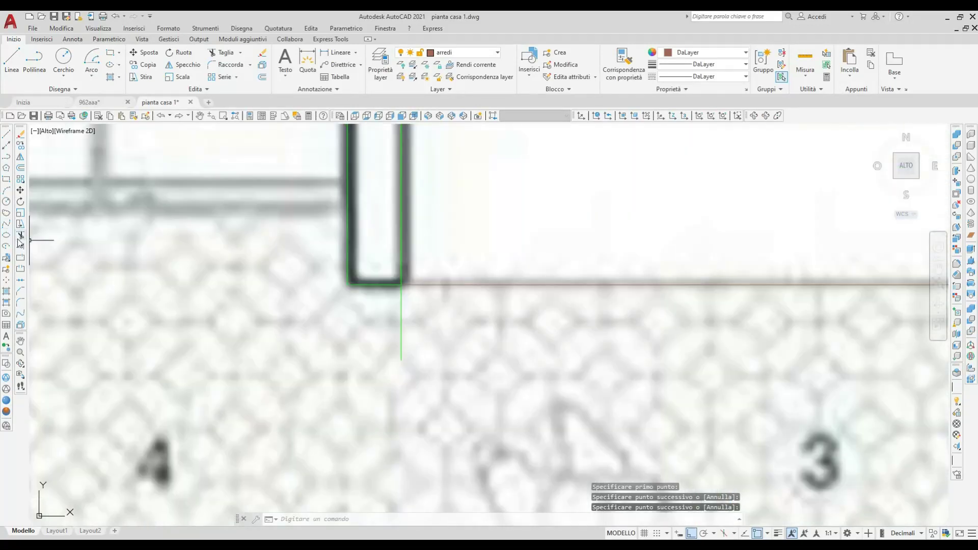
pyautogui.click(21, 236)
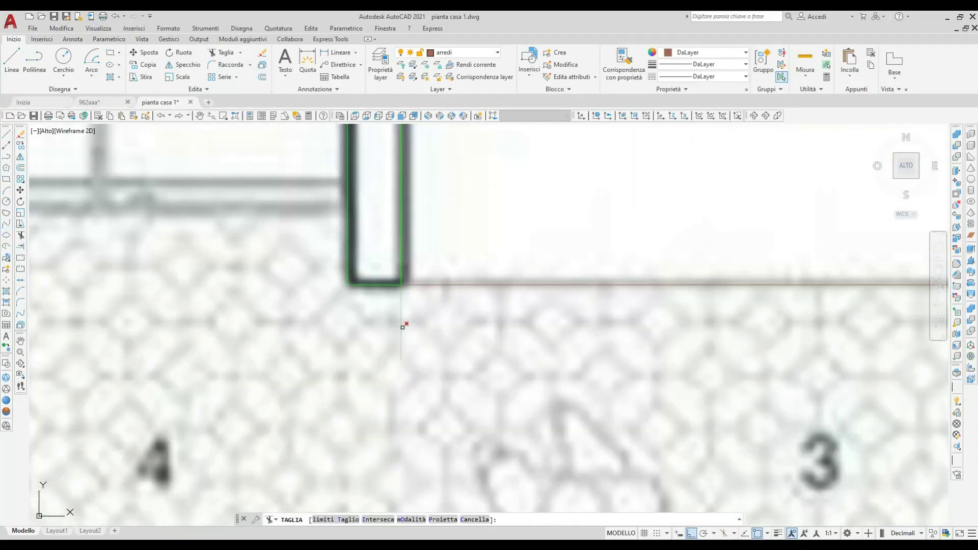
pyautogui.scroll(-5, 524, 284)
pyautogui.scroll(2, 503, 360)
pyautogui.scroll(5, 585, 307)
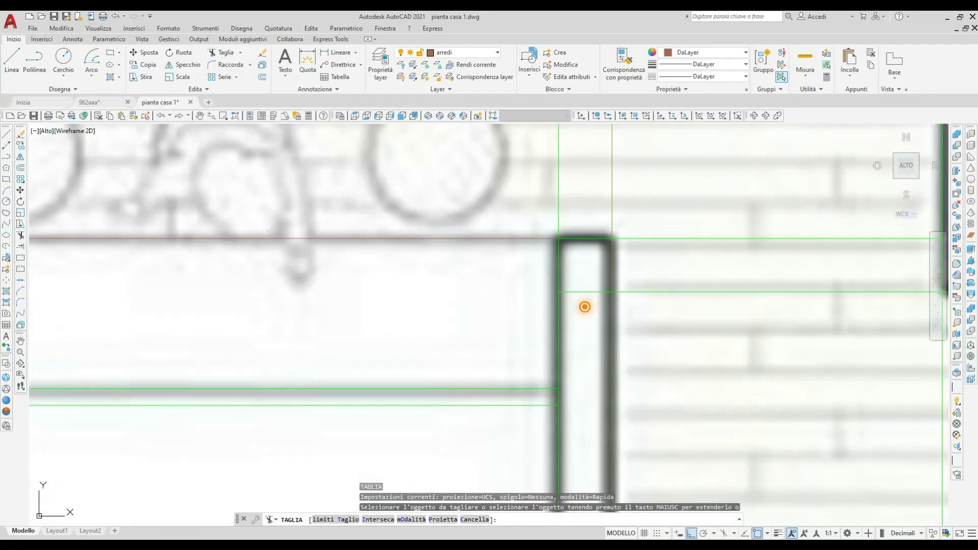
pyautogui.scroll(-2, 582, 211)
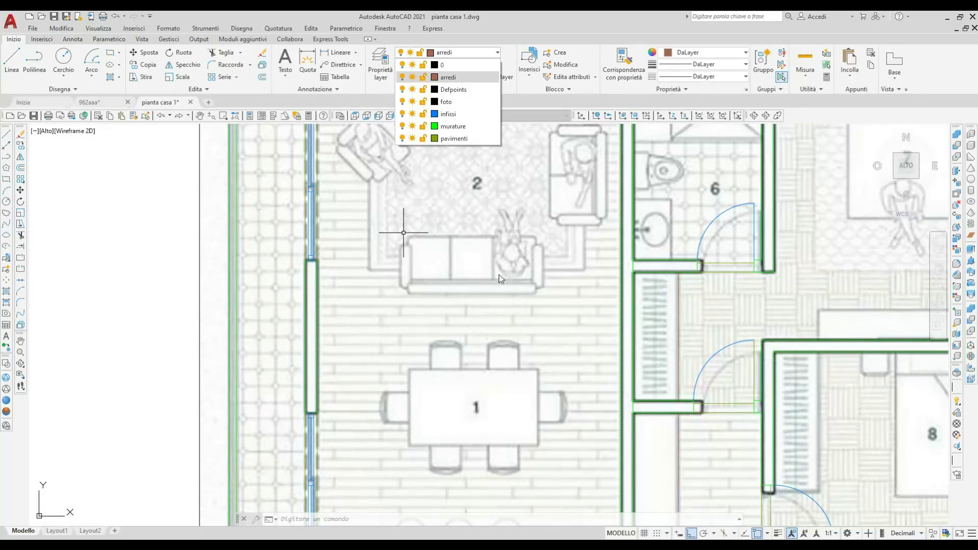
# - Close the layer list and zoom in to centre the sofa for tracing
pyautogui.click(440, 203)
pyautogui.moveTo(427, 209); pyautogui.dragTo(433, 239, button='middle')
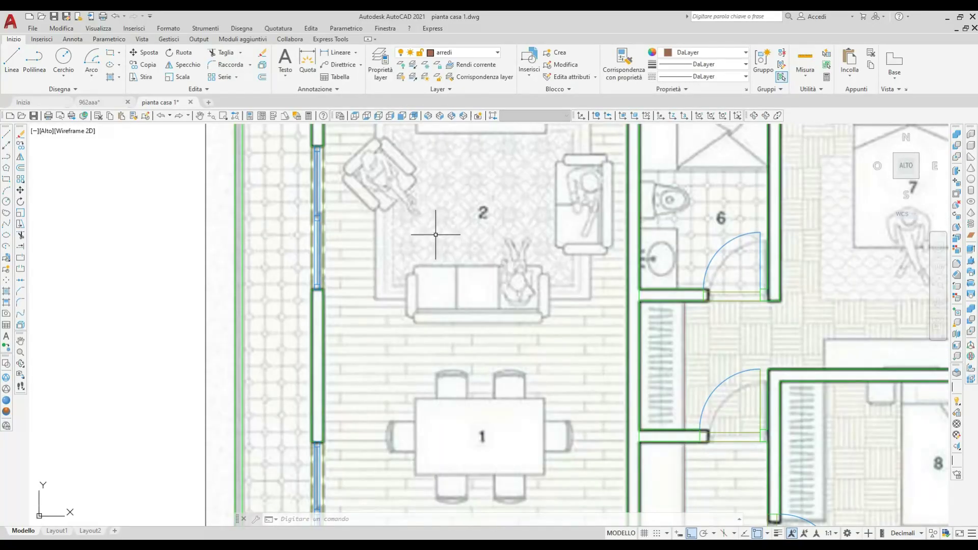
pyautogui.click(17, 77)
pyautogui.scroll(3, 437, 323)
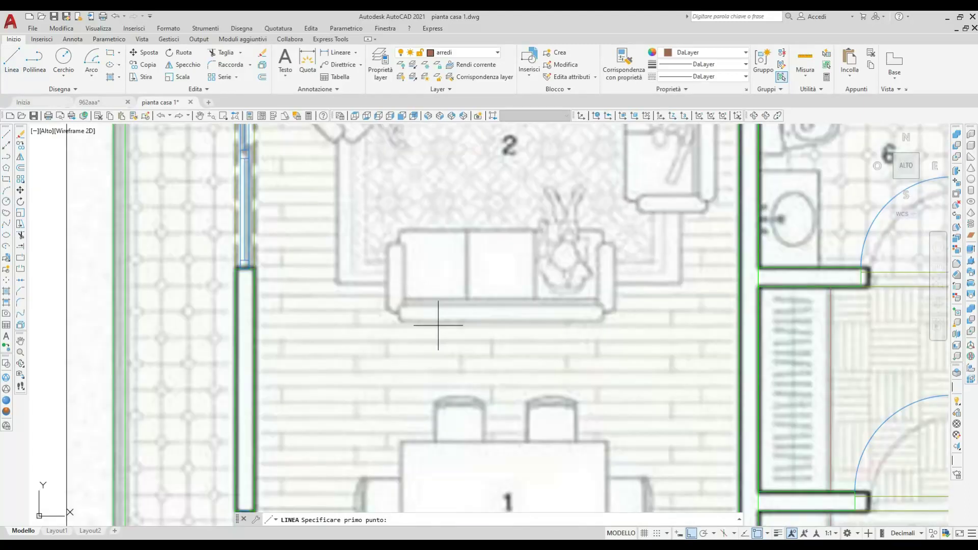
pyautogui.scroll(3, 400, 294)
pyautogui.moveTo(399, 294)
pyautogui.mouseDown(button='middle')
pyautogui.moveTo(389, 247)
pyautogui.moveTo(376, 248)
pyautogui.mouseUp(button='middle')
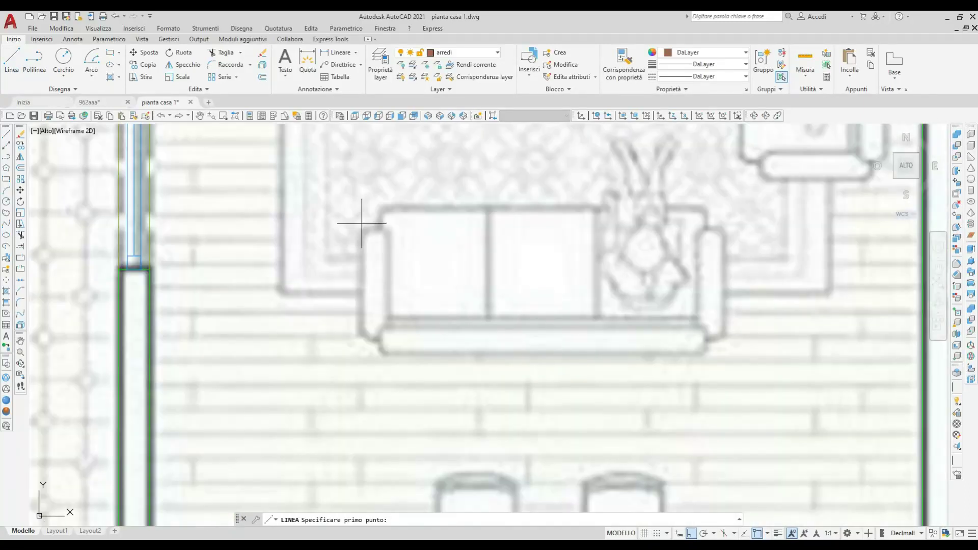
# - Trace the left armrest from its top corner down and around its base with Orto lines
pyautogui.click(389, 230)
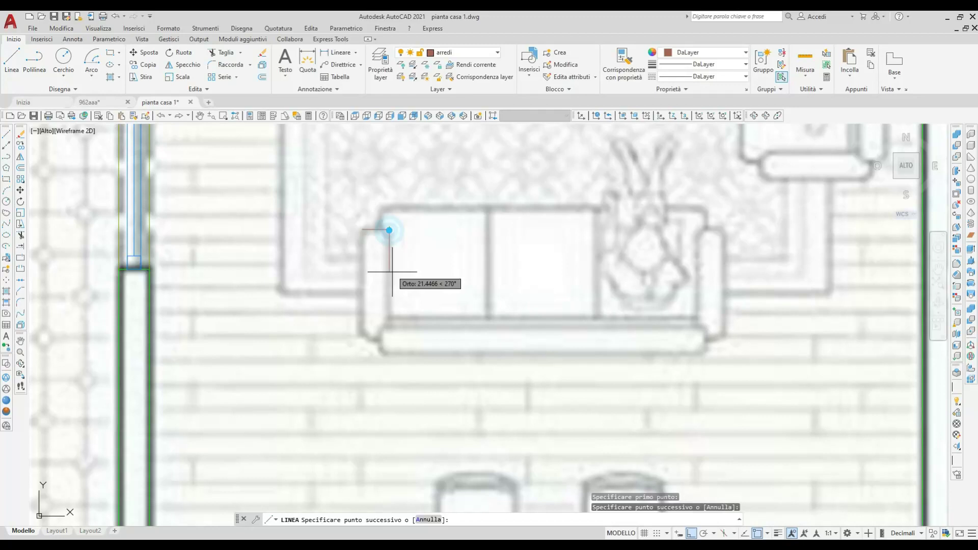
pyautogui.click(389, 326)
pyautogui.click(381, 326)
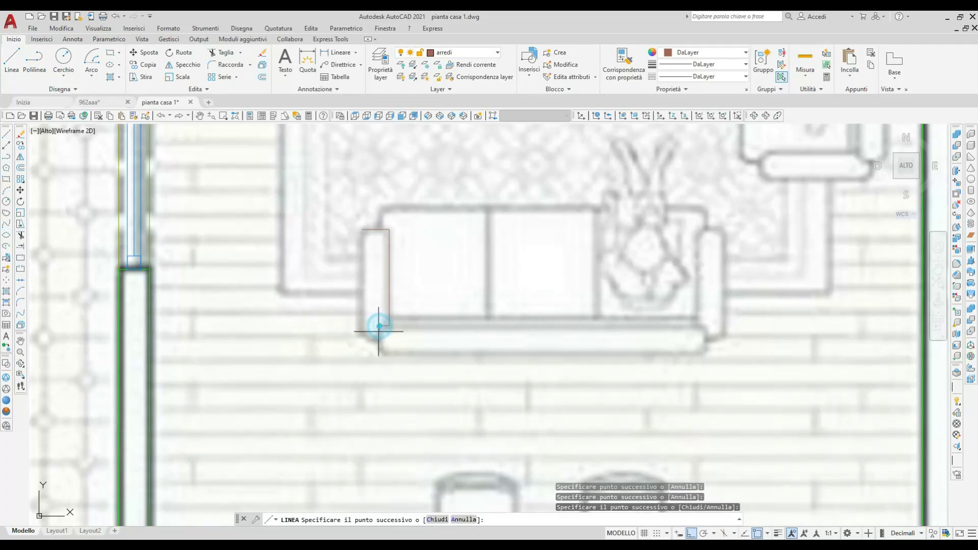
pyautogui.click(380, 340)
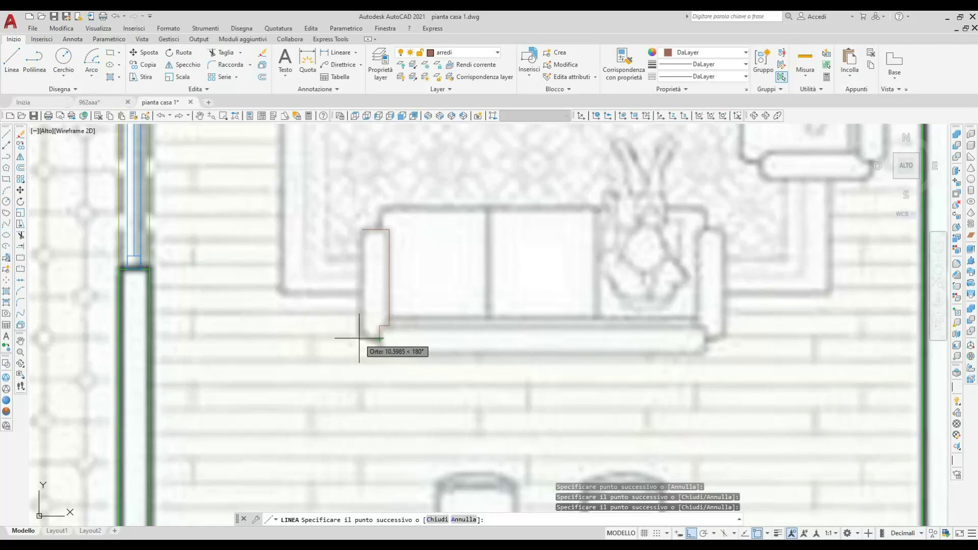
pyautogui.click(360, 339)
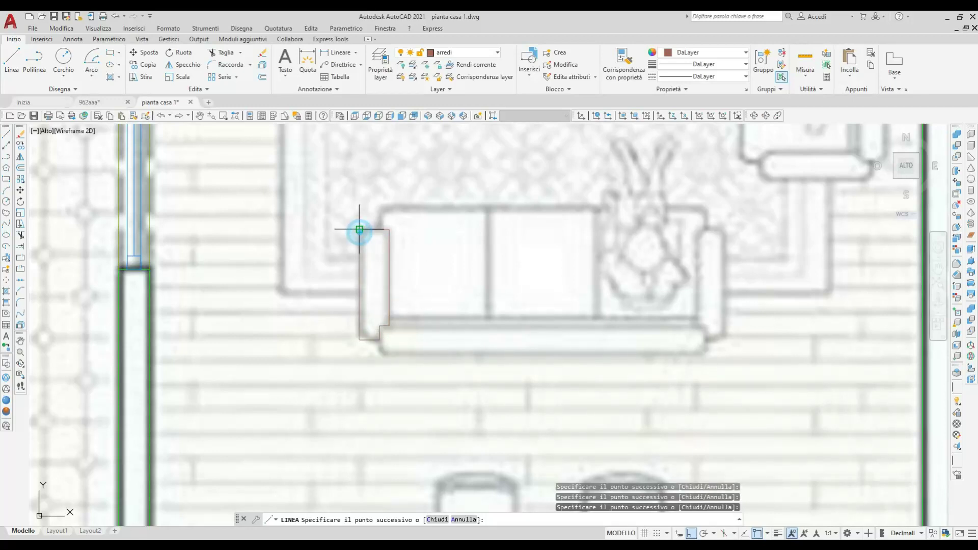
pyautogui.press('Return')
pyautogui.scroll(4, 360, 235)
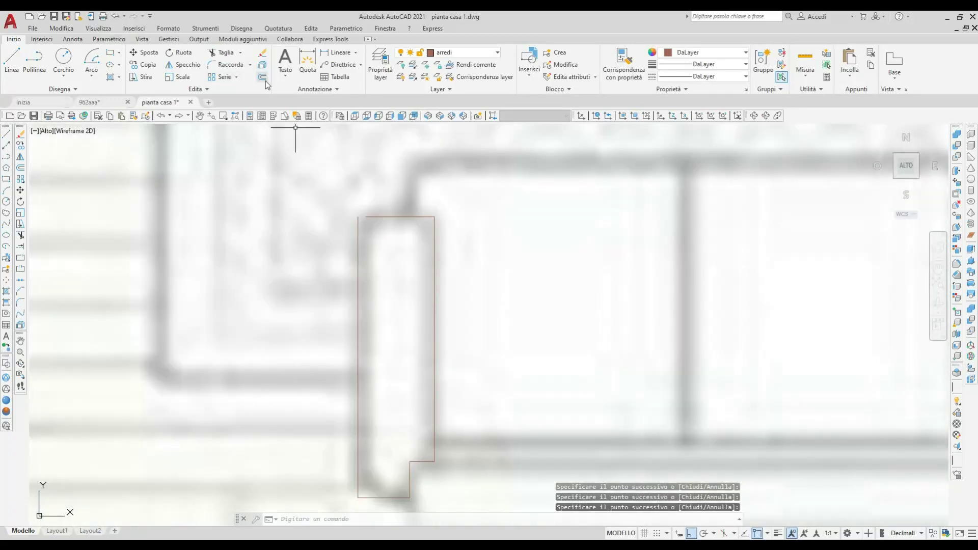
# - Join the armrest's left side and top into a clean corner with Raccordo
pyautogui.click(233, 65)
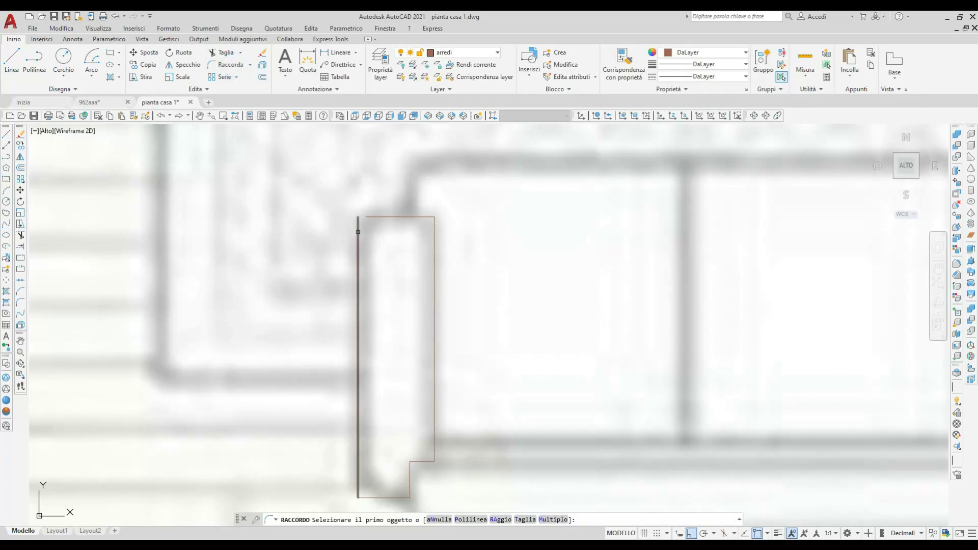
pyautogui.click(359, 229)
pyautogui.click(372, 217)
pyautogui.scroll(-4, 367, 214)
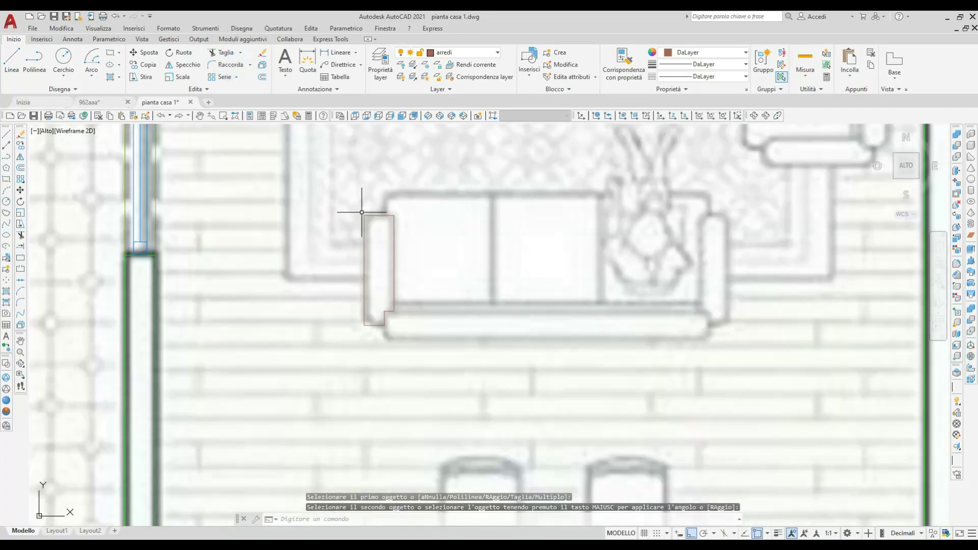
# - Draw a line along the sofa's front edge from the armrest corner
pyautogui.click(12, 58)
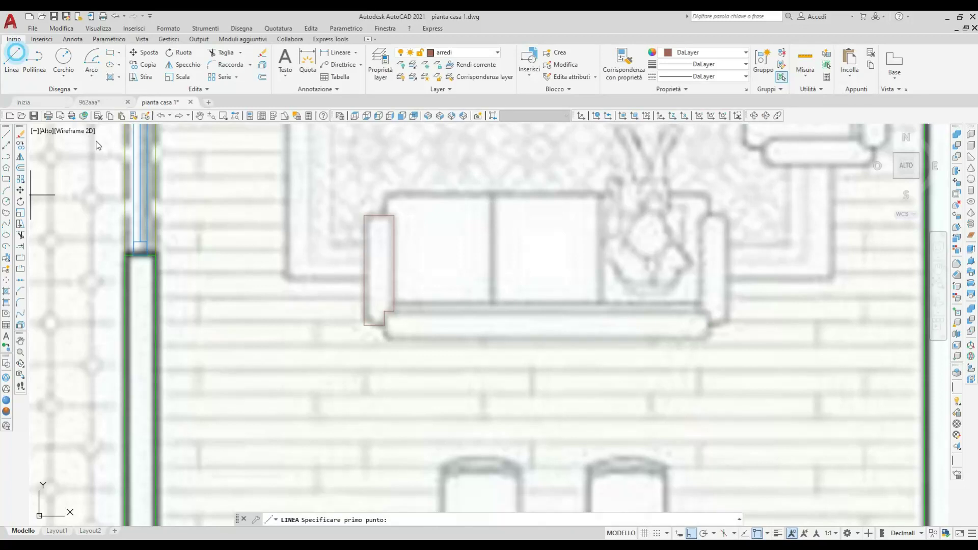
pyautogui.click(384, 311)
pyautogui.scroll(2, 715, 322)
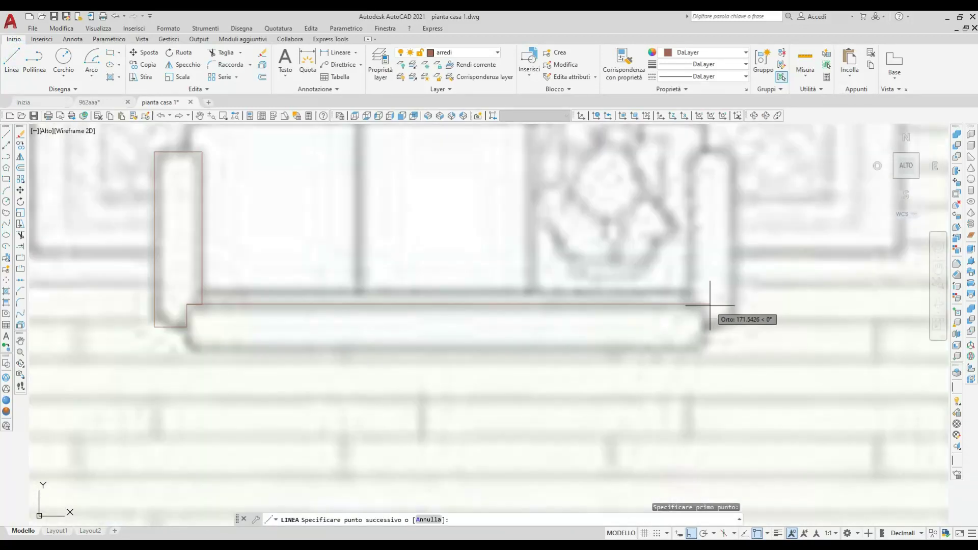
pyautogui.click(706, 304)
pyautogui.press('Return')
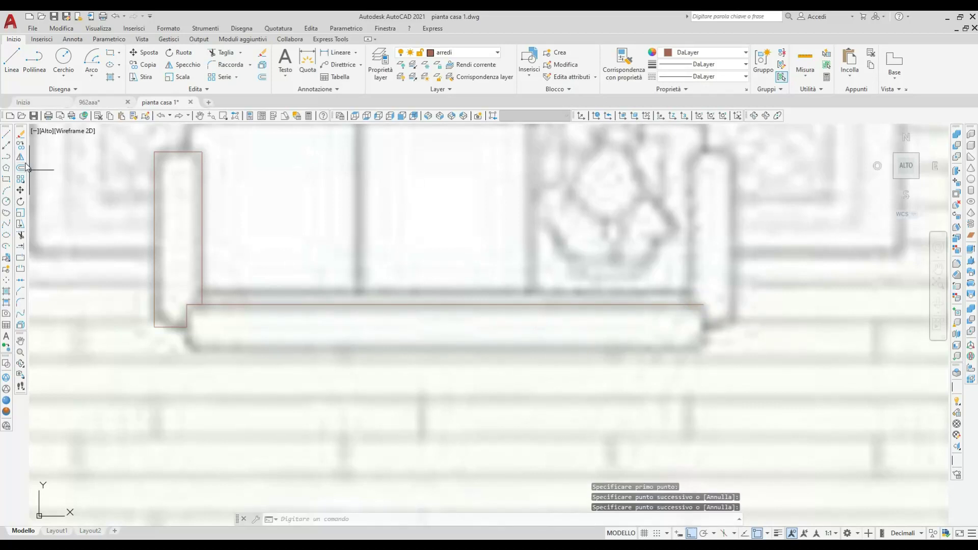
# - Mirror the left armrest across the sofa's centre axis, keeping the original
pyautogui.click(20, 157)
pyautogui.click(127, 143)
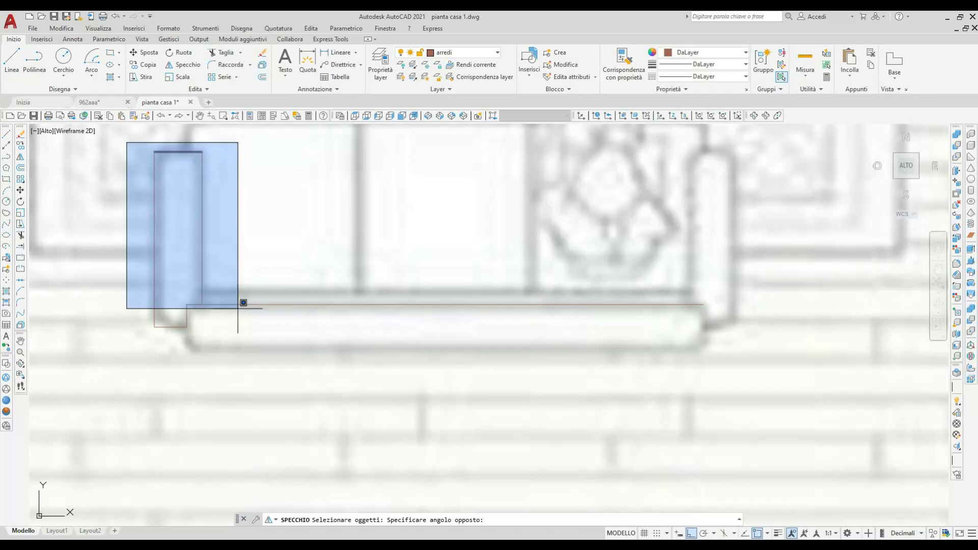
pyautogui.click(236, 357)
pyautogui.press('Return')
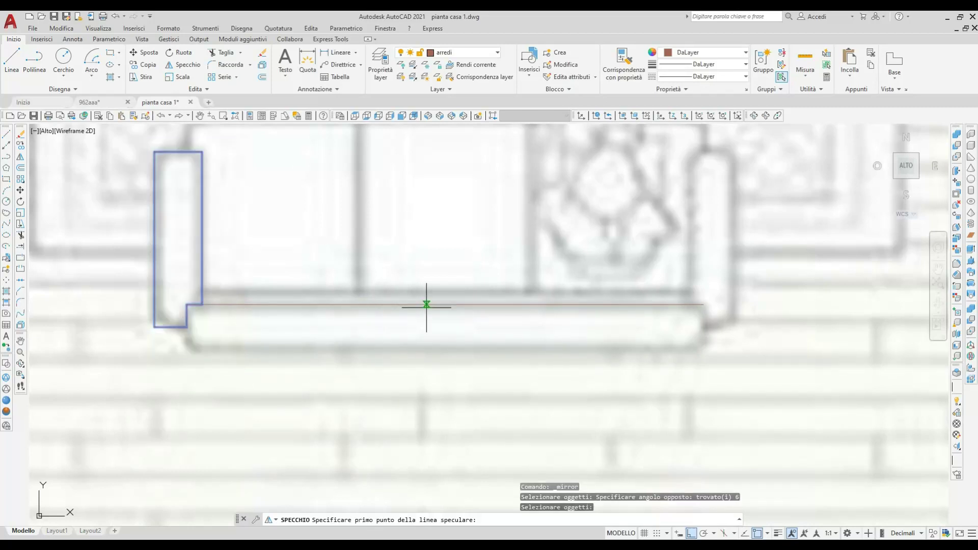
pyautogui.click(445, 304)
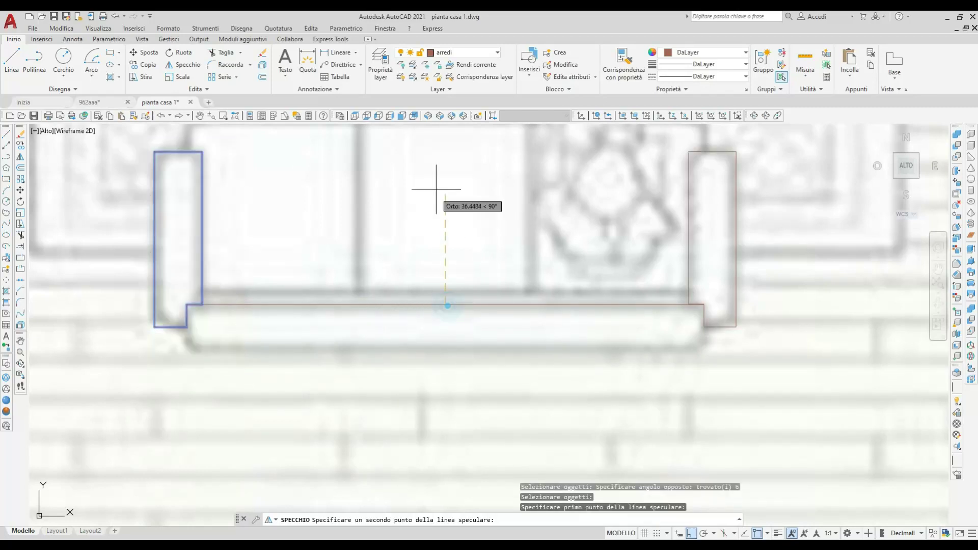
pyautogui.click(446, 173)
pyautogui.press('Return')
pyautogui.write('l')
pyautogui.press('Return')
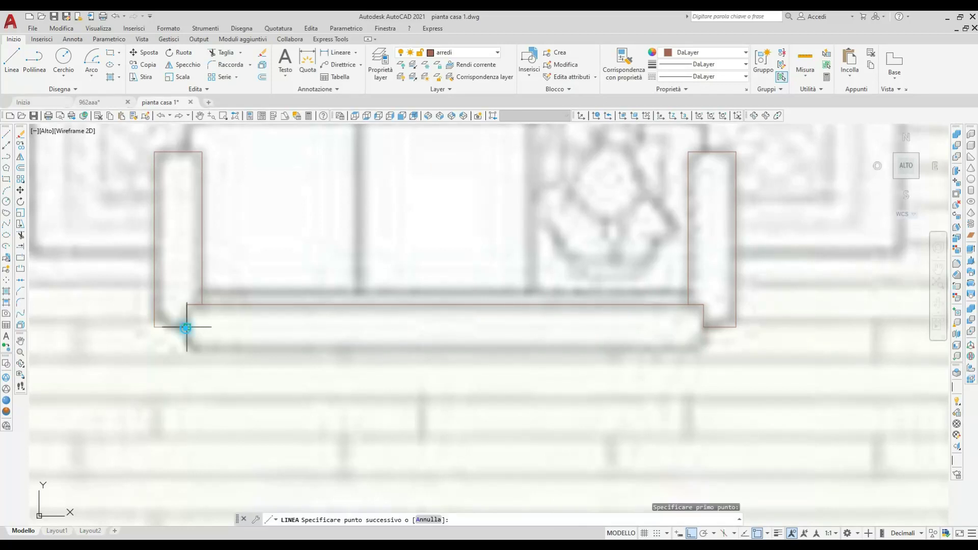
# - Draw the seat's bottom edge and fillet it into a sharp corner with the right side
pyautogui.click(184, 351)
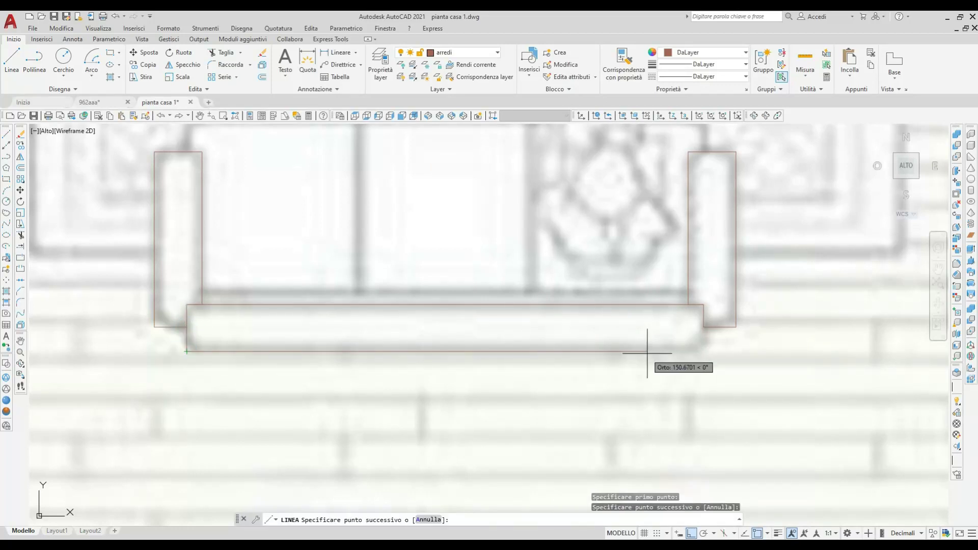
pyautogui.doubleClick(695, 350)
pyautogui.rightClick(695, 350)
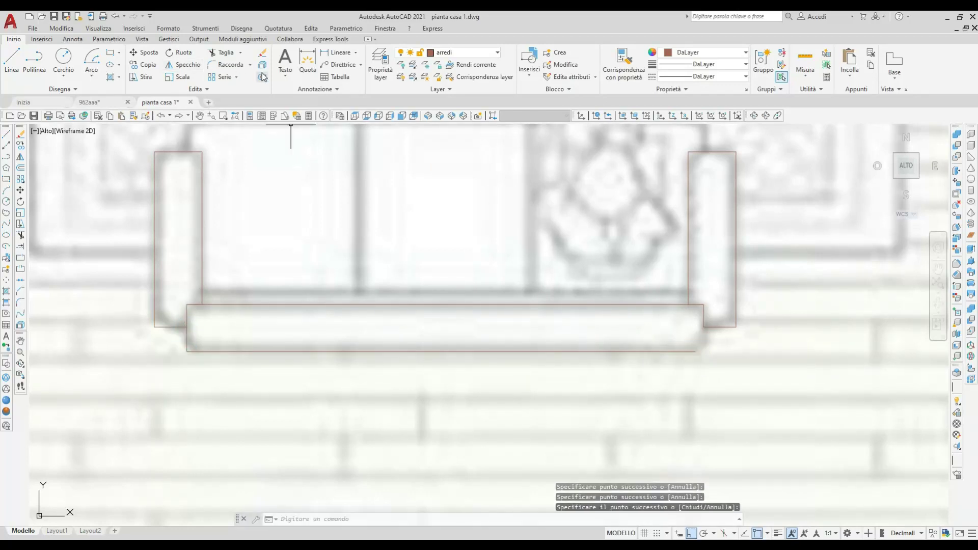
pyautogui.click(226, 65)
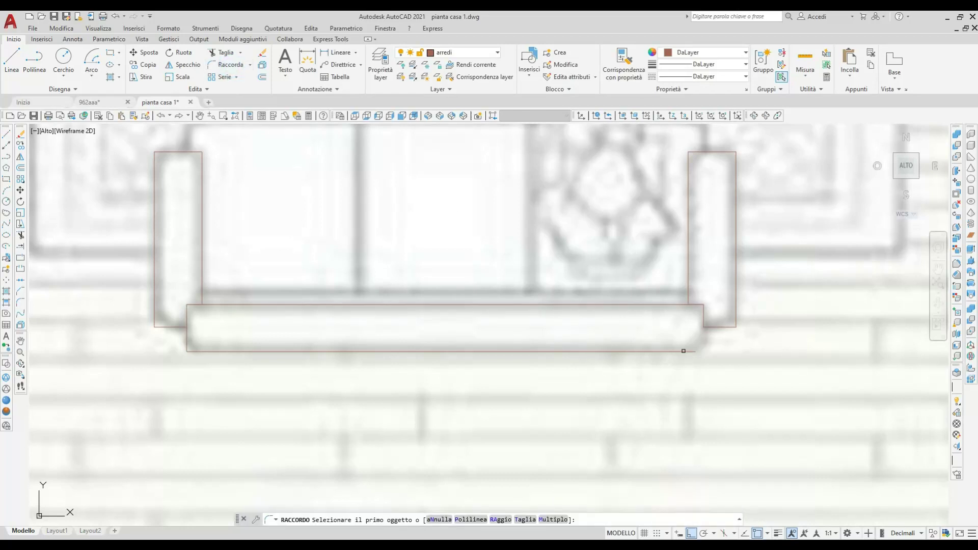
pyautogui.click(684, 351)
pyautogui.click(706, 318)
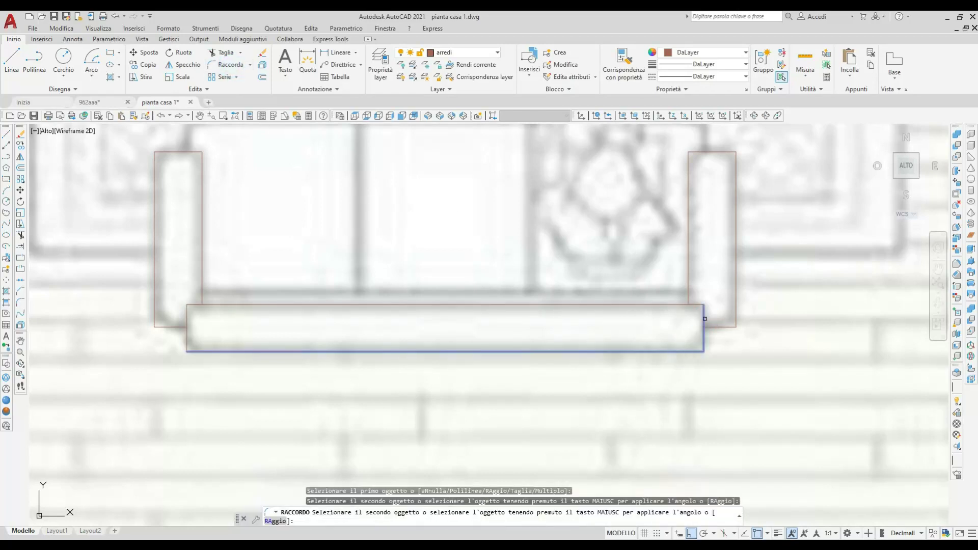
pyautogui.rightClick(666, 327)
# - Recentre the sofa and begin a line at the cushions' left front
pyautogui.moveTo(269, 189); pyautogui.dragTo(307, 246, button='middle')
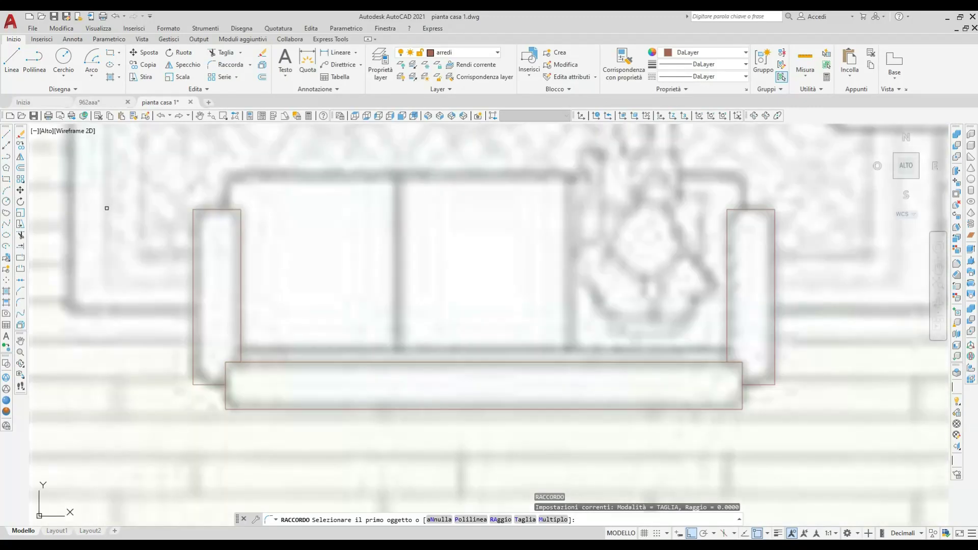
pyautogui.click(12, 60)
pyautogui.click(238, 349)
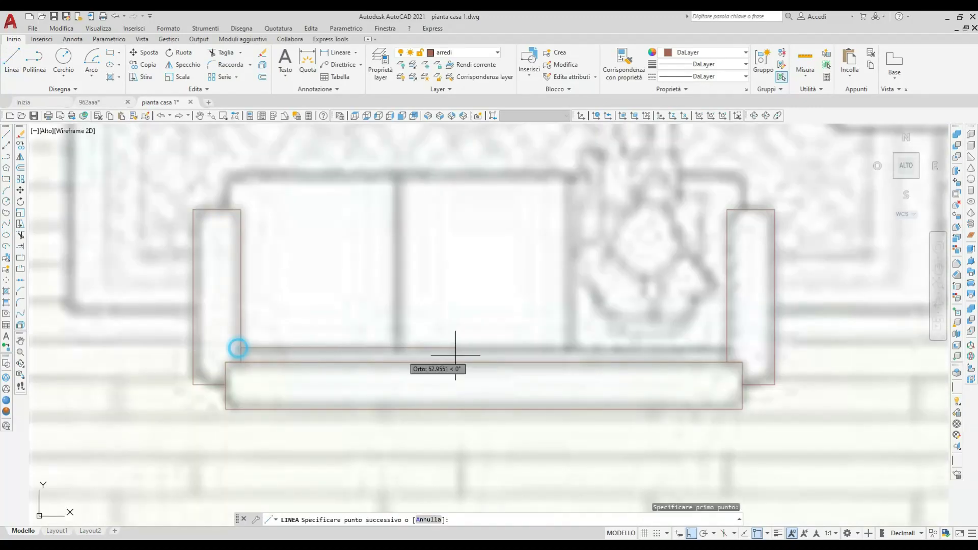
# - Complete the cushion front line, then draw the backrest's left edge and top edge
pyautogui.click(726, 349)
pyautogui.press('Return')
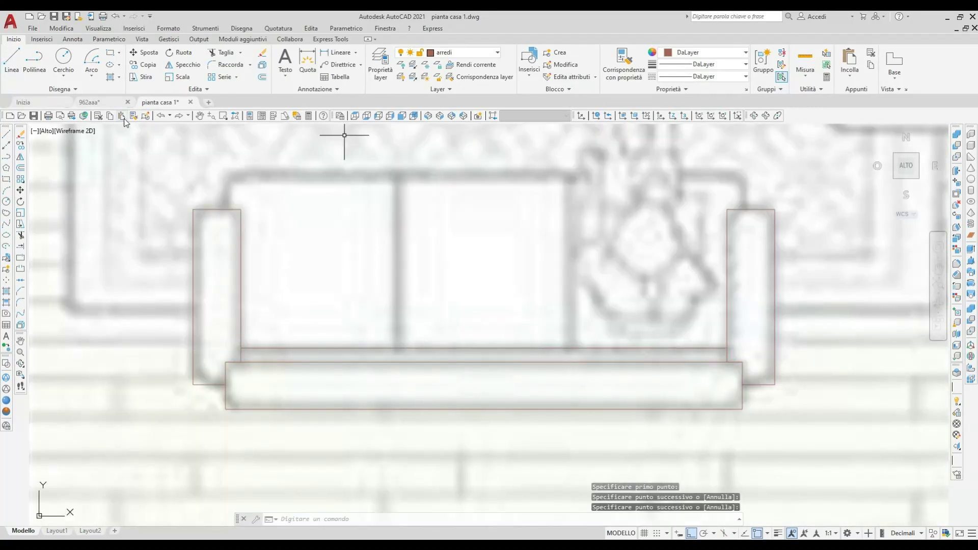
pyautogui.click(12, 60)
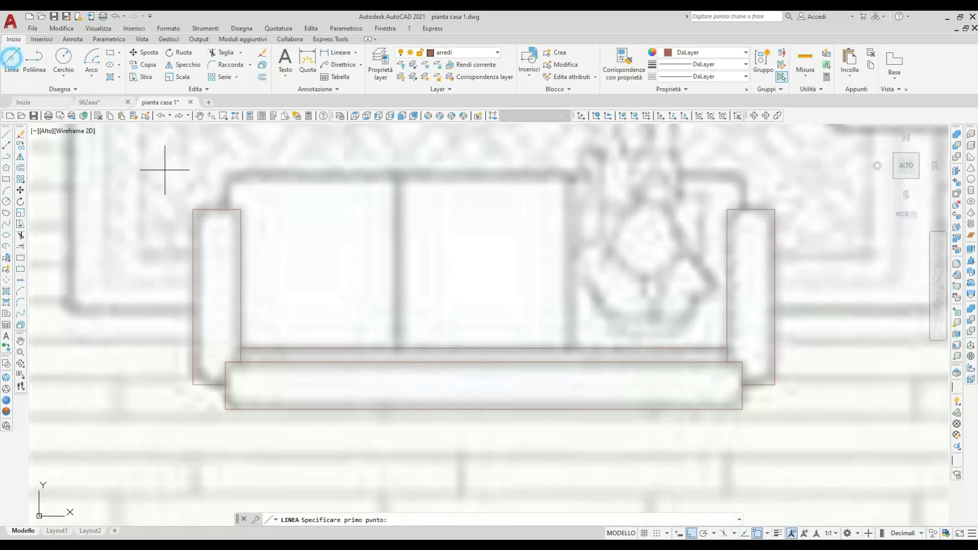
pyautogui.click(226, 209)
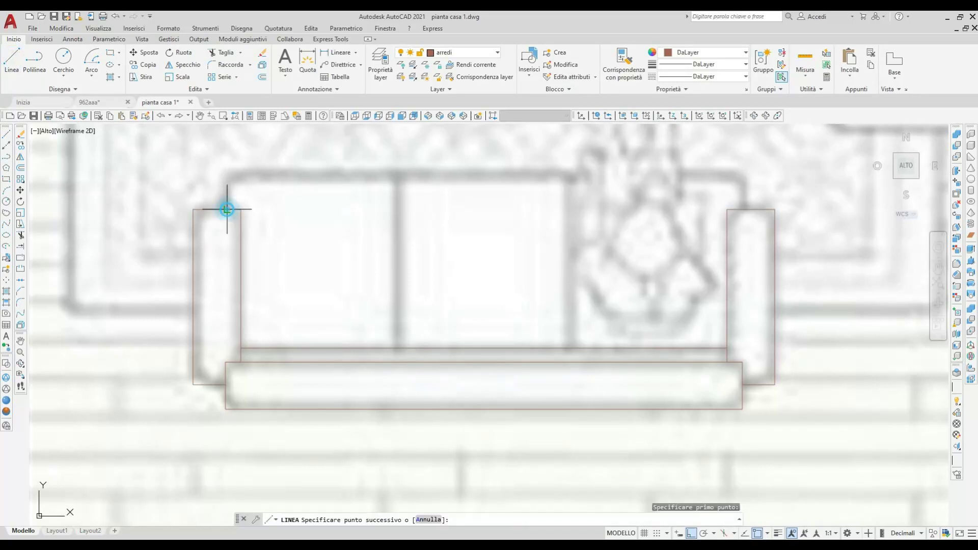
pyautogui.click(227, 174)
pyautogui.click(707, 175)
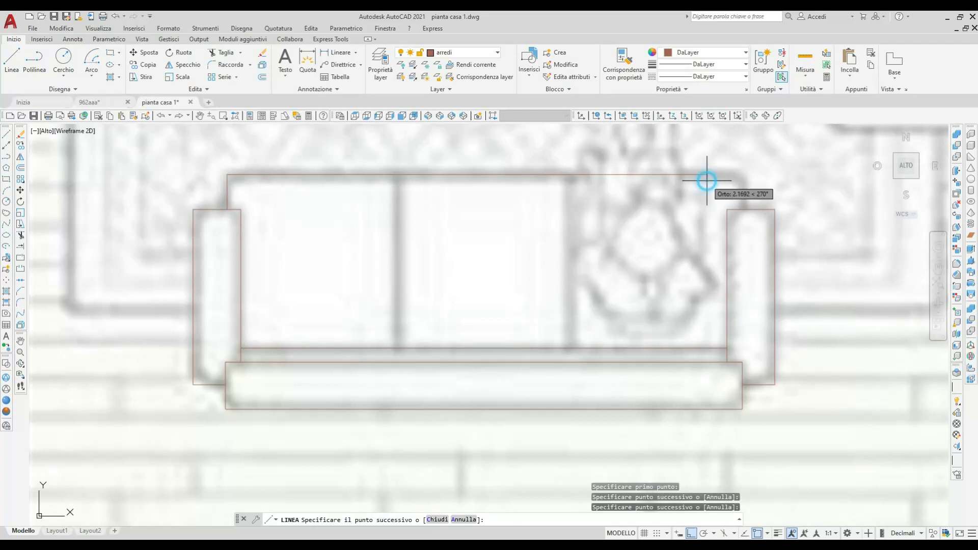
pyautogui.press('Return')
# - Mirror the backrest's left edge across the sofa centre to form the right edge
pyautogui.click(183, 65)
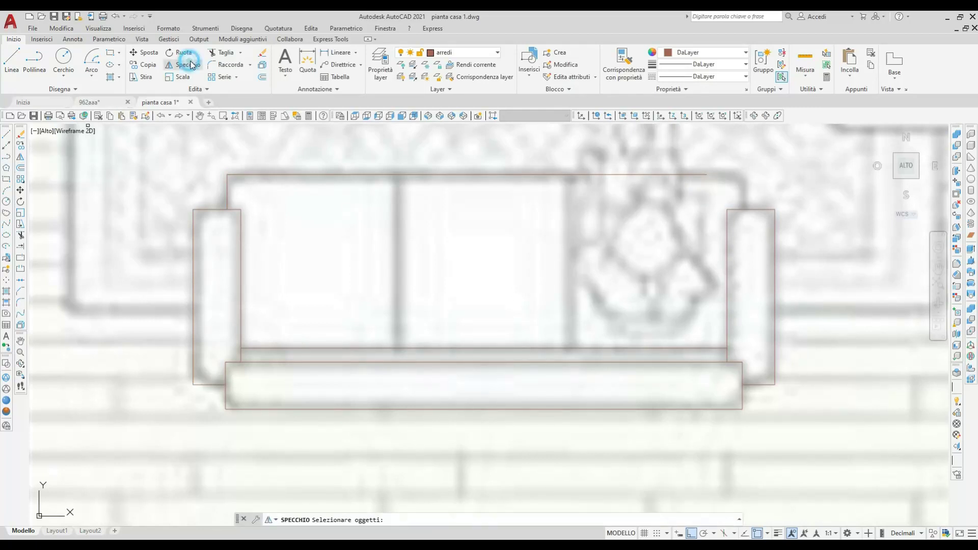
pyautogui.click(227, 196)
pyautogui.press('Return')
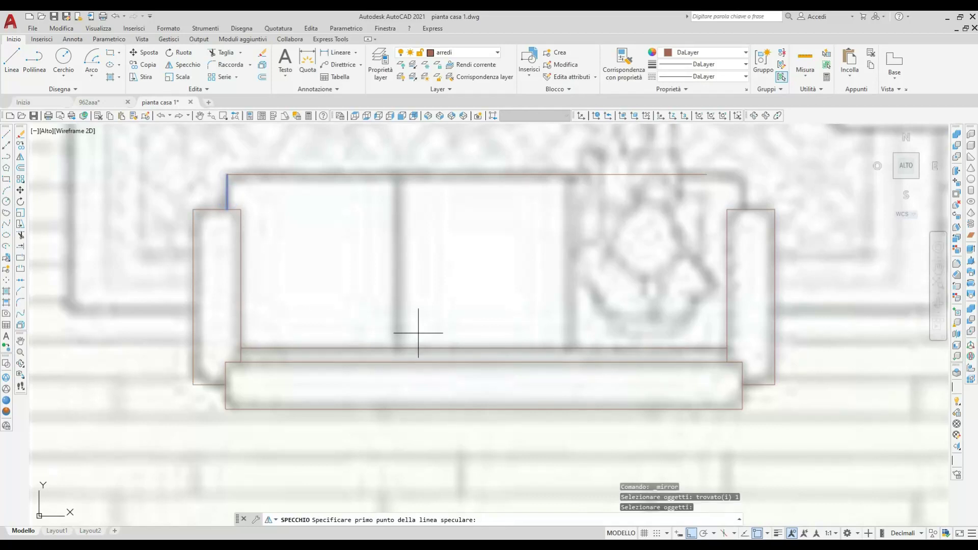
pyautogui.click(484, 409)
pyautogui.click(484, 280)
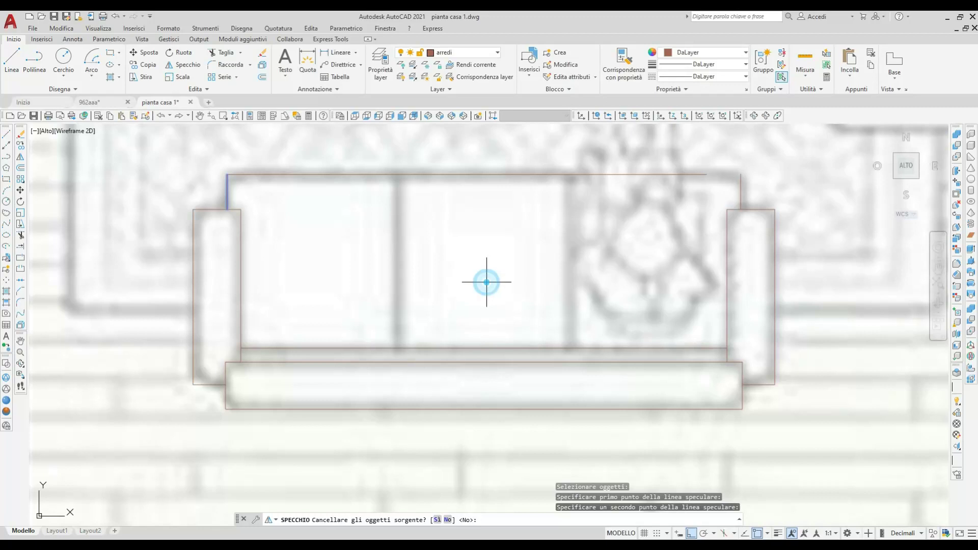
pyautogui.press('Return')
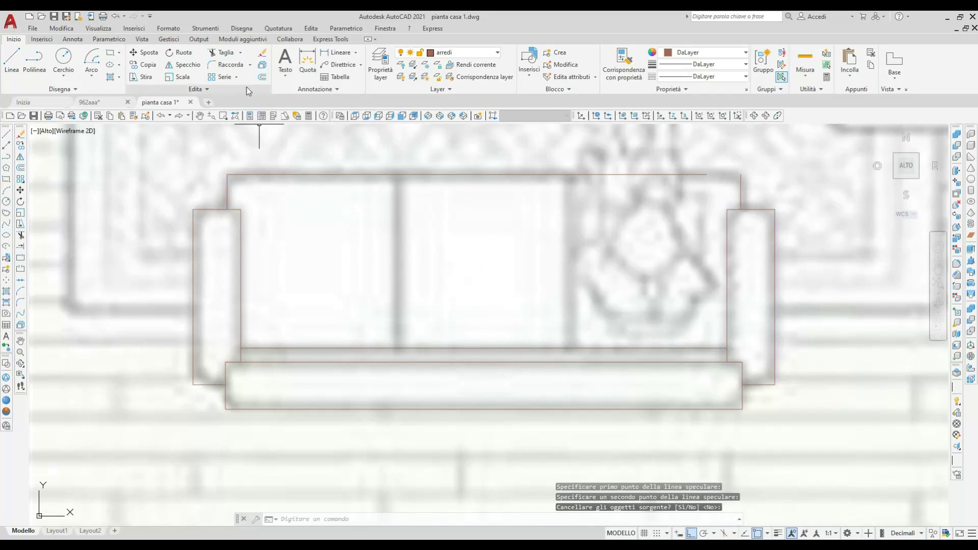
# - Join the backrest's top and right edges into a sharp corner with Raccordo
pyautogui.click(226, 64)
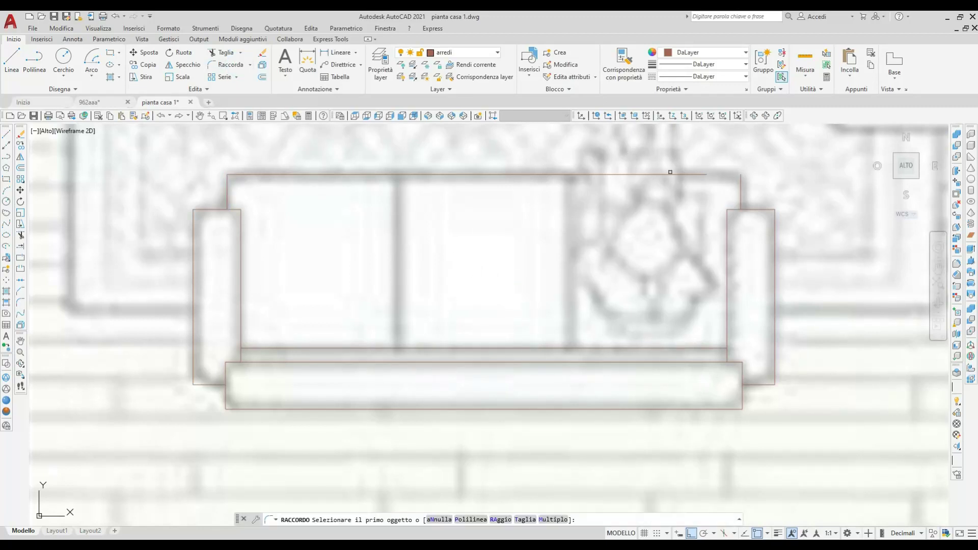
pyautogui.click(704, 174)
pyautogui.click(742, 182)
pyautogui.rightClick(727, 184)
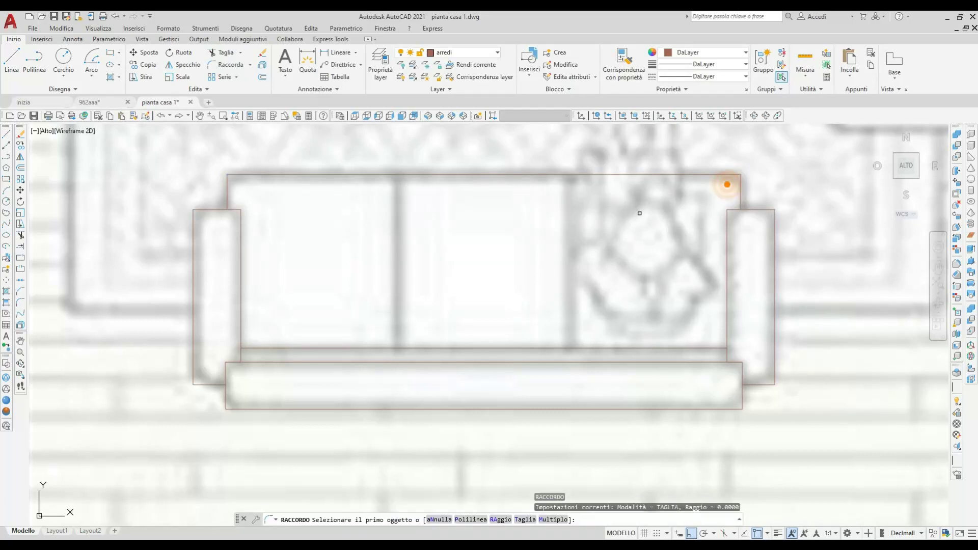
# - Draw the first cushion divider from the backrest top to the cushion line
pyautogui.click(11, 58)
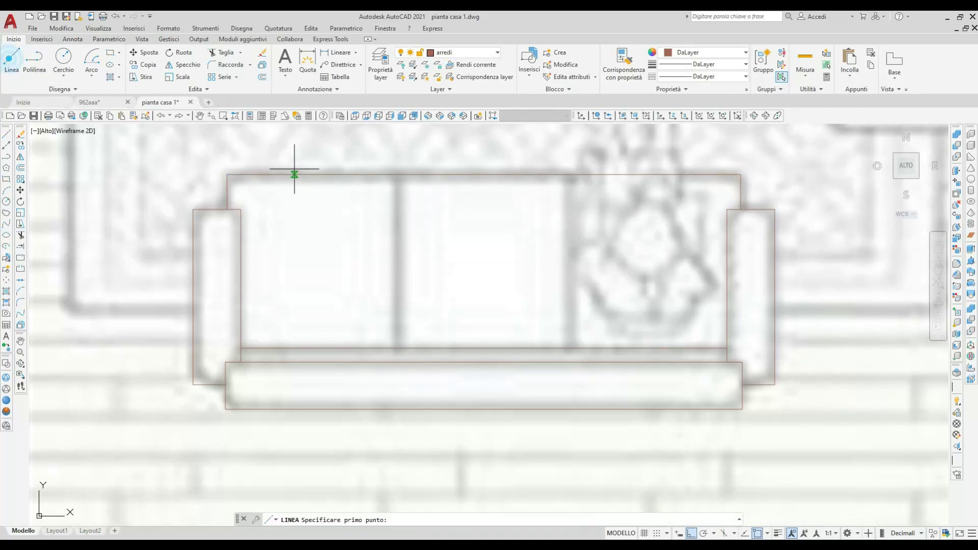
pyautogui.click(397, 175)
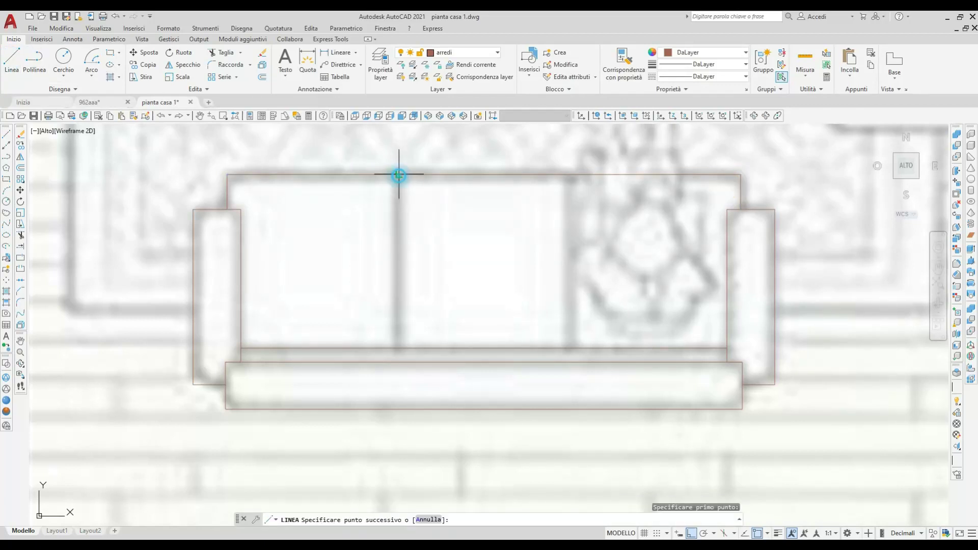
pyautogui.click(399, 348)
pyautogui.rightClick(399, 333)
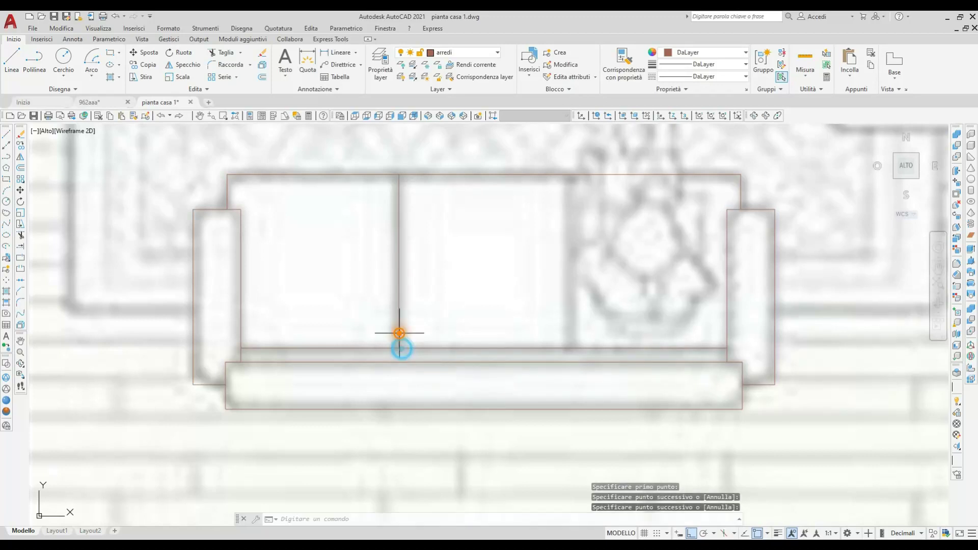
# - Mirror the divider across the sofa centre to create the second divider
pyautogui.click(184, 67)
pyautogui.click(441, 288)
pyautogui.click(372, 225)
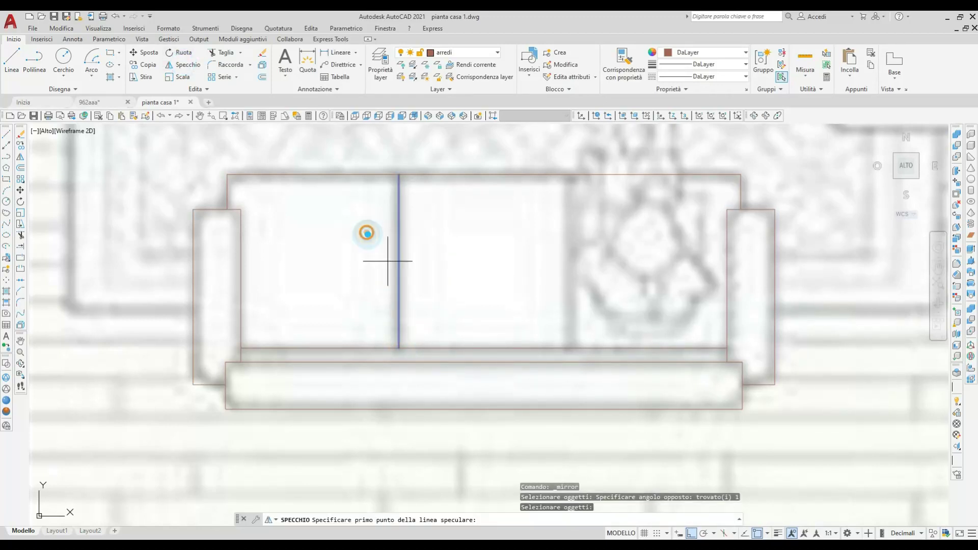
pyautogui.click(484, 409)
pyautogui.click(492, 247)
pyautogui.press('Return')
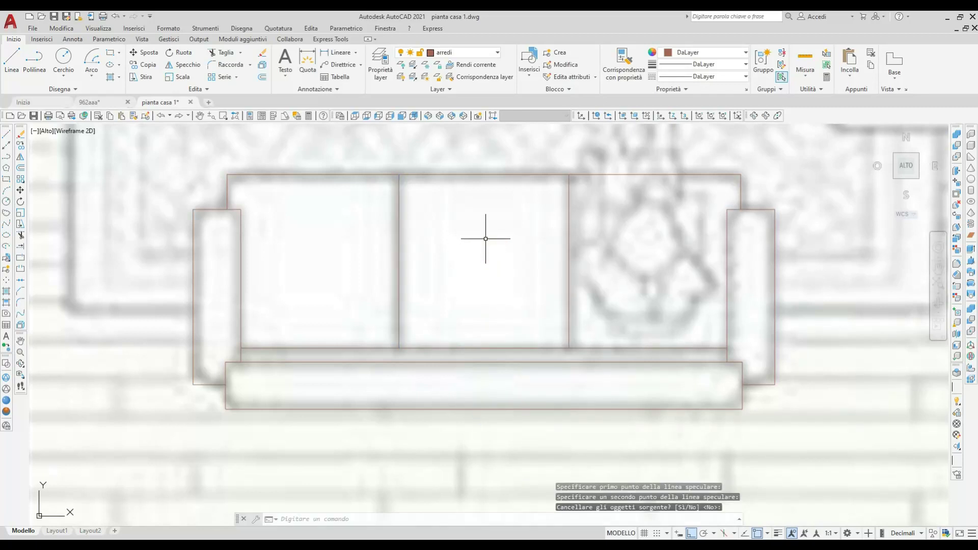
pyautogui.scroll(-2, 486, 239)
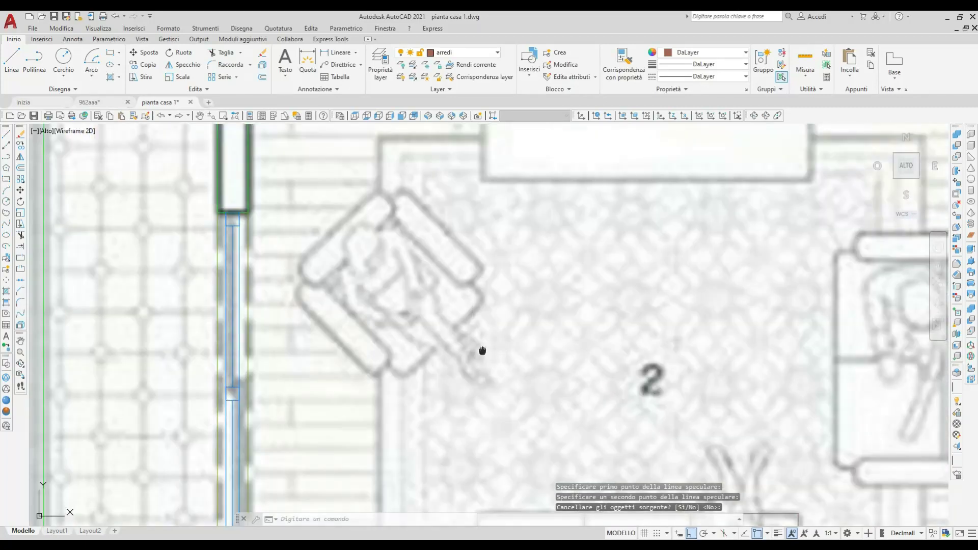
# - With Orto off, draw the armchair arm's diagonal edge from top to right corner
pyautogui.moveTo(480, 349); pyautogui.dragTo(523, 335, button='middle')
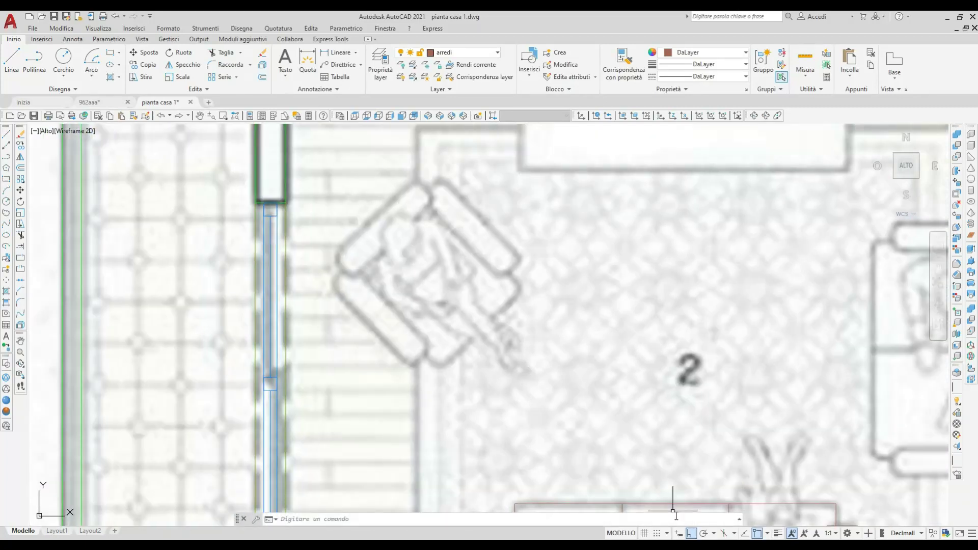
pyautogui.press('F8')
pyautogui.click(12, 60)
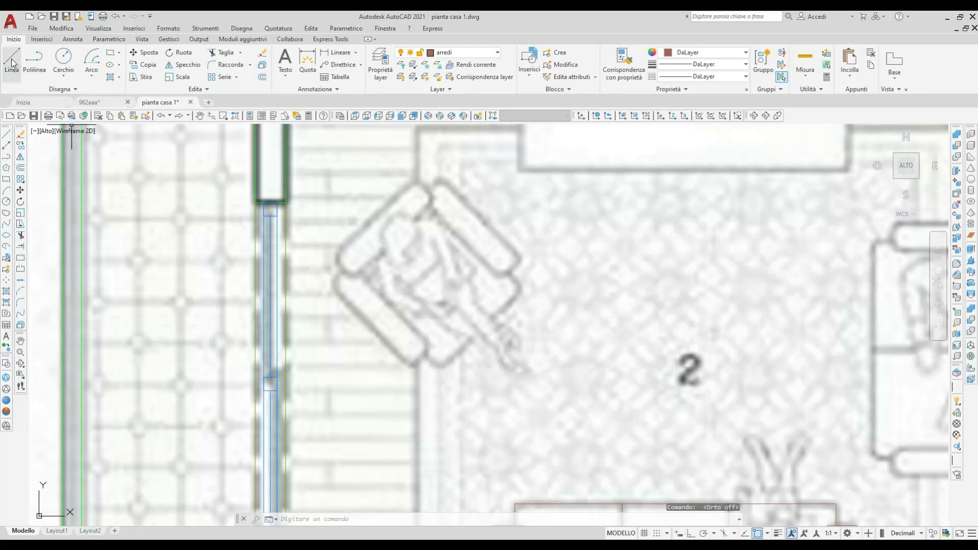
pyautogui.scroll(1, 296, 291)
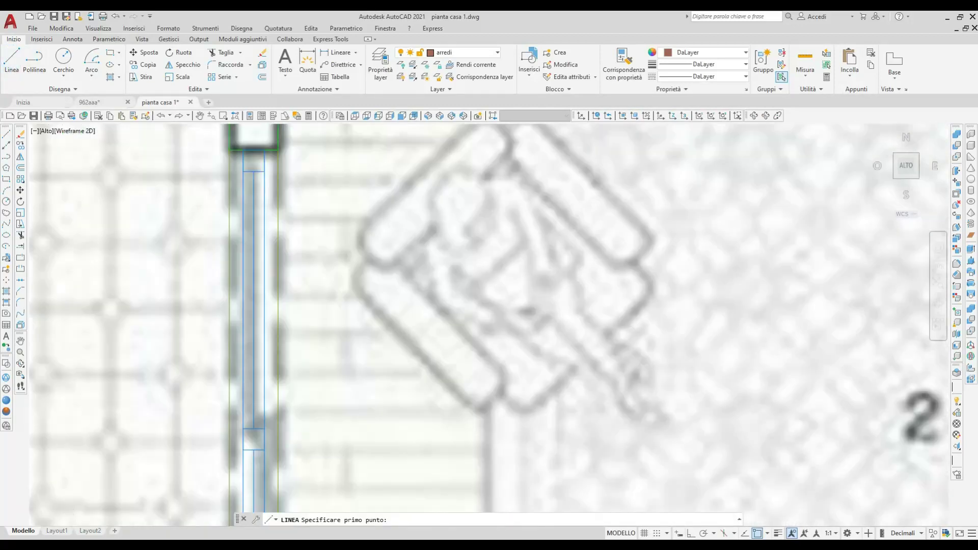
pyautogui.scroll(-1, 386, 247)
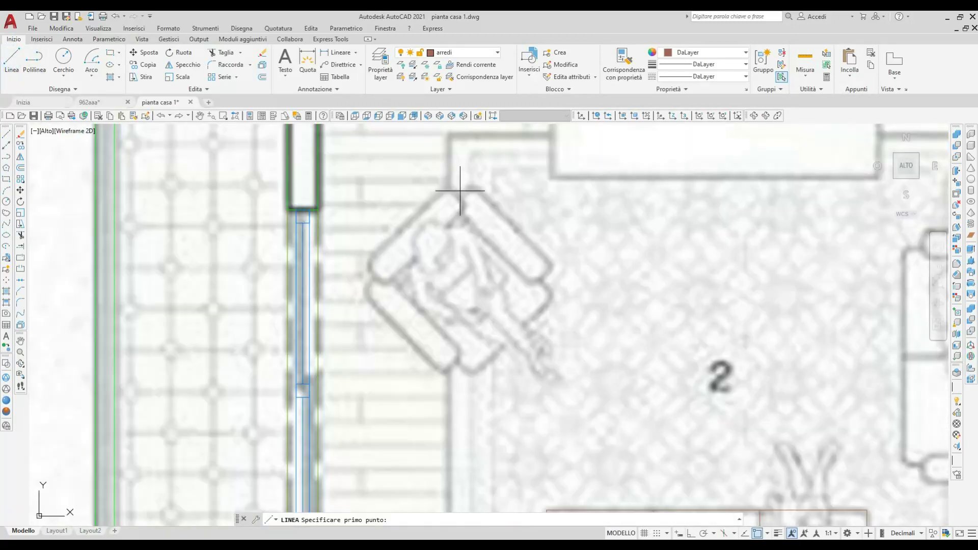
pyautogui.click(471, 186)
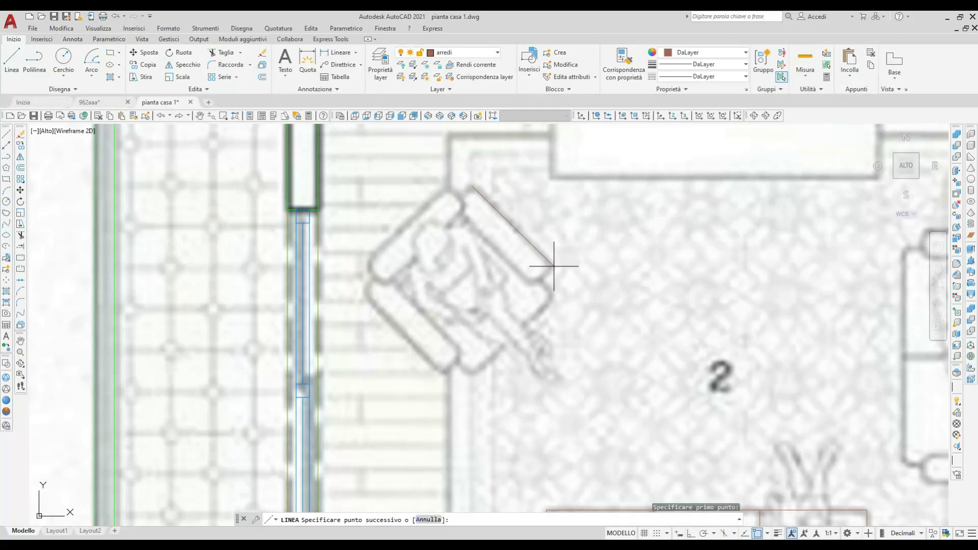
pyautogui.click(554, 266)
pyautogui.press('Return')
# - Offset the diagonal edge by the arm's picked width to make its parallel side
pyautogui.write('o')
pyautogui.press('Return')
pyautogui.scroll(1, 632, 241)
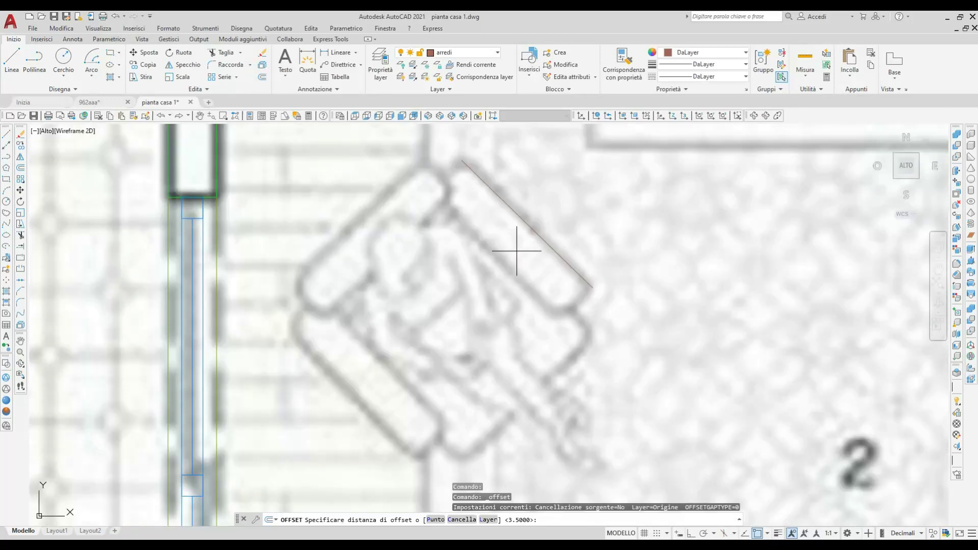
pyautogui.click(548, 245)
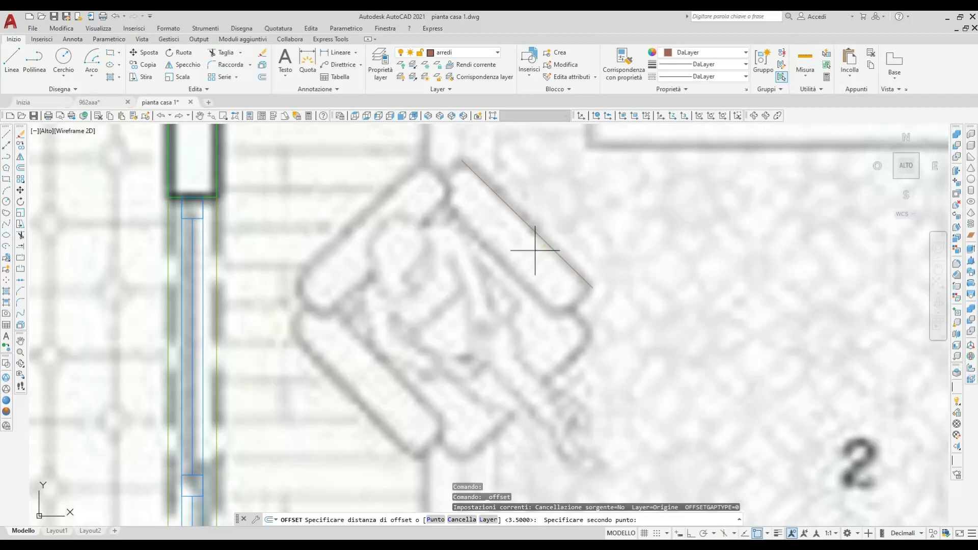
pyautogui.click(515, 277)
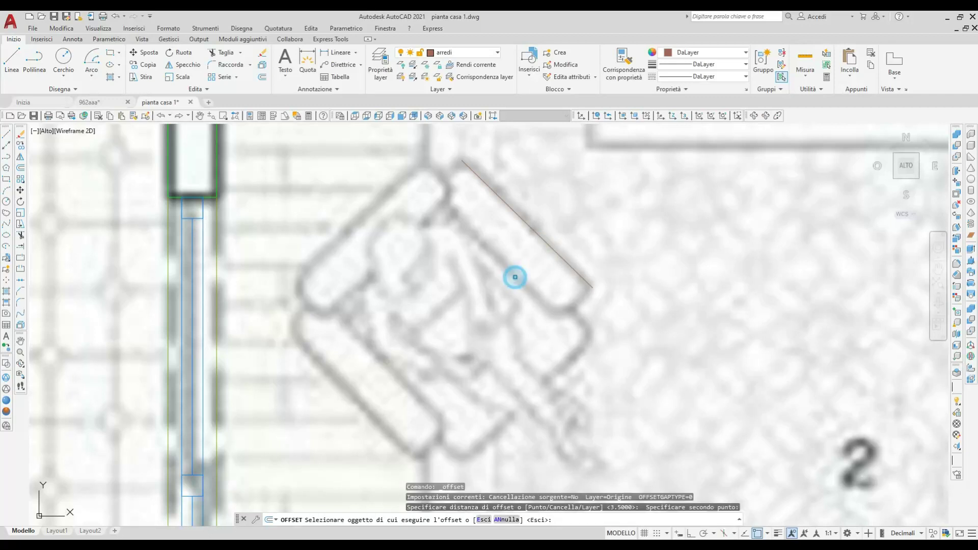
pyautogui.click(526, 228)
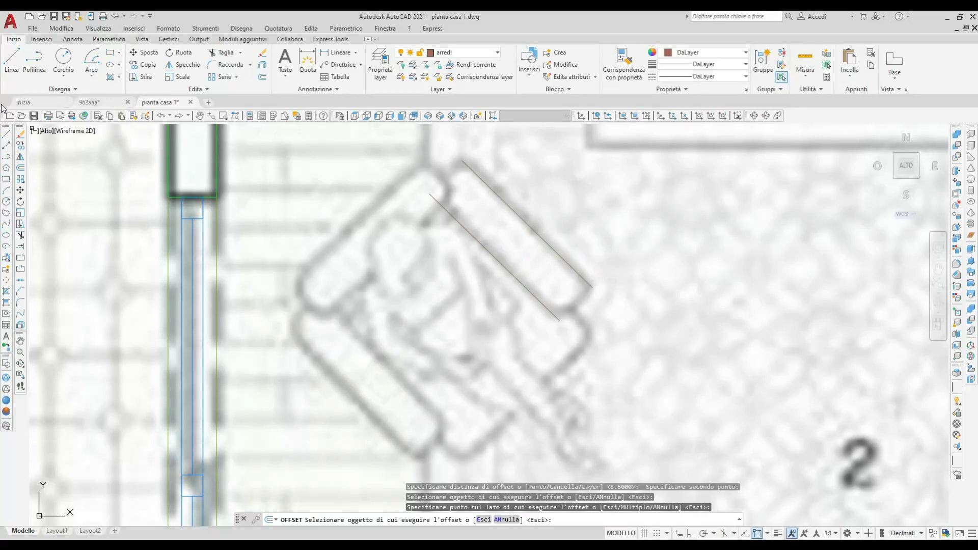
# - Draw the short end edge of the arm between the two diagonal lines
pyautogui.click(11, 60)
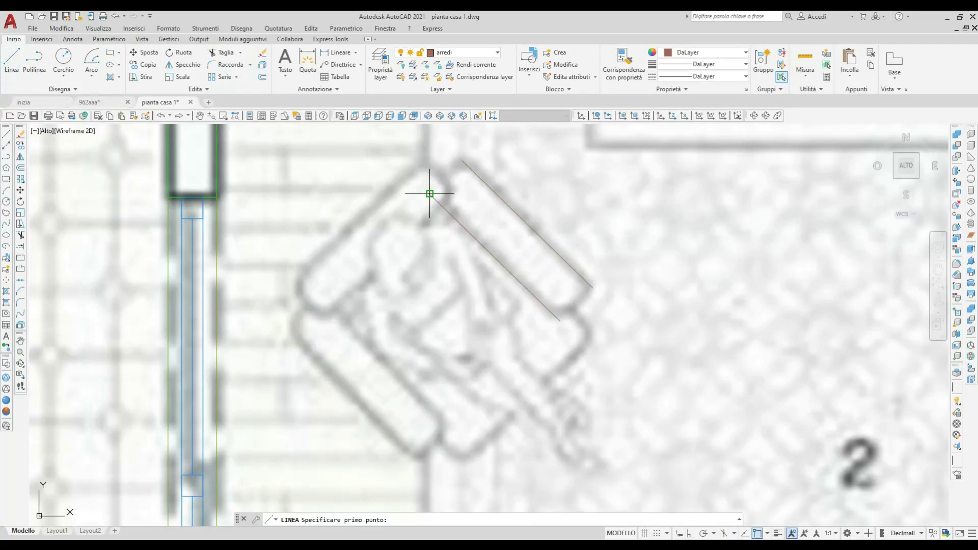
pyautogui.click(560, 321)
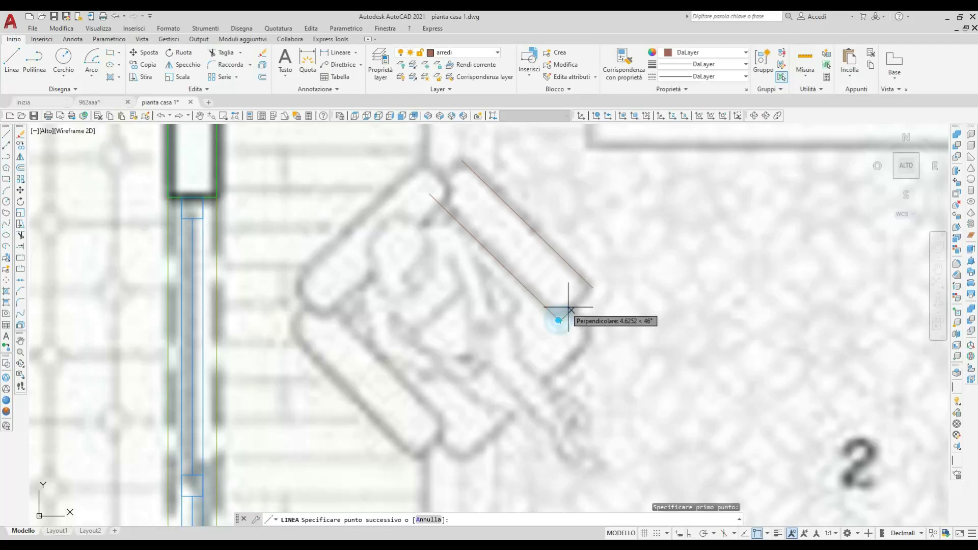
pyautogui.click(591, 288)
pyautogui.press('Return')
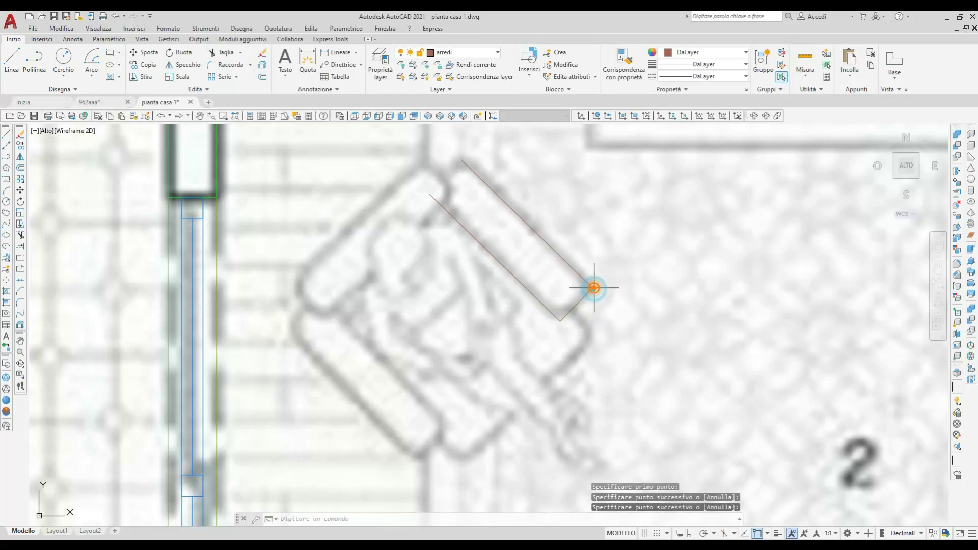
pyautogui.moveTo(485, 292); pyautogui.dragTo(513, 331, button='middle')
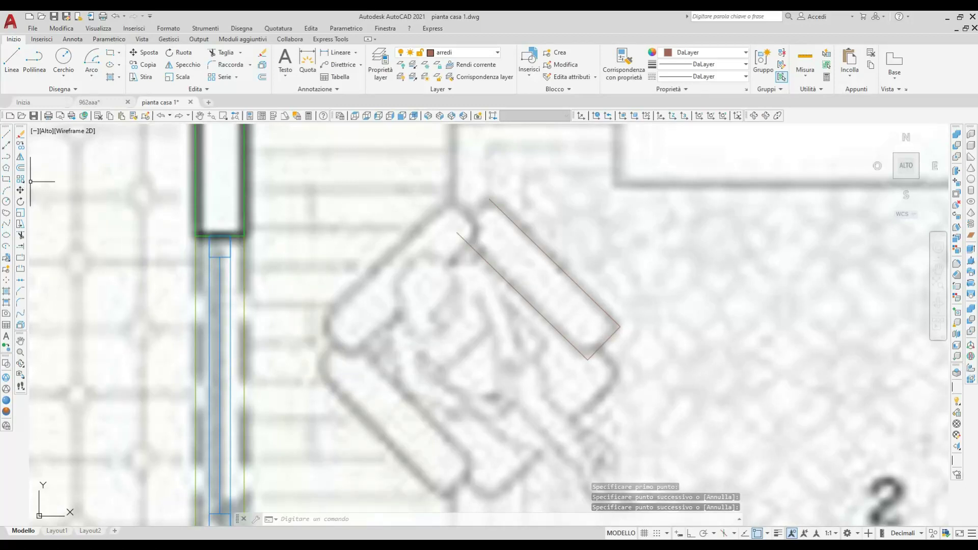
# - Offset the short end edge by the arm's length to close the rectangle
pyautogui.click(262, 77)
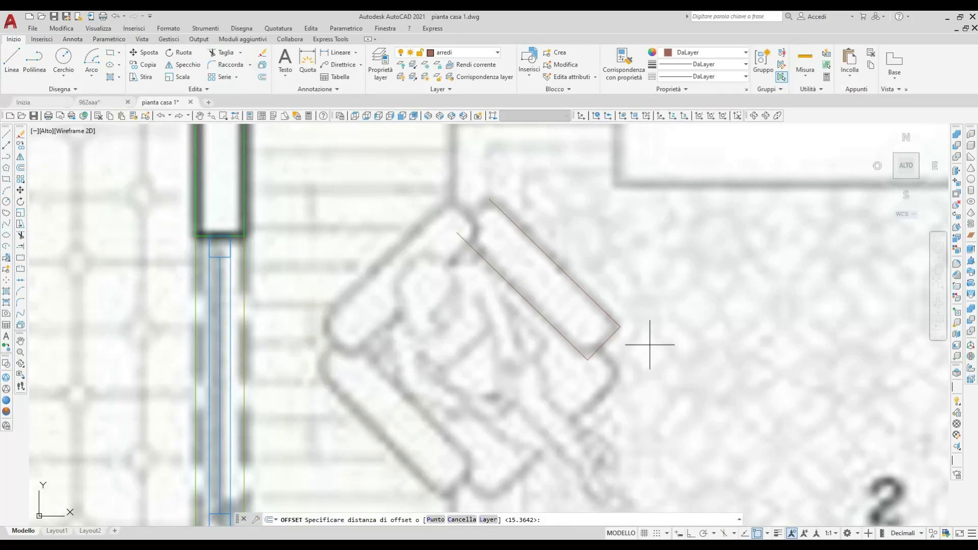
pyautogui.click(489, 199)
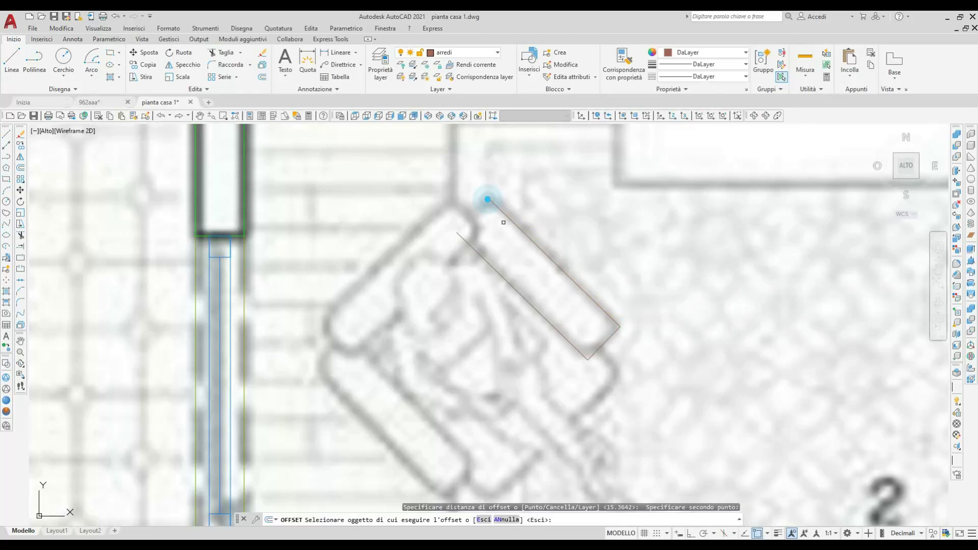
pyautogui.click(610, 335)
pyautogui.click(537, 284)
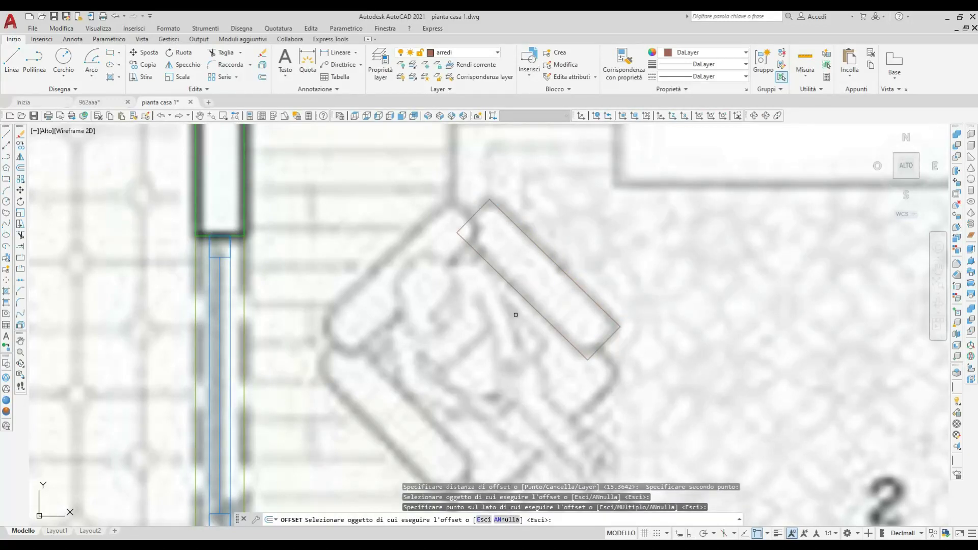
pyautogui.moveTo(514, 313); pyautogui.dragTo(518, 285, button='middle')
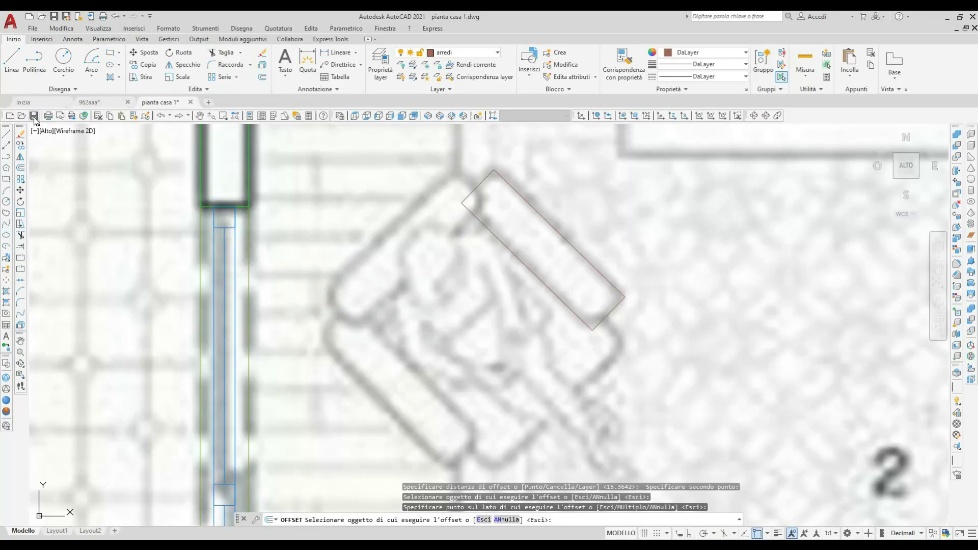
# - Draw the armchair back's long diagonal edge and its short top edge
pyautogui.click(6, 61)
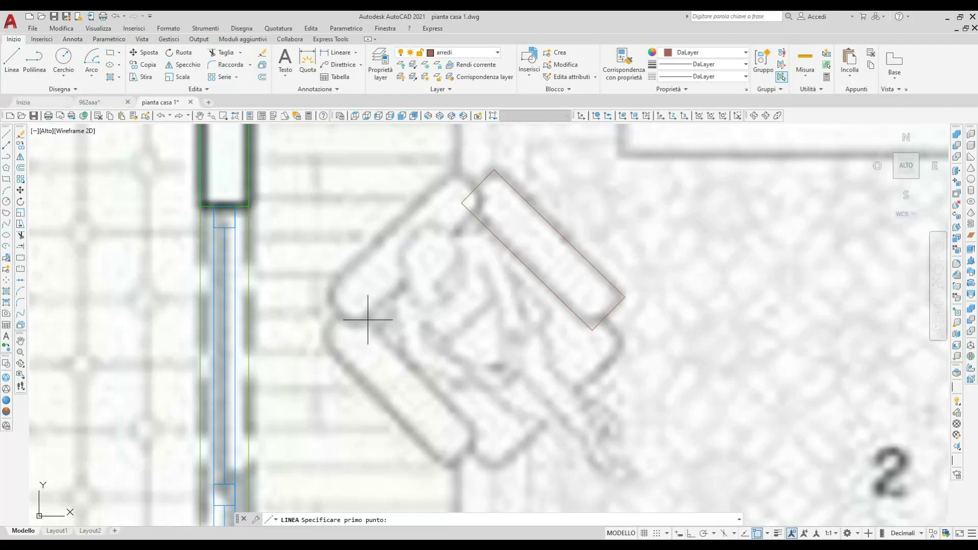
pyautogui.click(368, 320)
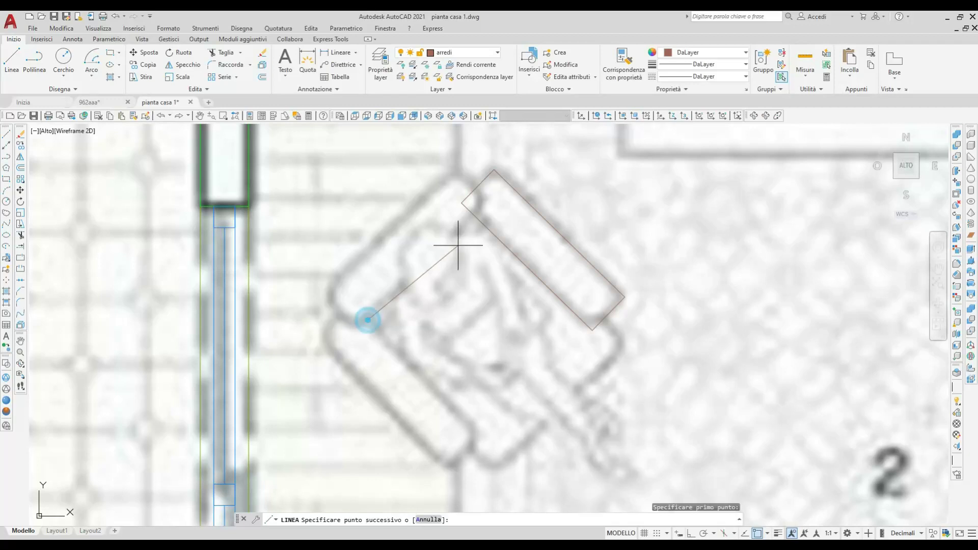
pyautogui.click(472, 214)
pyautogui.press('Return')
pyautogui.press('Return')
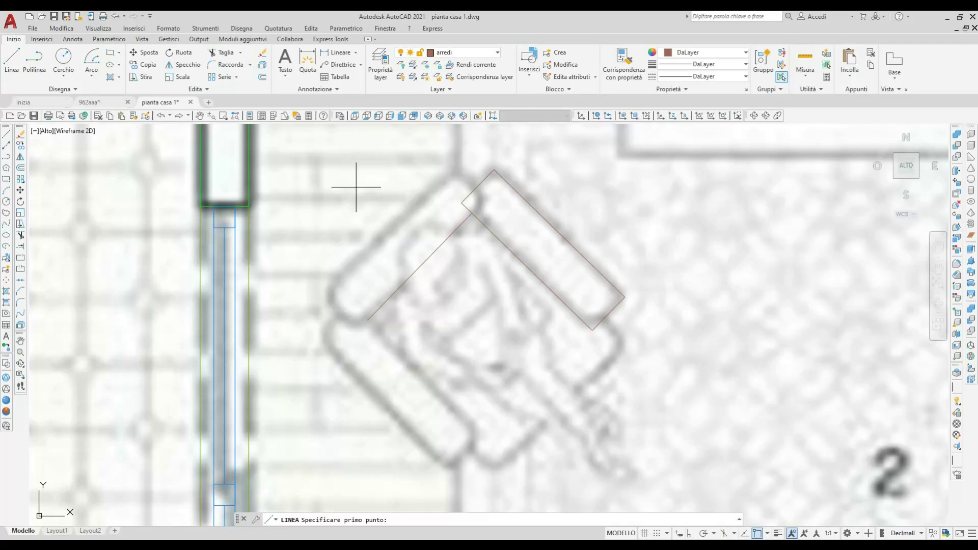
pyautogui.click(457, 170)
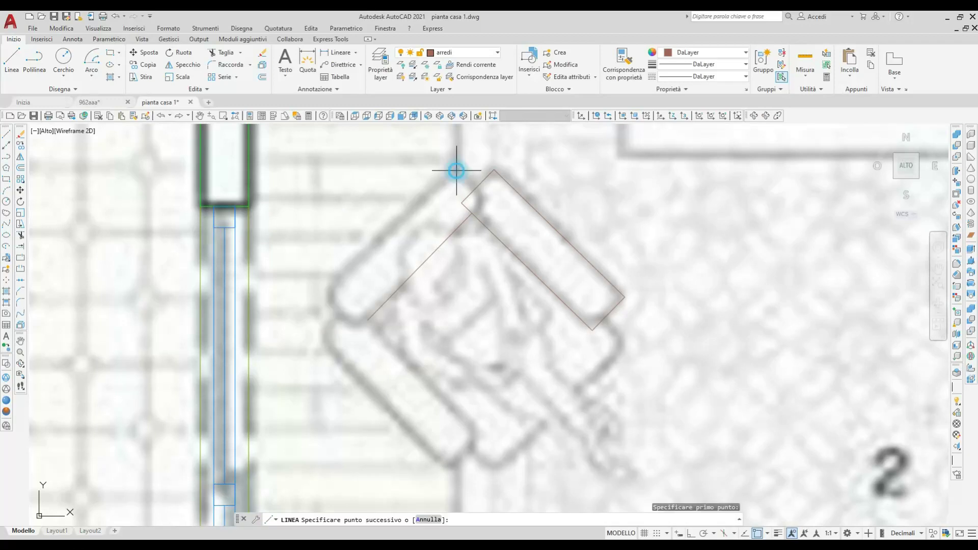
pyautogui.click(472, 187)
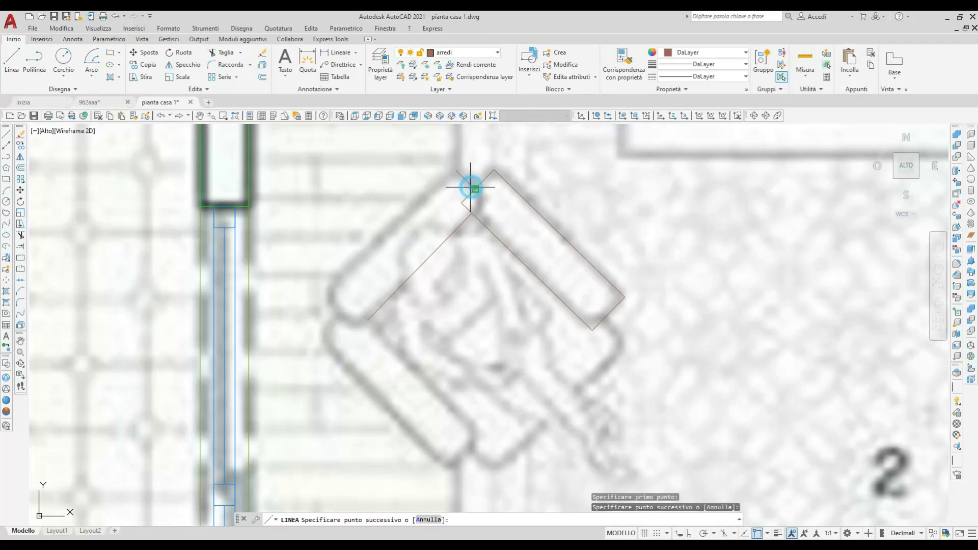
pyautogui.press('Return')
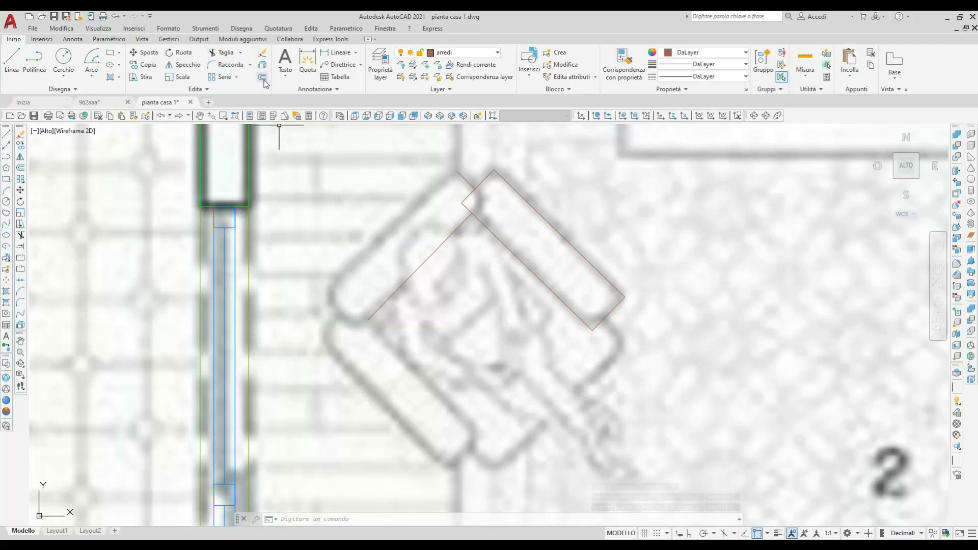
# - Offset the diagonal edge outward by the top edge's length
pyautogui.click(263, 77)
pyautogui.click(470, 213)
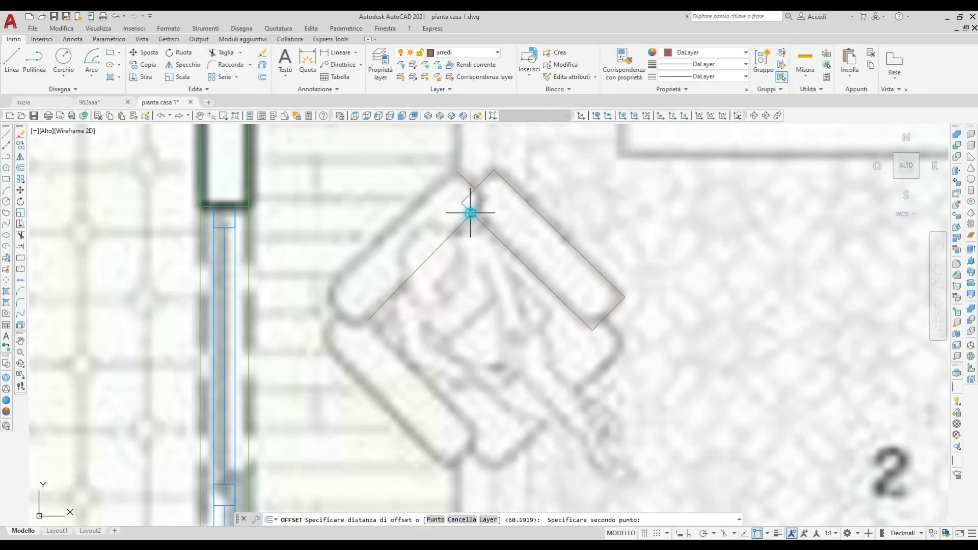
pyautogui.click(457, 171)
pyautogui.click(436, 246)
pyautogui.click(405, 225)
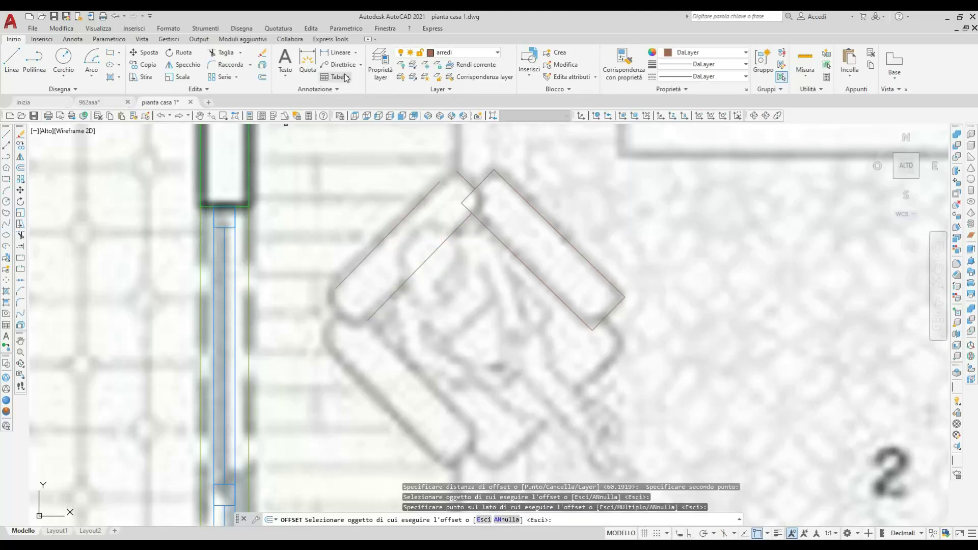
# - Fillet the two arm lines into a sharp corner at the upper right
pyautogui.click(234, 66)
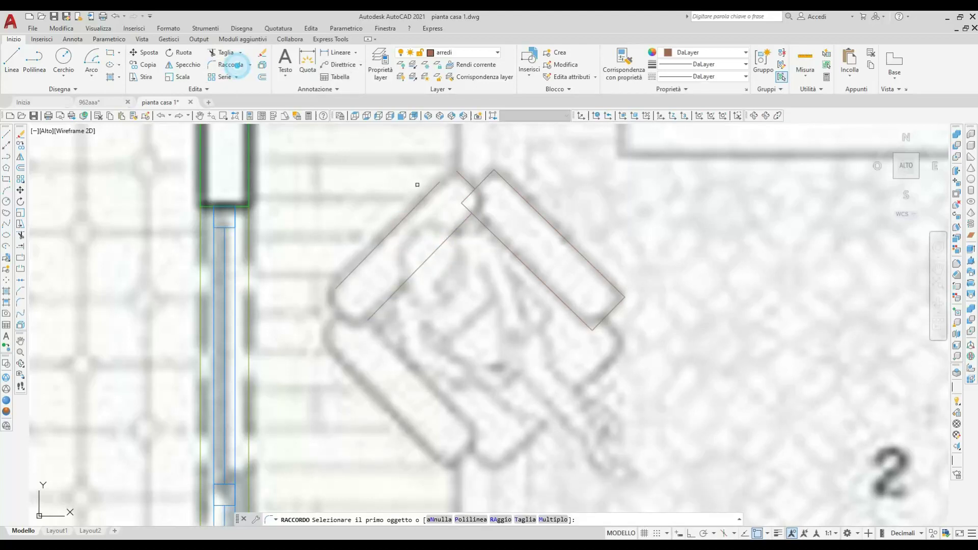
pyautogui.click(439, 183)
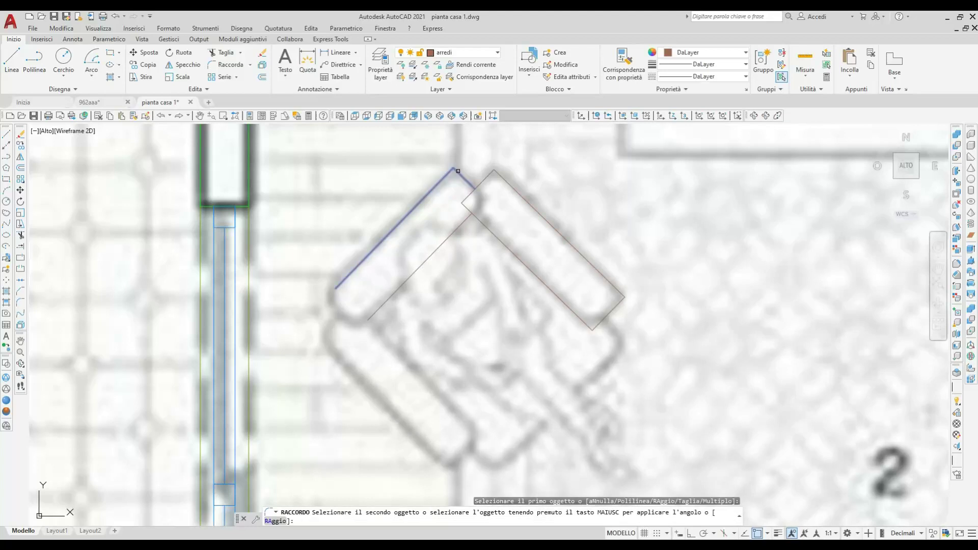
pyautogui.click(453, 171)
pyautogui.press('Return')
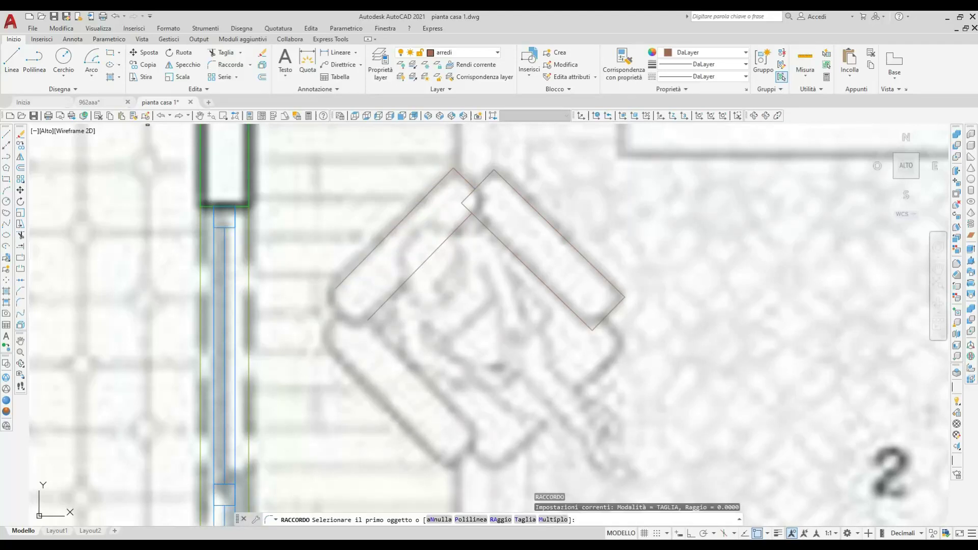
# - Mirror the short diagonal segment across the chair, keeping the original
pyautogui.click(184, 65)
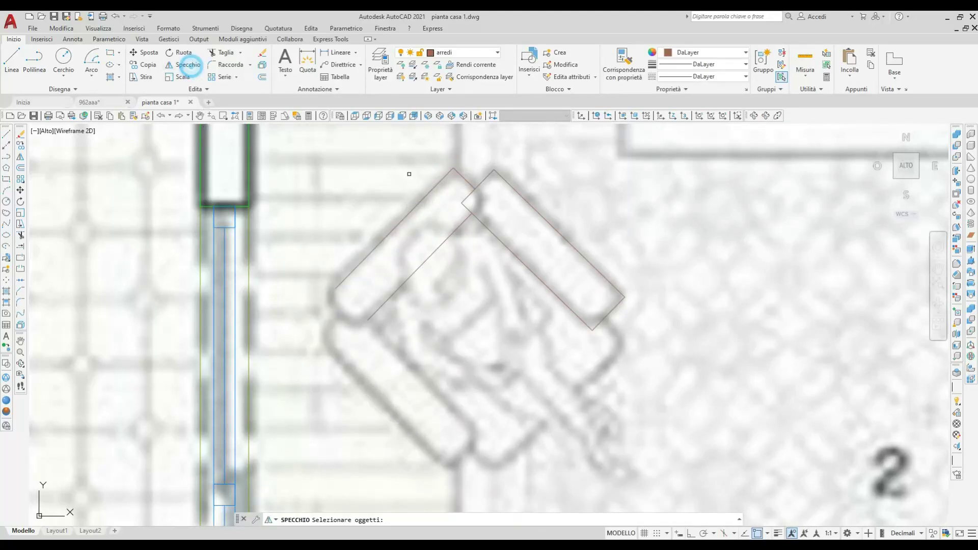
pyautogui.click(451, 178)
pyautogui.press('Return')
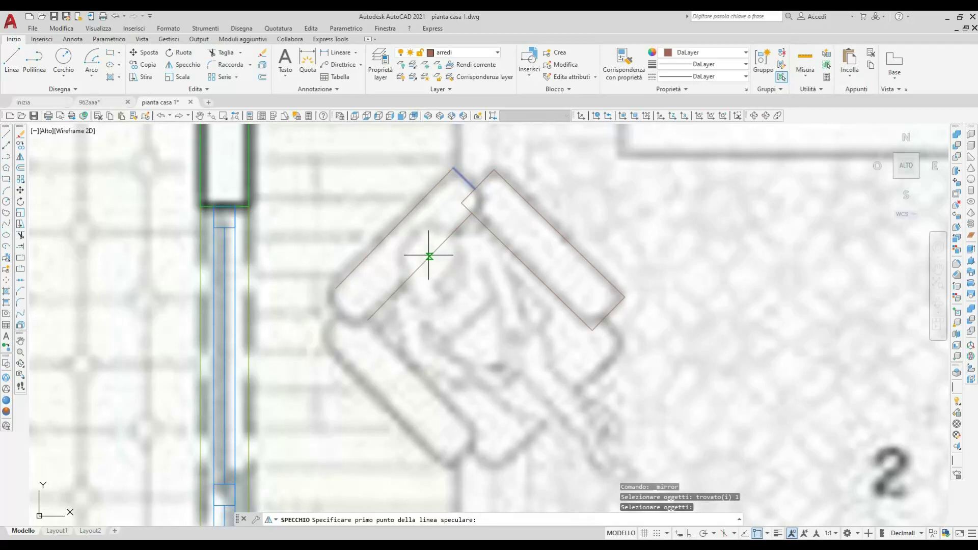
pyautogui.click(418, 264)
pyautogui.click(388, 236)
pyautogui.press('Return')
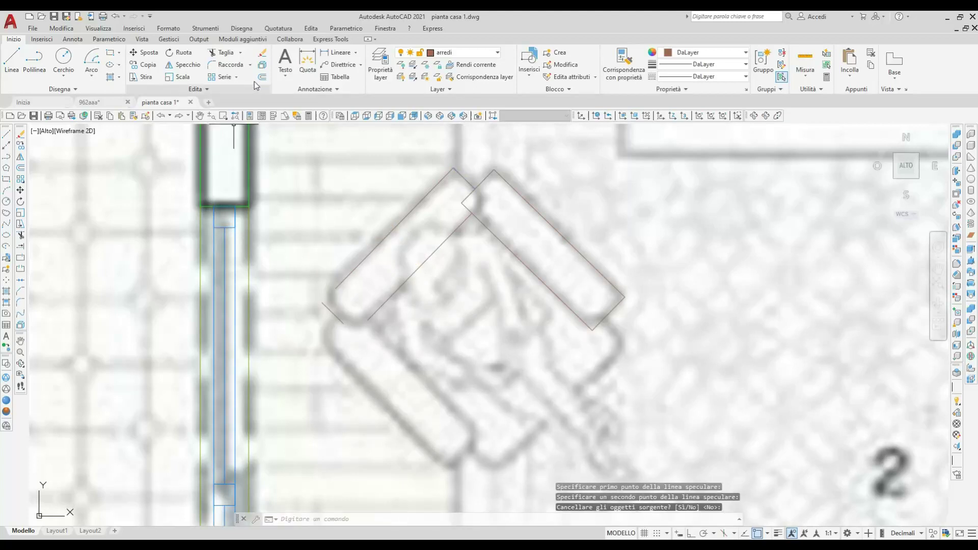
# - Fillet the two lower-left corners where the mirrored segment meets the diagonal lines
pyautogui.click(231, 66)
pyautogui.click(334, 315)
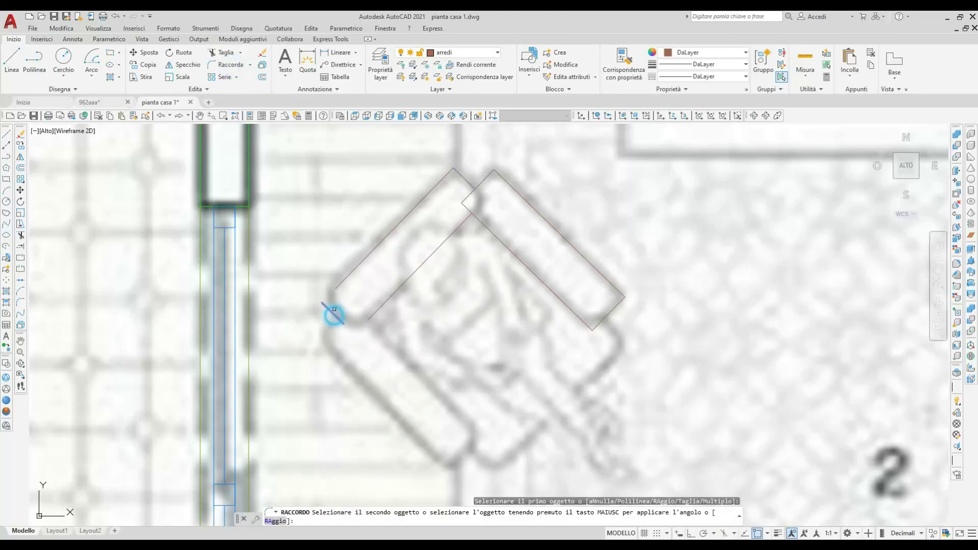
pyautogui.click(339, 287)
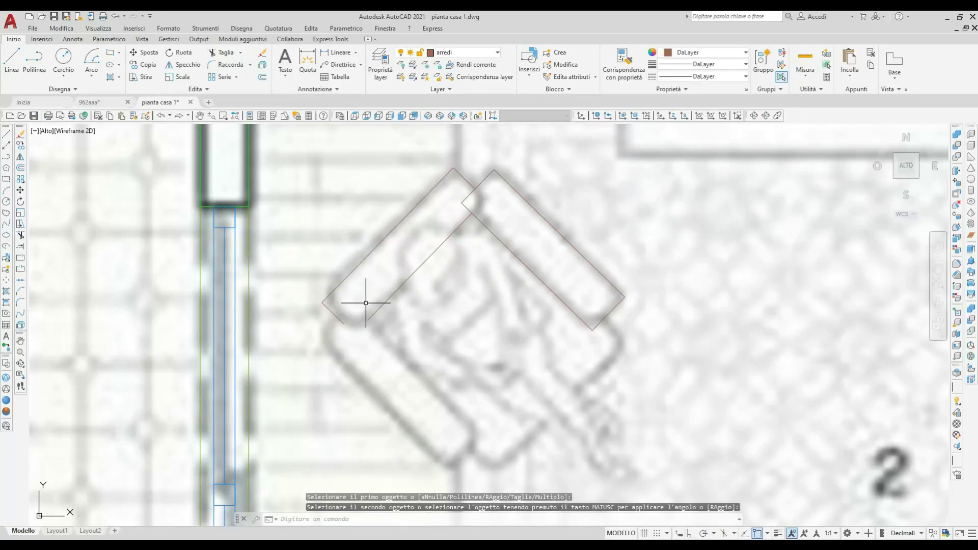
pyautogui.press('Return')
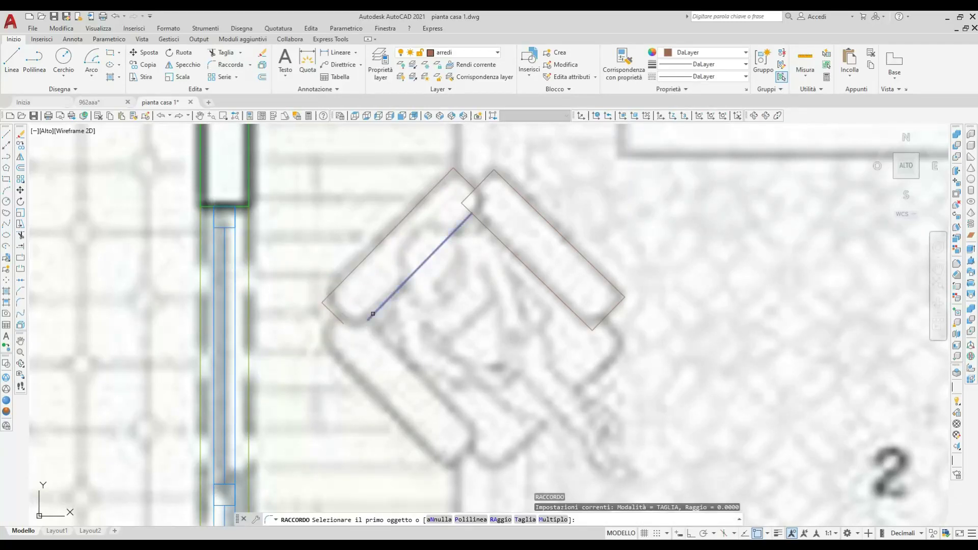
pyautogui.click(370, 316)
pyautogui.click(344, 321)
pyautogui.press('Return')
# - Join the diagonal and arm rectangle edges into a corner and trim the overlapping pieces
pyautogui.click(233, 63)
pyautogui.click(464, 222)
pyautogui.click(473, 191)
pyautogui.press('Return')
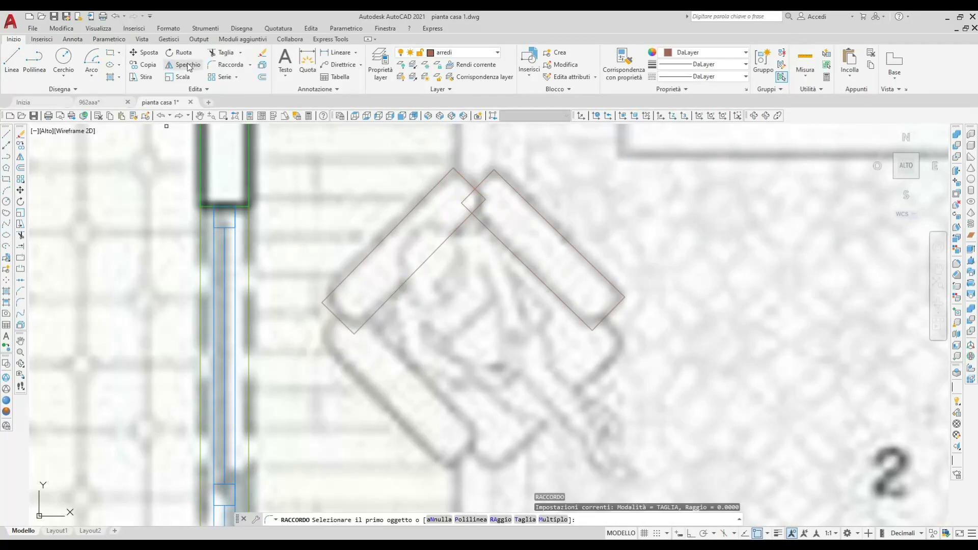
pyautogui.click(223, 53)
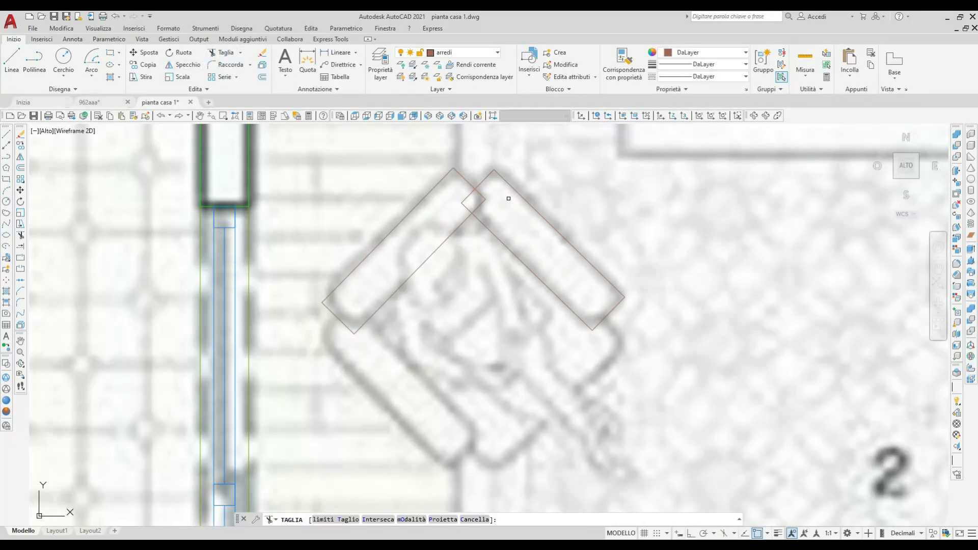
pyautogui.click(469, 195)
pyautogui.click(462, 208)
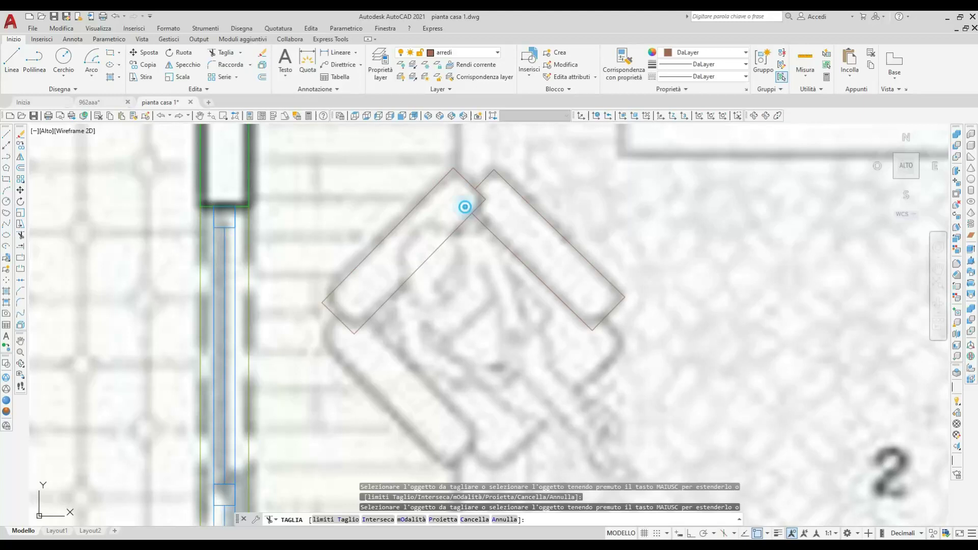
pyautogui.press('Return')
# - Offset the diagonal line toward the lower right by a picked distance to form the outer edge
pyautogui.write('o')
pyautogui.press('Return')
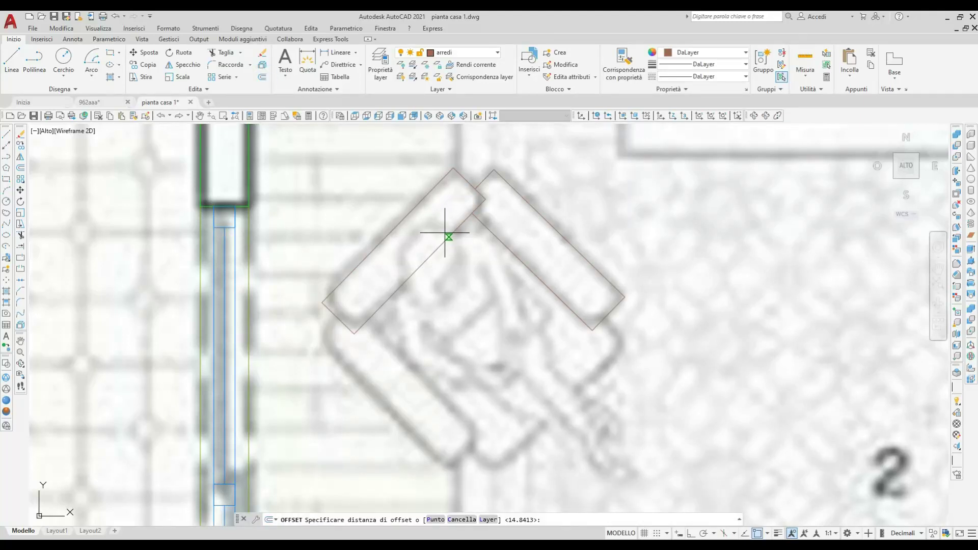
pyautogui.click(472, 213)
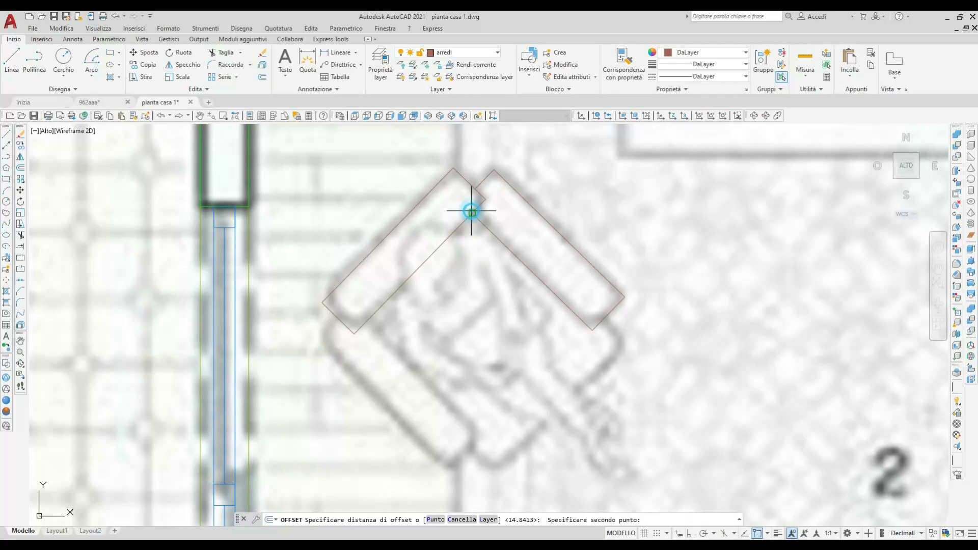
pyautogui.click(615, 352)
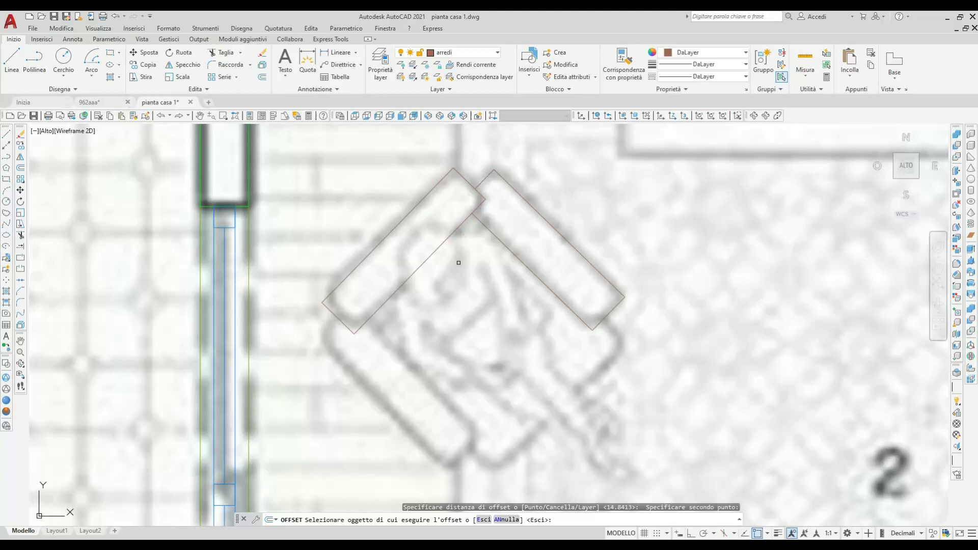
pyautogui.click(441, 241)
pyautogui.click(516, 291)
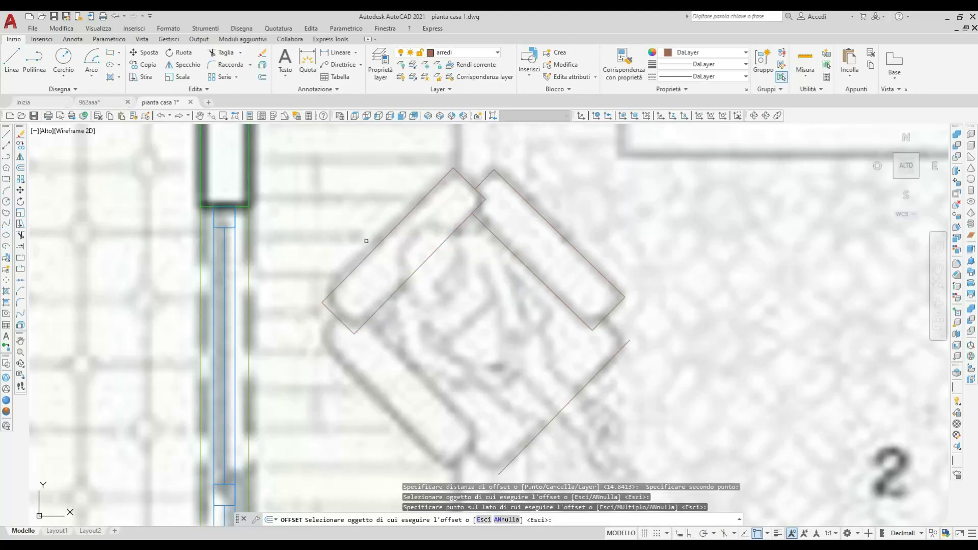
# - Mirror the upper-right arm rectangle to the opposite side, keeping the original
pyautogui.click(186, 65)
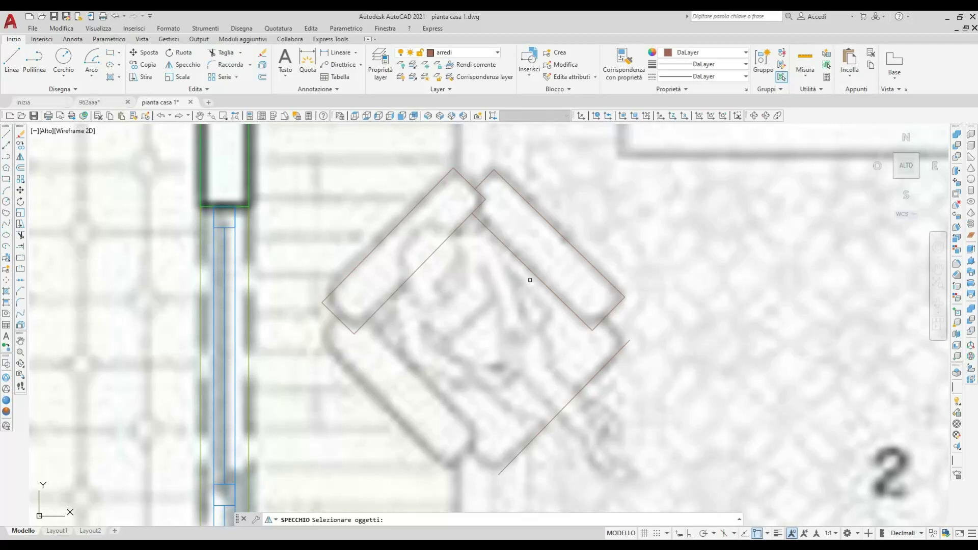
pyautogui.click(461, 146)
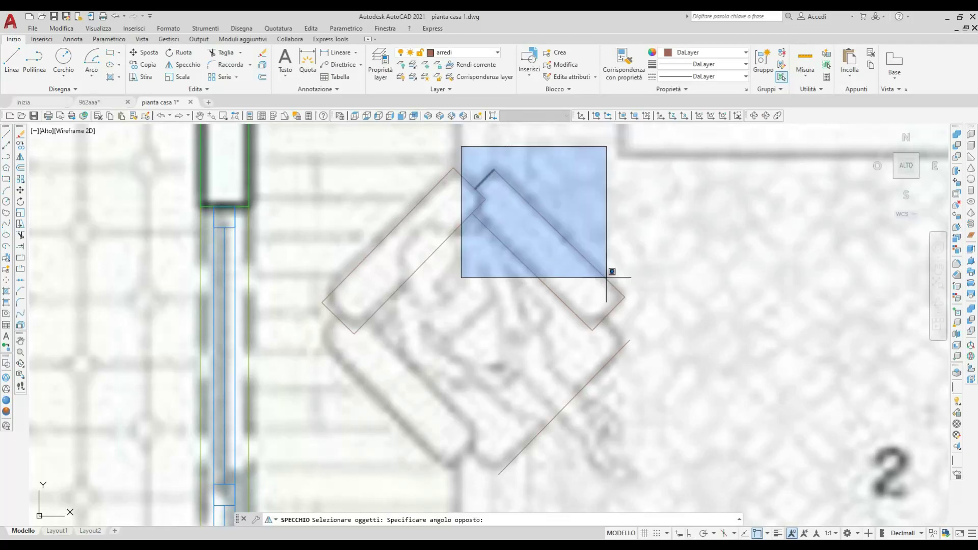
pyautogui.click(673, 351)
pyautogui.press('Return')
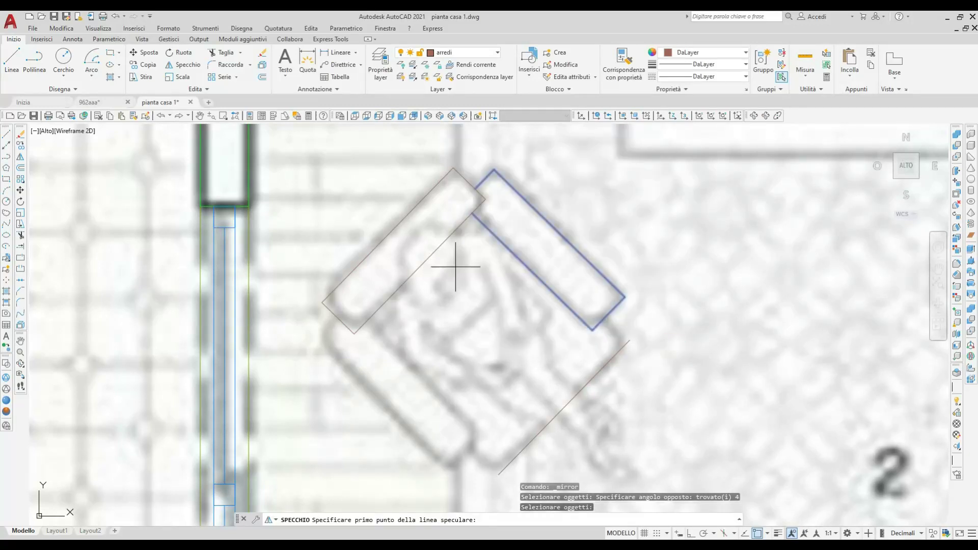
pyautogui.click(425, 262)
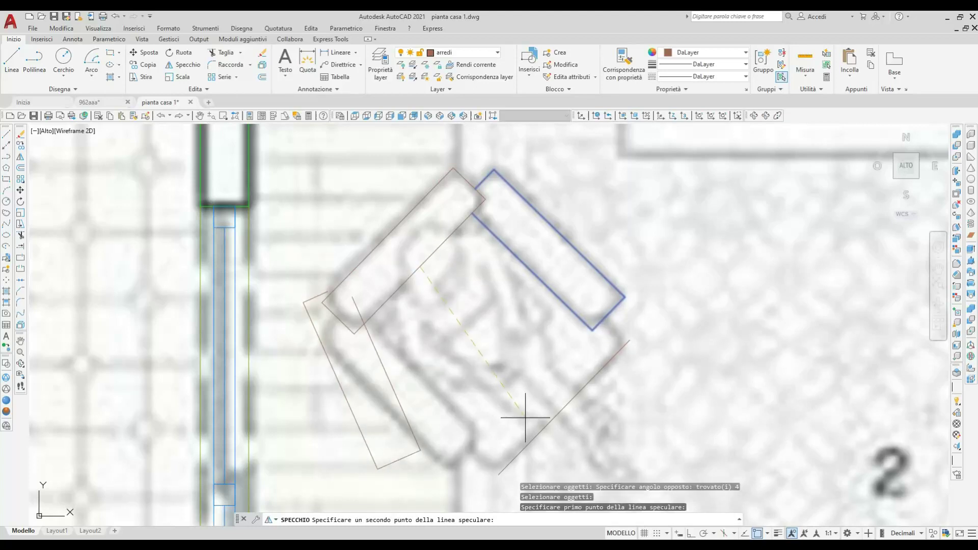
pyautogui.click(560, 408)
pyautogui.press('Return')
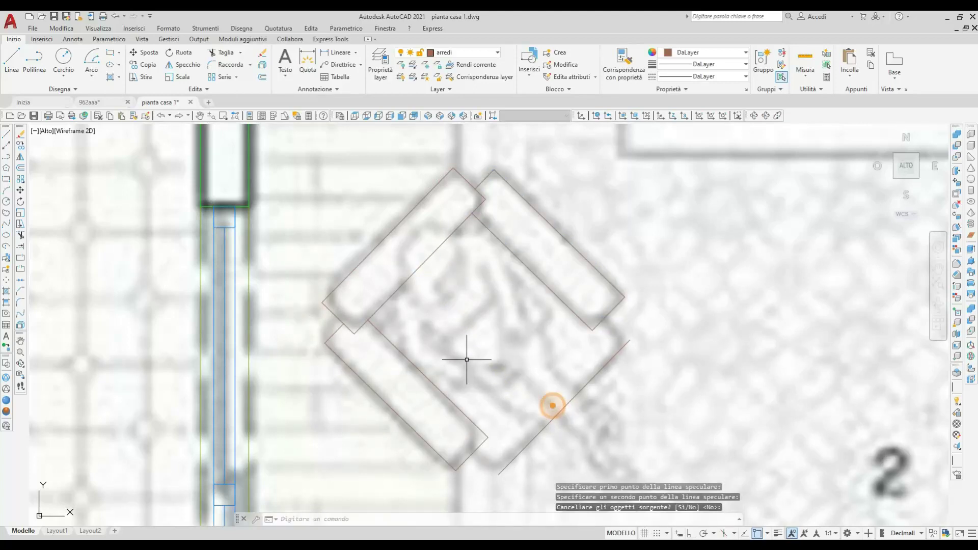
# - Mirror the short lower-right corner line about the same axis, keeping the original
pyautogui.click(12, 58)
pyautogui.click(630, 339)
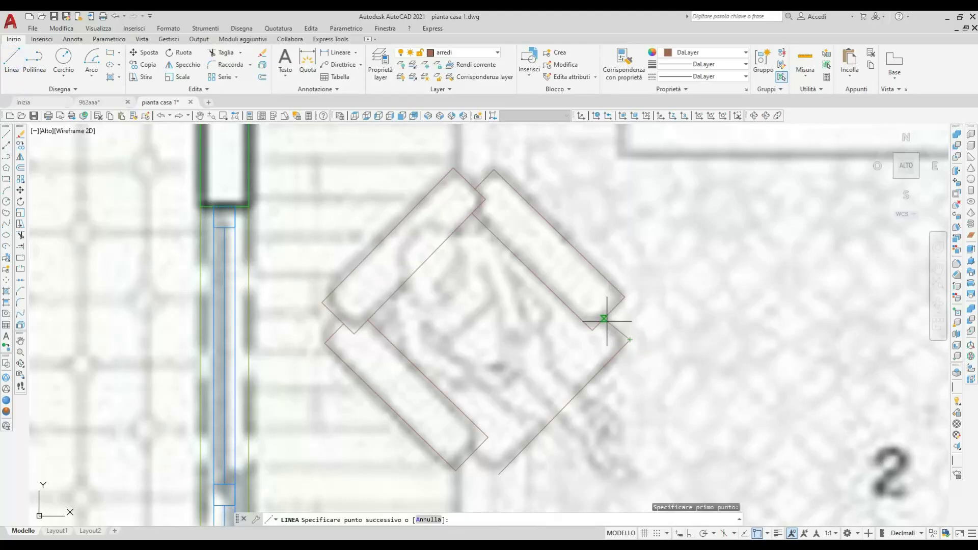
pyautogui.press('Escape')
pyautogui.click(186, 65)
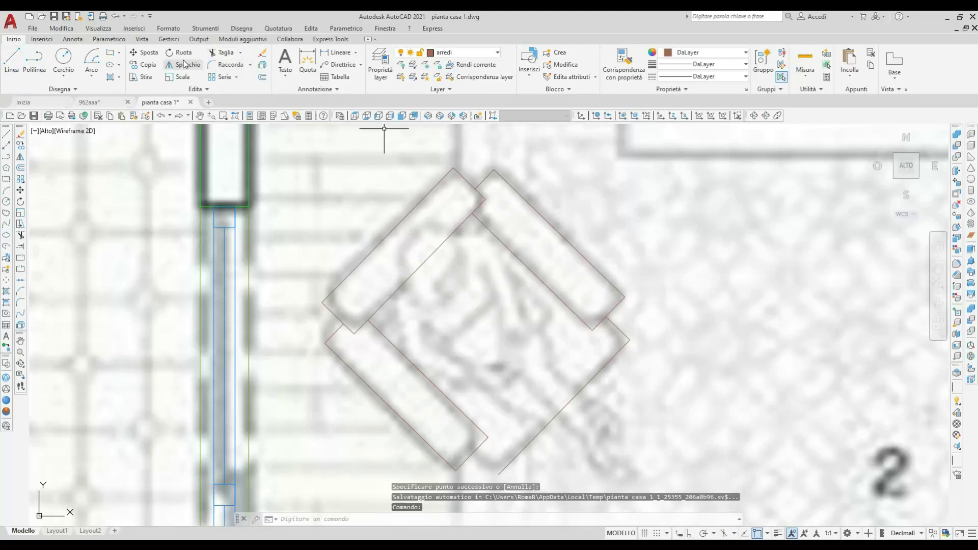
pyautogui.click(622, 330)
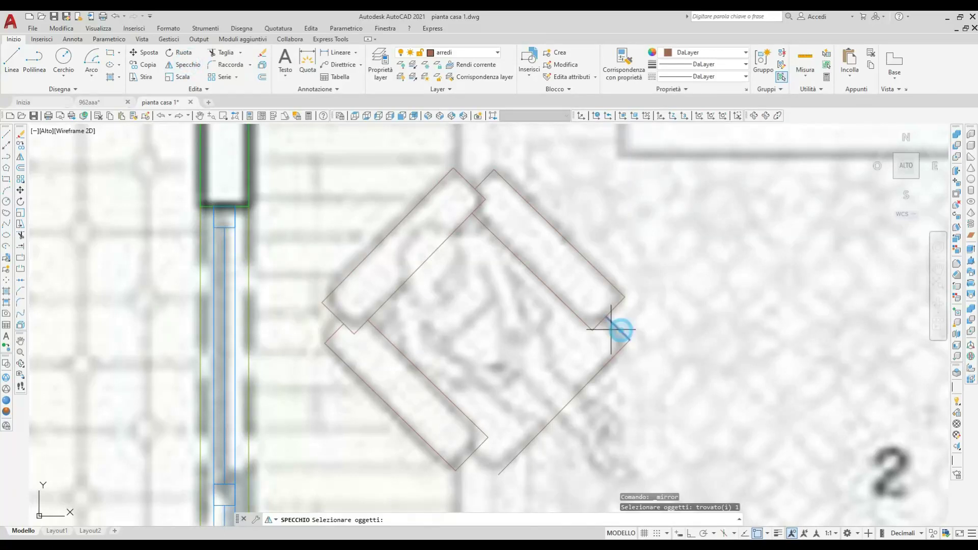
pyautogui.press('Return')
pyautogui.click(564, 407)
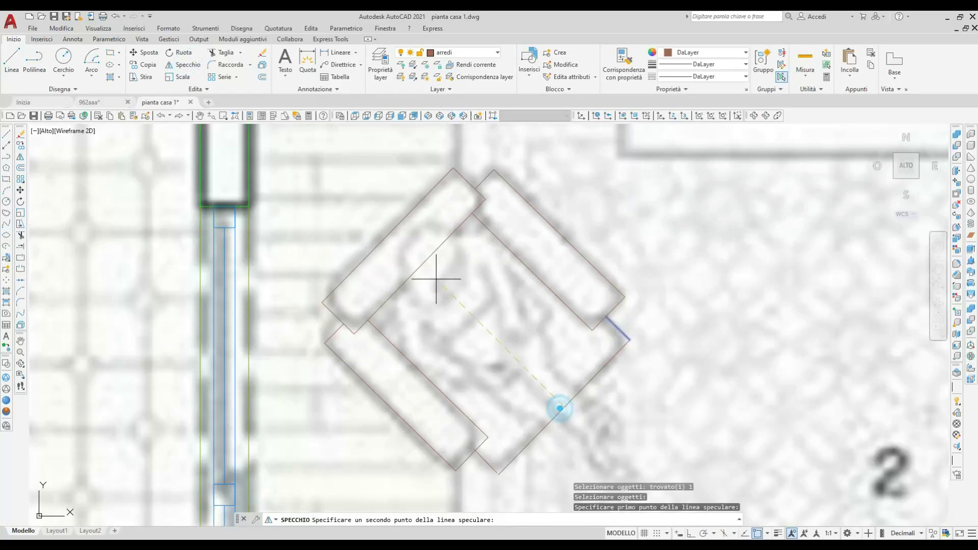
pyautogui.click(420, 266)
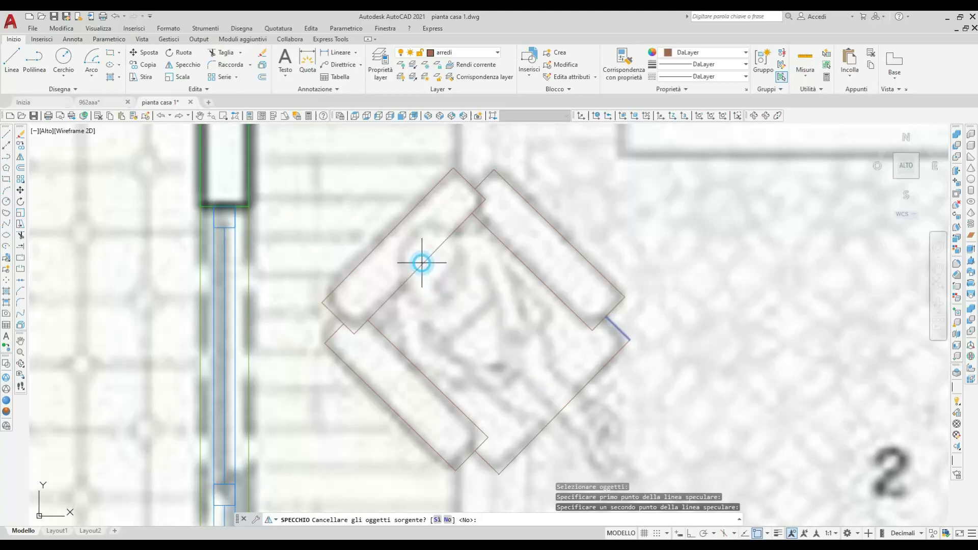
pyautogui.press('Return')
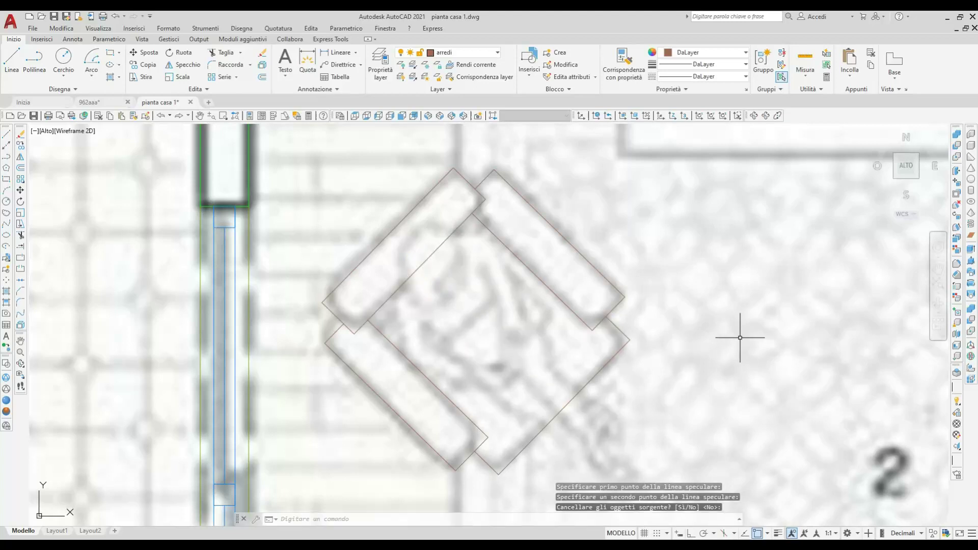
pyautogui.scroll(-2, 740, 337)
# - Trace the right armrest's vertical edge and short base segment with Ortho on
pyautogui.moveTo(714, 332); pyautogui.dragTo(491, 293, button='middle')
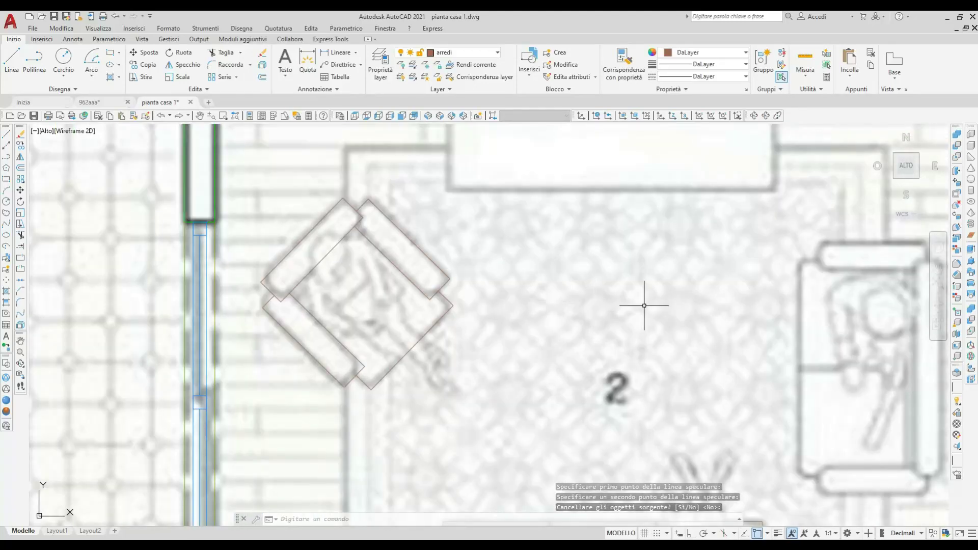
pyautogui.moveTo(644, 306); pyautogui.dragTo(297, 245, button='middle')
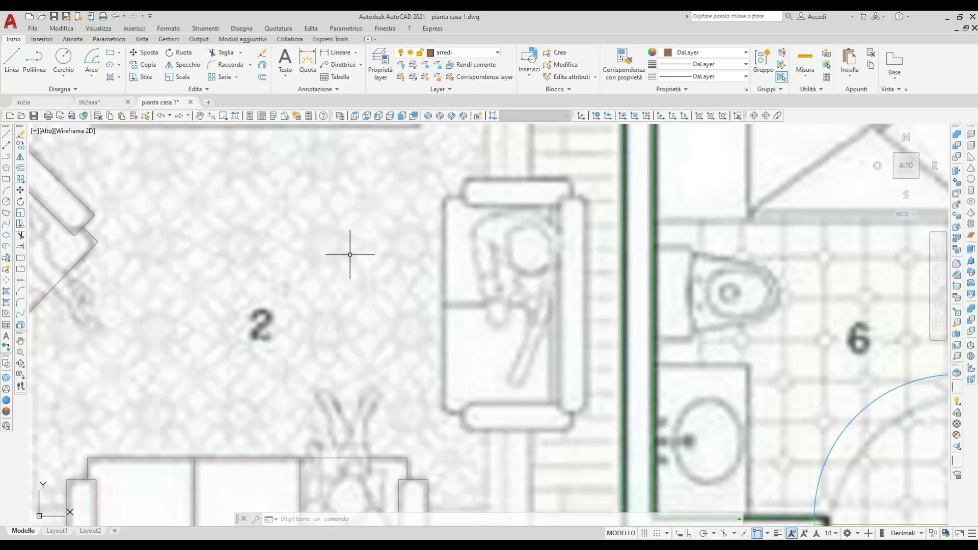
pyautogui.click(11, 59)
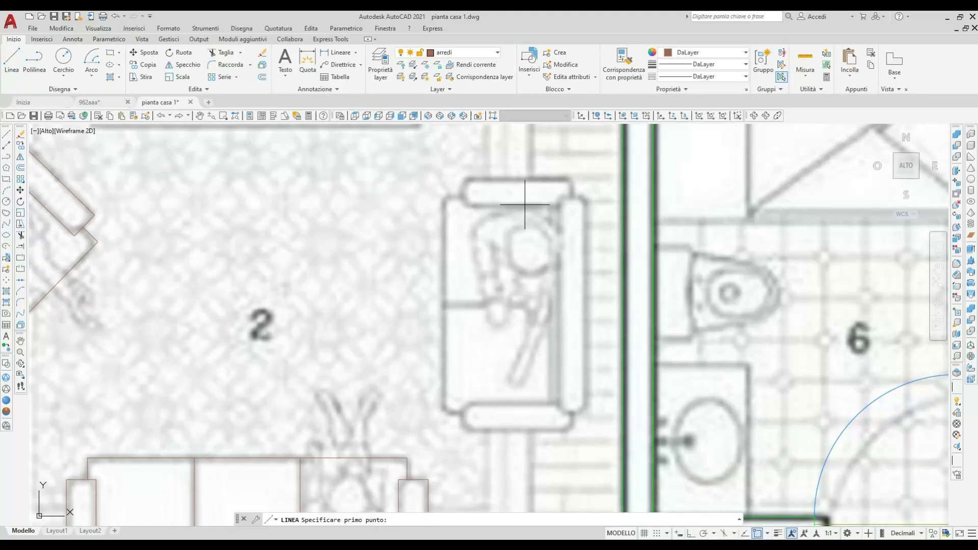
pyautogui.scroll(2, 564, 192)
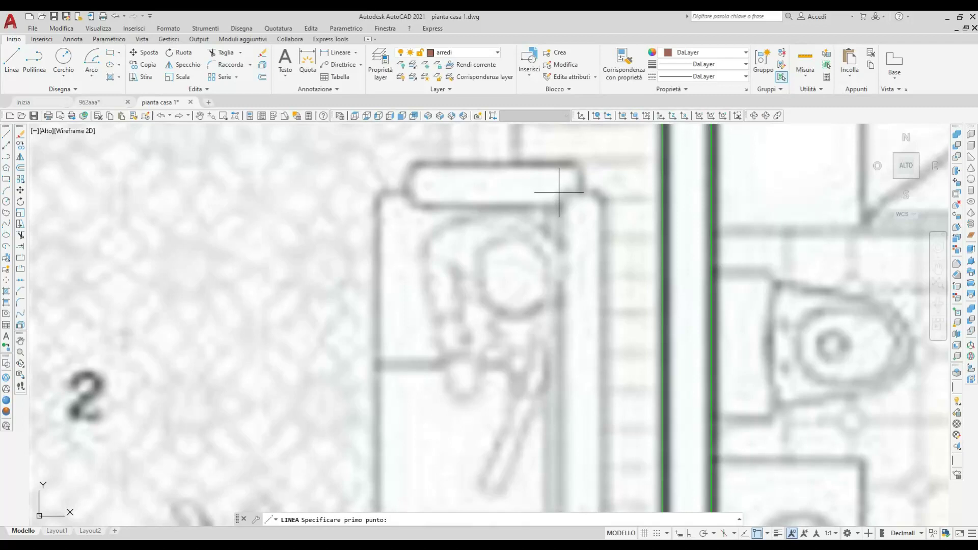
pyautogui.click(560, 192)
pyautogui.moveTo(534, 321); pyautogui.dragTo(548, 212, button='middle')
pyautogui.click(690, 533)
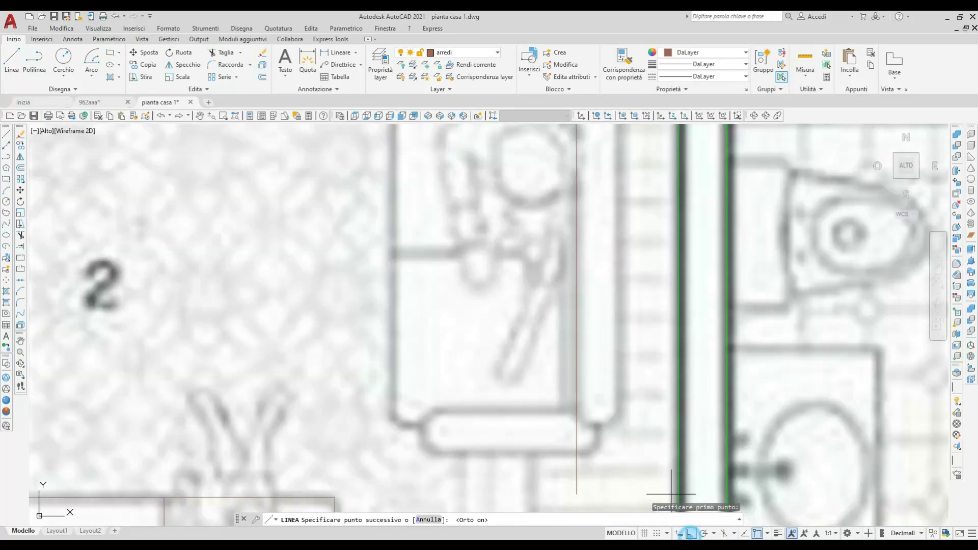
pyautogui.click(575, 426)
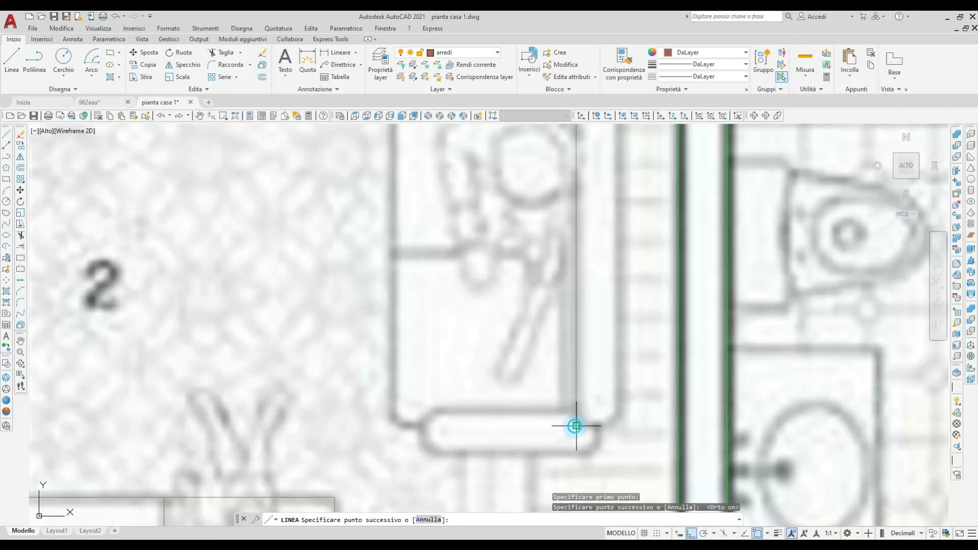
pyautogui.click(622, 426)
pyautogui.press('Return')
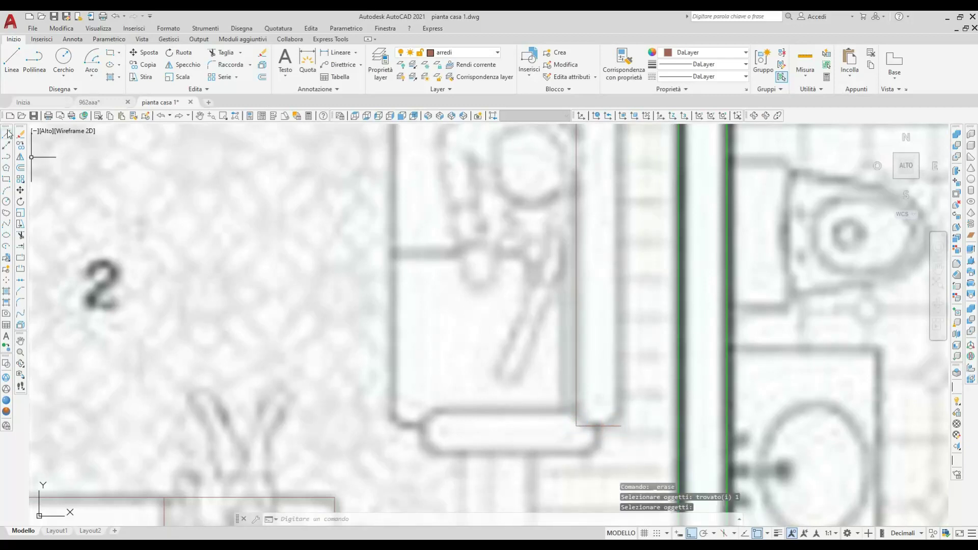
# - Trace the armrest's other side and top, then fillet its top corner closed
pyautogui.click(12, 59)
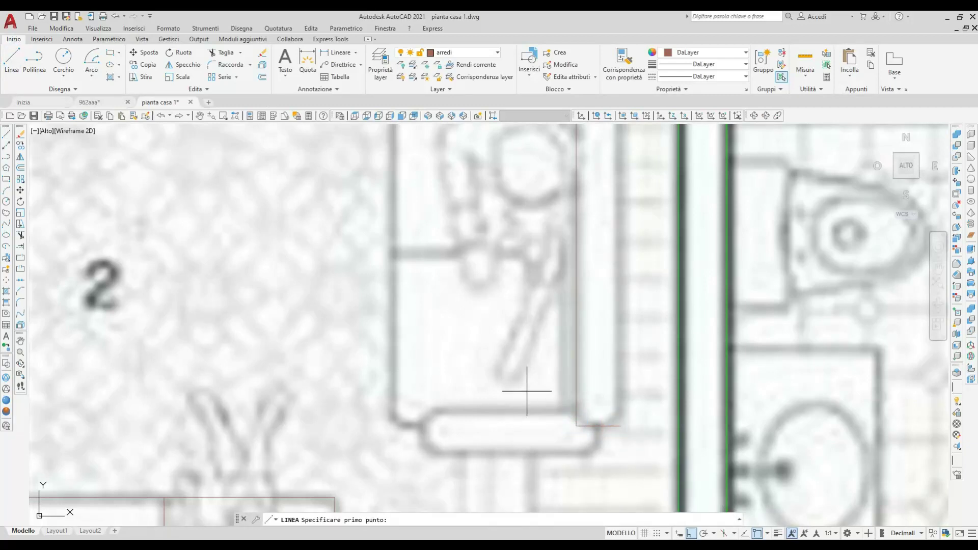
pyautogui.click(621, 426)
pyautogui.moveTo(640, 277); pyautogui.dragTo(647, 456, button='middle')
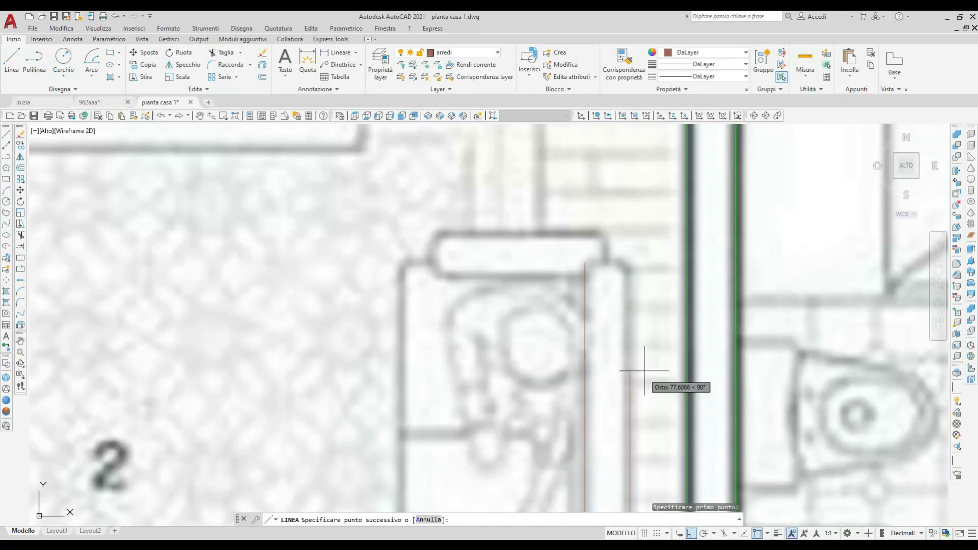
pyautogui.click(630, 261)
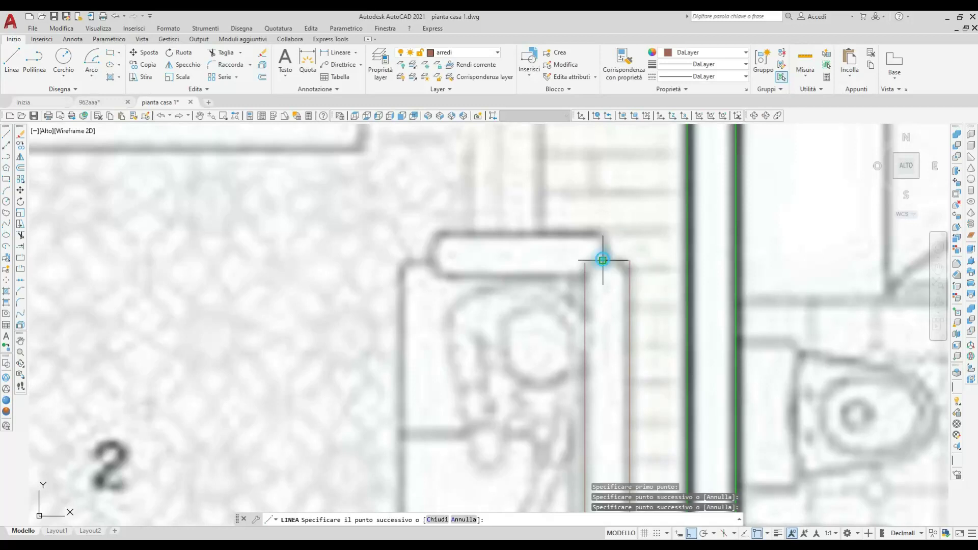
pyautogui.click(603, 260)
pyautogui.click(236, 66)
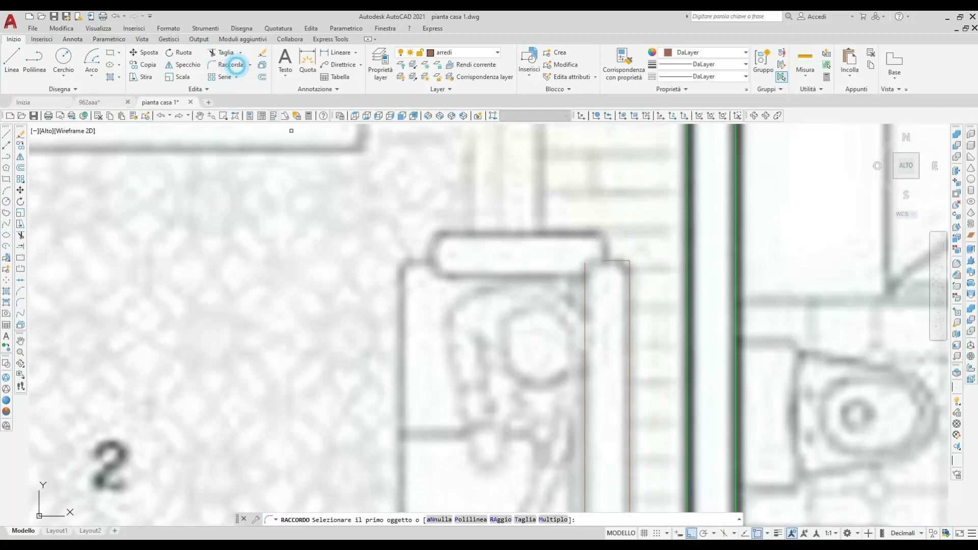
pyautogui.click(585, 270)
pyautogui.click(604, 261)
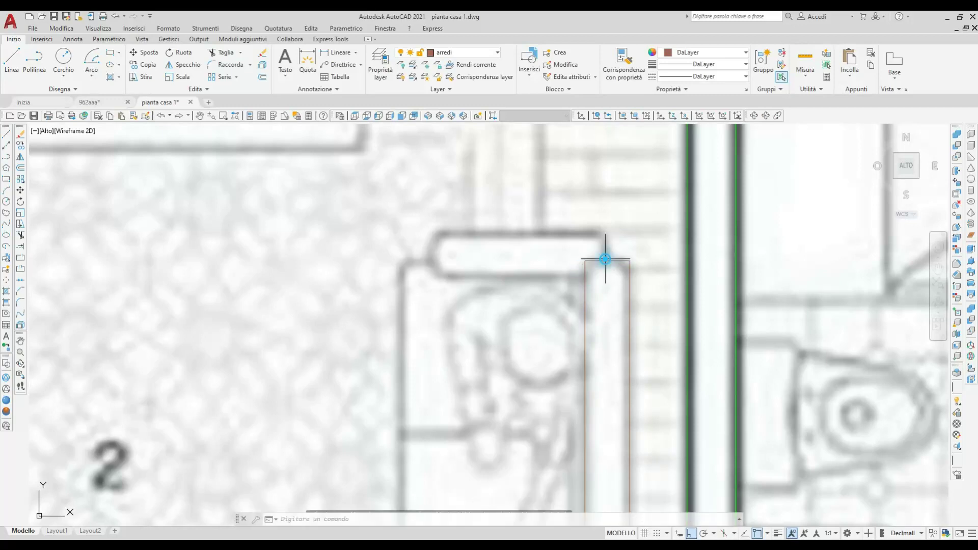
pyautogui.press('Return')
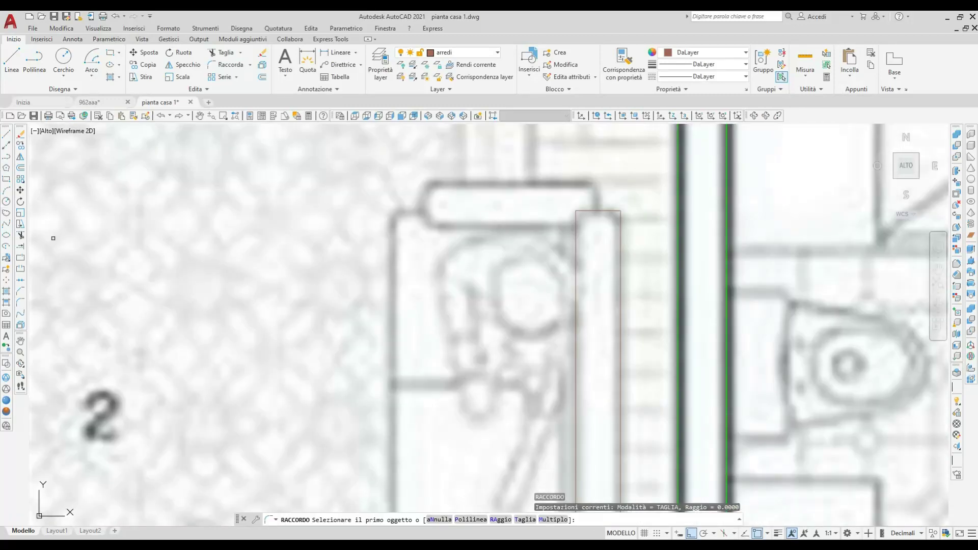
# - Draw a rectangle outlining the armchair's top cushion
pyautogui.click(6, 179)
pyautogui.click(425, 180)
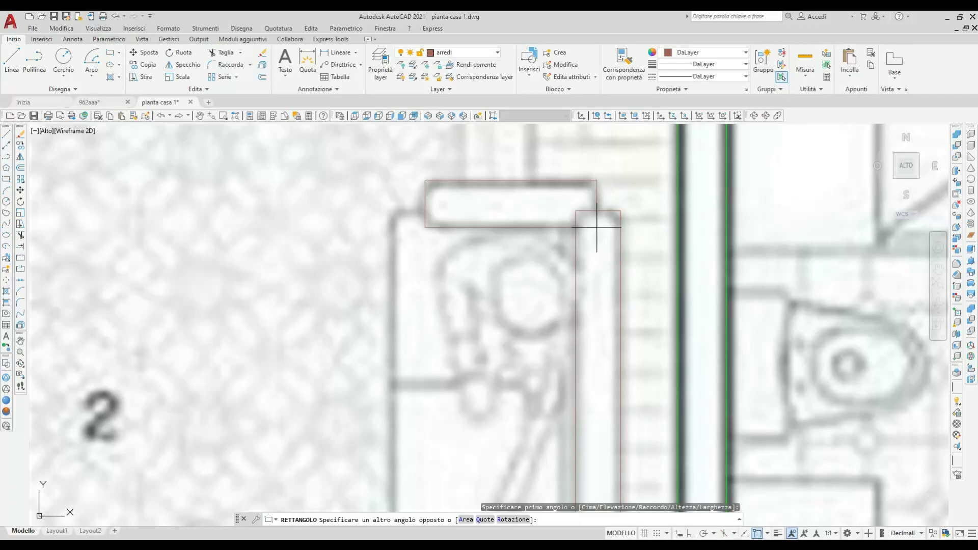
pyautogui.click(595, 226)
pyautogui.press('Return')
pyautogui.scroll(-2, 557, 273)
pyautogui.moveTo(520, 324); pyautogui.dragTo(509, 285, button='middle')
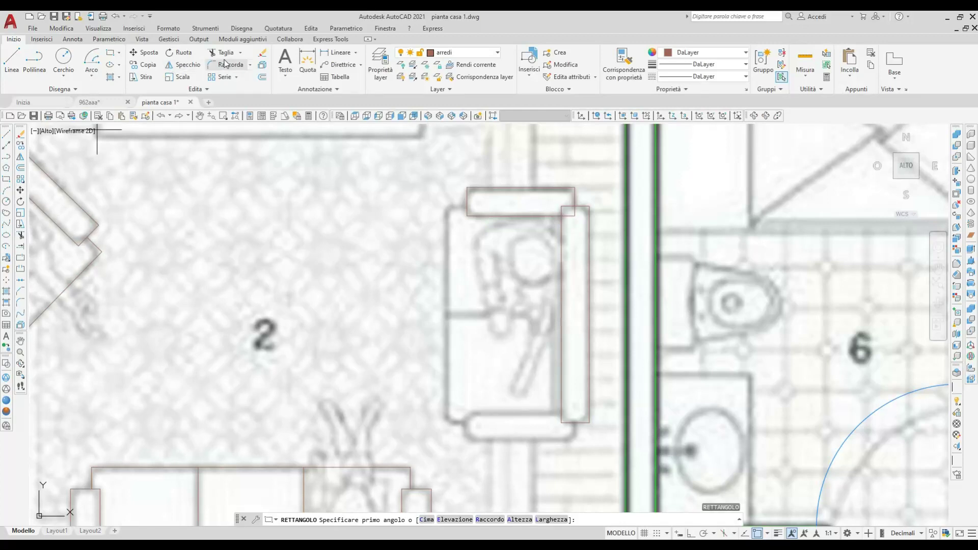
# - Mirror the top cushion rectangle about the chair's midline, keeping the original
pyautogui.click(193, 67)
pyautogui.click(457, 178)
pyautogui.click(583, 234)
pyautogui.press('Return')
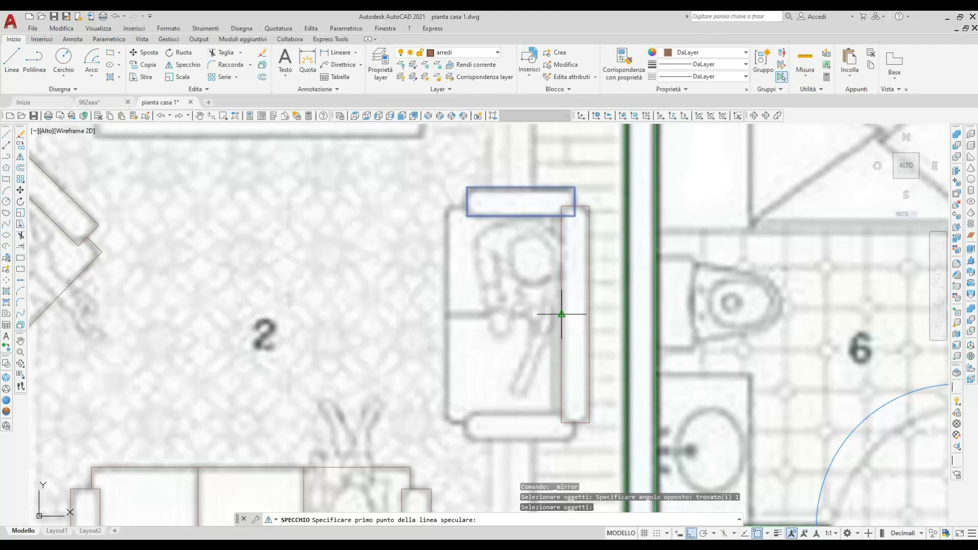
pyautogui.click(561, 314)
pyautogui.click(375, 305)
pyautogui.press('Return')
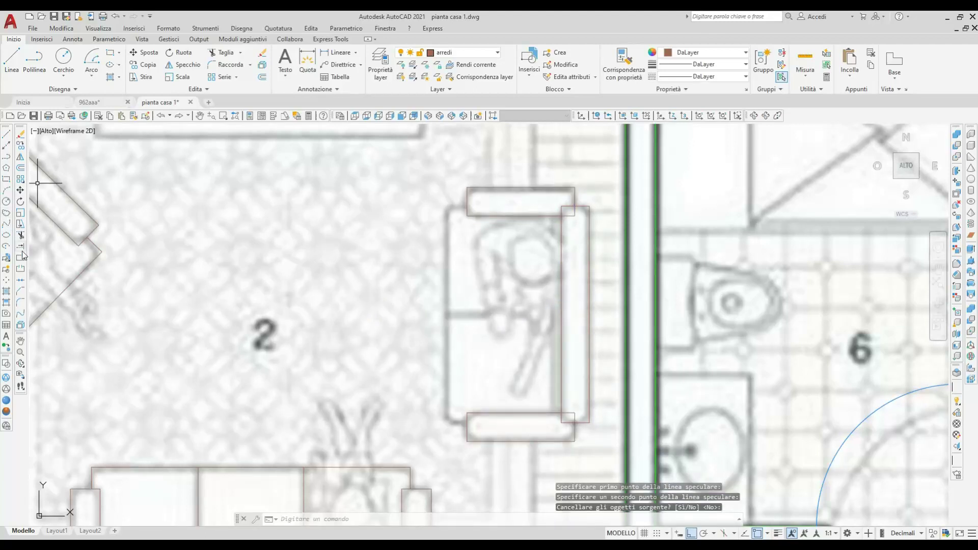
# - Trim away the overlapping corner lines of the cushions
pyautogui.click(21, 237)
pyautogui.scroll(2, 541, 213)
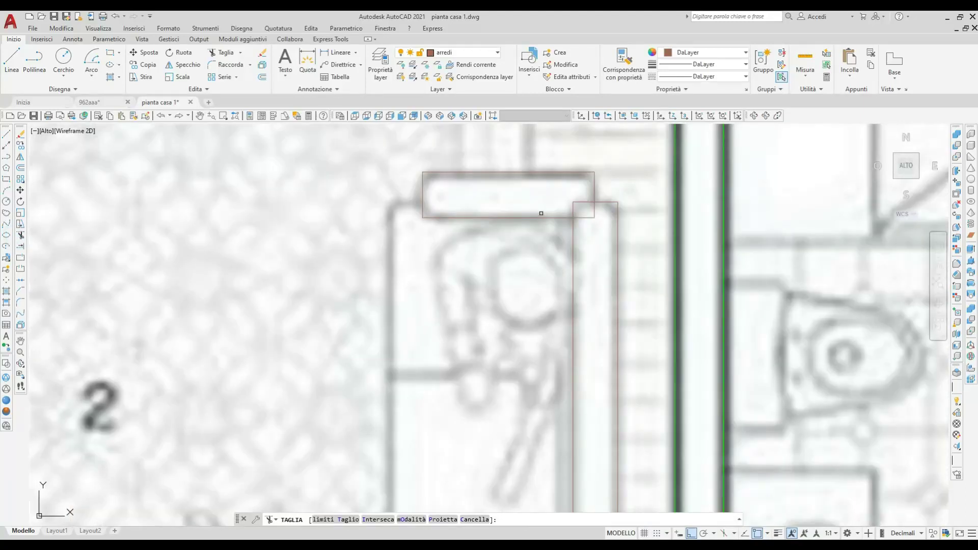
pyautogui.click(586, 214)
pyautogui.press('Return')
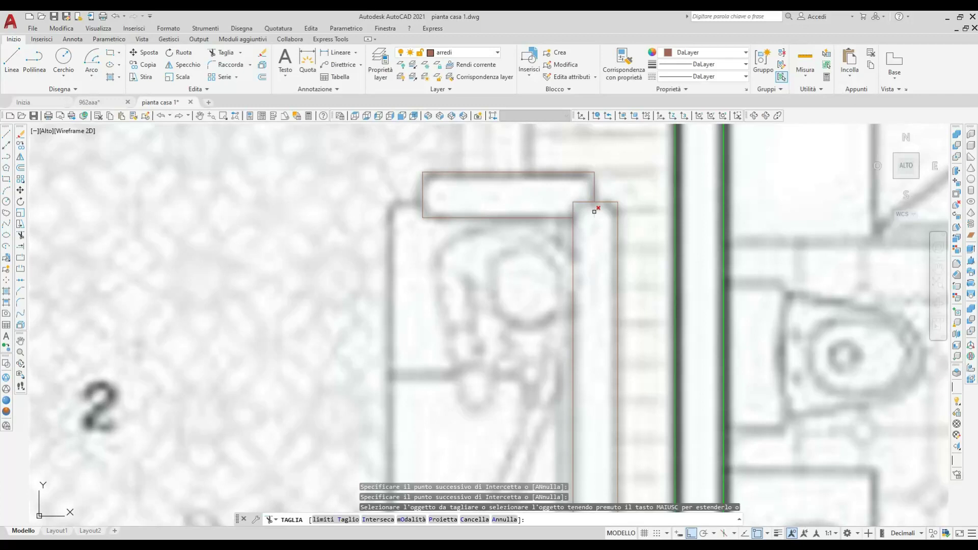
pyautogui.moveTo(595, 525); pyautogui.dragTo(580, 340, button='middle')
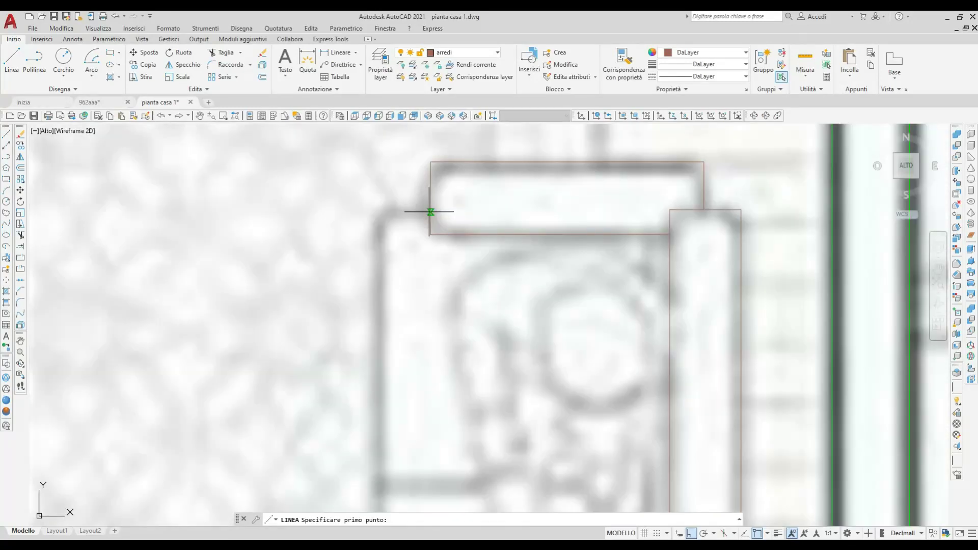
pyautogui.press('Escape')
# - Draw a short line at the top cushion's left end
pyautogui.write('l')
pyautogui.press('Return')
pyautogui.click(431, 209)
pyautogui.click(377, 211)
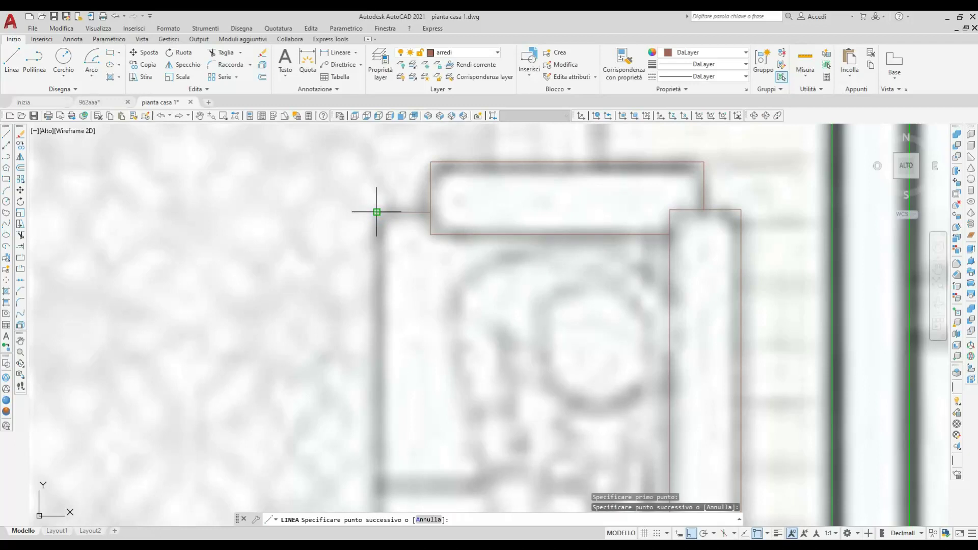
pyautogui.press('Return')
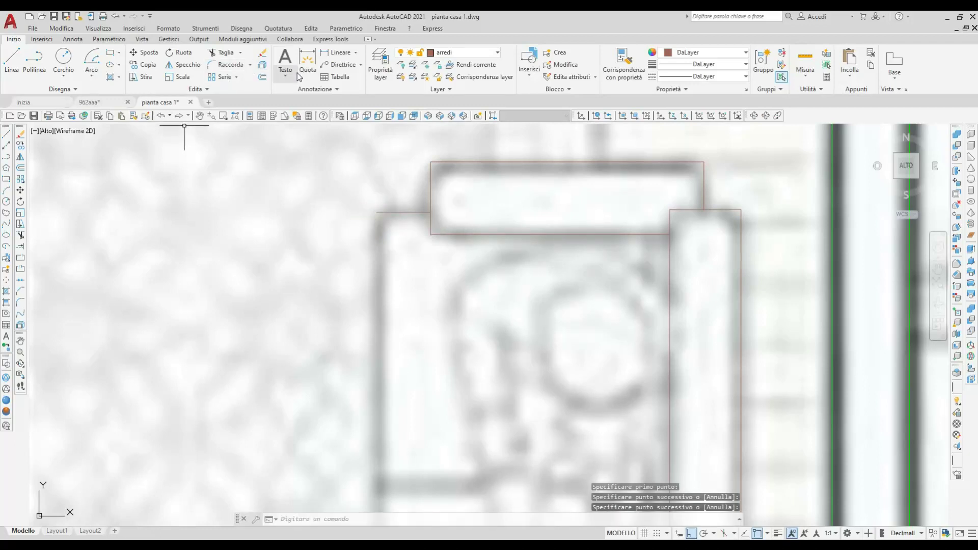
# - Select the short line to mirror it
pyautogui.click(188, 64)
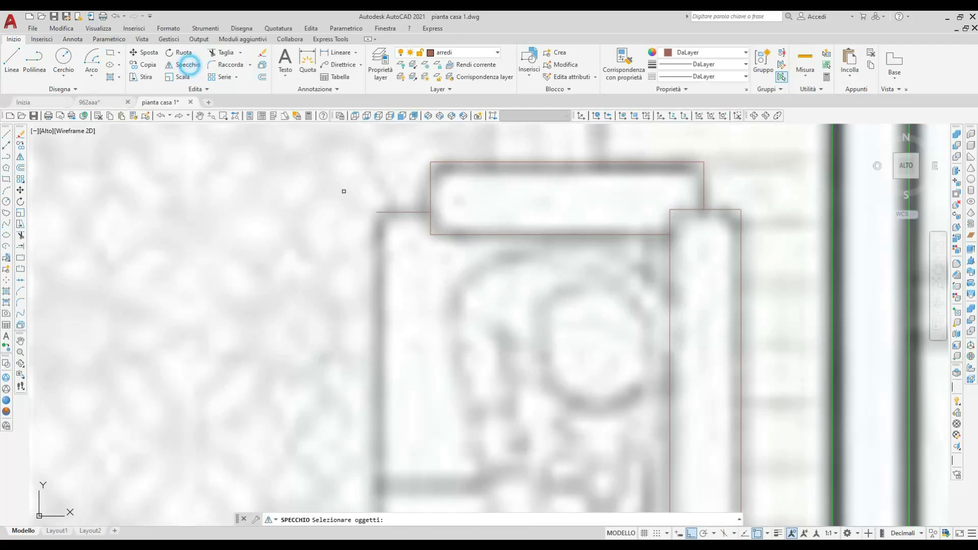
pyautogui.click(393, 211)
pyautogui.press('Return')
pyautogui.scroll(-4, 433, 255)
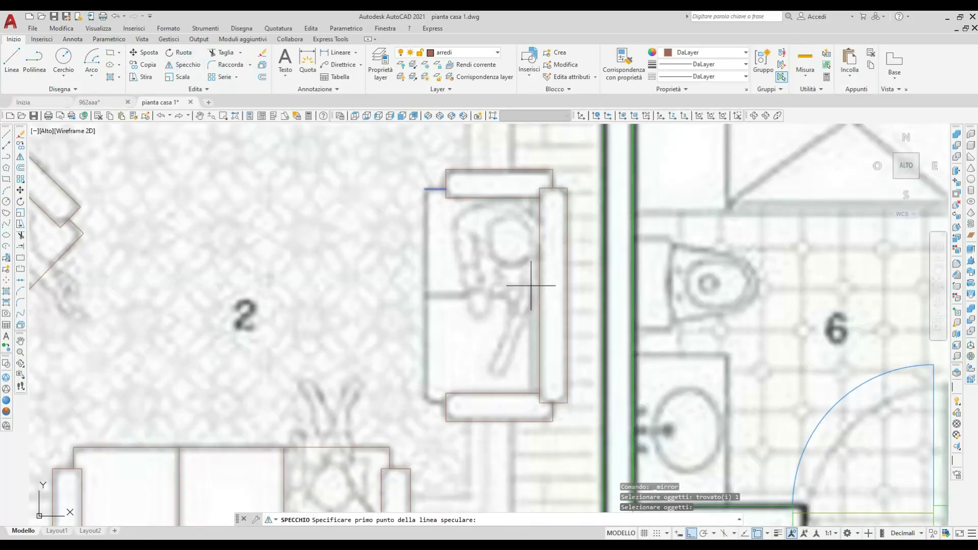
# - Mirror the short line across the chair's horizontal midline, keeping the original
pyautogui.click(535, 291)
pyautogui.click(356, 292)
pyautogui.press('Return')
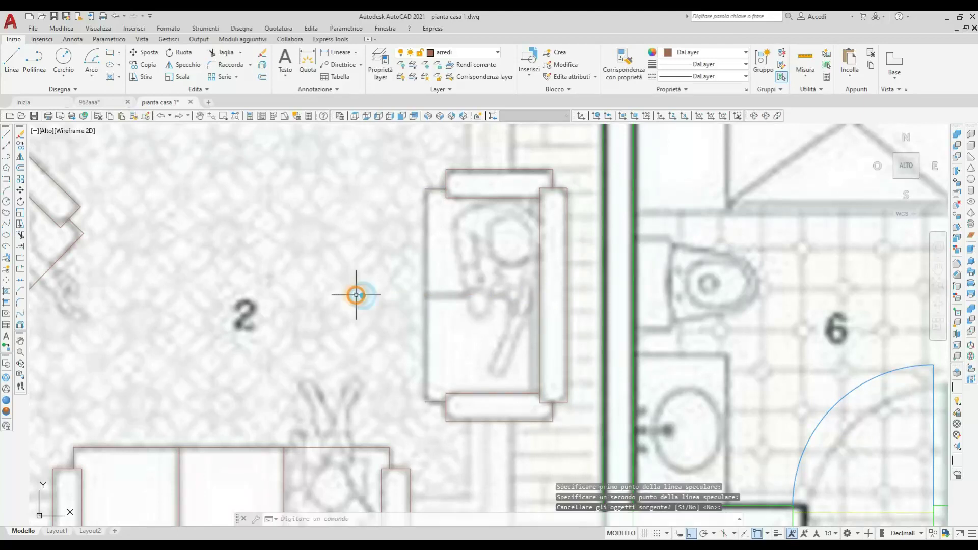
# - Draw the armchair's left side line and the seat divider across to the right armrest
pyautogui.click(11, 59)
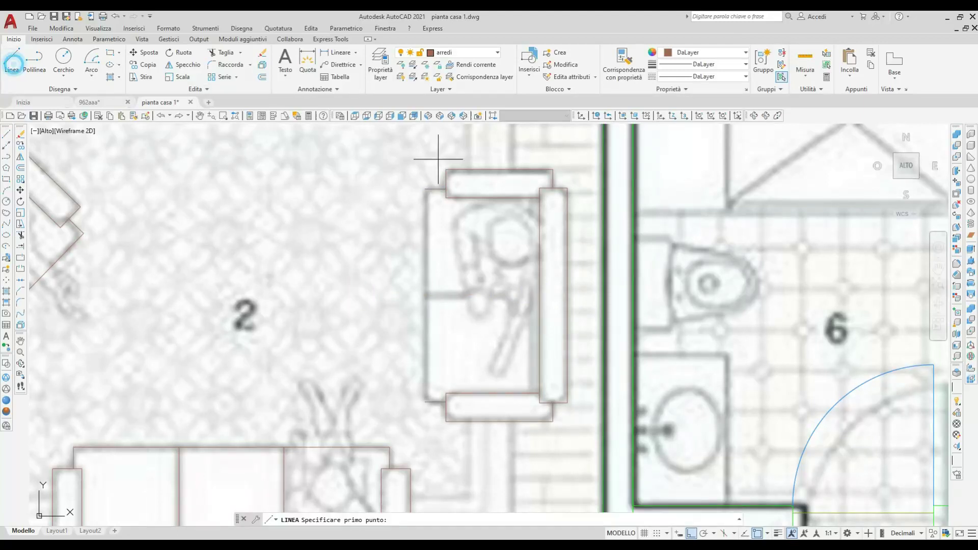
pyautogui.click(425, 189)
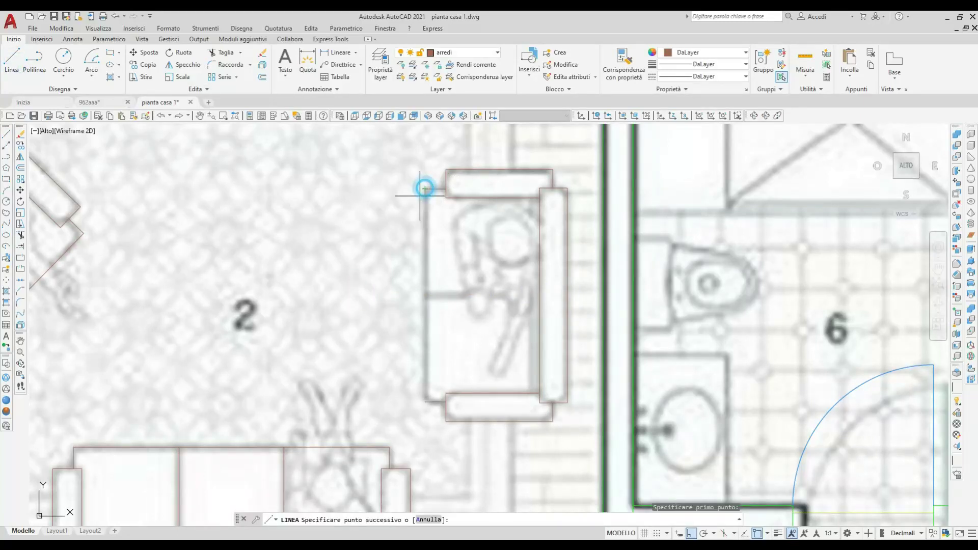
pyautogui.click(426, 400)
pyautogui.press('Escape')
pyautogui.click(12, 59)
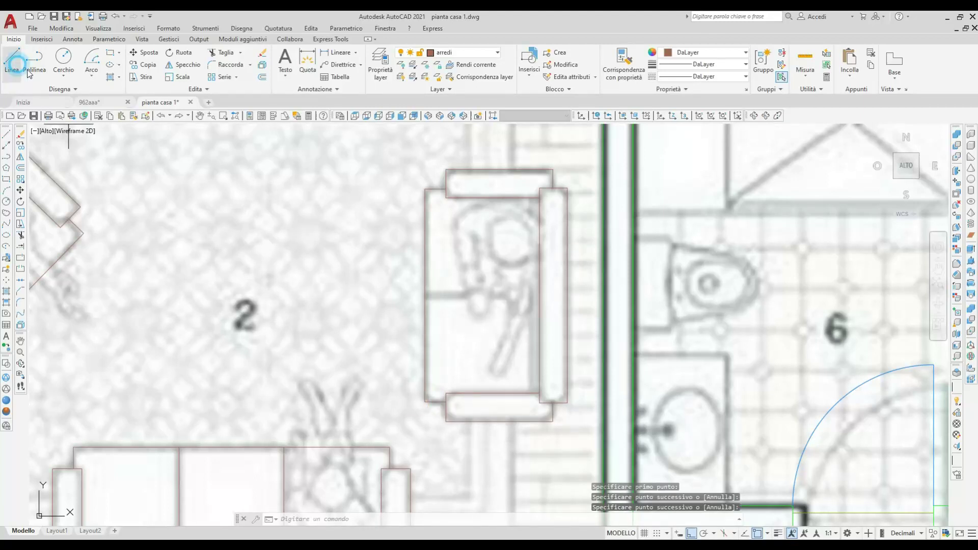
pyautogui.click(425, 295)
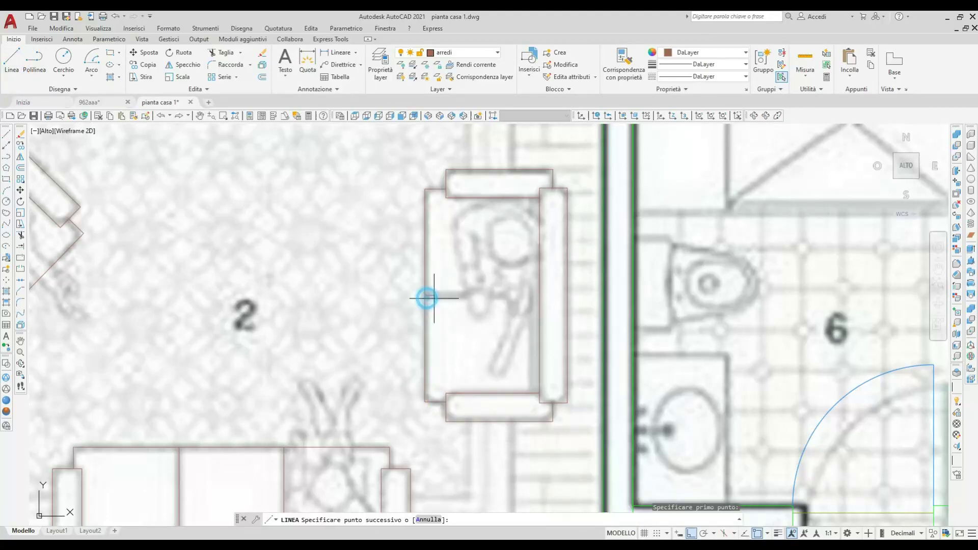
pyautogui.click(539, 295)
pyautogui.press('Return')
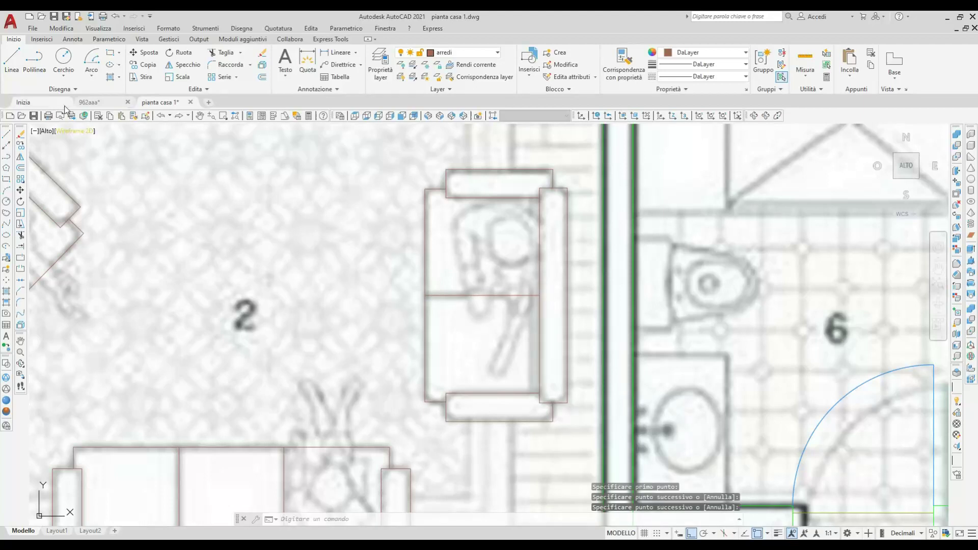
# - Draw the seat's vertical inner edge line
pyautogui.click(11, 59)
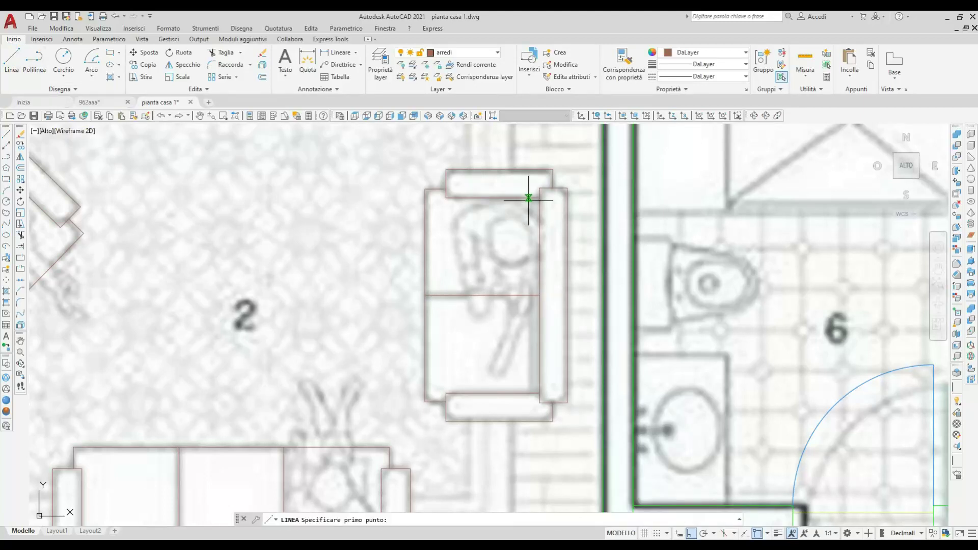
pyautogui.scroll(2, 528, 197)
pyautogui.click(530, 195)
pyautogui.scroll(1, 517, 373)
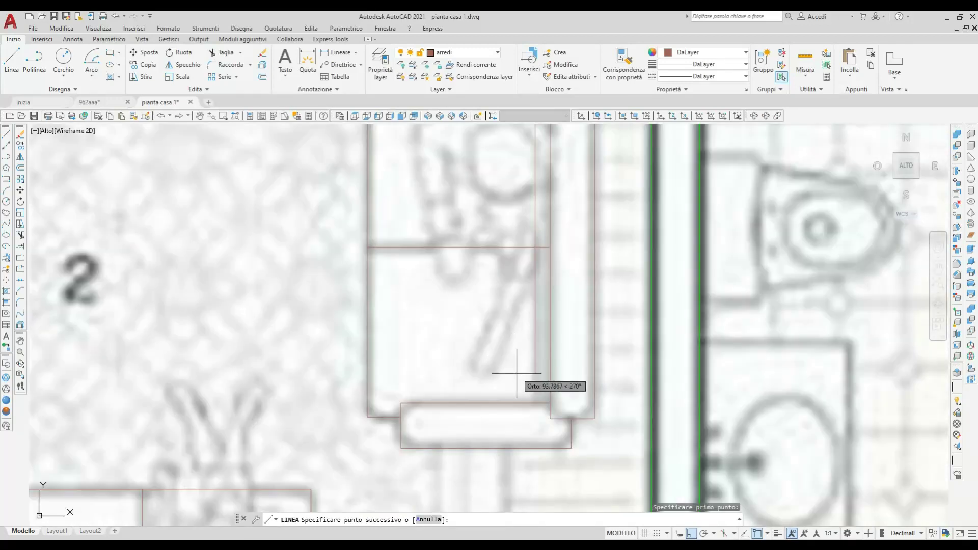
pyautogui.click(530, 402)
pyautogui.press('Return')
pyautogui.press('Return')
pyautogui.scroll(-2, 518, 372)
pyautogui.scroll(4, 322, 195)
# - Trace the long unit against room 2's top wall as a four-sided outline
pyautogui.click(322, 195)
pyautogui.click(834, 197)
pyautogui.click(834, 325)
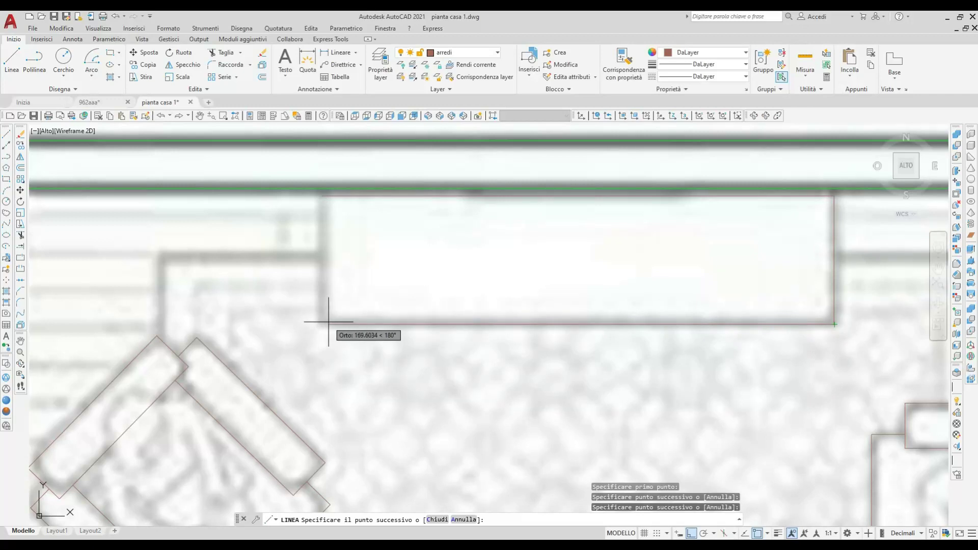
pyautogui.click(322, 322)
pyautogui.click(323, 205)
pyautogui.press('Return')
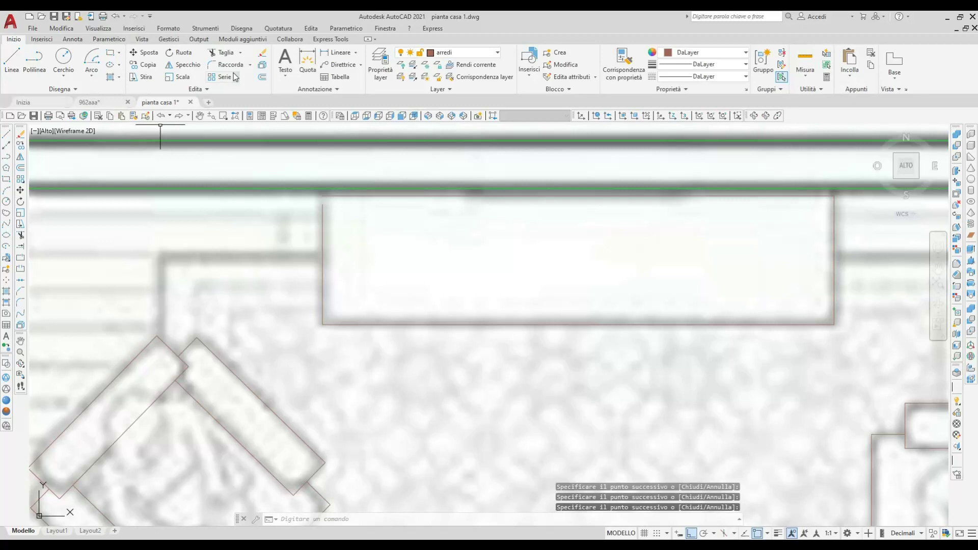
# - Fillet the long unit's top-left corner closed
pyautogui.click(231, 65)
pyautogui.click(322, 232)
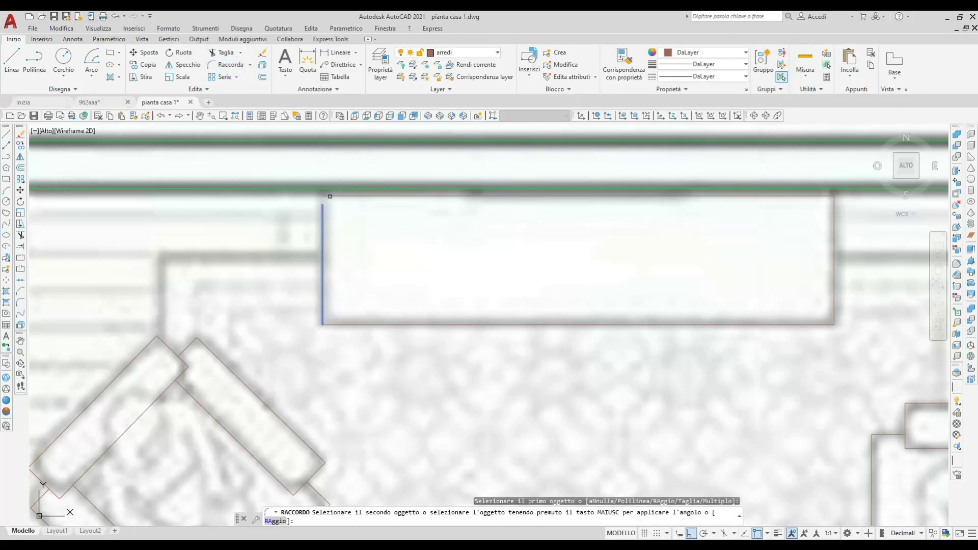
pyautogui.click(327, 197)
pyautogui.press('Return')
pyautogui.scroll(-6, 339, 238)
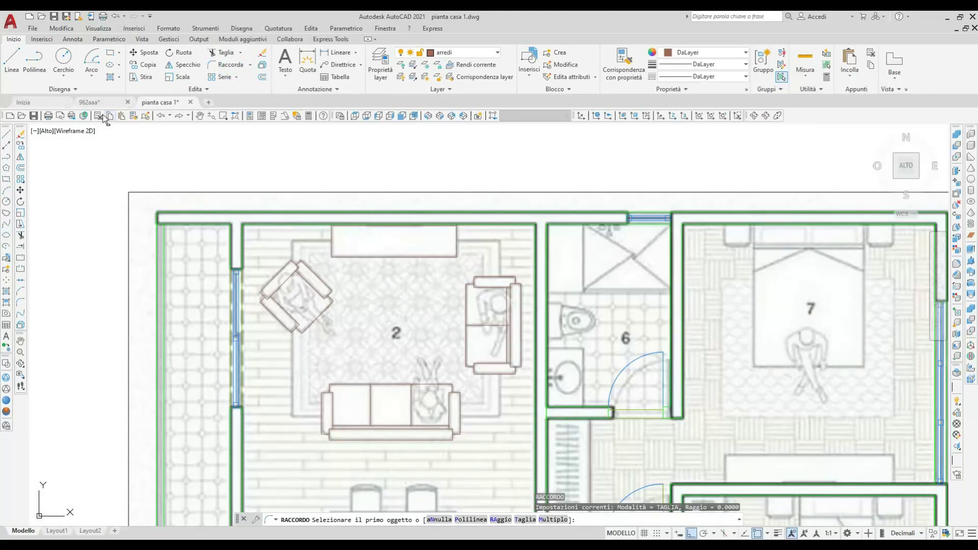
# - Draw the rug's top edge and its vertical left edge lines
pyautogui.click(13, 58)
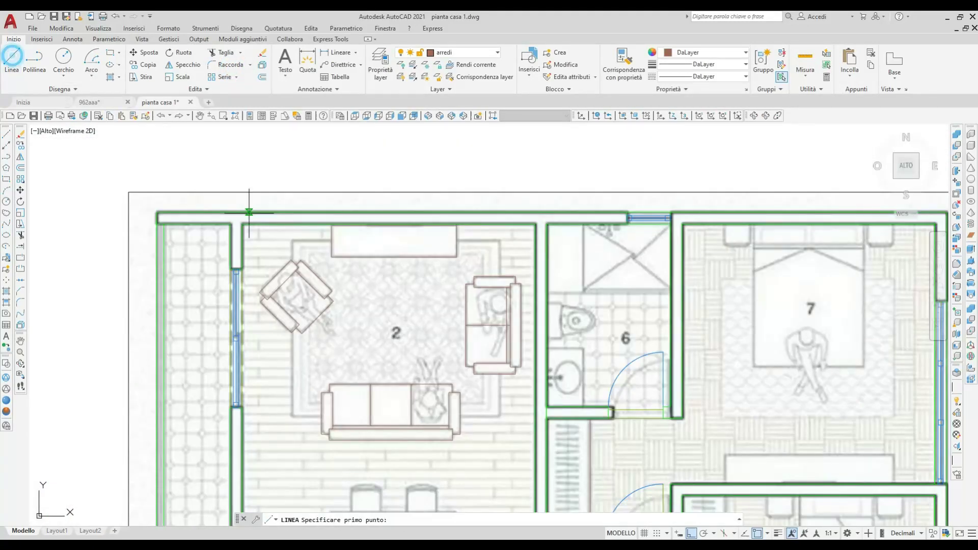
pyautogui.click(293, 241)
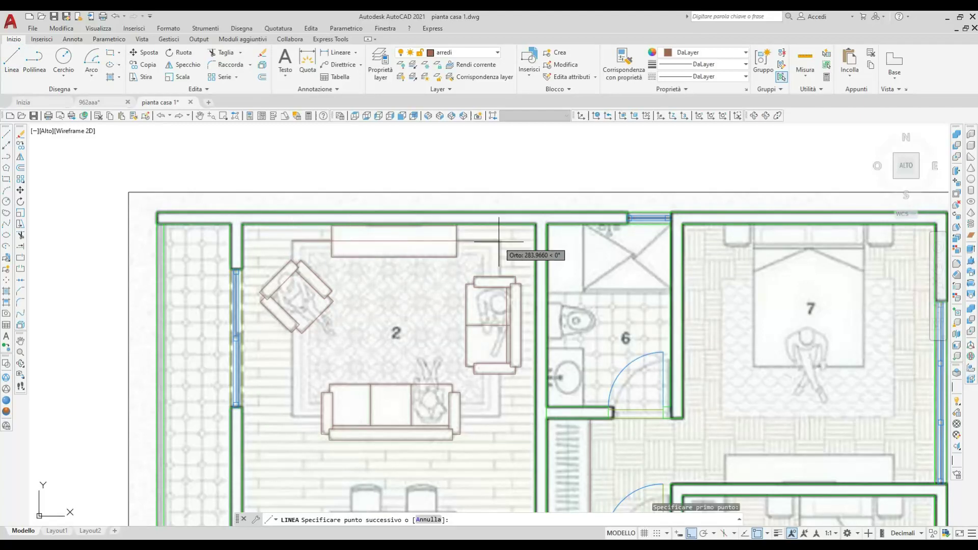
pyautogui.click(501, 242)
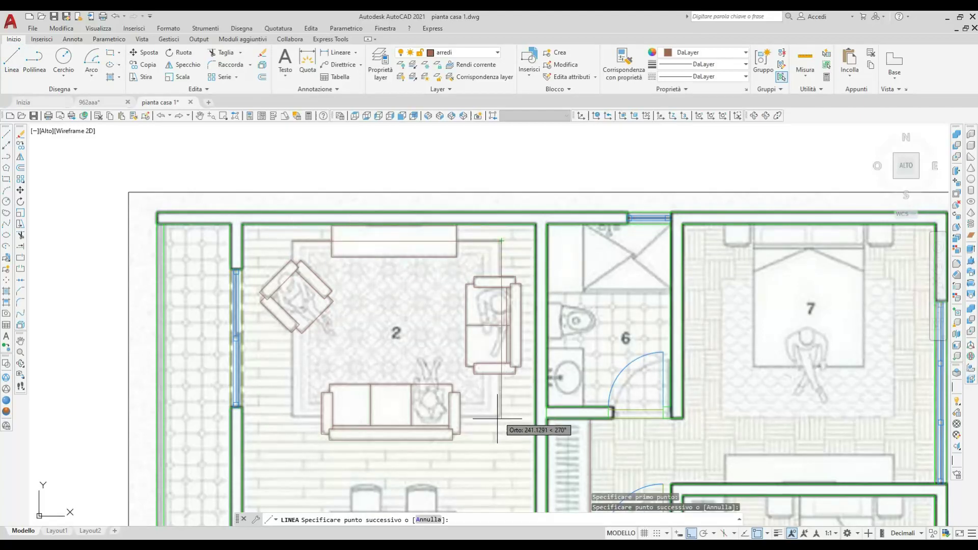
pyautogui.press('Return')
pyautogui.press('Return')
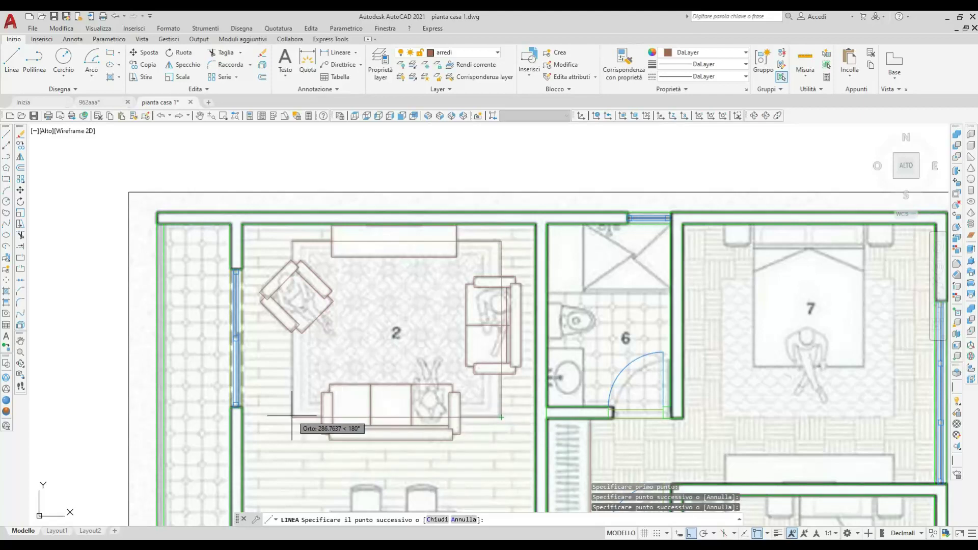
pyautogui.click(290, 417)
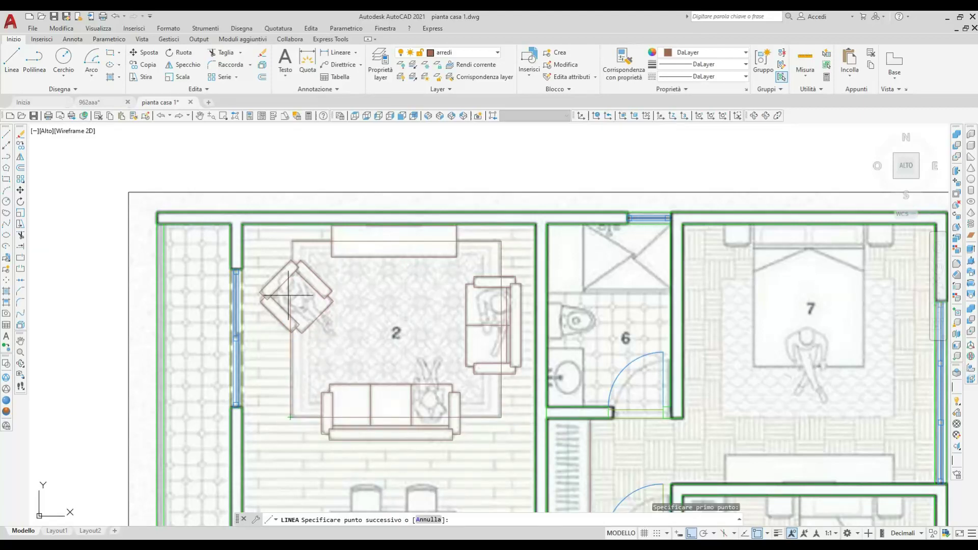
pyautogui.scroll(2, 285, 257)
pyautogui.click(294, 235)
pyautogui.press('Return')
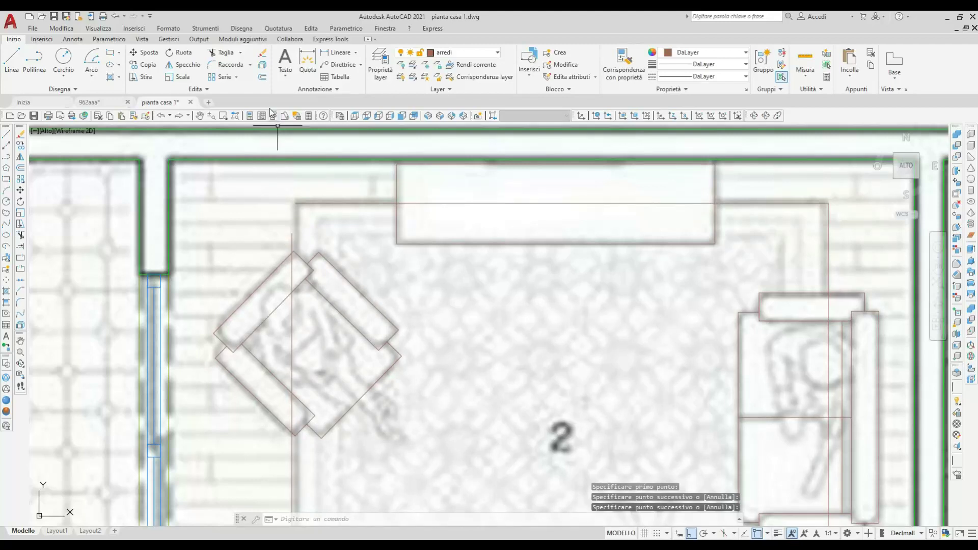
# - Fillet the rug's vertical and top edges into a closed top-left corner
pyautogui.click(221, 65)
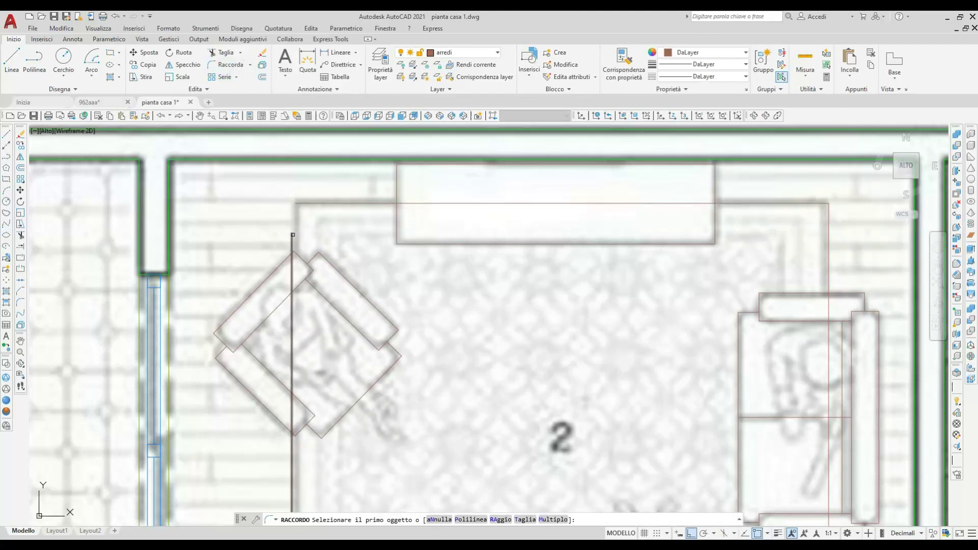
pyautogui.click(292, 232)
pyautogui.click(299, 203)
pyautogui.press('Return')
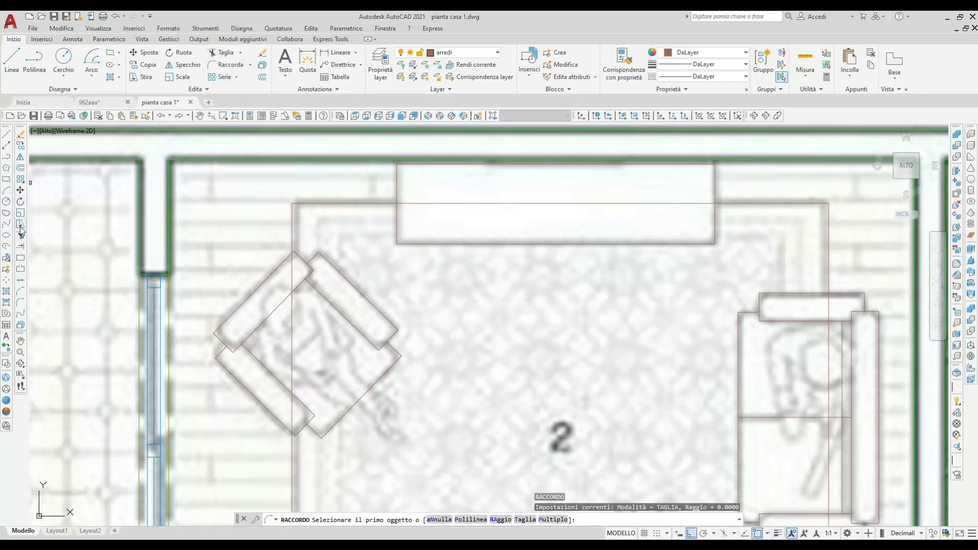
# - Trim away the rug line where it runs through the sofa using a fence
pyautogui.click(21, 235)
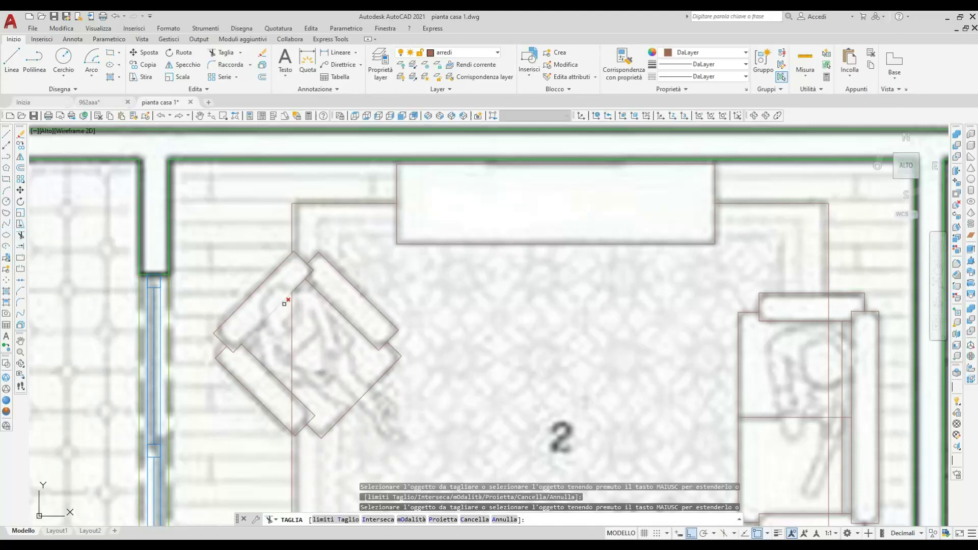
pyautogui.scroll(-2, 498, 367)
pyautogui.scroll(2, 710, 256)
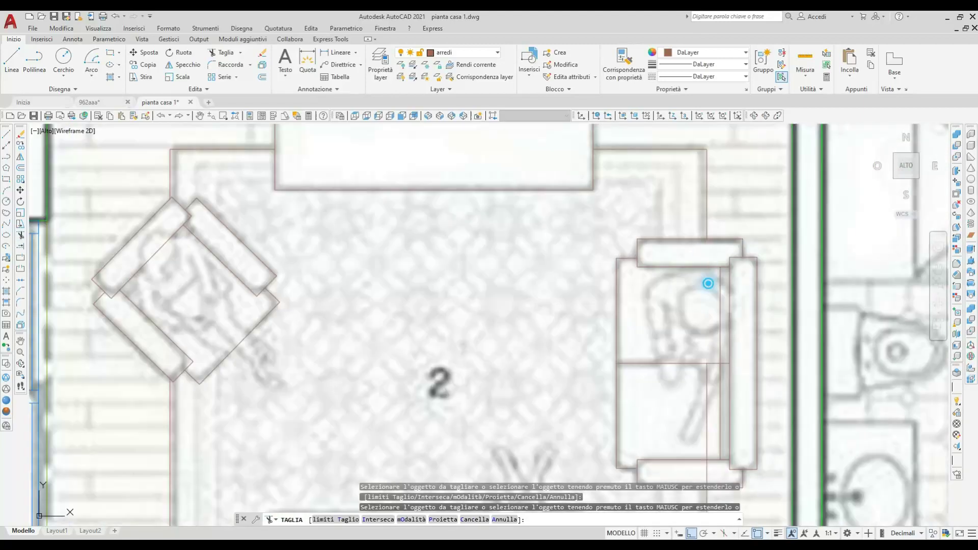
pyautogui.moveTo(707, 396); pyautogui.dragTo(709, 338, button='middle')
pyautogui.moveTo(644, 453); pyautogui.dragTo(627, 358, button='middle')
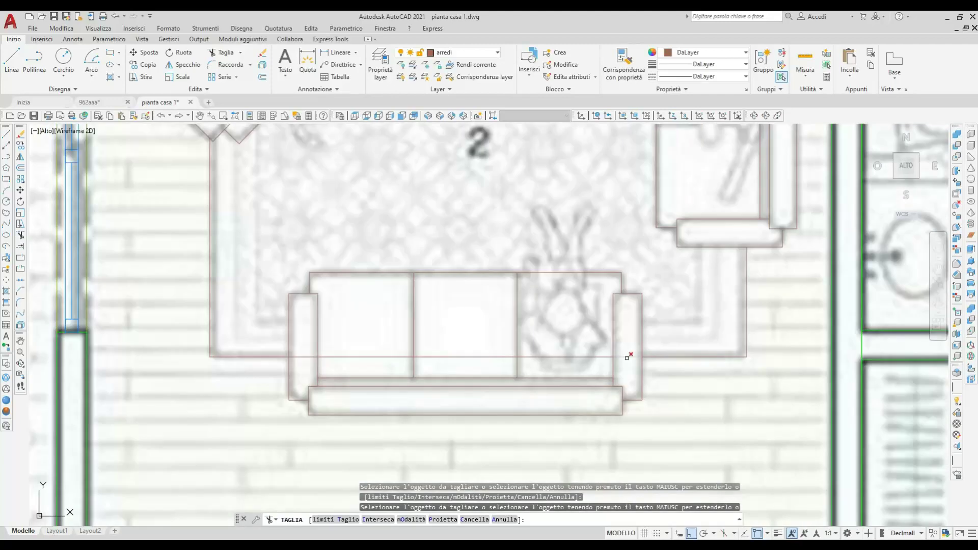
pyautogui.moveTo(538, 360); pyautogui.dragTo(542, 349)
pyautogui.press('Return')
pyautogui.moveTo(542, 349); pyautogui.dragTo(441, 418, button='middle')
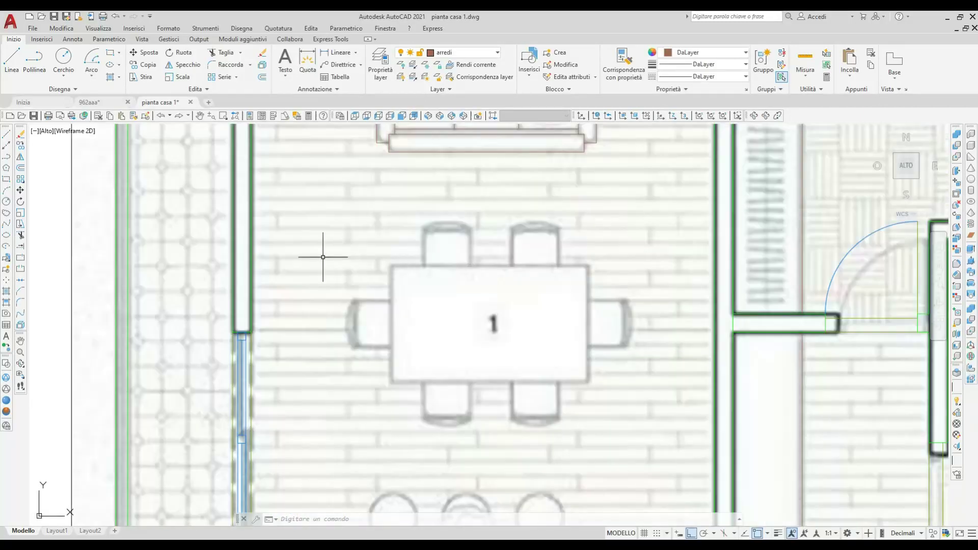
# - Draw a rectangle outlining dining table 1 from its top-left to bottom-right corner
pyautogui.click(7, 180)
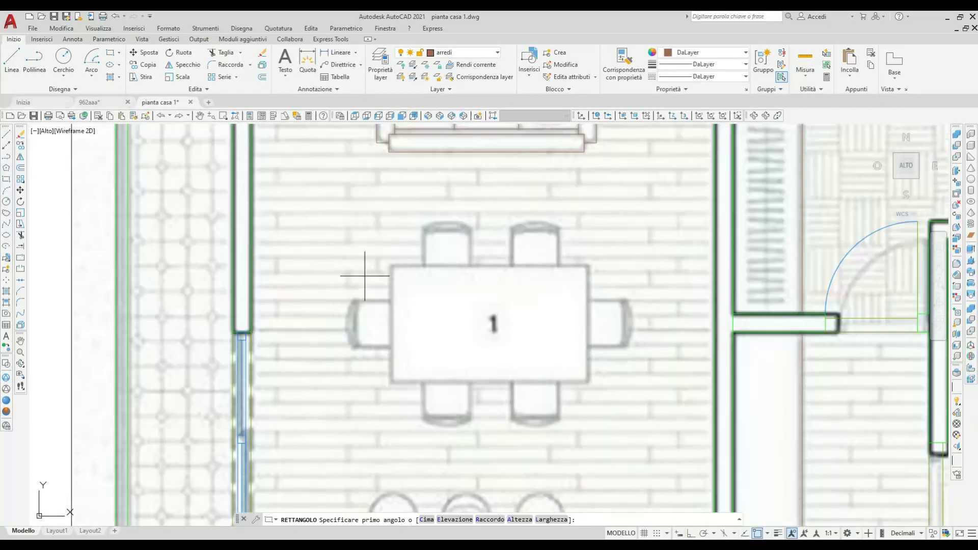
pyautogui.click(391, 264)
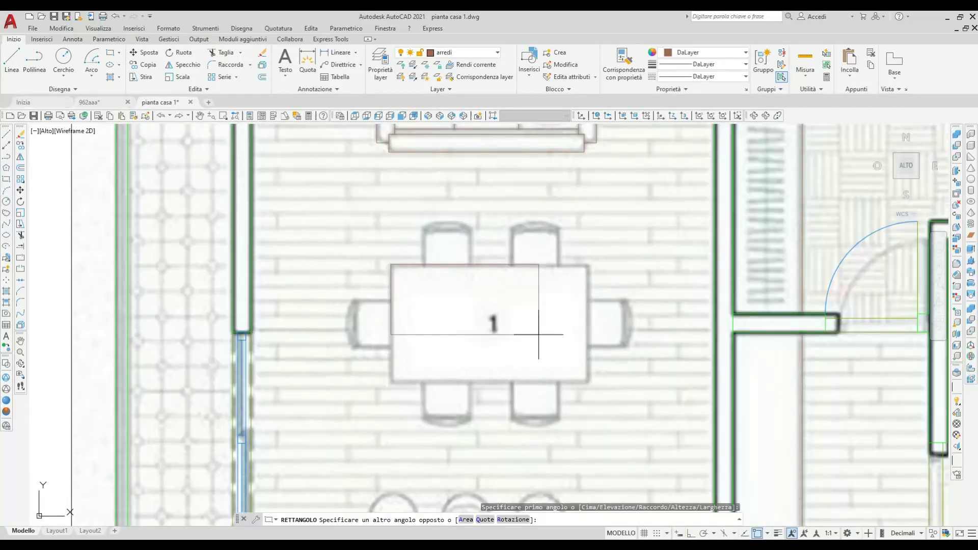
pyautogui.click(587, 381)
pyautogui.press('Return')
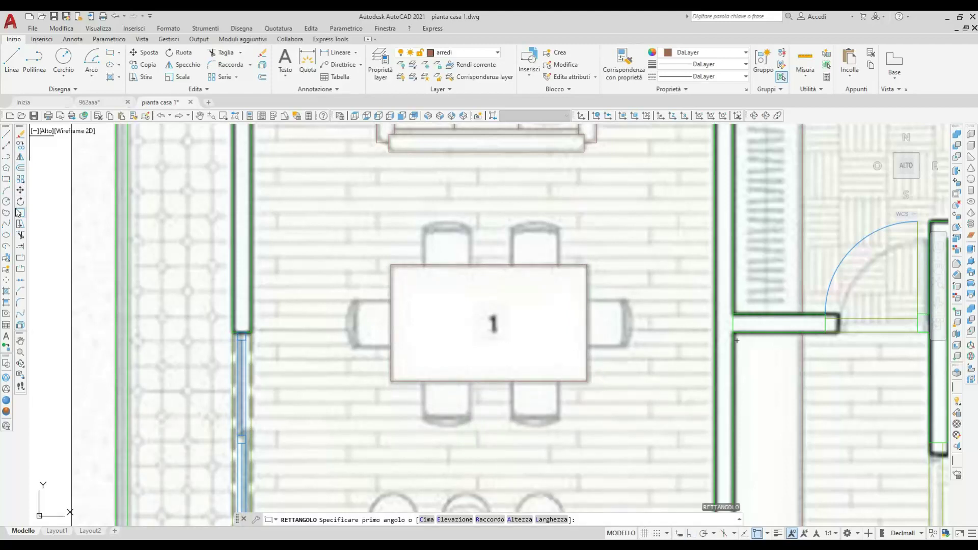
# - Draw a rectangle for the top-left chair seat, from its upper corner to the table edge
pyautogui.click(8, 182)
pyautogui.scroll(2, 432, 241)
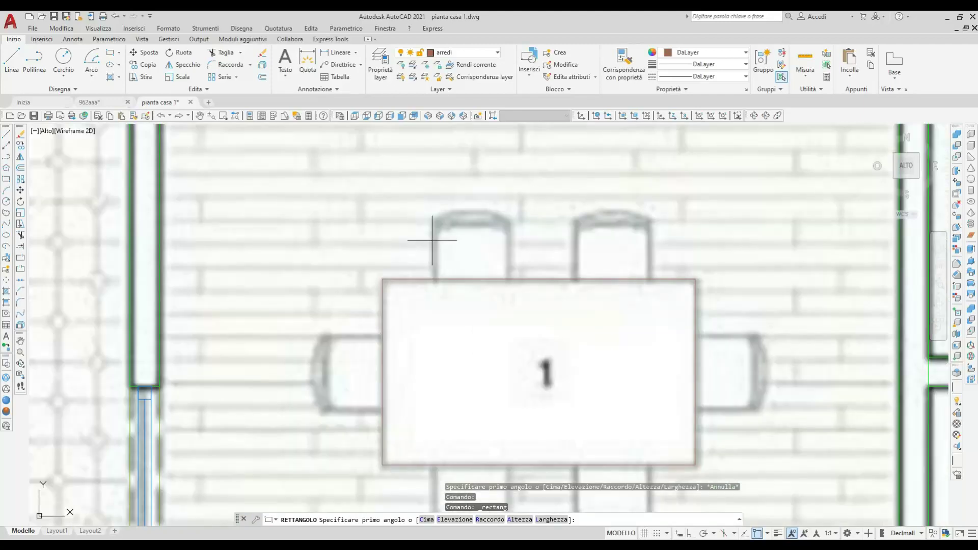
pyautogui.click(434, 220)
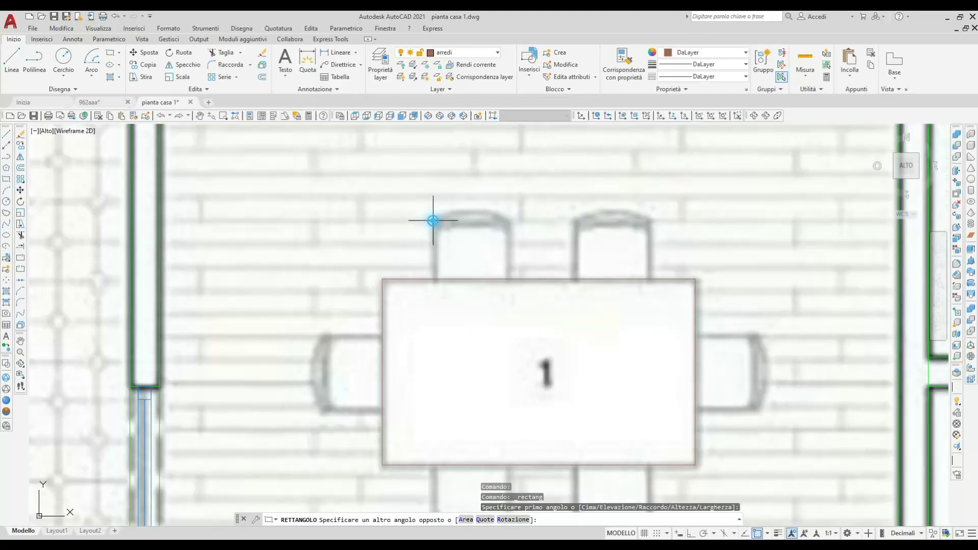
pyautogui.click(508, 279)
pyautogui.press('Return')
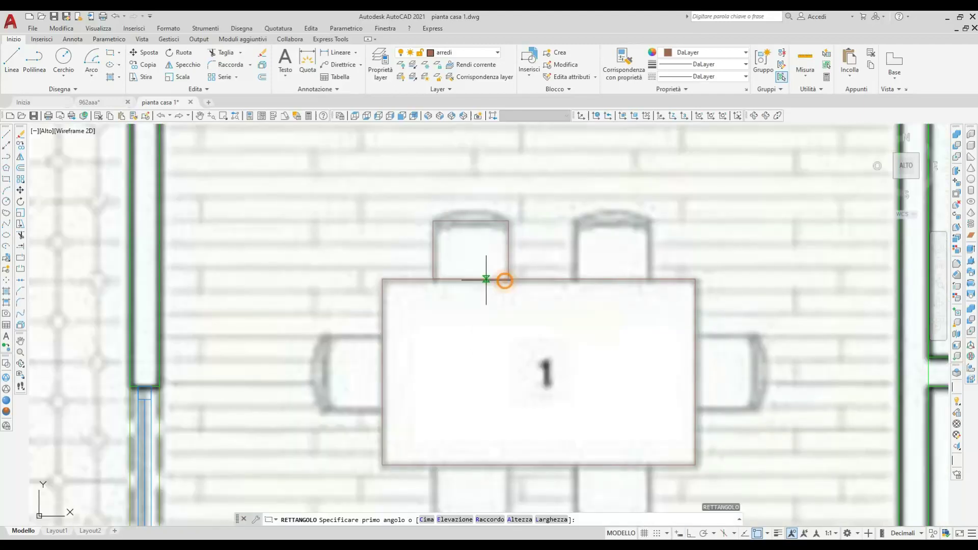
pyautogui.click(12, 58)
# - Draw the chair's backrest line across its top and a short vertical segment at its right
pyautogui.scroll(2, 440, 209)
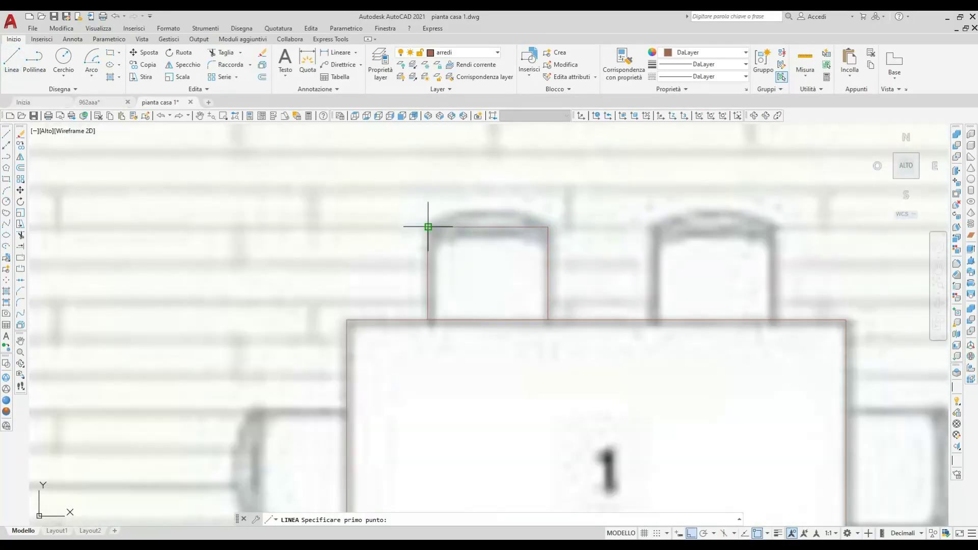
pyautogui.click(428, 210)
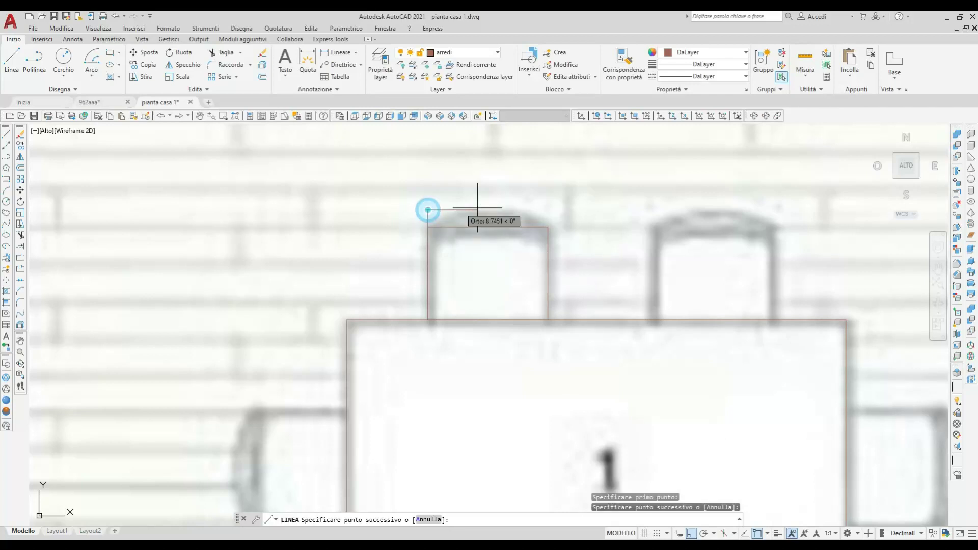
pyautogui.click(539, 210)
pyautogui.press('Return')
pyautogui.press('Return')
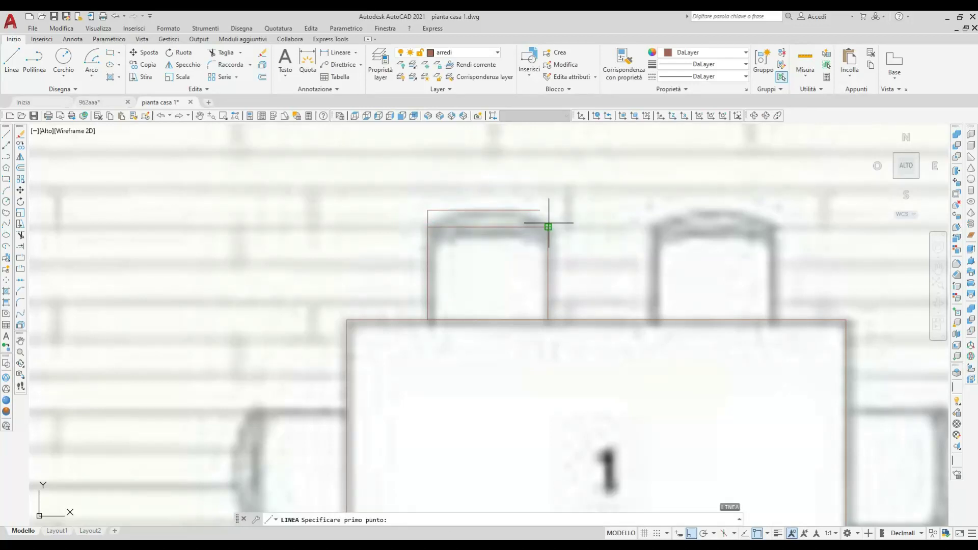
pyautogui.click(549, 225)
pyautogui.scroll(4, 547, 216)
pyautogui.click(548, 210)
pyautogui.press('Return')
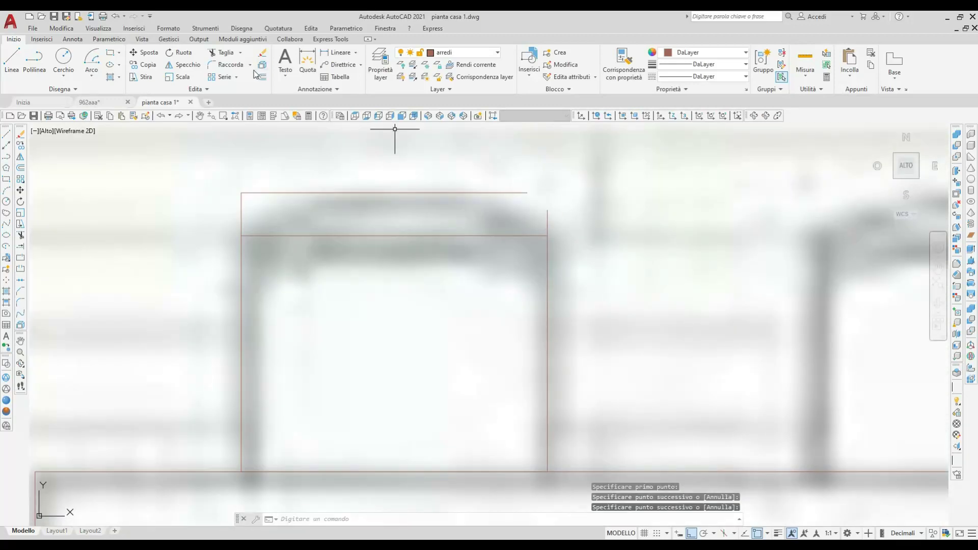
# - Fillet the backrest line into the chair's right side to form a clean corner
pyautogui.click(233, 67)
pyautogui.click(523, 193)
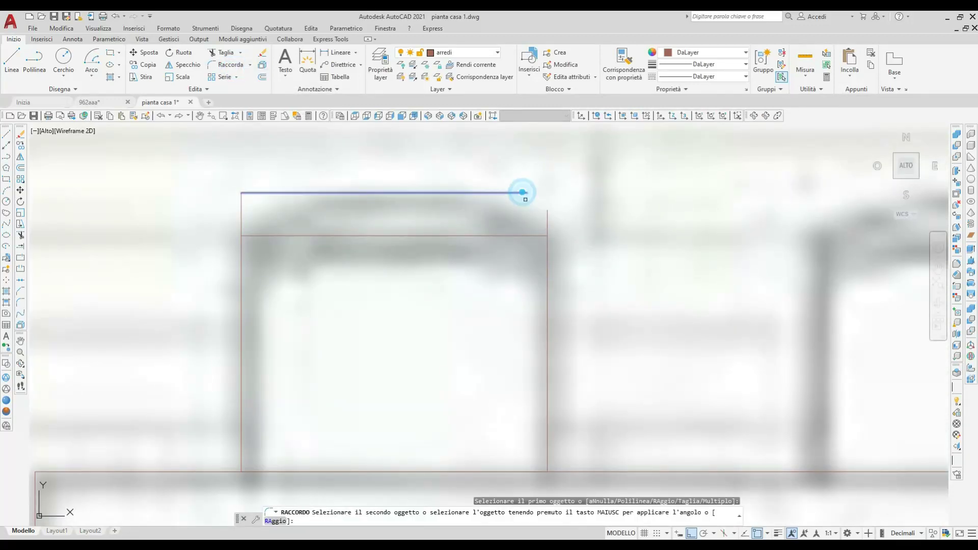
pyautogui.click(547, 210)
pyautogui.press('Return')
pyautogui.scroll(-5, 535, 214)
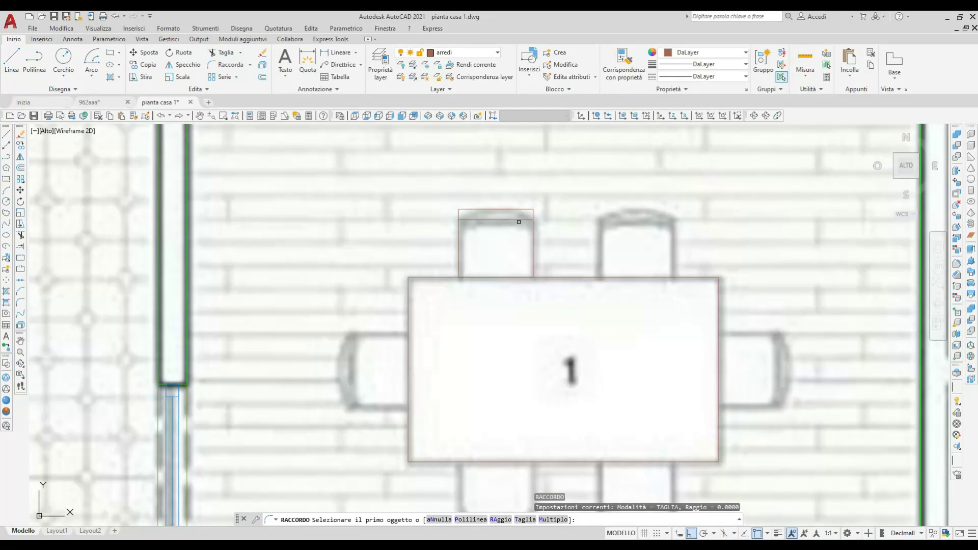
pyautogui.moveTo(500, 309); pyautogui.dragTo(484, 248, button='middle')
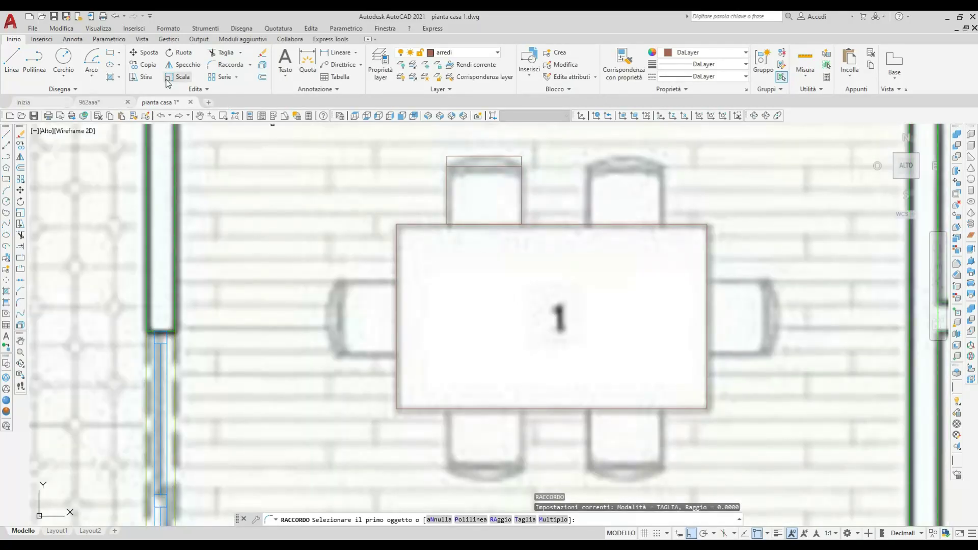
# - Mirror the top-left chair across the table's horizontal midline, keeping the original
pyautogui.click(179, 65)
pyautogui.click(431, 144)
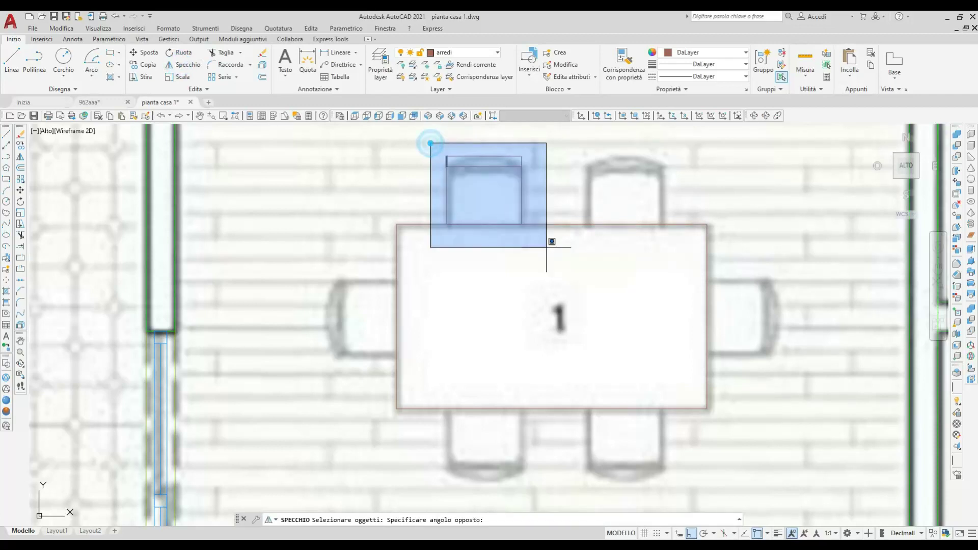
pyautogui.click(546, 248)
pyautogui.press('Return')
pyautogui.click(397, 316)
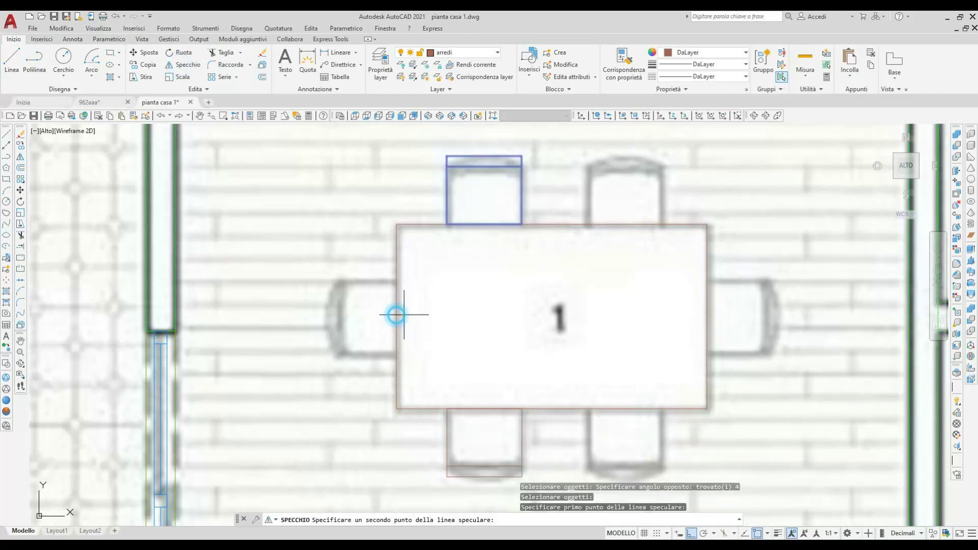
pyautogui.click(707, 316)
pyautogui.press('Return')
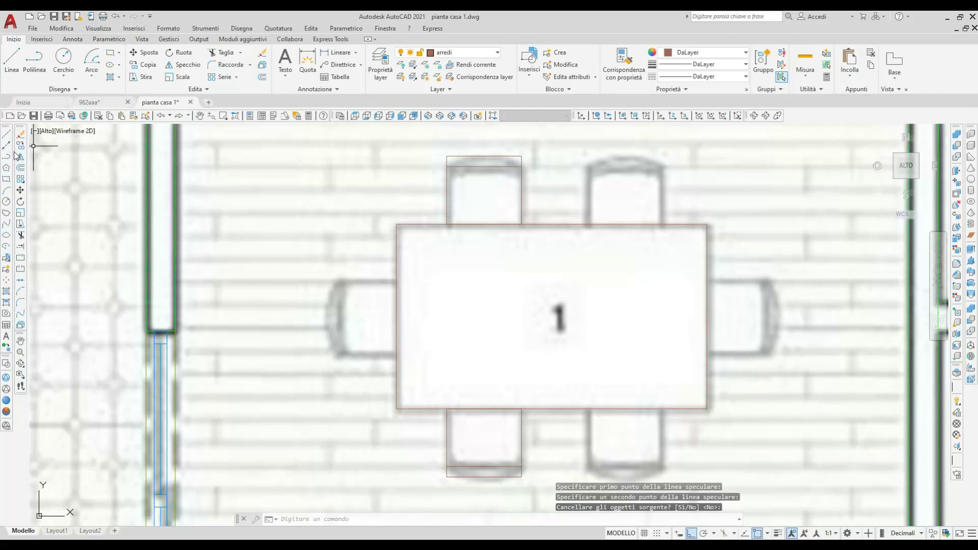
# - Mirror both left chairs across the table's vertical midline, keeping the originals
pyautogui.click(193, 72)
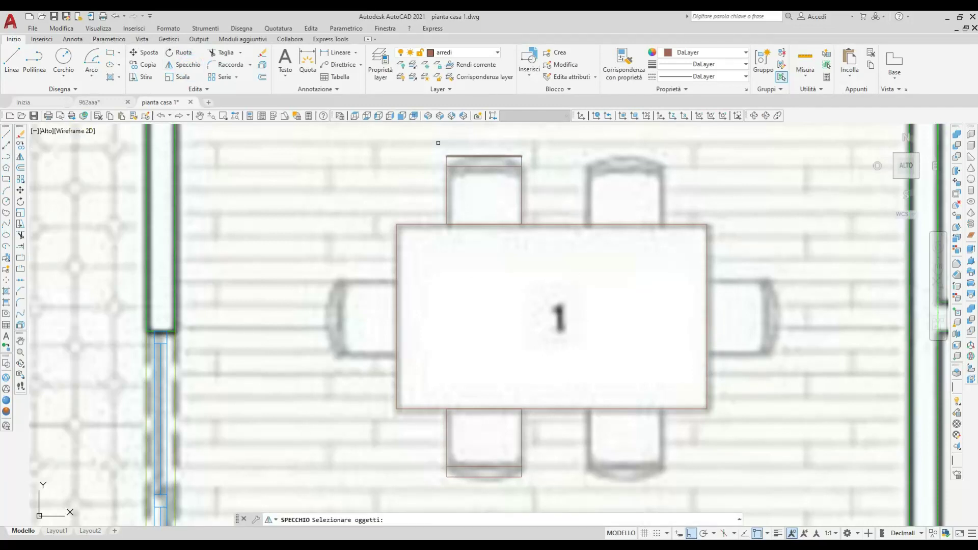
pyautogui.click(436, 142)
pyautogui.click(534, 483)
pyautogui.press('Return')
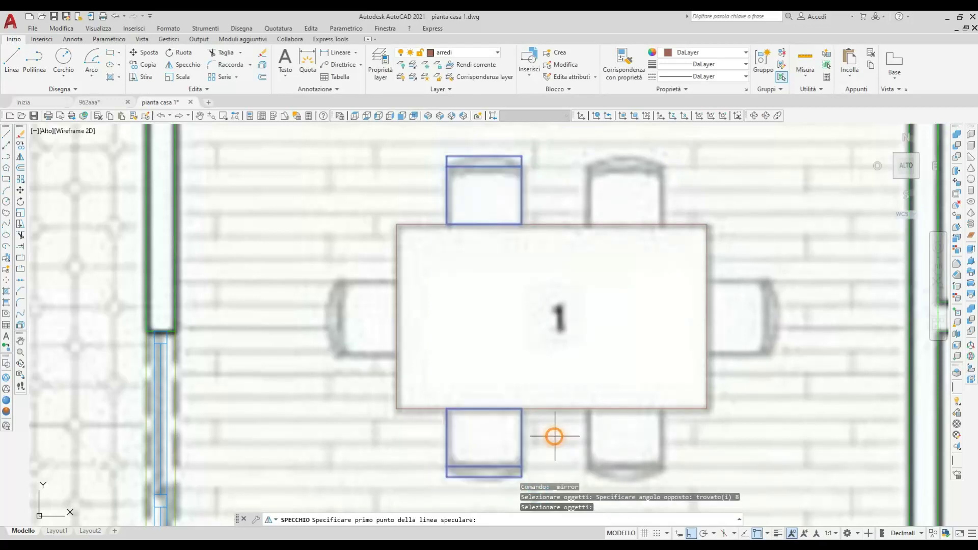
pyautogui.click(560, 408)
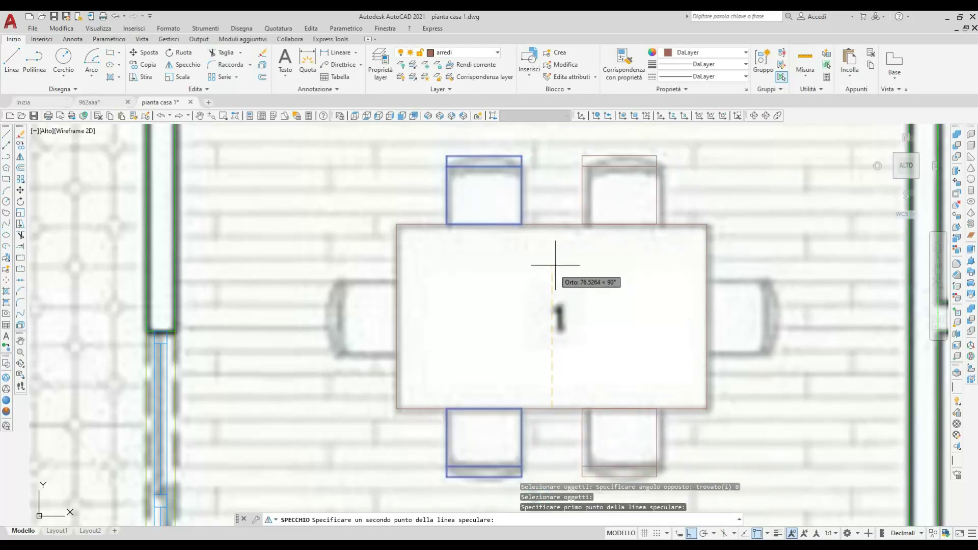
pyautogui.click(551, 223)
pyautogui.press('Return')
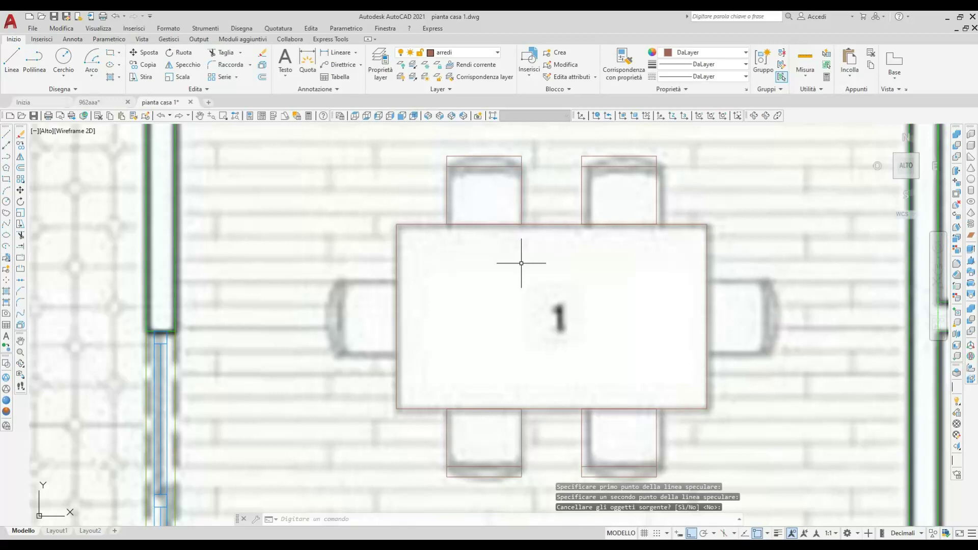
# - Copy the top-left chair down onto the table
pyautogui.click(22, 146)
pyautogui.click(433, 137)
pyautogui.click(541, 240)
pyautogui.rightClick(538, 240)
pyautogui.click(479, 187)
pyautogui.click(478, 296)
pyautogui.press('Return')
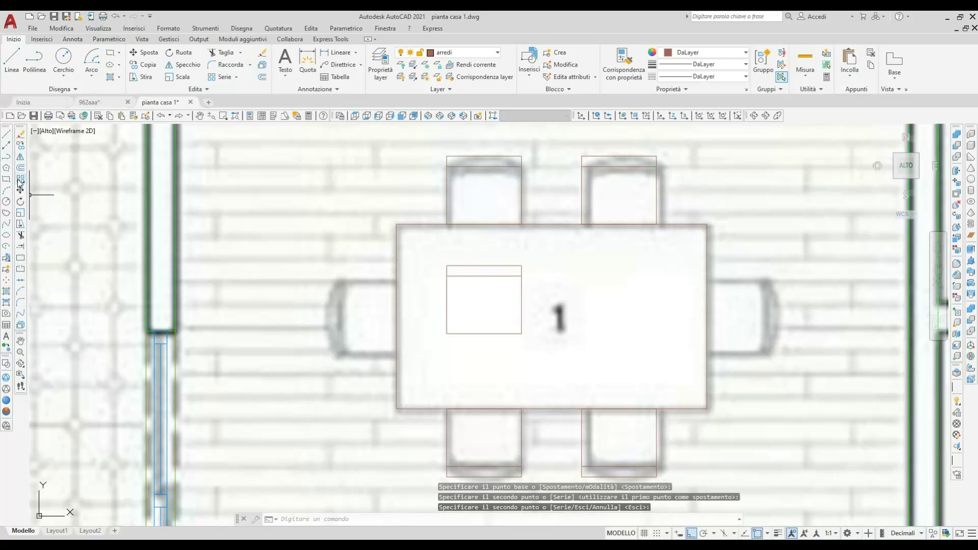
# - Rotate the copied chair 90 degrees about a point on the chair
pyautogui.click(175, 52)
pyautogui.click(433, 248)
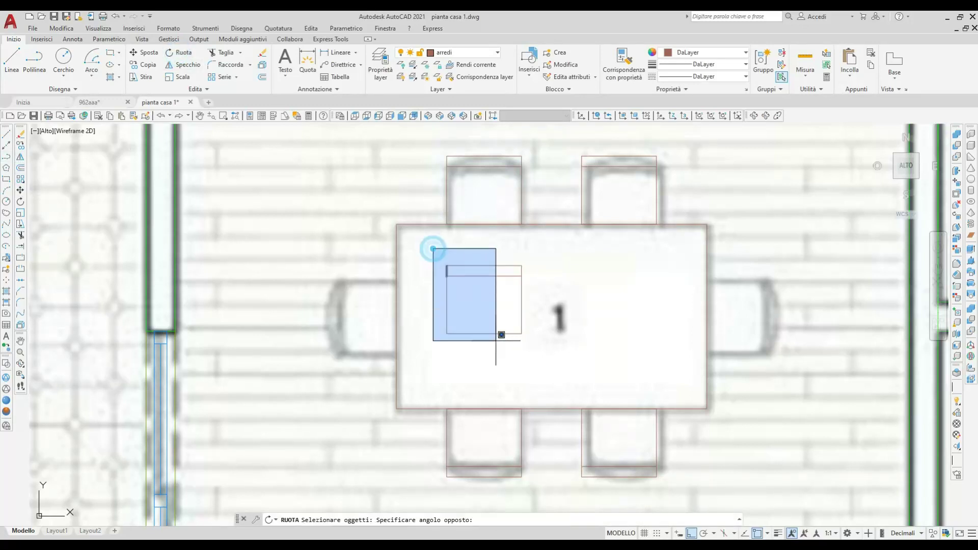
pyautogui.click(533, 370)
pyautogui.rightClick(530, 372)
pyautogui.click(484, 304)
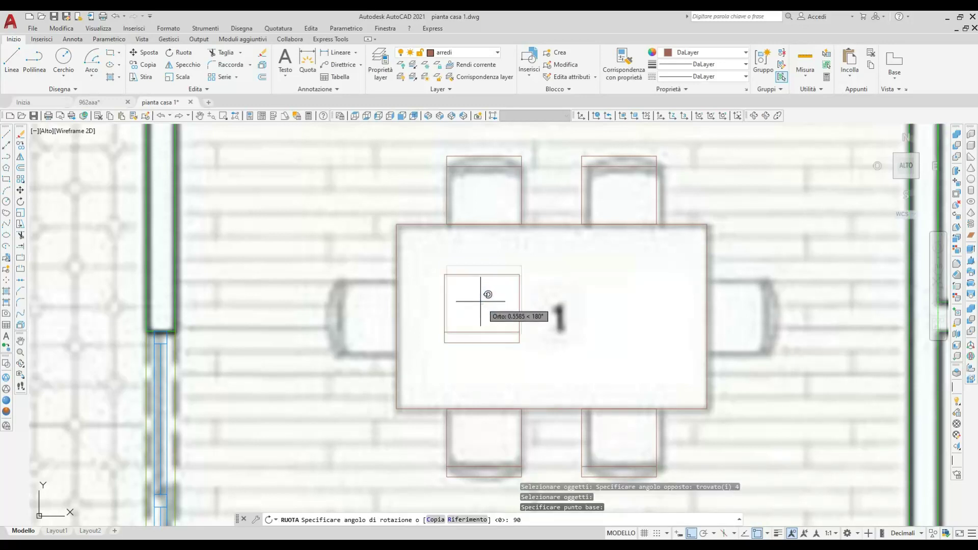
pyautogui.press('Return')
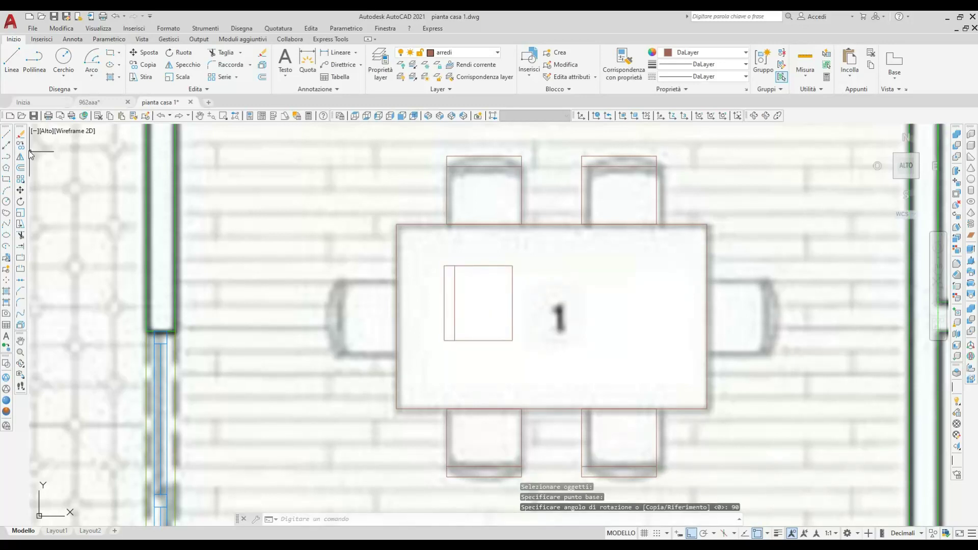
# - Move the rotated chair by its edge midpoint against the table's left edge
pyautogui.click(18, 190)
pyautogui.click(425, 255)
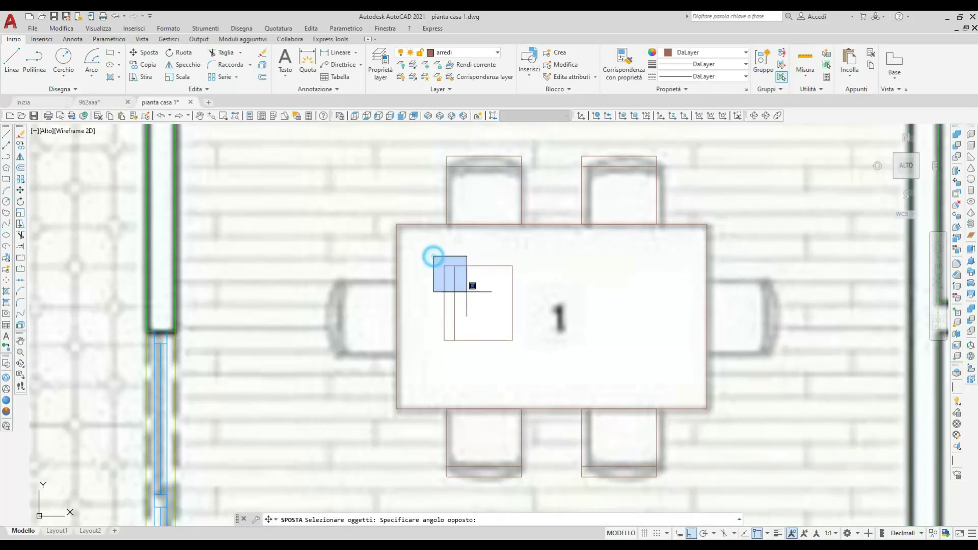
pyautogui.click(549, 396)
pyautogui.rightClick(545, 377)
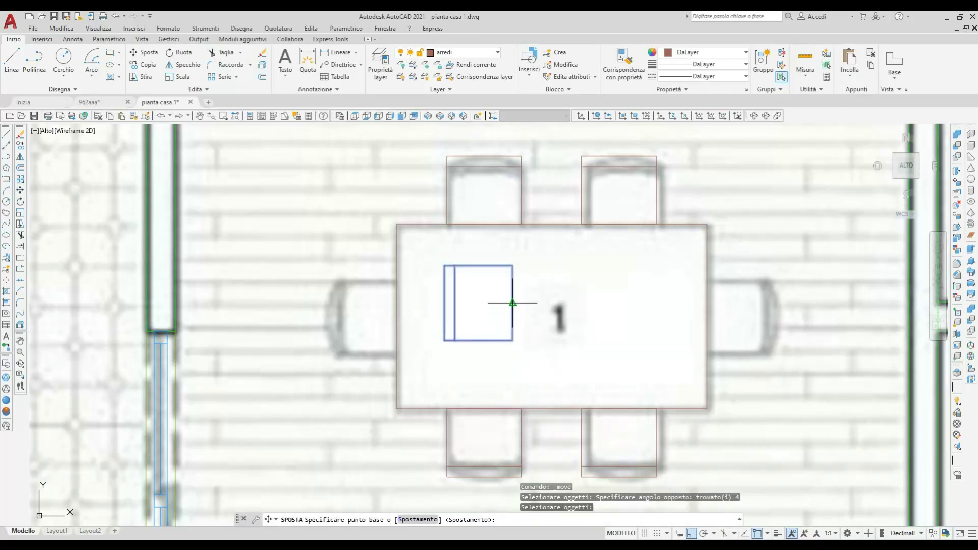
pyautogui.click(513, 302)
pyautogui.click(397, 315)
pyautogui.rightClick(393, 318)
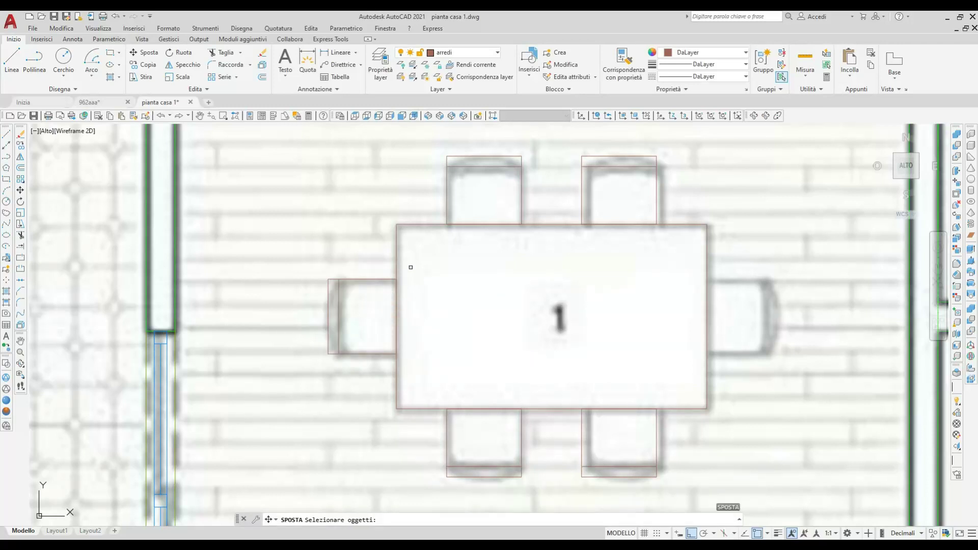
# - Mirror the left-end chair across the table's vertical midline, keeping the original
pyautogui.click(194, 68)
pyautogui.click(314, 262)
pyautogui.click(441, 382)
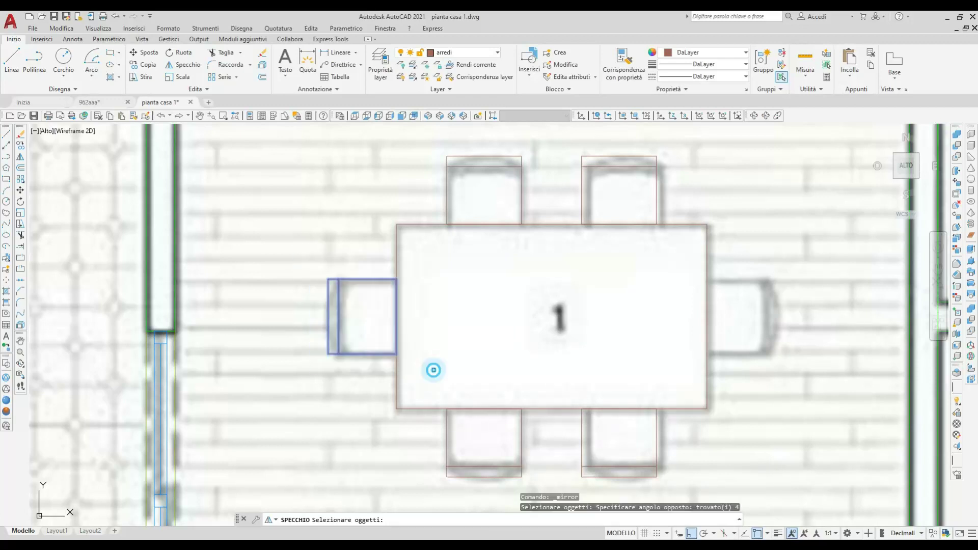
pyautogui.rightClick(428, 368)
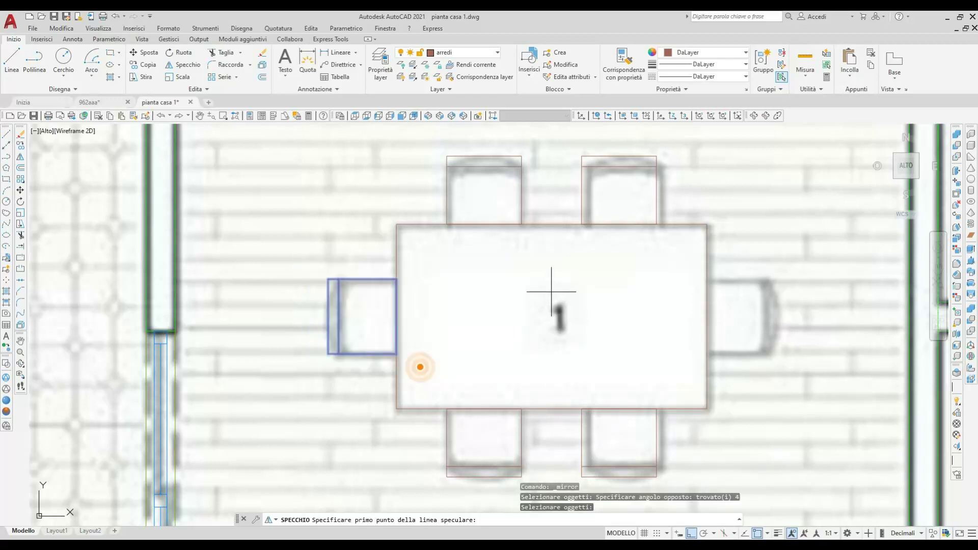
pyautogui.click(552, 224)
pyautogui.click(552, 409)
pyautogui.press('Return')
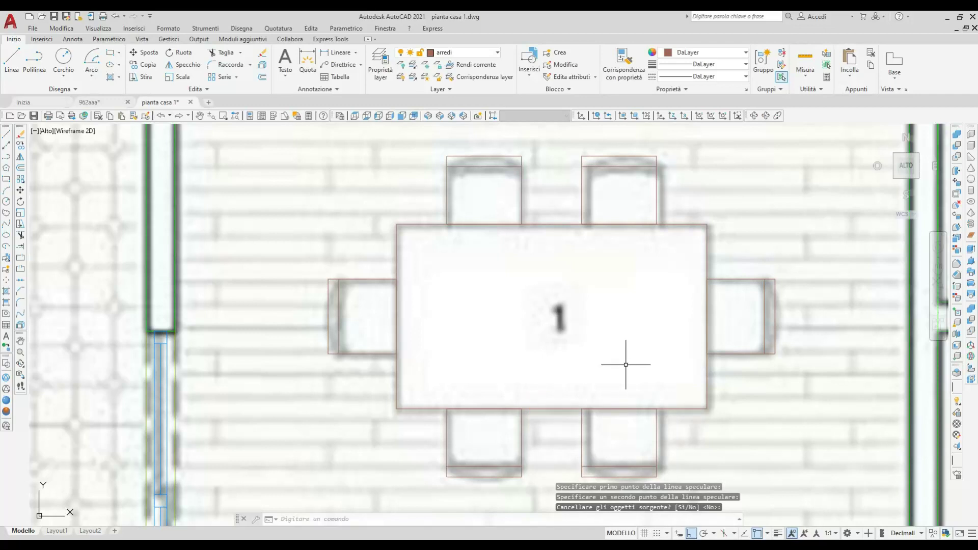
pyautogui.scroll(-2, 612, 359)
pyautogui.scroll(-2, 618, 356)
pyautogui.scroll(-1, 581, 319)
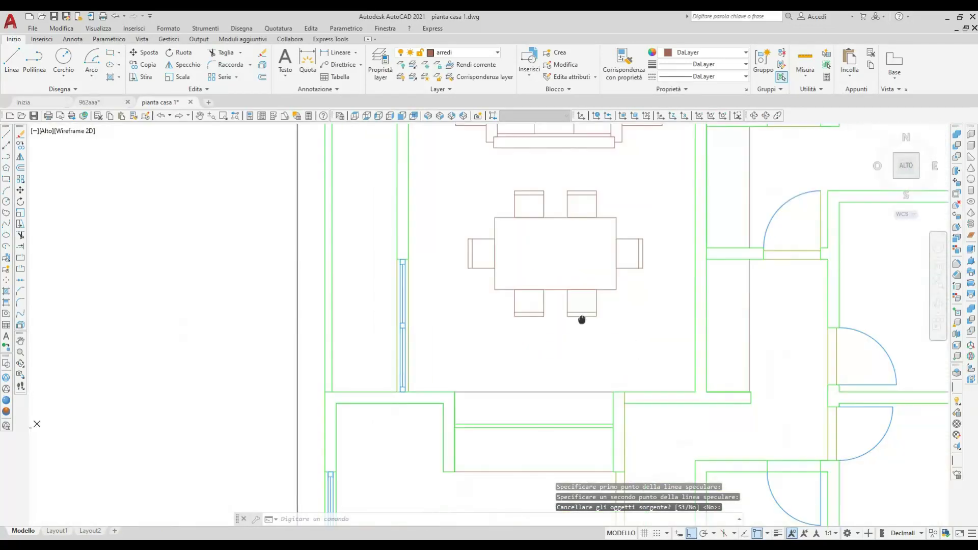
pyautogui.scroll(1, 516, 372)
pyautogui.scroll(3, 516, 372)
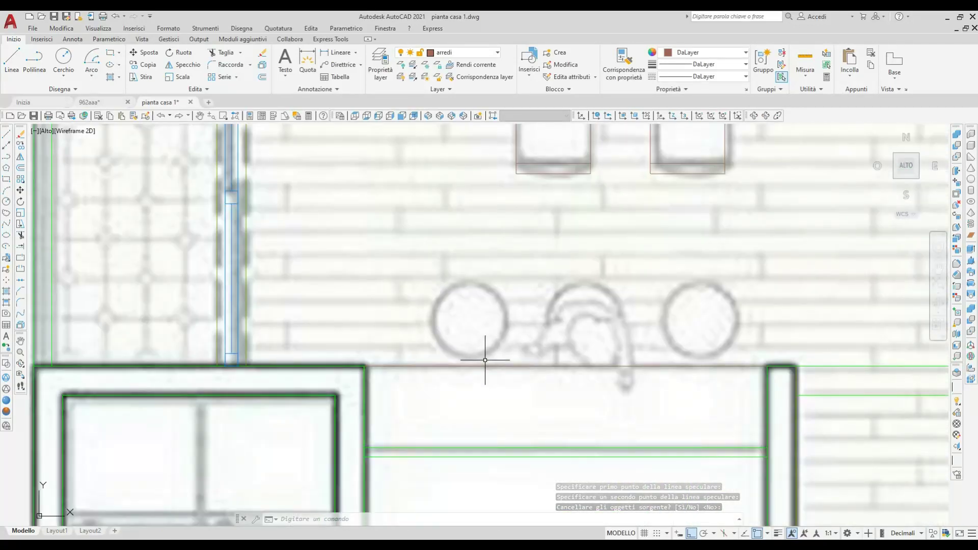
# - Draw a circle centred on the left sink bowl, sized to its outline
pyautogui.click(64, 57)
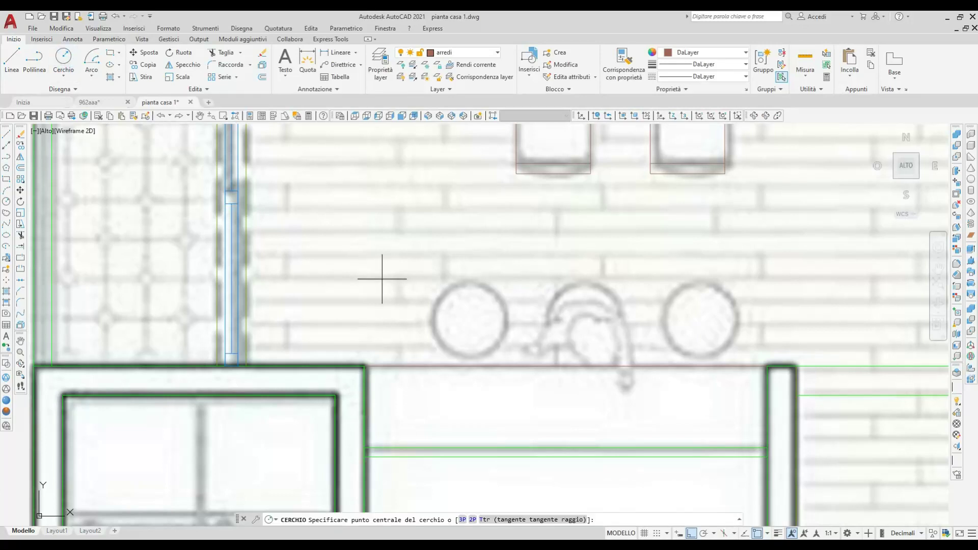
pyautogui.scroll(2, 458, 340)
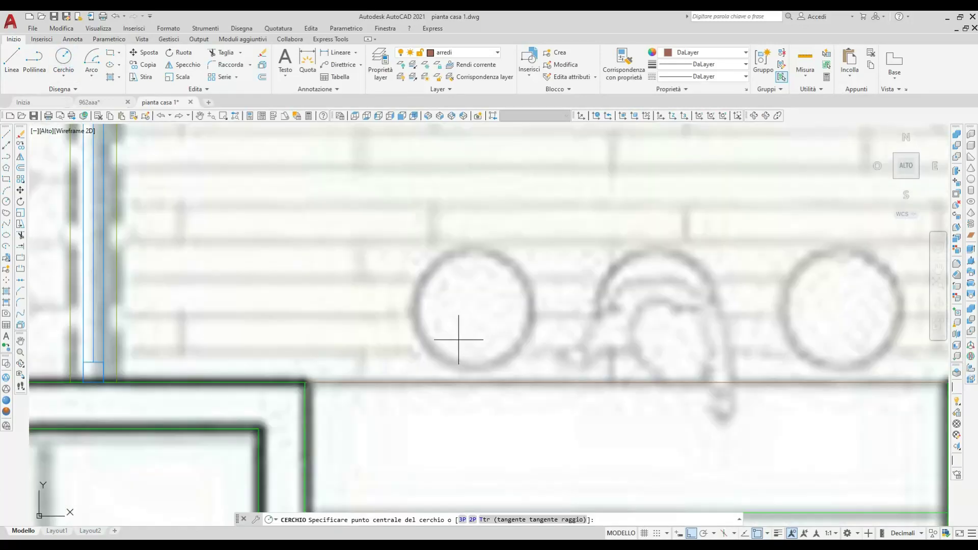
pyautogui.click(475, 308)
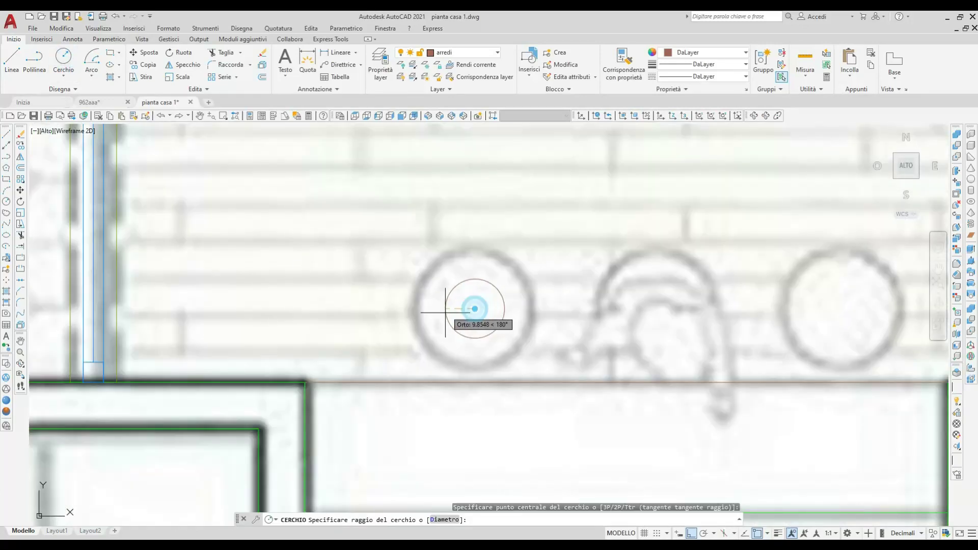
pyautogui.click(413, 335)
pyautogui.press('Return')
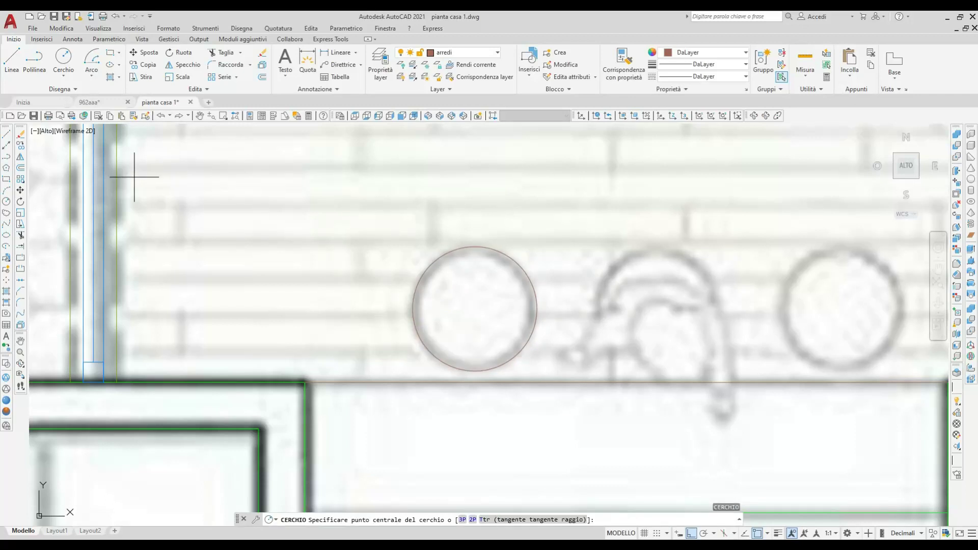
# - Copy the circle from its centre onto the tap and the right sink bowl
pyautogui.click(21, 147)
pyautogui.click(496, 300)
pyautogui.click(424, 226)
pyautogui.press('Return')
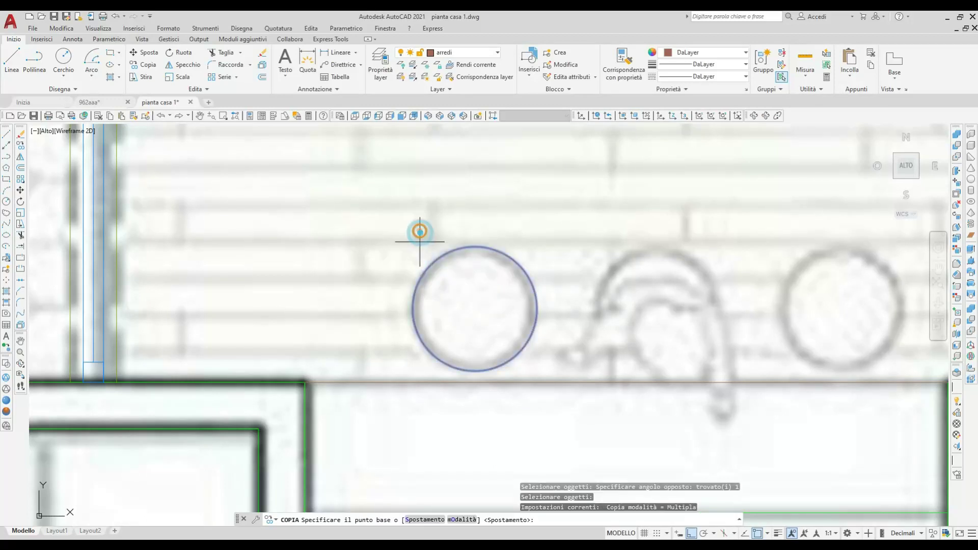
pyautogui.click(477, 311)
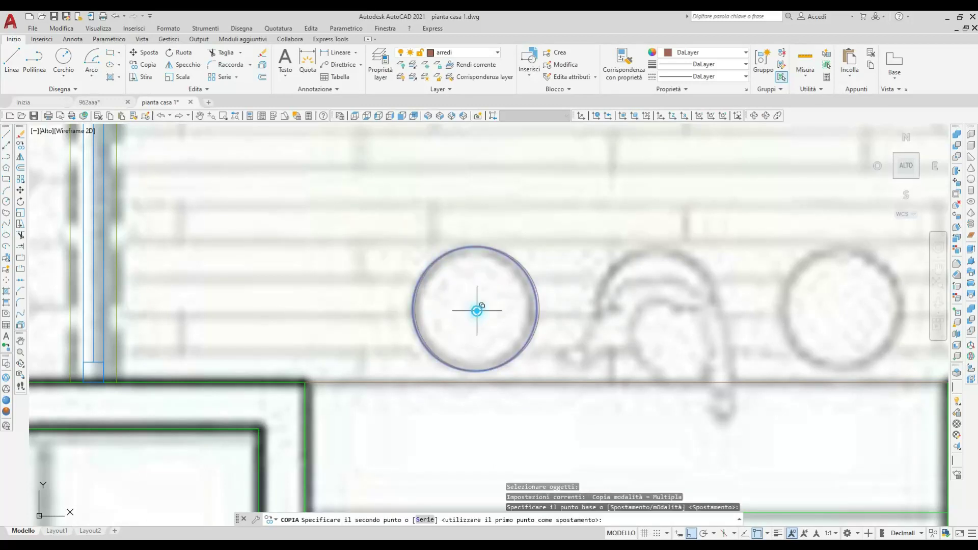
pyautogui.click(657, 318)
pyautogui.moveTo(657, 318); pyautogui.dragTo(334, 287, button='middle')
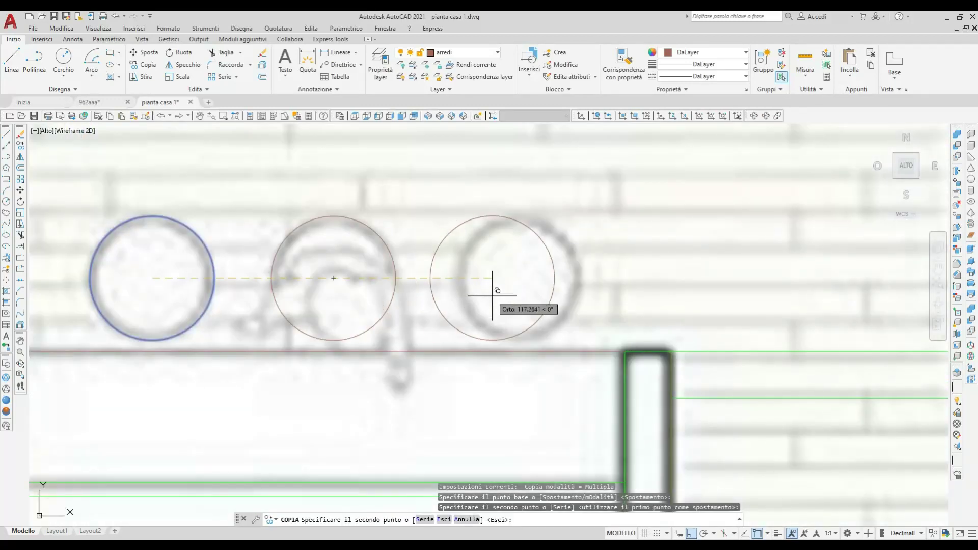
pyautogui.click(515, 291)
pyautogui.press('Return')
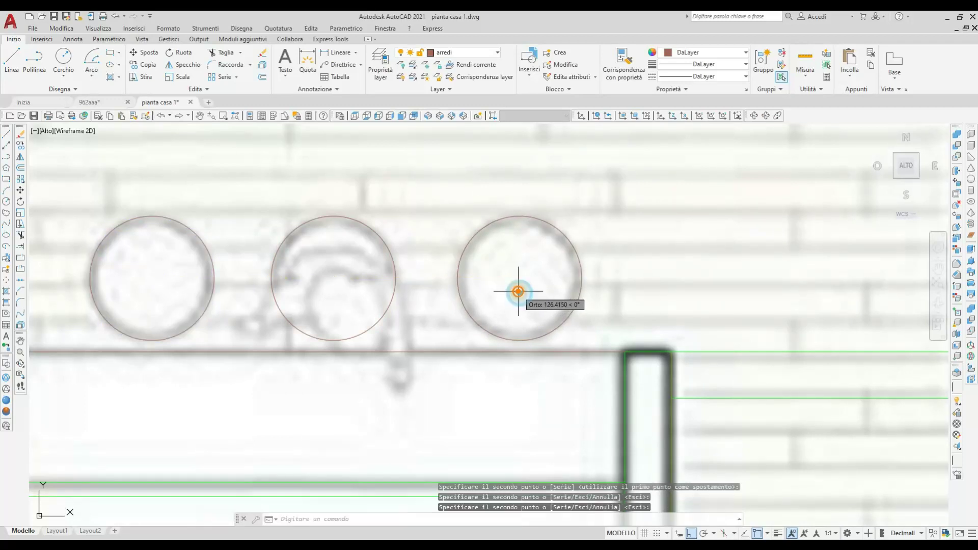
pyautogui.scroll(-5, 518, 291)
# - Draw two parallel horizontal edge lines across the shelf unit's bottom
pyautogui.scroll(2, 367, 357)
pyautogui.scroll(1, 510, 326)
pyautogui.scroll(1, 479, 337)
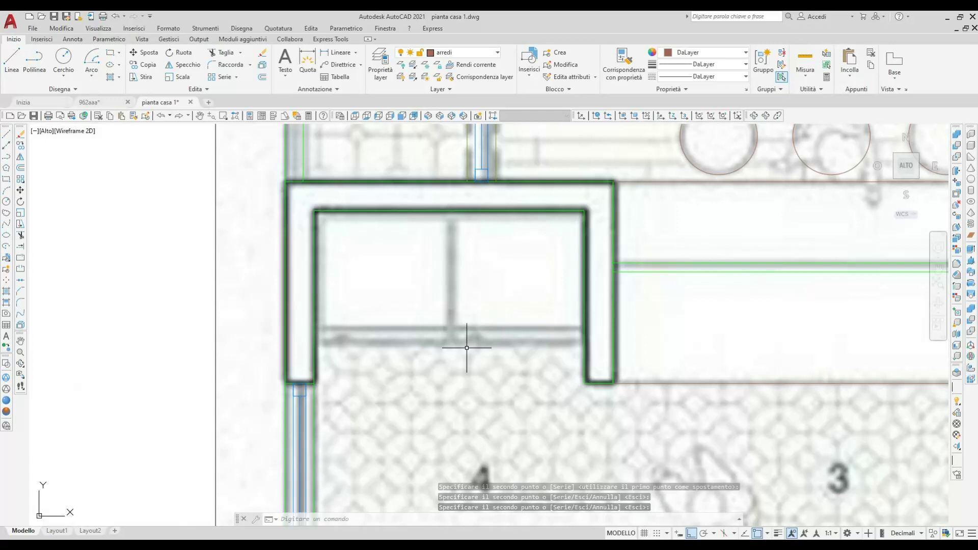
pyautogui.click(13, 64)
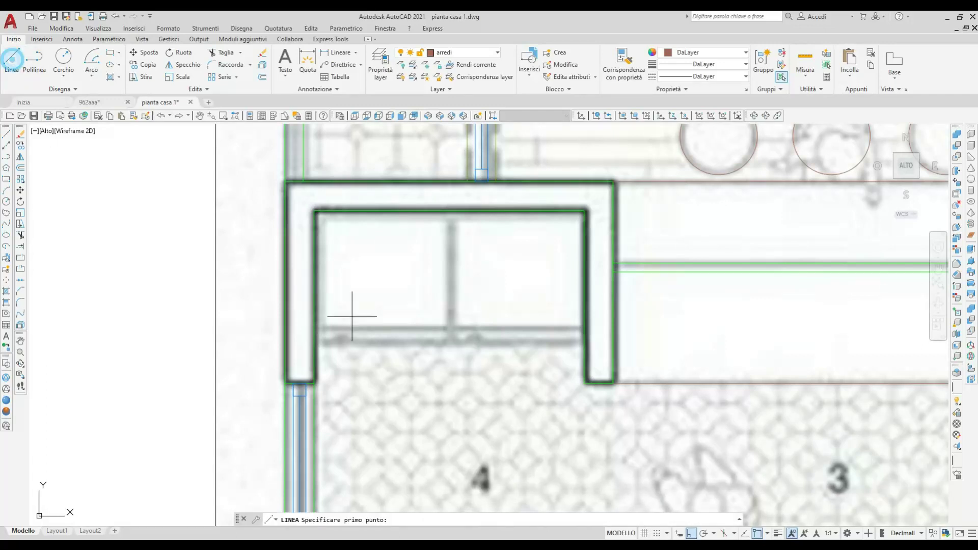
pyautogui.click(316, 327)
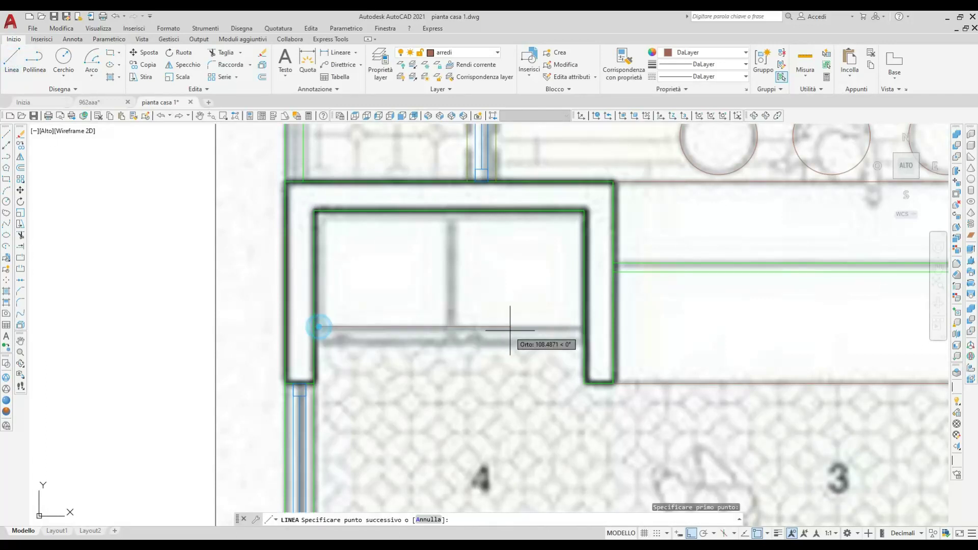
pyautogui.click(584, 327)
pyautogui.press('Return')
pyautogui.press('Return')
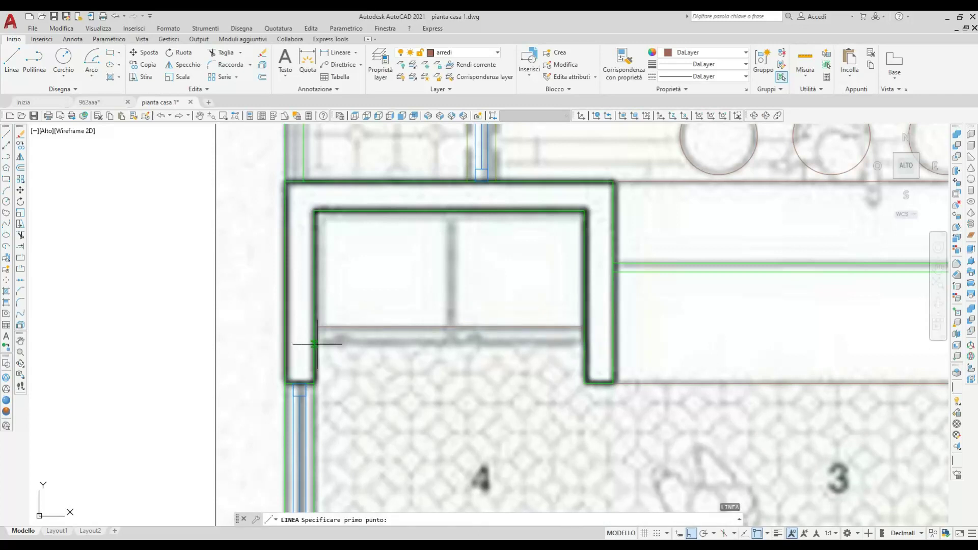
pyautogui.click(315, 344)
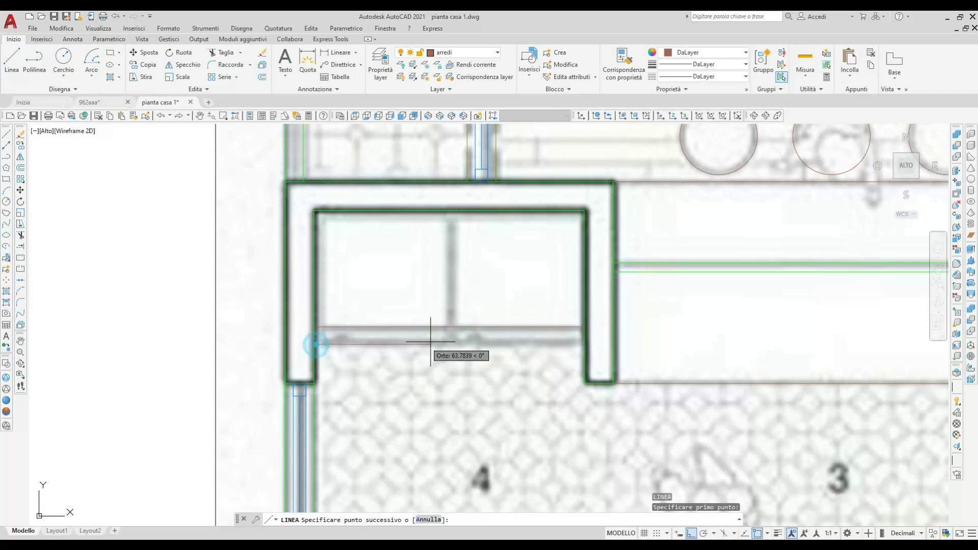
pyautogui.click(584, 345)
pyautogui.press('Return')
pyautogui.press('Return')
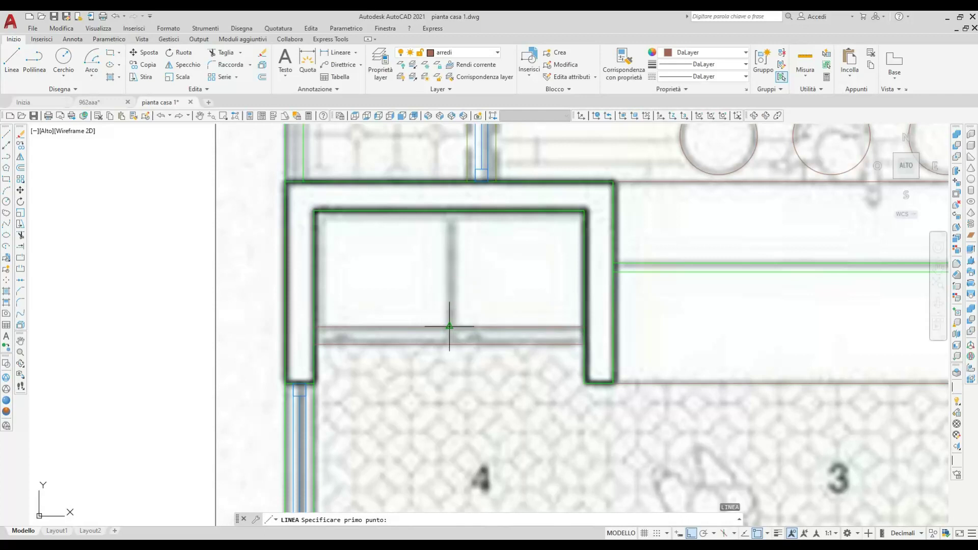
# - Draw the vertical divider and the left compartment's diagonal line
pyautogui.click(450, 212)
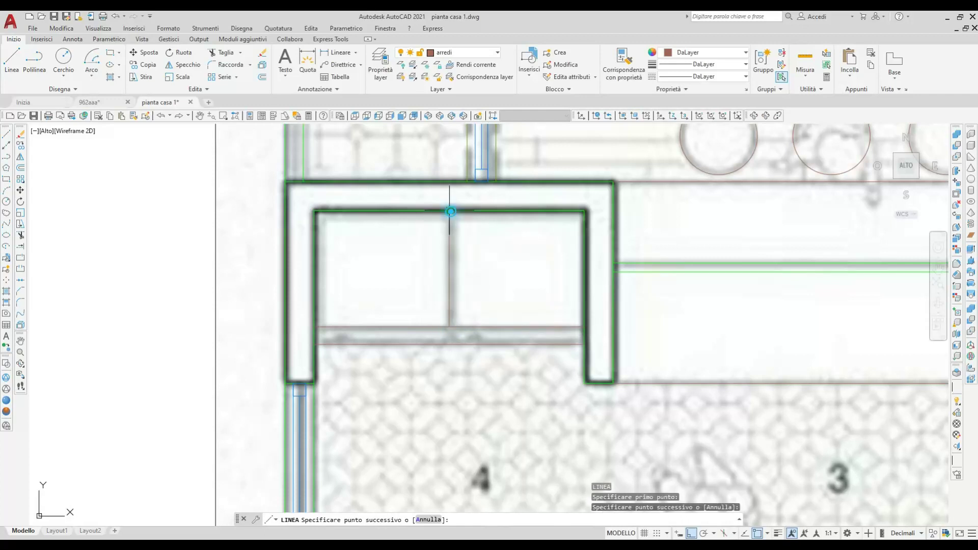
pyautogui.click(449, 345)
pyautogui.press('Return')
pyautogui.press('Return')
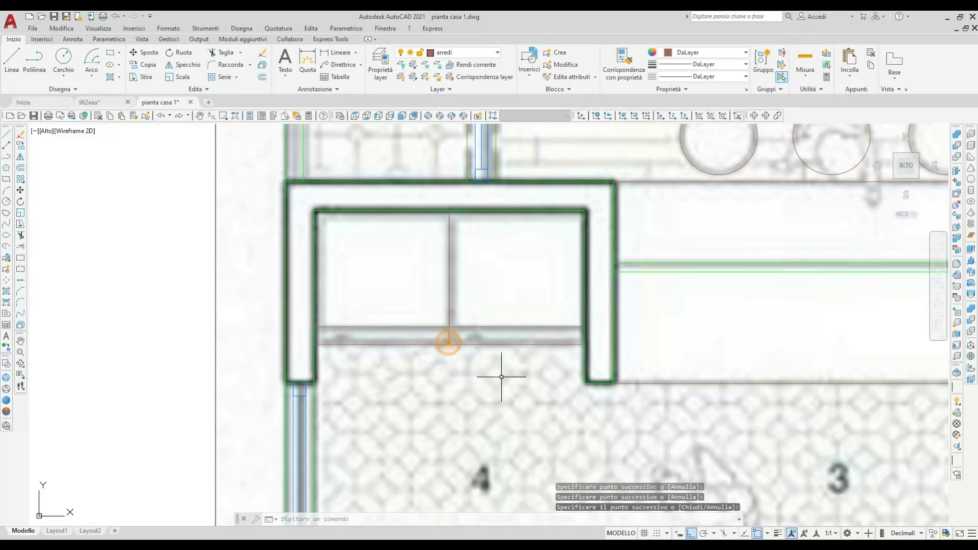
pyautogui.click(316, 326)
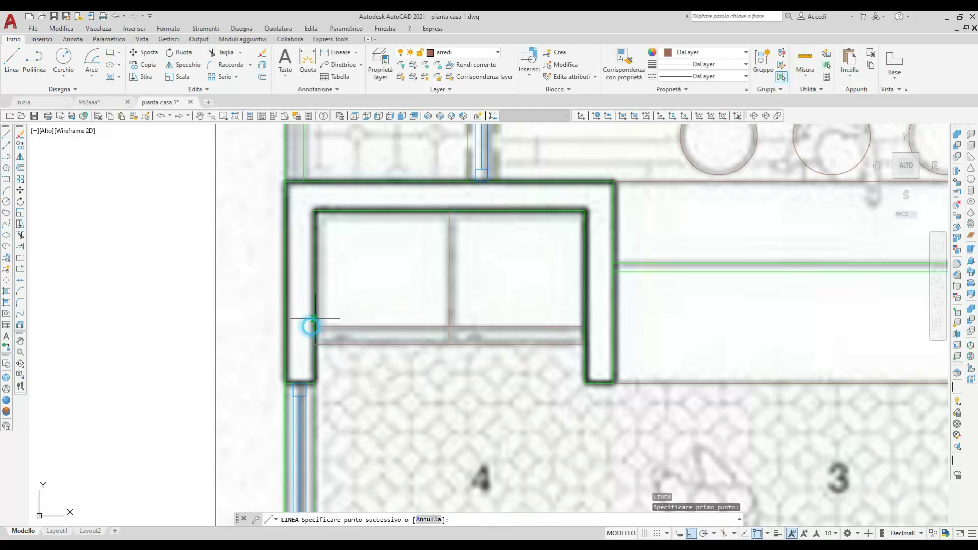
pyautogui.click(450, 215)
pyautogui.rightClick(506, 255)
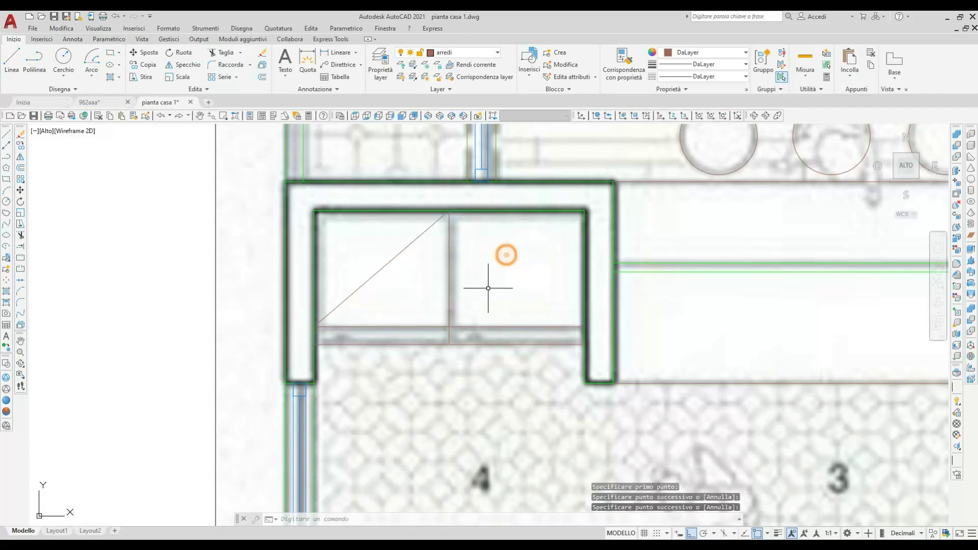
# - Draw the right compartment's diagonal from bottom-left to top-right corner
pyautogui.press('Return')
pyautogui.click(449, 326)
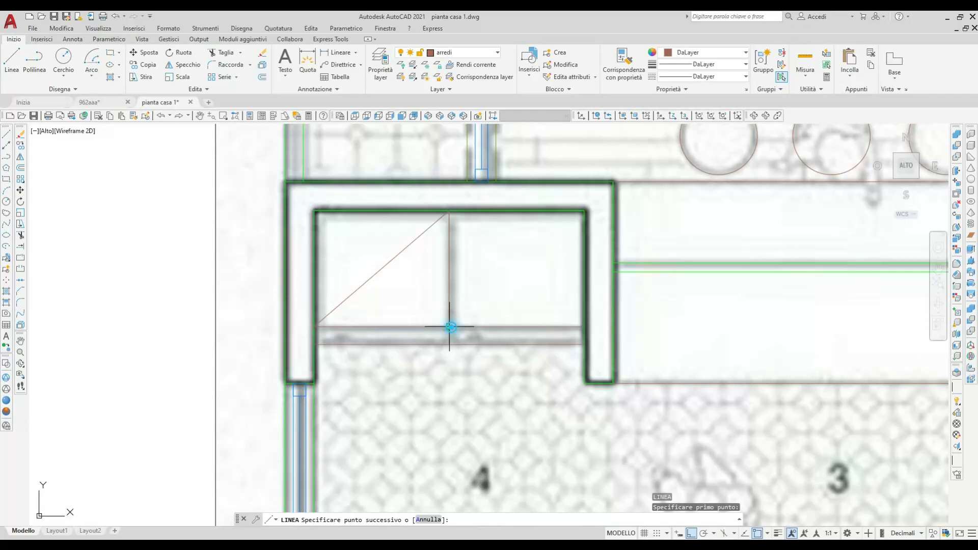
pyautogui.click(583, 212)
pyautogui.rightClick(571, 247)
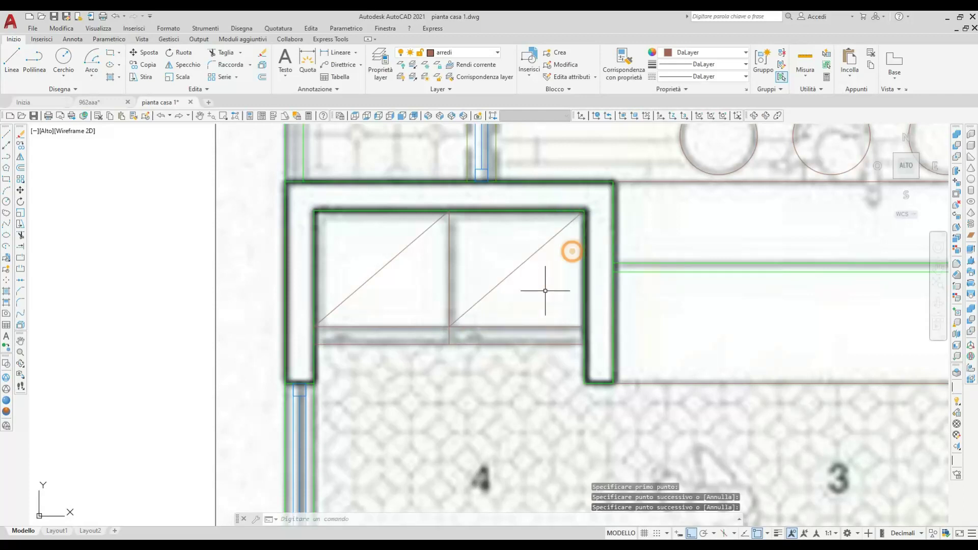
pyautogui.scroll(-3, 545, 315)
# - Draw a line up 60 from the counter's inner bottom-left corner, then across to the right wall
pyautogui.scroll(-2, 545, 315)
pyautogui.moveTo(537, 409); pyautogui.dragTo(478, 274, button='middle')
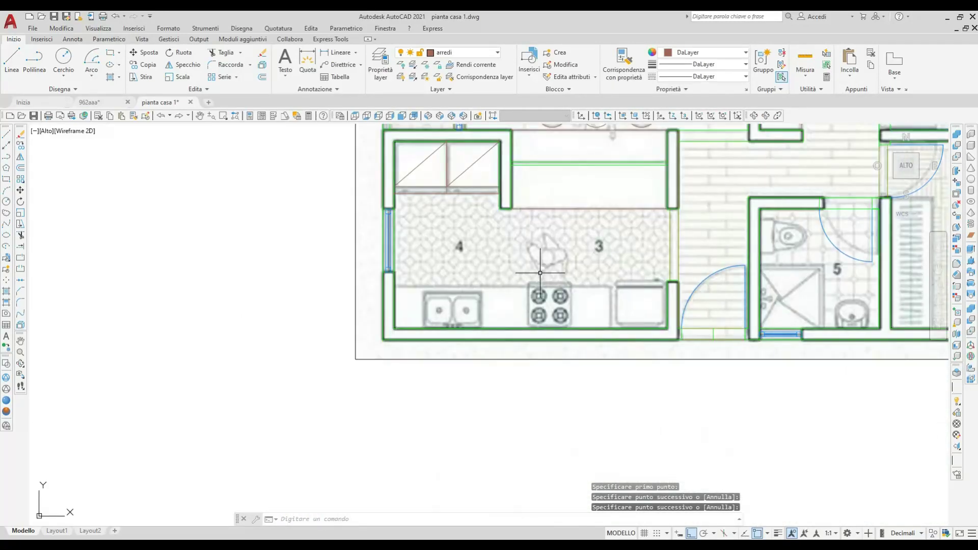
pyautogui.scroll(2, 540, 272)
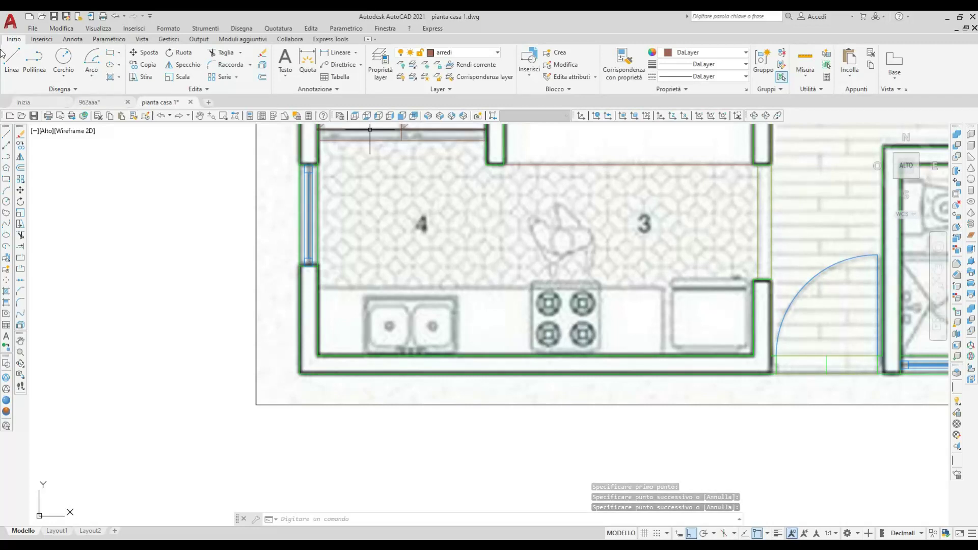
pyautogui.scroll(2, 214, 260)
pyautogui.moveTo(698, 345); pyautogui.dragTo(438, 340, button='middle')
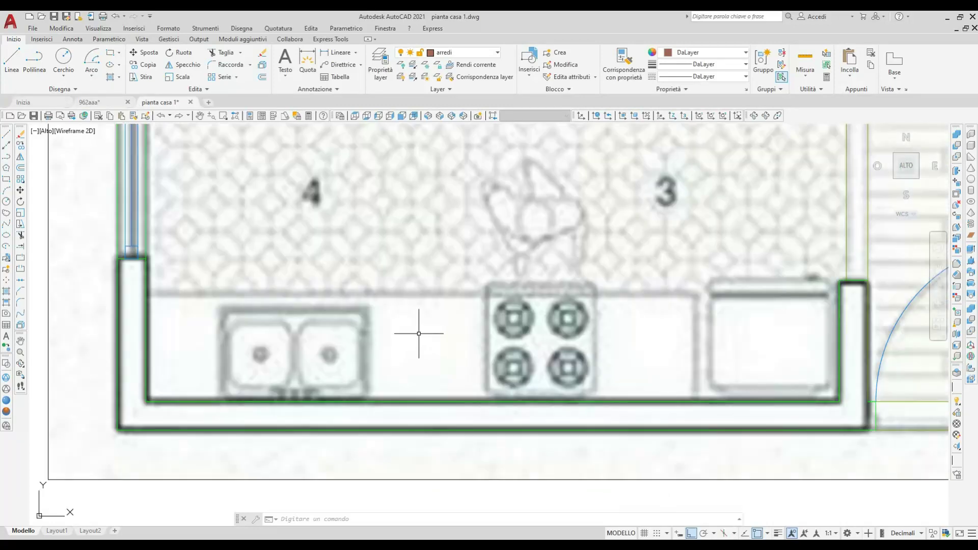
pyautogui.click(12, 60)
pyautogui.moveTo(179, 401); pyautogui.dragTo(217, 376, button='middle')
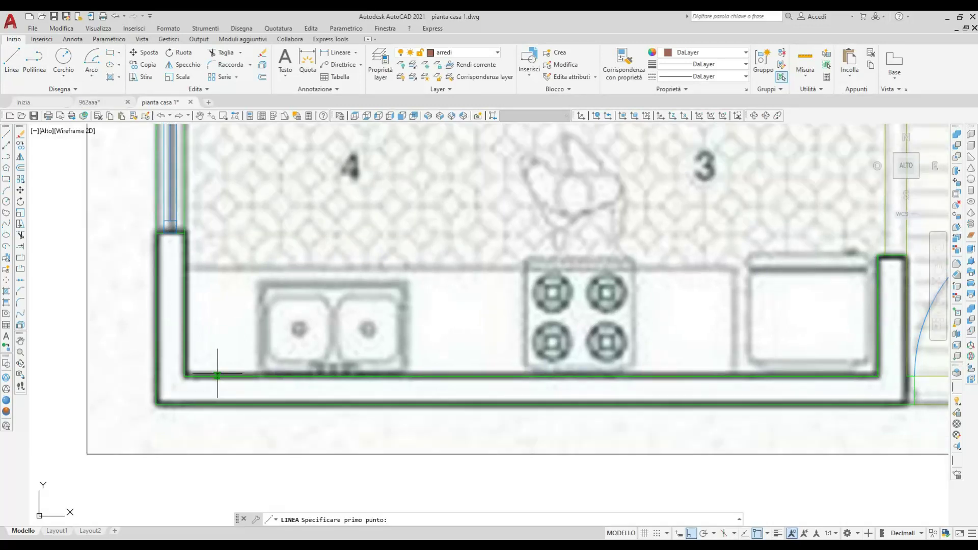
pyautogui.click(217, 376)
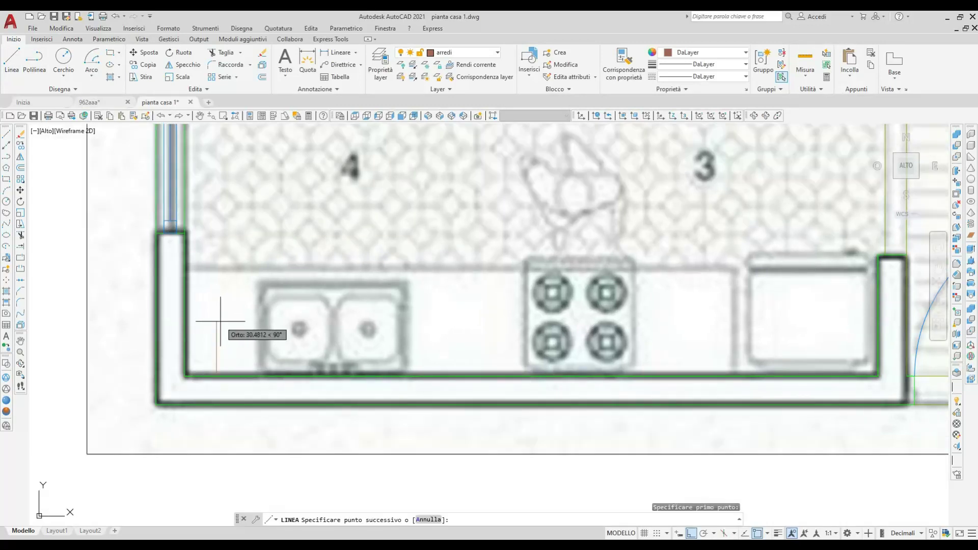
pyautogui.write('60')
pyautogui.press('Return')
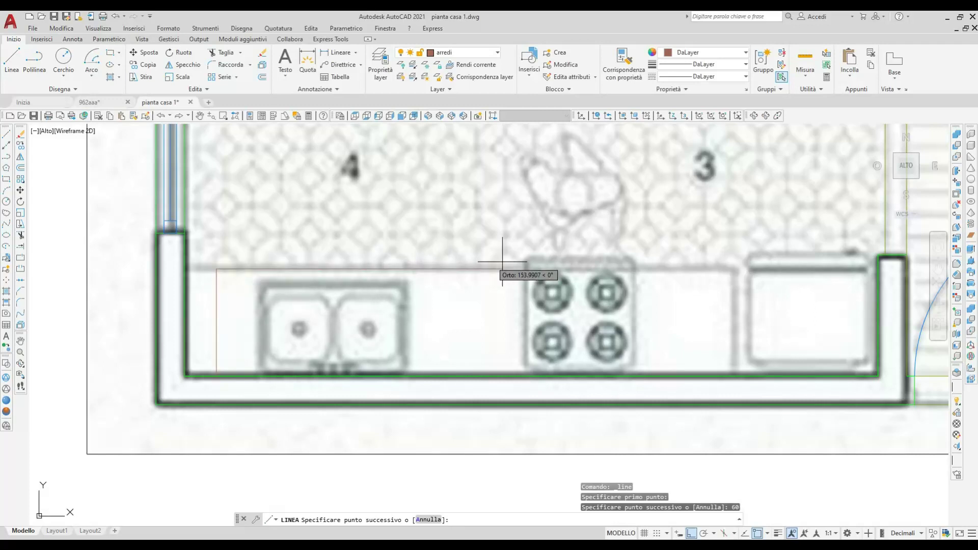
pyautogui.click(877, 270)
pyautogui.press('Return')
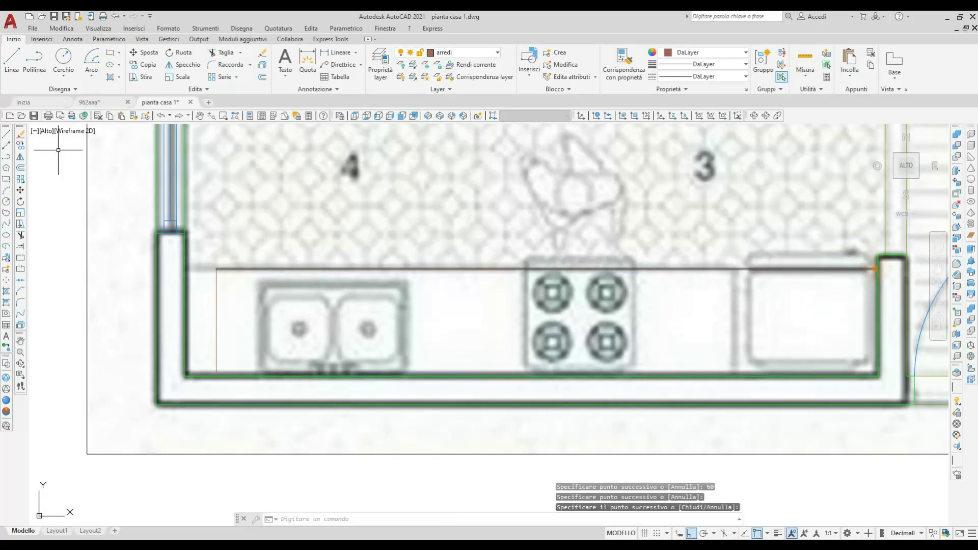
# - Extend the counter edge line left to the wall and erase the leftover vertical segment
pyautogui.click(19, 249)
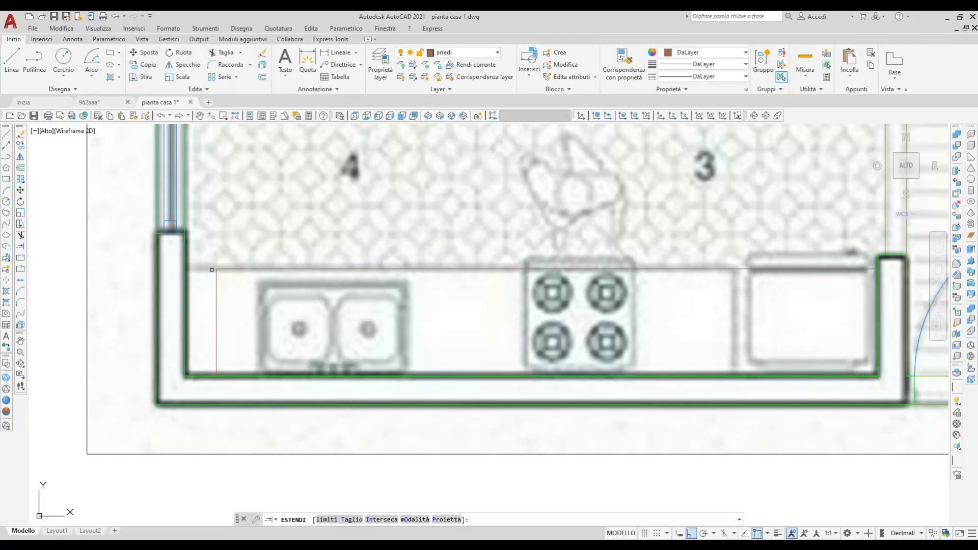
pyautogui.click(231, 269)
pyautogui.press('Return')
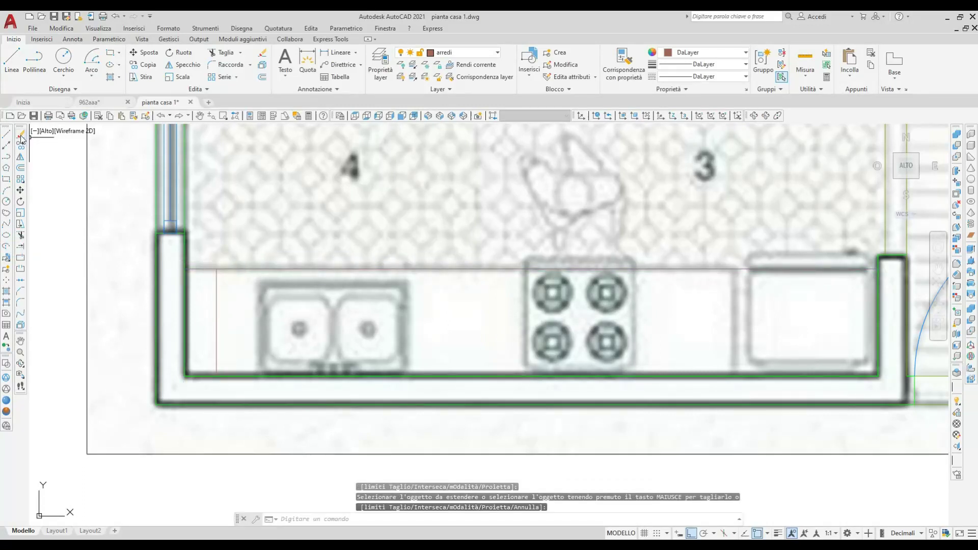
pyautogui.click(21, 134)
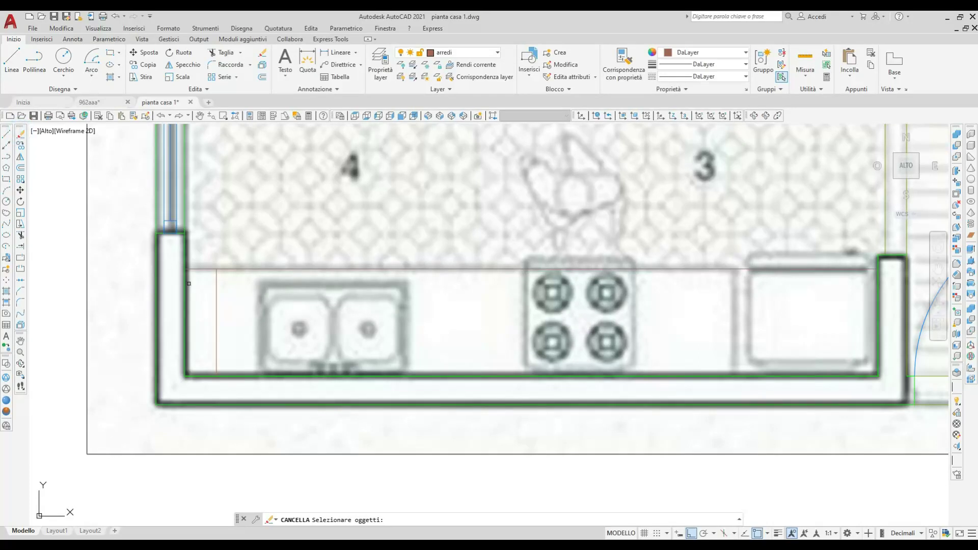
pyautogui.click(217, 281)
pyautogui.press('Return')
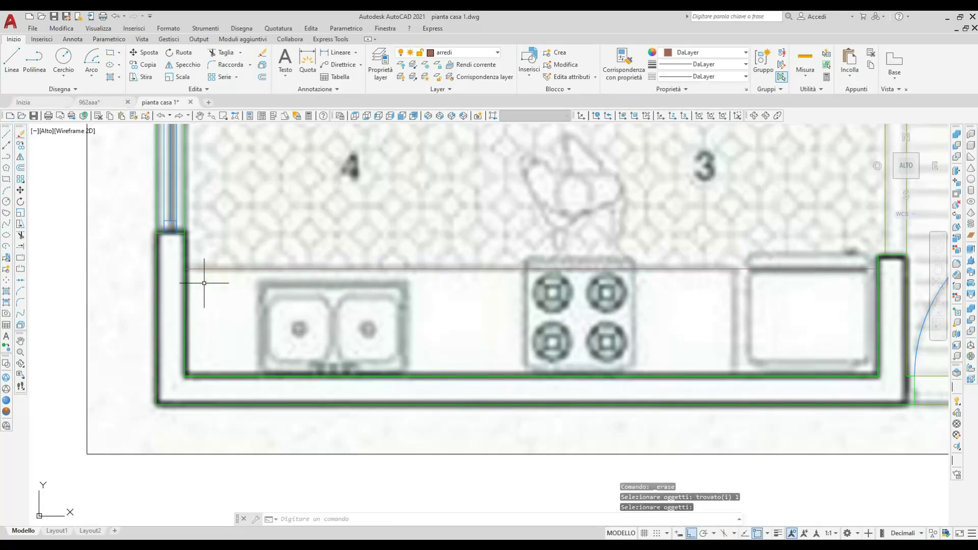
# - Draw rectangles for the sink's outer outline and its left basin
pyautogui.click(8, 180)
pyautogui.click(255, 279)
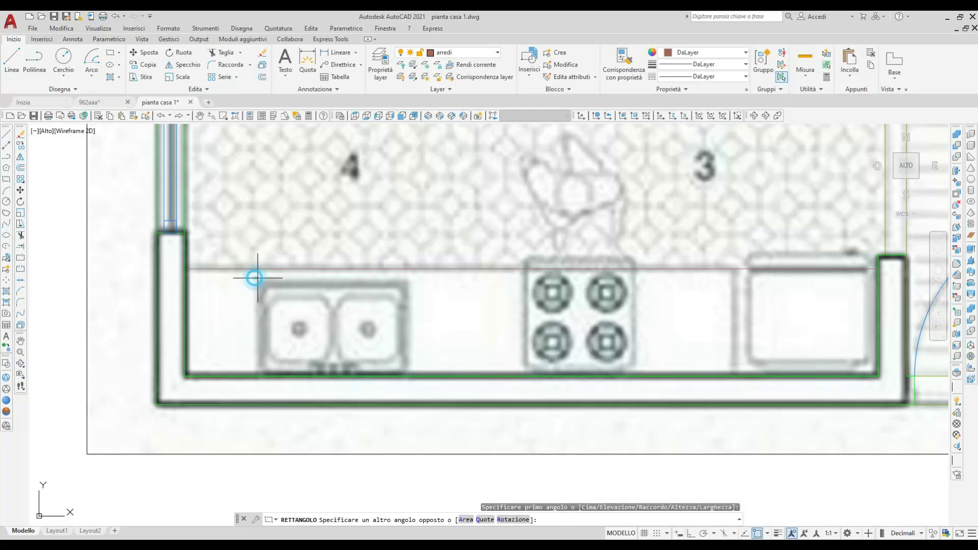
pyautogui.scroll(2, 400, 371)
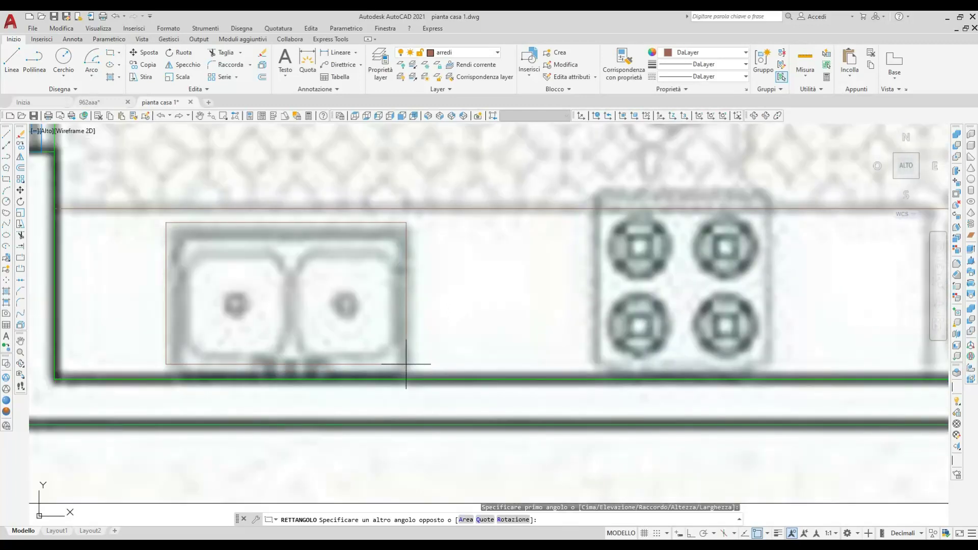
pyautogui.click(412, 370)
pyautogui.press('Return')
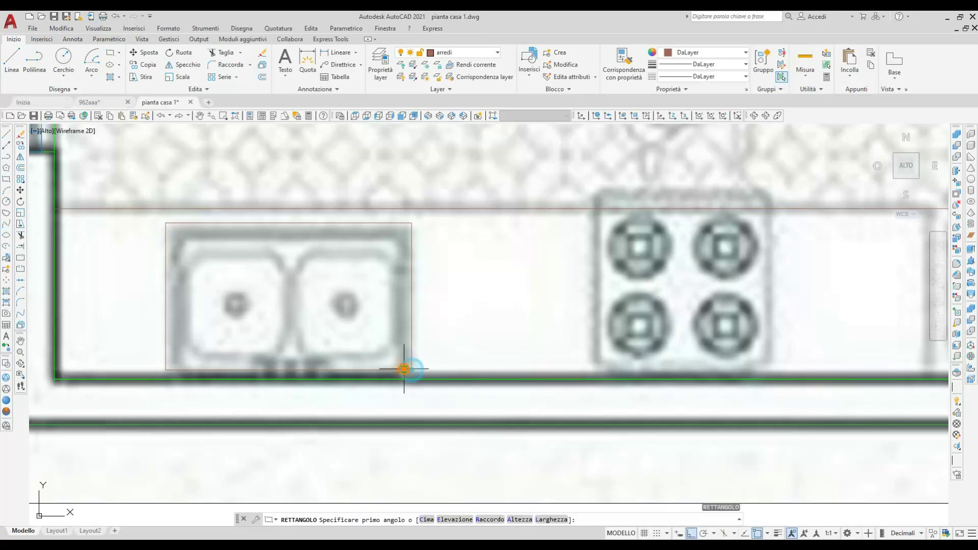
pyautogui.click(6, 180)
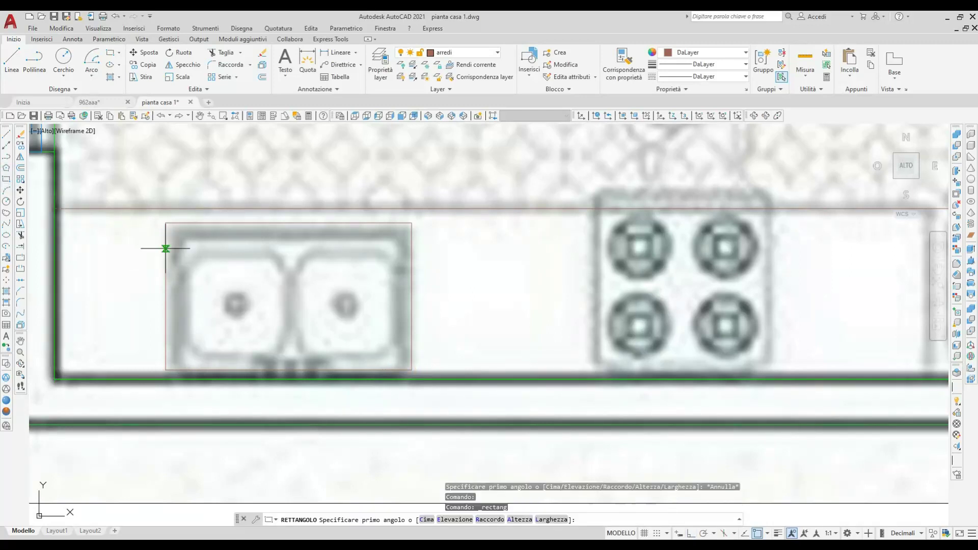
pyautogui.click(177, 250)
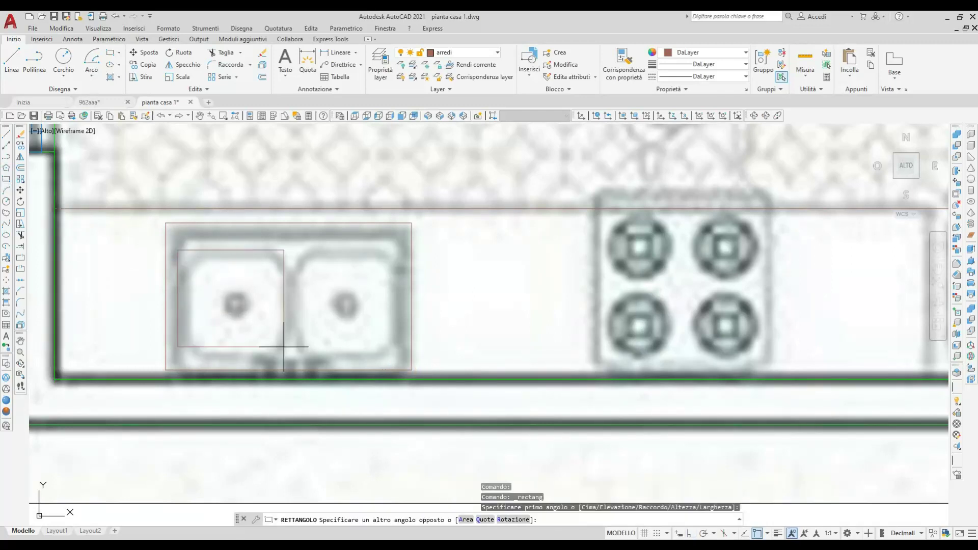
pyautogui.click(284, 357)
pyautogui.press('Return')
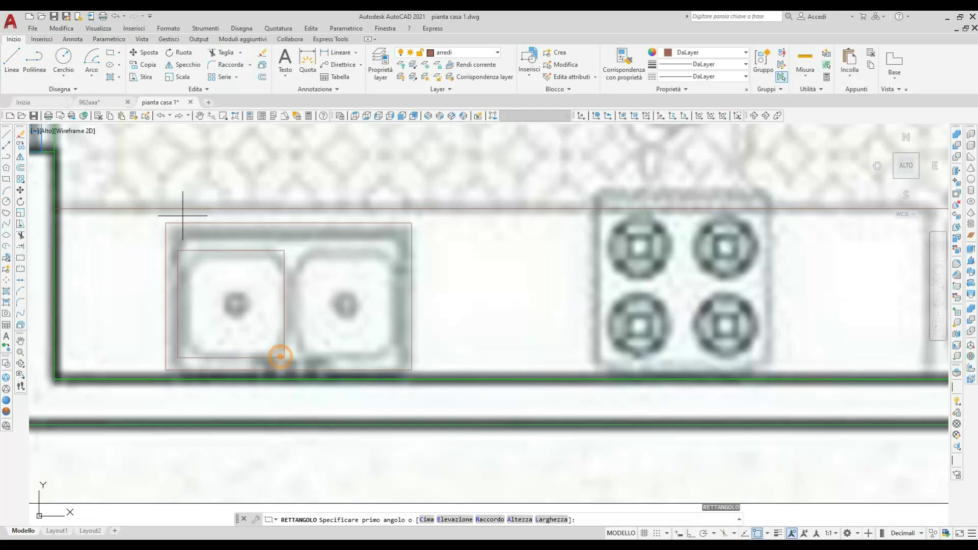
# - Mirror the left basin rectangle about the sink's vertical centreline, keeping the original
pyautogui.click(185, 67)
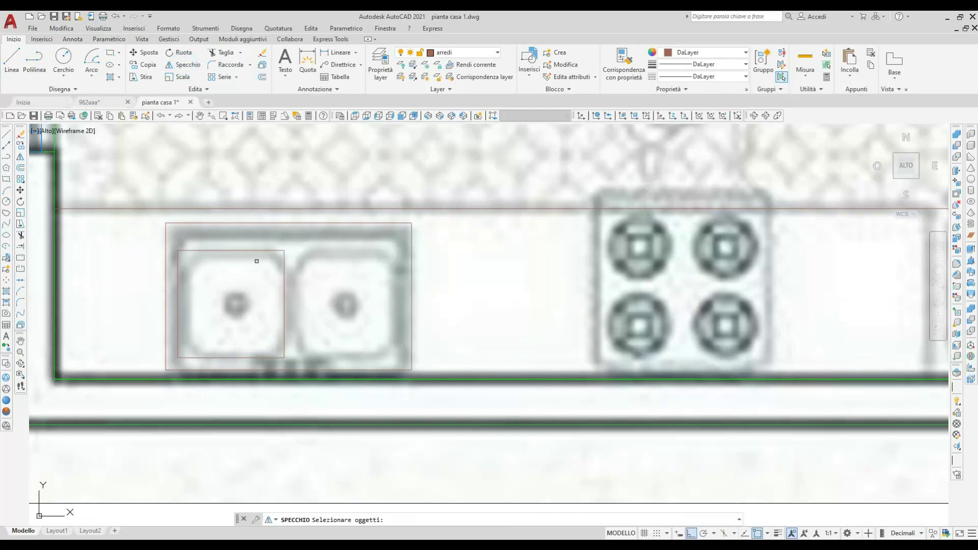
pyautogui.click(253, 252)
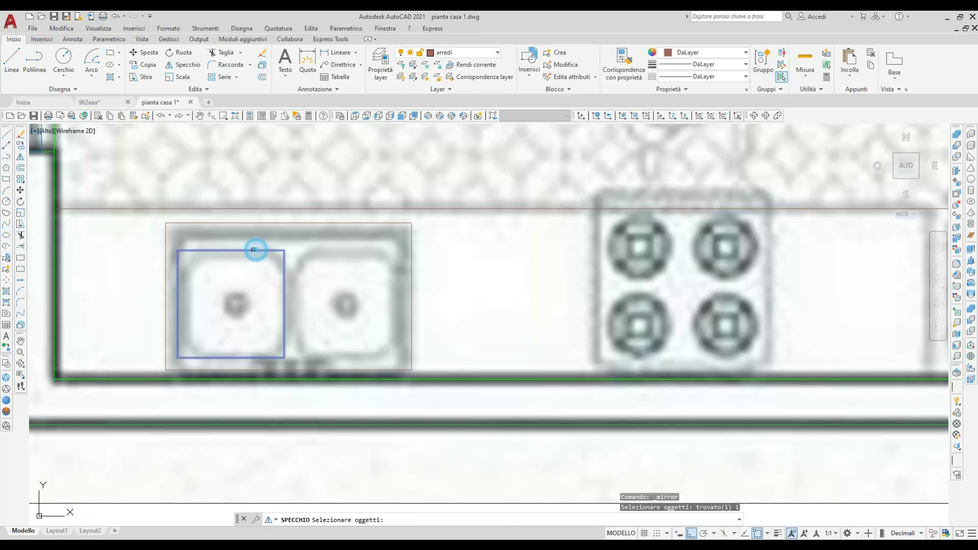
pyautogui.press('Return')
pyautogui.click(289, 222)
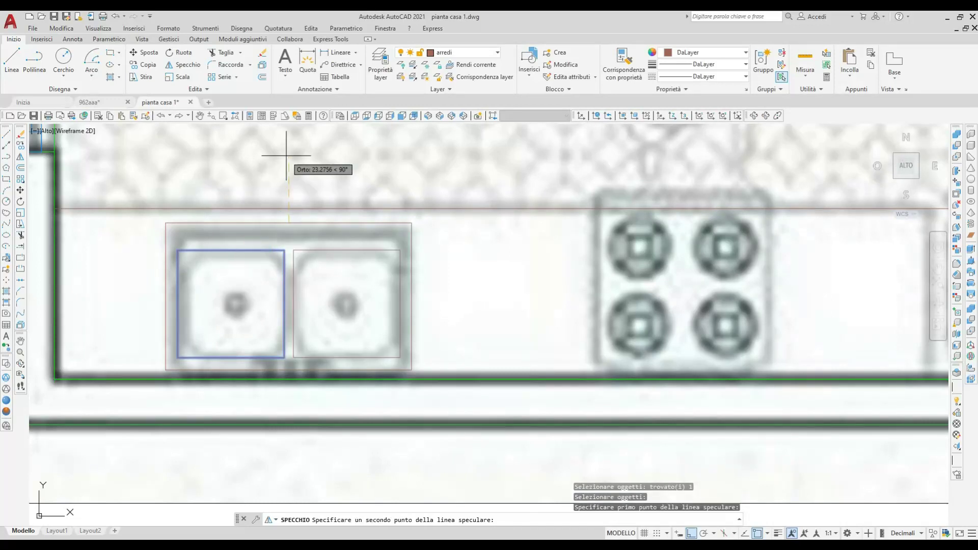
pyautogui.click(287, 156)
pyautogui.press('Return')
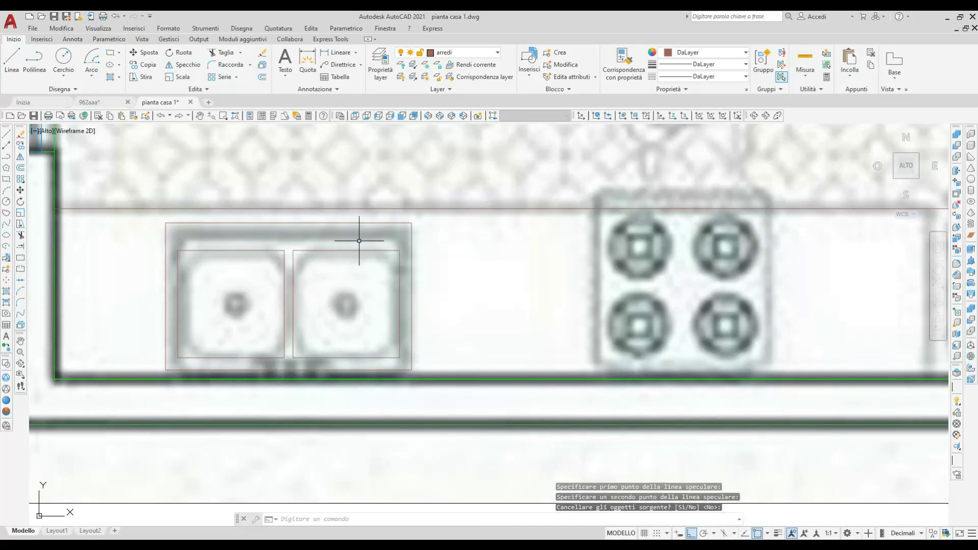
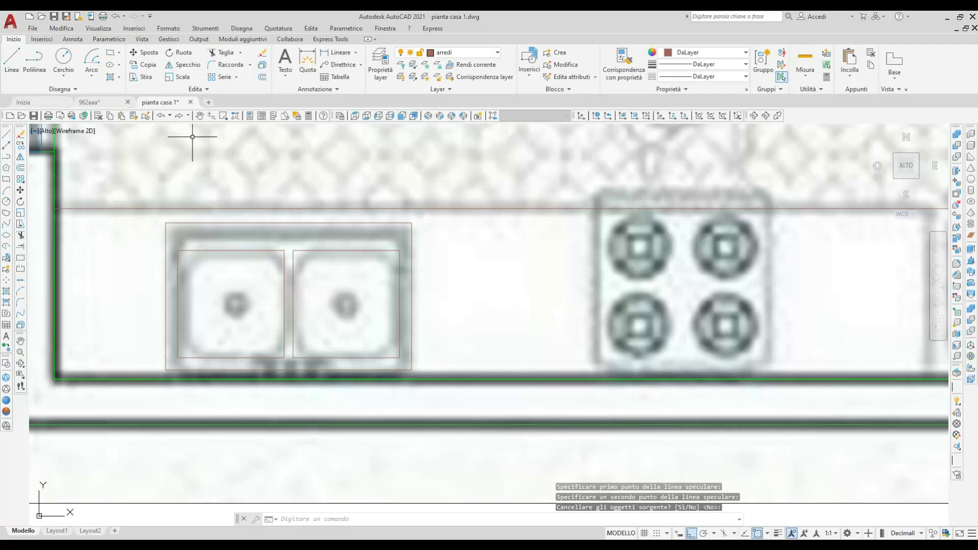
# - Draw a vertical divider line across the countertop beside the right-end appliance
pyautogui.scroll(-2, 197, 153)
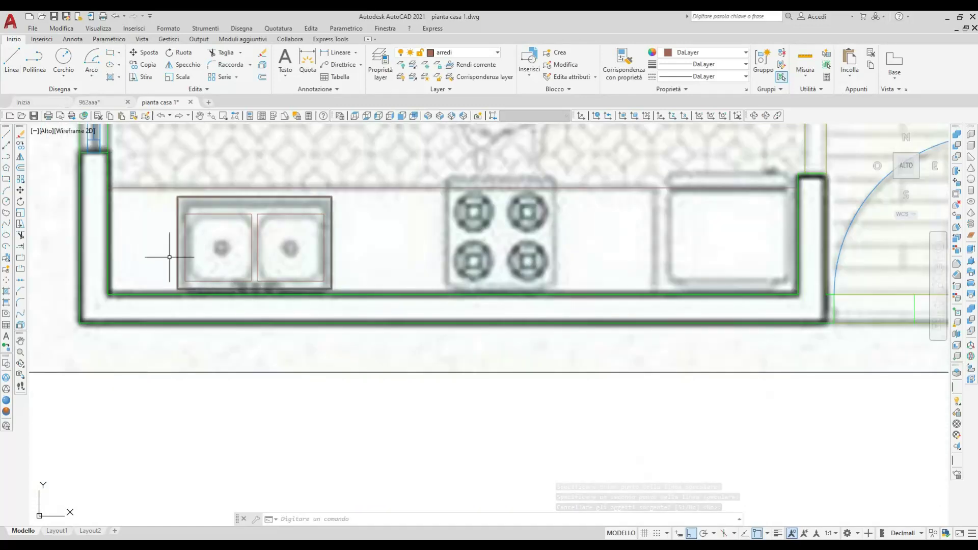
pyautogui.moveTo(408, 274); pyautogui.dragTo(230, 321, button='middle')
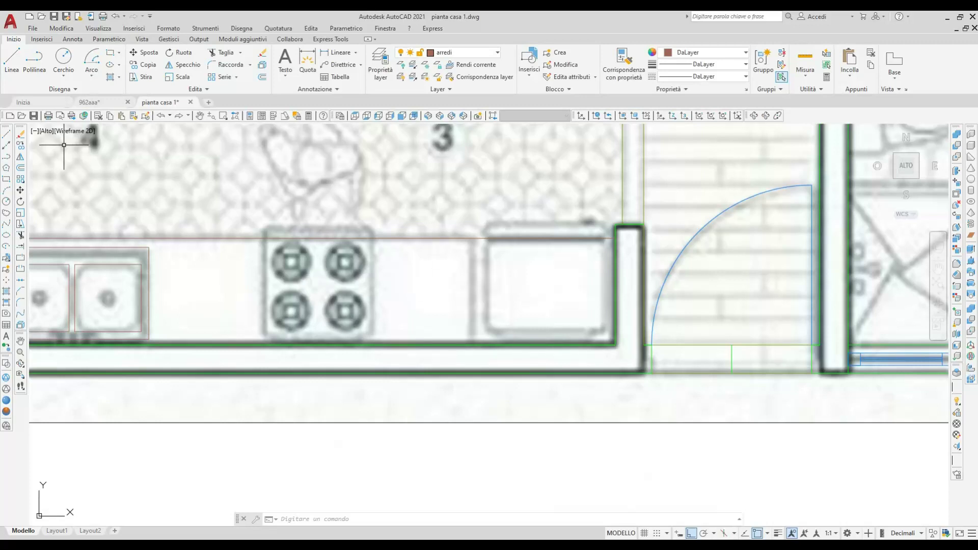
pyautogui.click(8, 65)
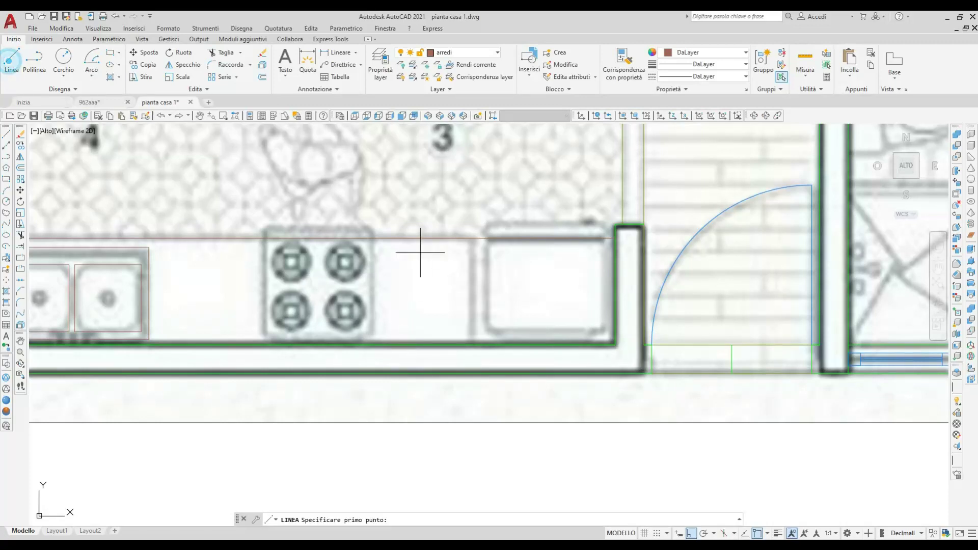
pyautogui.click(477, 238)
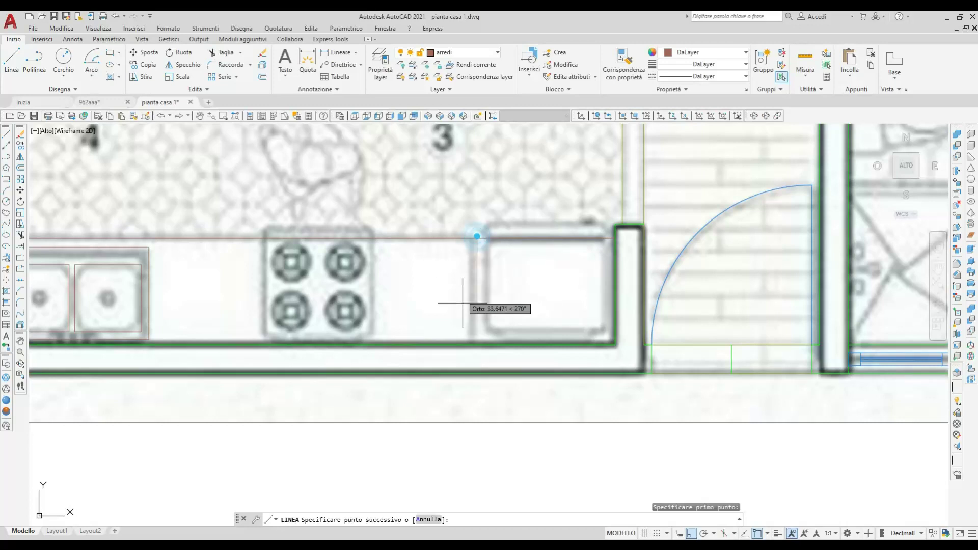
pyautogui.click(475, 340)
pyautogui.press('Return')
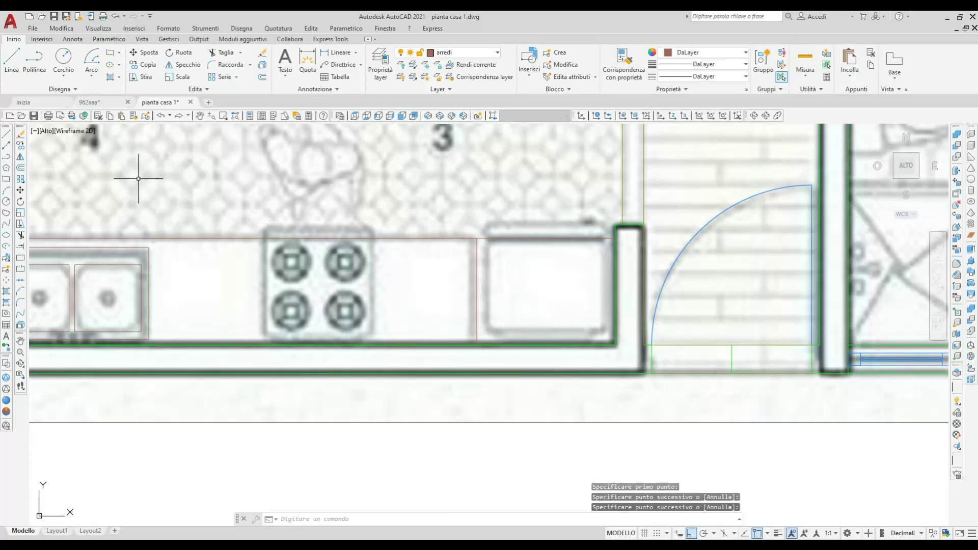
# - Box the counter's right-end appliance with a rectangle
pyautogui.click(7, 181)
pyautogui.scroll(2, 353, 262)
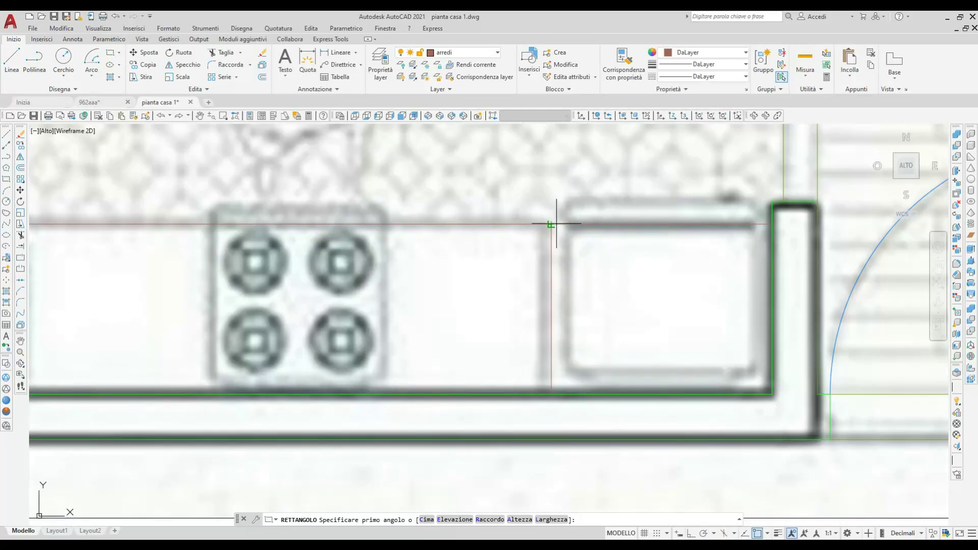
pyautogui.scroll(2, 556, 223)
pyautogui.click(554, 224)
pyautogui.moveTo(695, 370); pyautogui.dragTo(470, 317, button='middle')
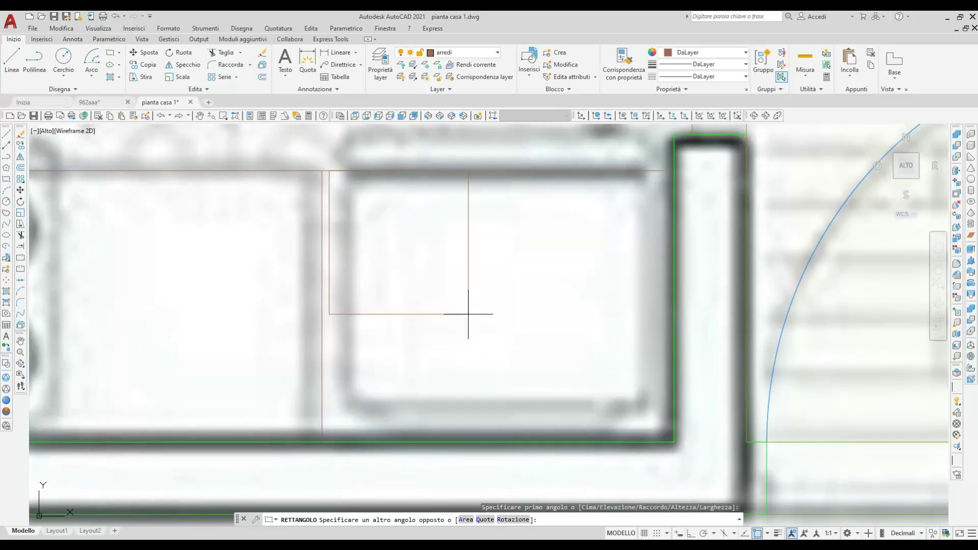
pyautogui.click(664, 435)
# - Draw a diagonal line across the appliance between opposite corners
pyautogui.click(10, 57)
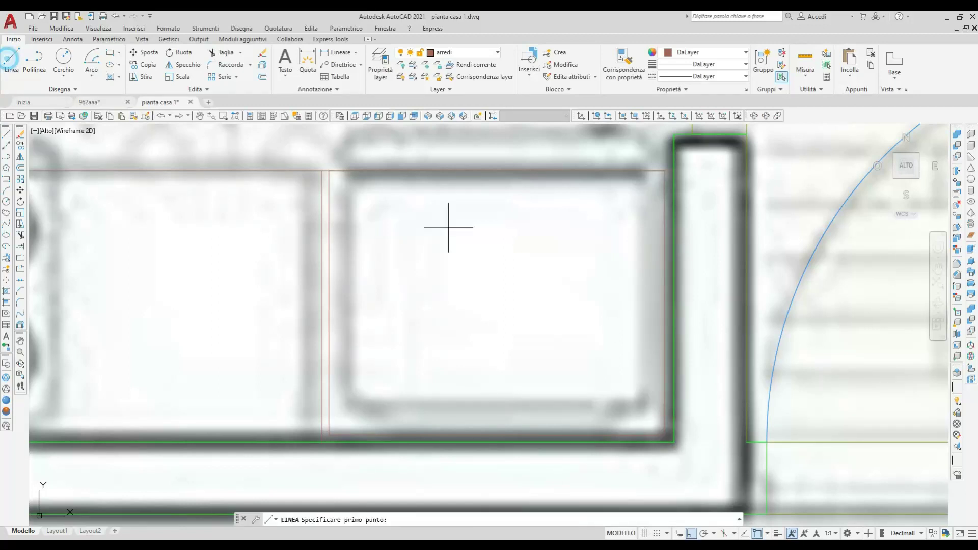
pyautogui.click(664, 170)
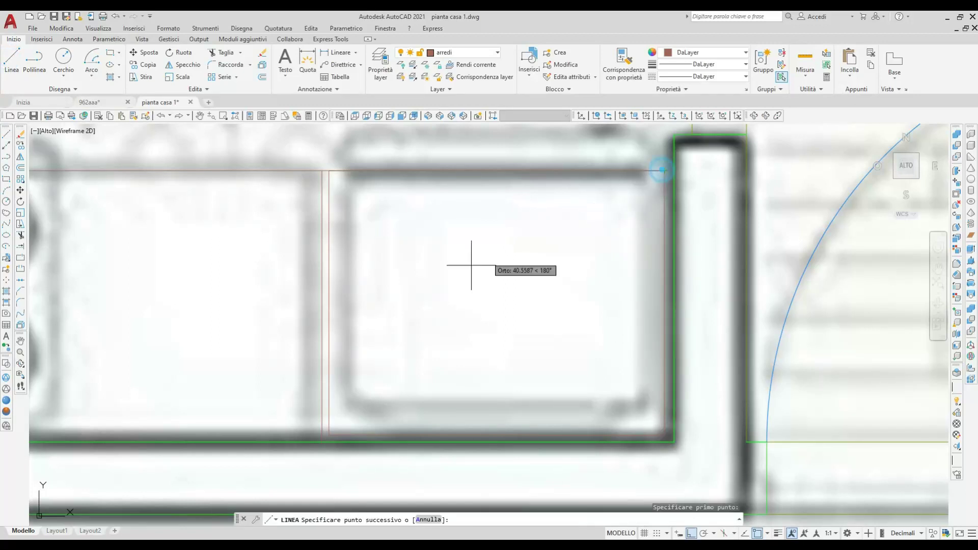
pyautogui.click(329, 435)
pyautogui.press('Return')
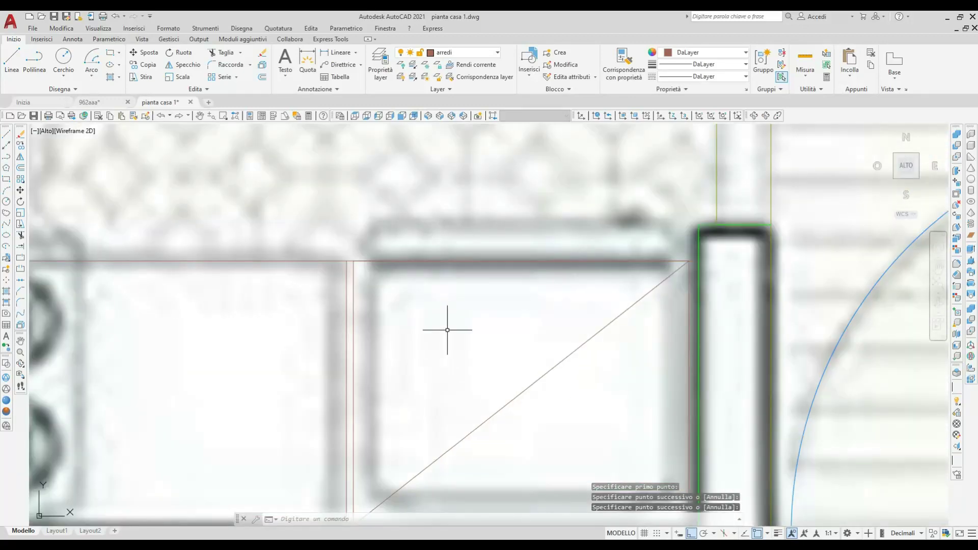
pyautogui.scroll(-2, 335, 296)
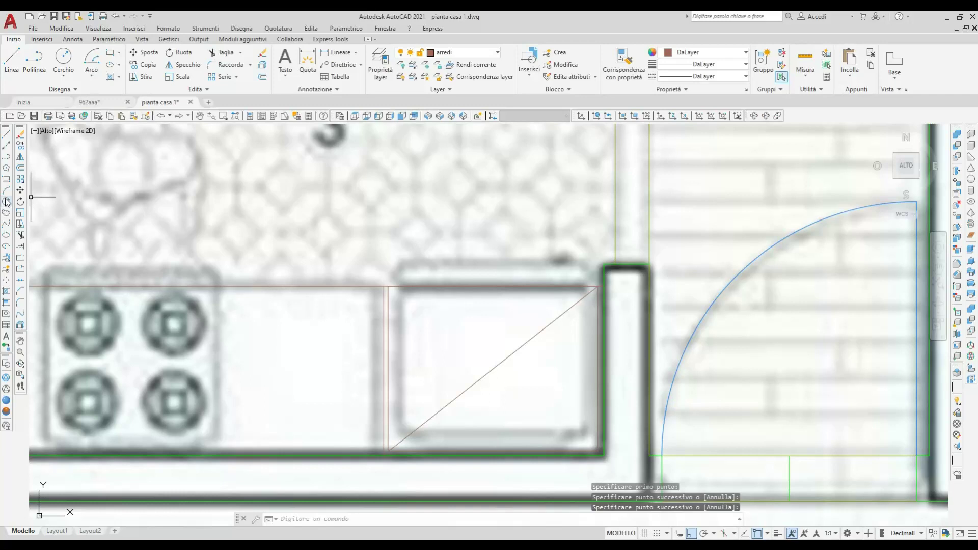
# - Add a thin rectangular strip along the appliance's back edge up to the wall corner
pyautogui.click(7, 179)
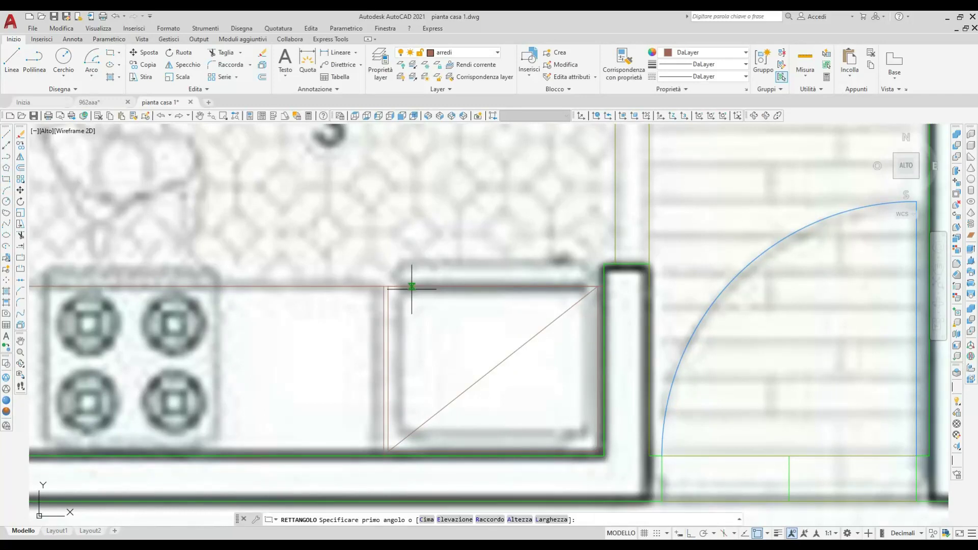
pyautogui.scroll(2, 394, 286)
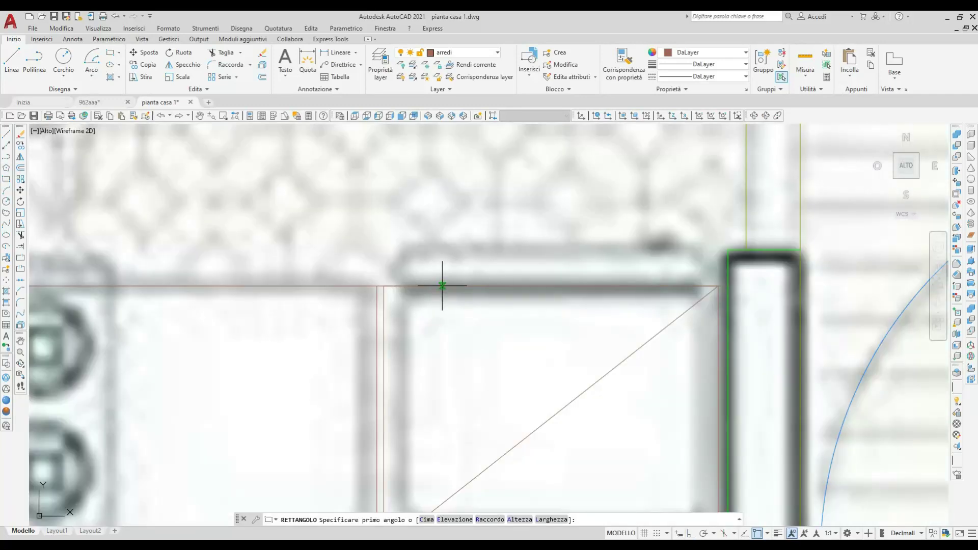
pyautogui.click(397, 286)
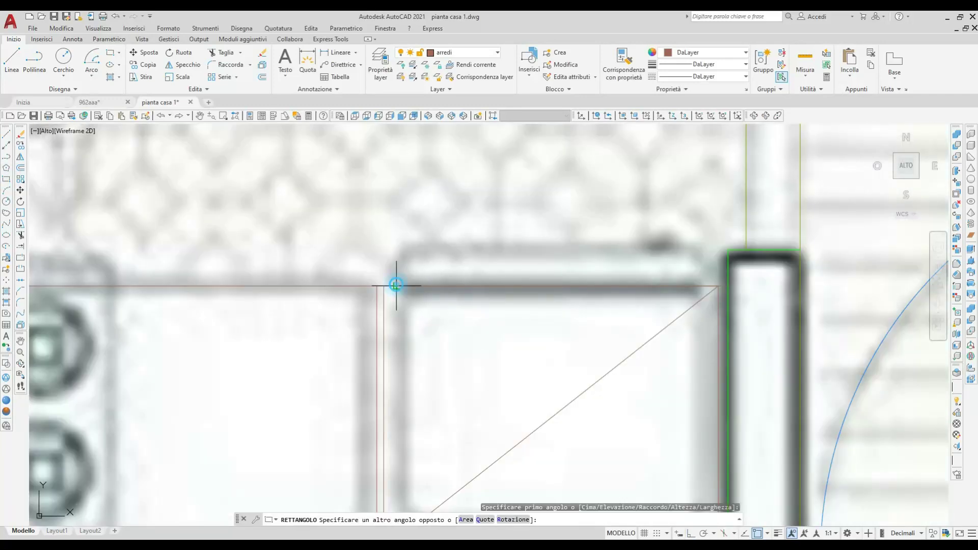
pyautogui.click(706, 255)
pyautogui.press('Return')
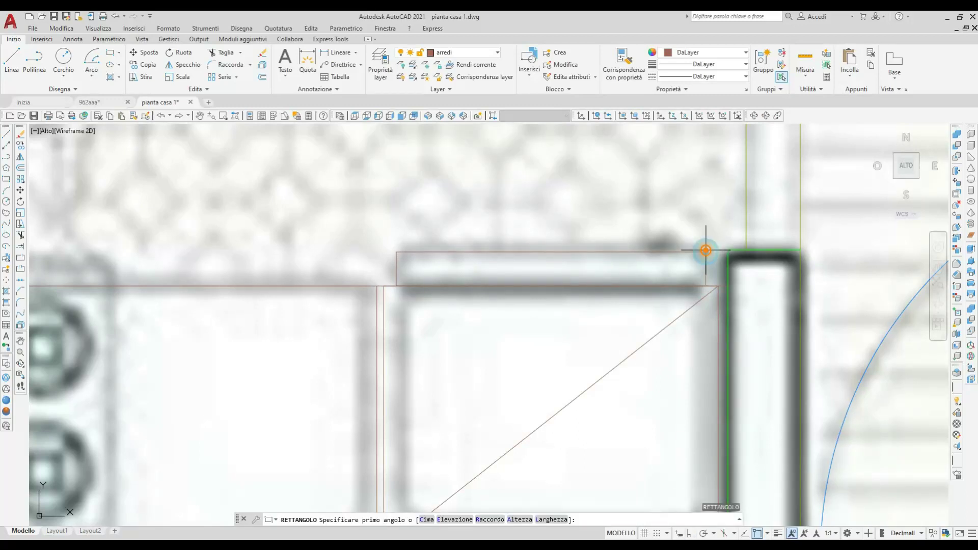
pyautogui.scroll(-5, 678, 275)
pyautogui.press('Escape')
pyautogui.write('l')
pyautogui.press('Return')
pyautogui.scroll(2, 395, 238)
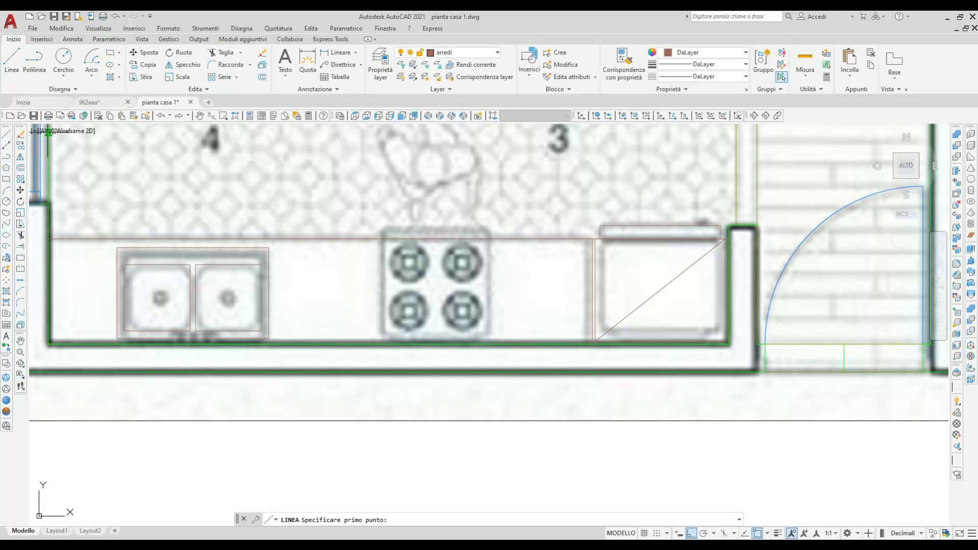
# - Draw a rectangle outlining the stove
pyautogui.click(6, 179)
pyautogui.scroll(1, 306, 255)
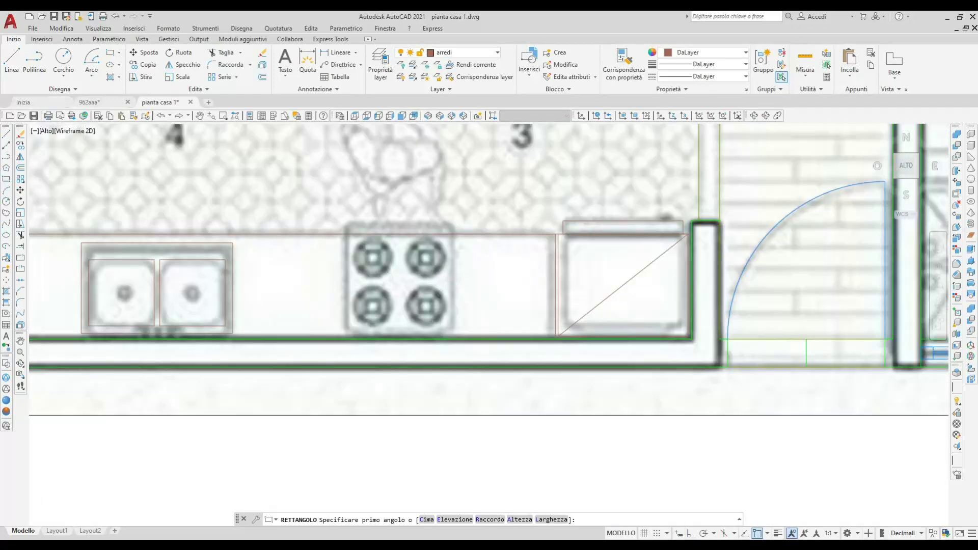
pyautogui.scroll(1, 343, 240)
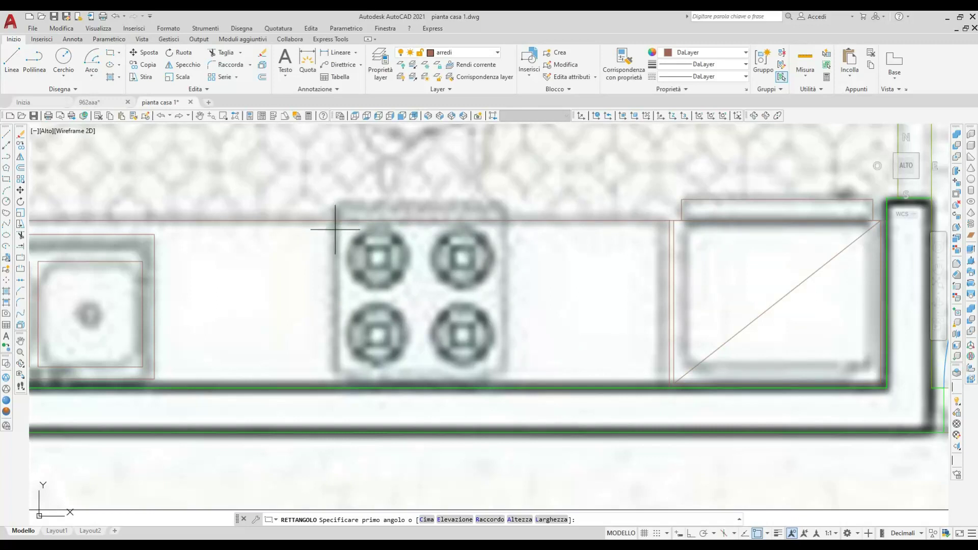
pyautogui.click(336, 225)
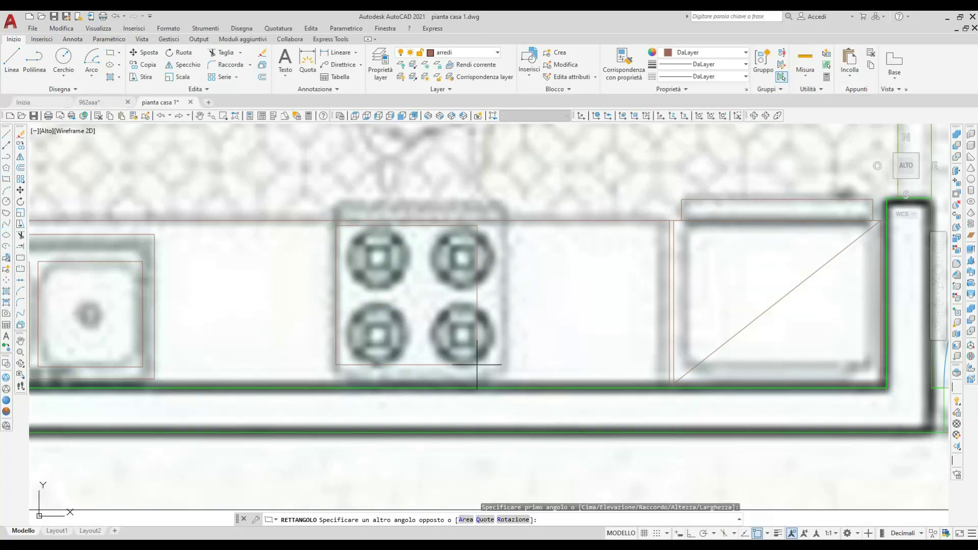
pyautogui.click(504, 373)
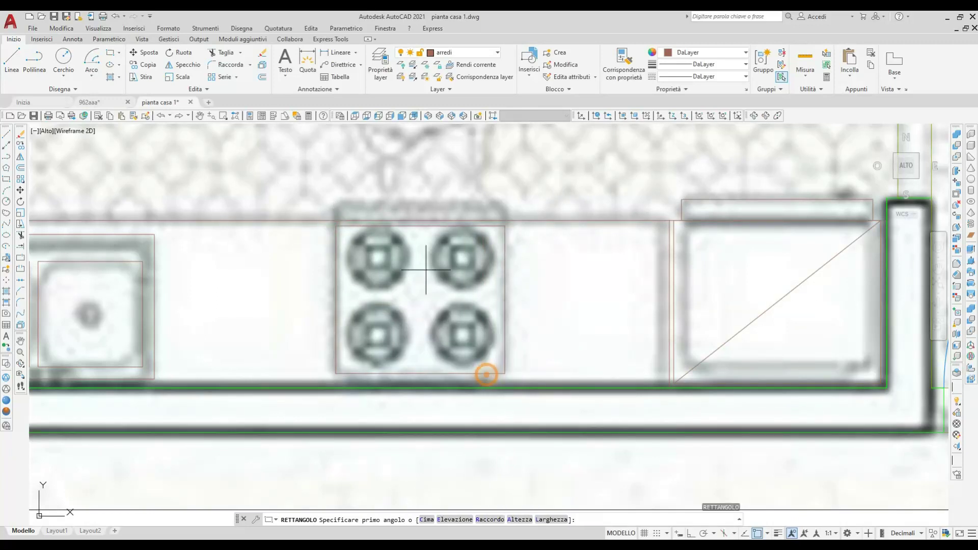
# - Draw vertical lines up from the stove's top-left and top-right corners past the counter edge
pyautogui.click(11, 59)
pyautogui.scroll(2, 372, 248)
pyautogui.click(368, 248)
pyautogui.click(369, 175)
pyautogui.press('Return')
pyautogui.press('Return')
pyautogui.click(638, 238)
pyautogui.click(634, 178)
pyautogui.press('Return')
# - Draw the back line across between the two vertical lines
pyautogui.click(11, 59)
pyautogui.click(368, 207)
pyautogui.click(641, 207)
pyautogui.press('Return')
# - Fillet the back strip's left and right corners with radius 0
pyautogui.click(224, 65)
pyautogui.click(369, 214)
pyautogui.press('Return')
pyautogui.click(637, 216)
pyautogui.press('Return')
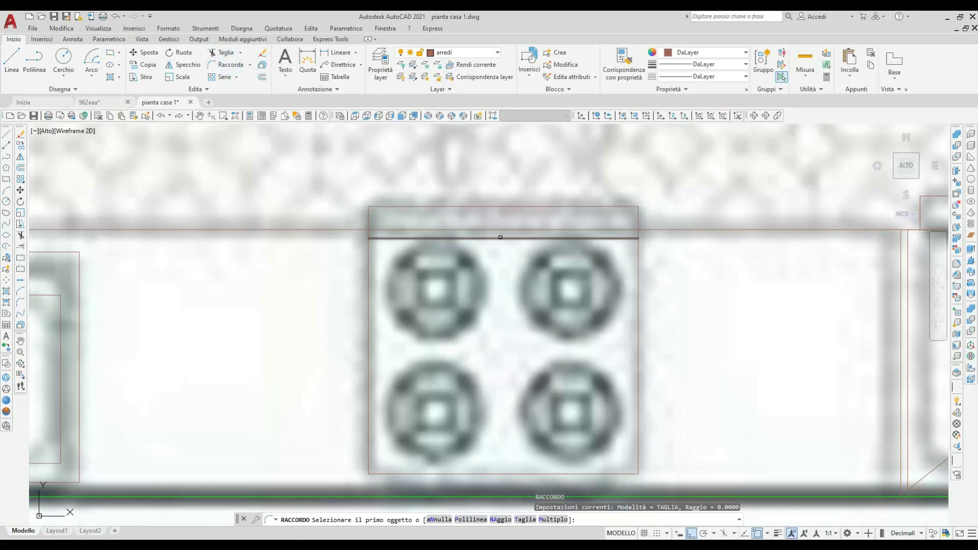
# - Trim off the stray line stub above the stove
pyautogui.scroll(2, 326, 229)
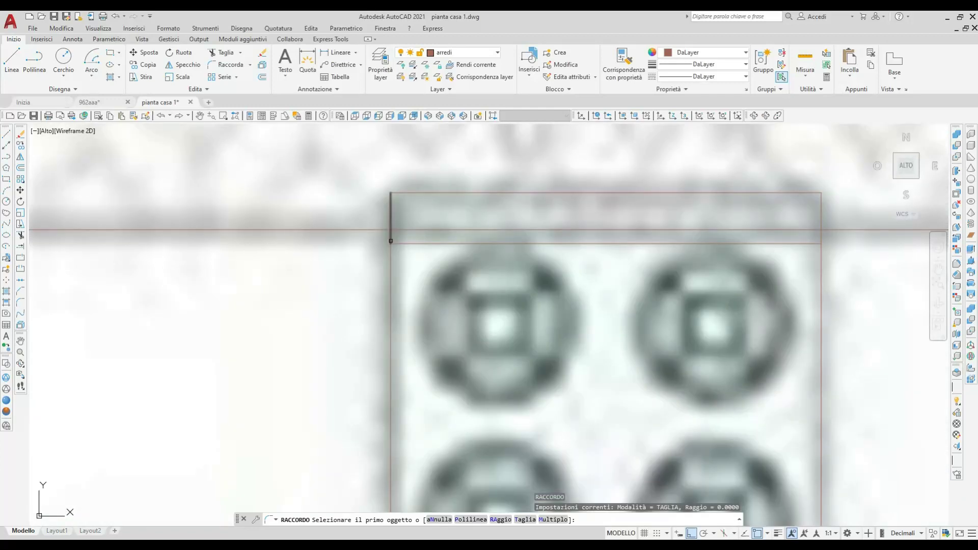
pyautogui.click(393, 209)
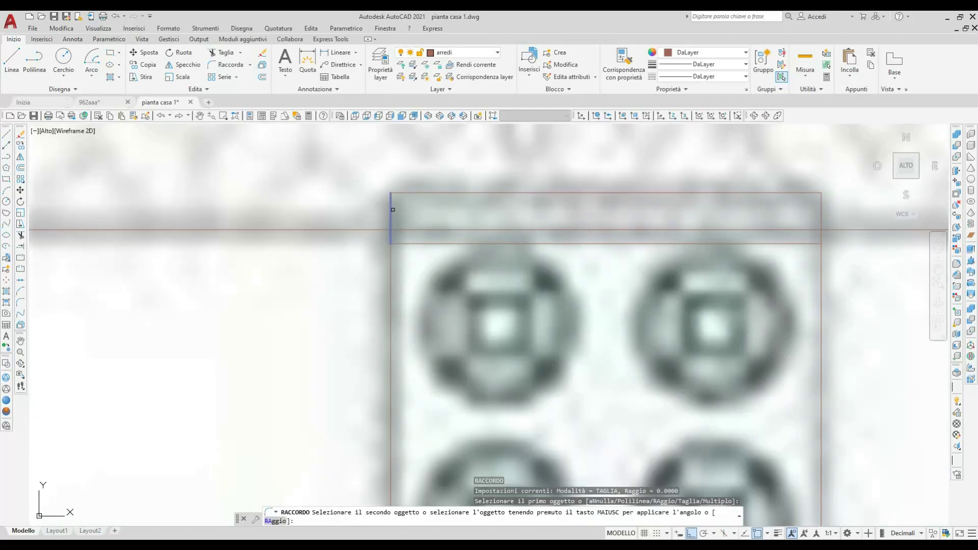
pyautogui.click(225, 53)
pyautogui.click(391, 235)
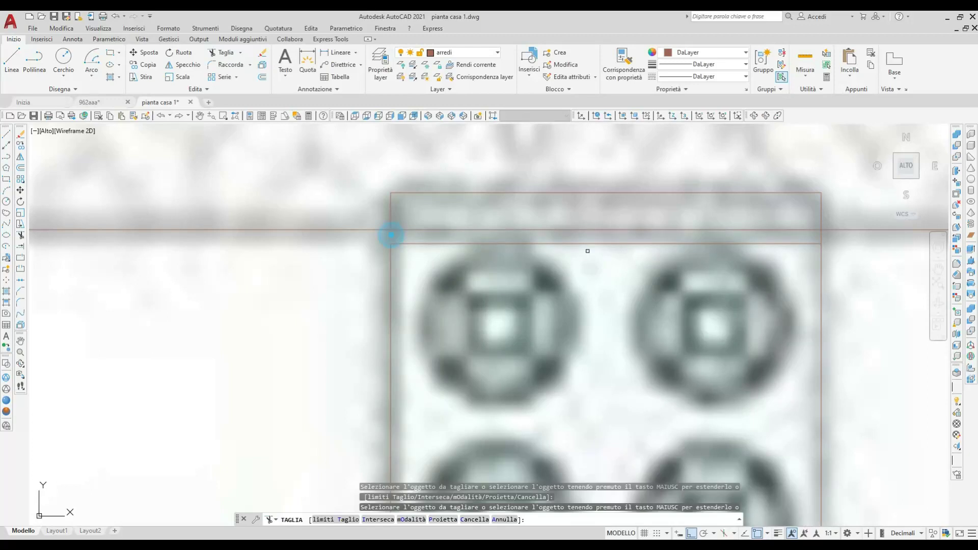
pyautogui.press('Return')
pyautogui.scroll(-4, 657, 298)
pyautogui.scroll(4, 588, 309)
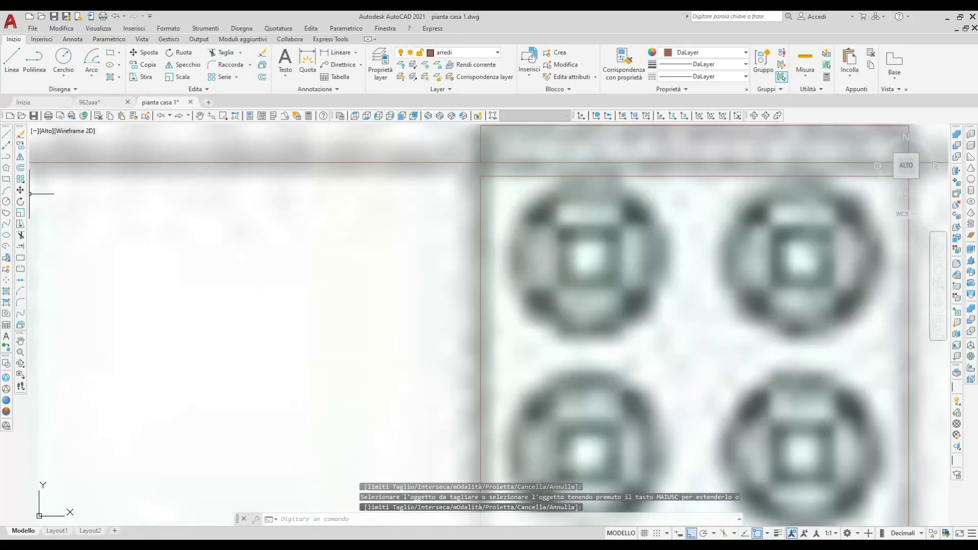
# - Draw a circle on the top-left burner and mirror it onto the top-right burner
pyautogui.click(53, 62)
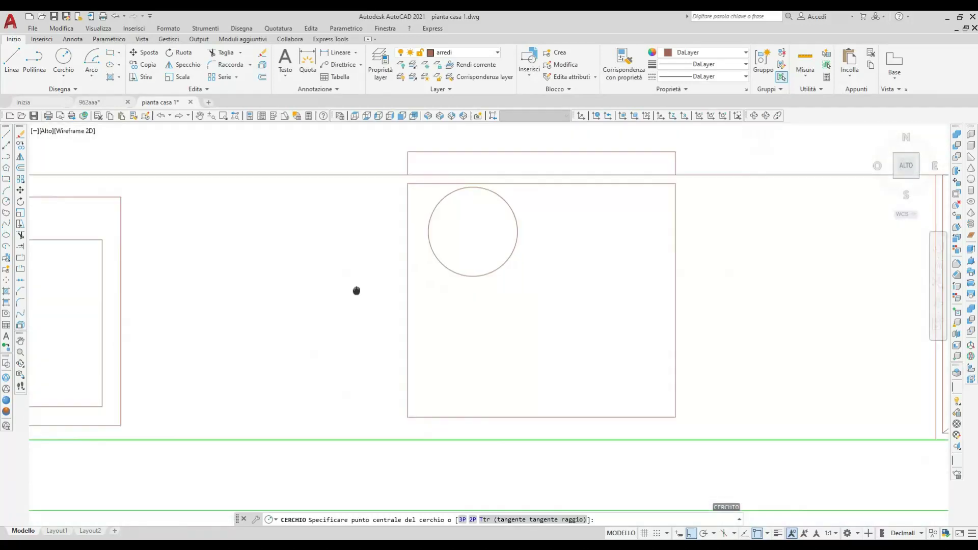
pyautogui.moveTo(357, 291); pyautogui.dragTo(352, 290, button='middle')
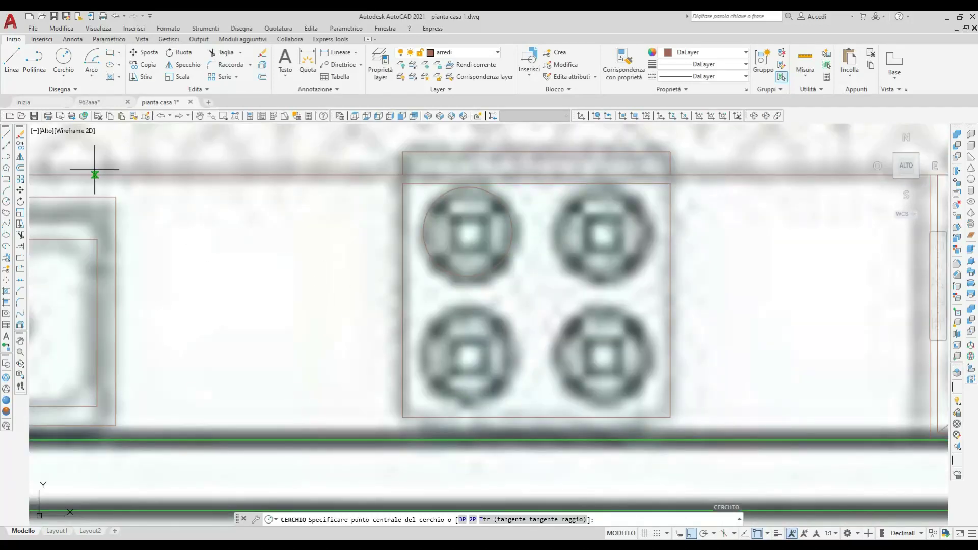
pyautogui.click(181, 68)
pyautogui.click(510, 218)
pyautogui.press('Return')
pyautogui.click(536, 184)
pyautogui.click(537, 417)
pyautogui.press('Return')
# - Mirror both top burner circles onto the lower burners
pyautogui.click(182, 65)
pyautogui.click(616, 287)
pyautogui.click(470, 228)
pyautogui.press('Return')
pyautogui.click(403, 300)
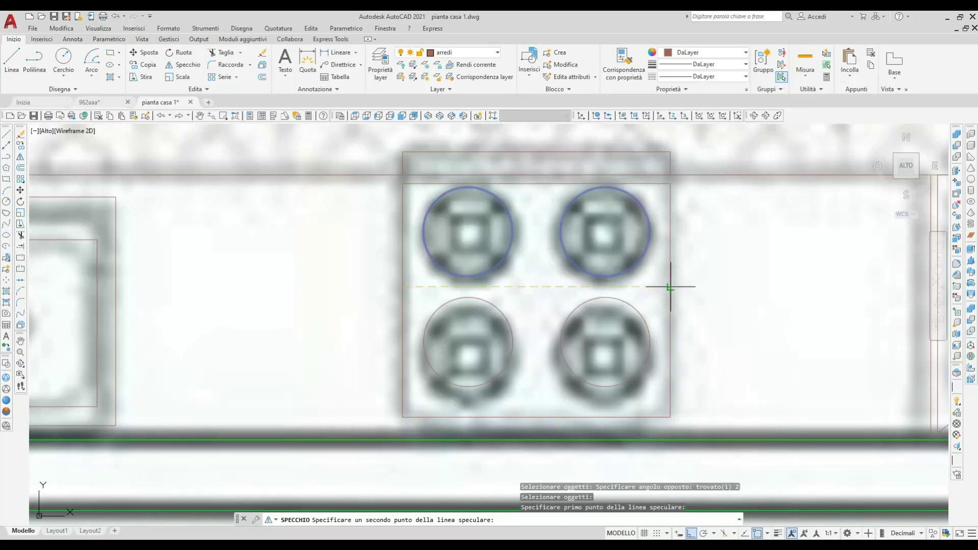
pyautogui.click(666, 277)
# - Draw a line down the shower's right side, offset the outline by 5 and fillet its corner
pyautogui.click(604, 297)
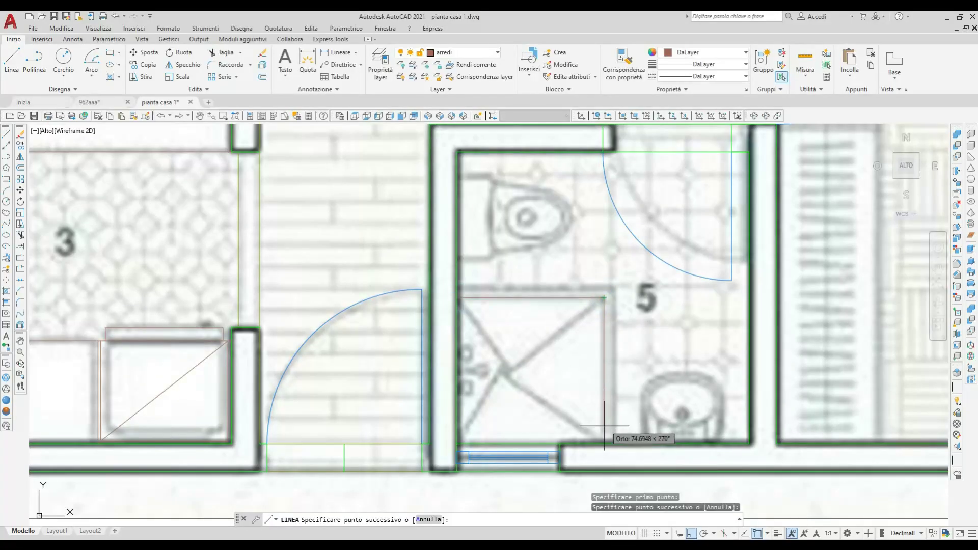
pyautogui.click(604, 444)
pyautogui.press('Return')
pyautogui.click(20, 168)
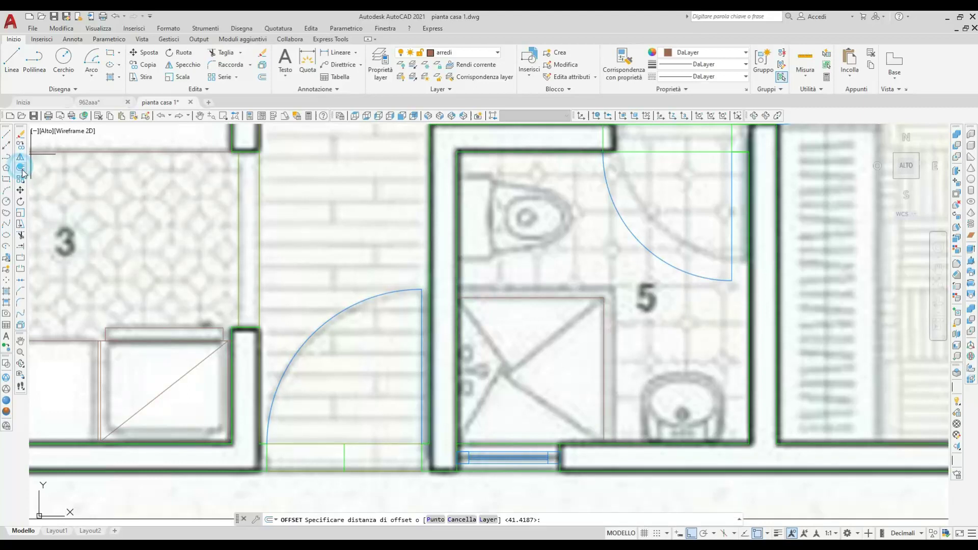
pyautogui.write('5')
pyautogui.press('Return')
pyautogui.click(535, 297)
pyautogui.click(648, 313)
pyautogui.click(229, 64)
pyautogui.click(601, 289)
pyautogui.press('l')
# - Draw the shower's vertical edge line and the diagonals crossing from its corners
pyautogui.press('Return')
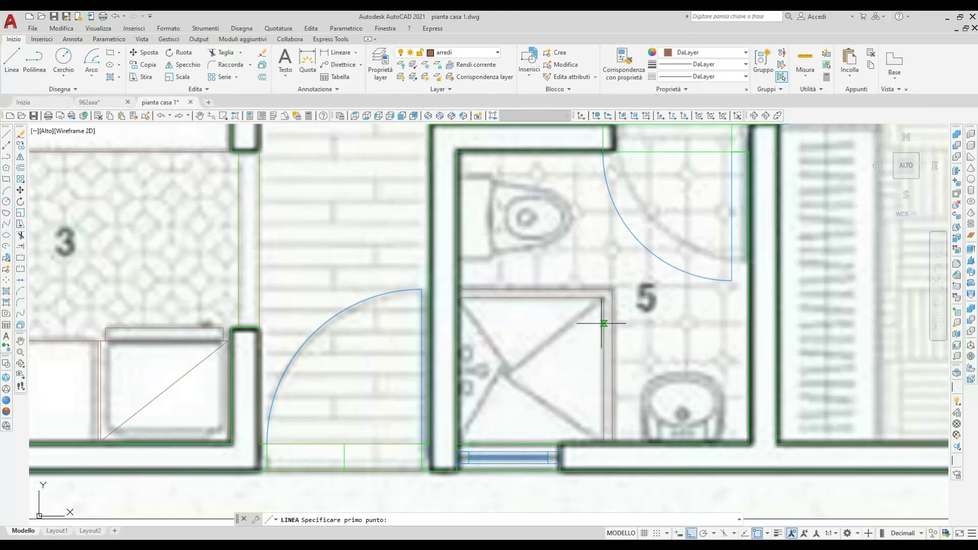
pyautogui.click(601, 290)
pyautogui.click(602, 442)
pyautogui.press('Return')
pyautogui.scroll(5, 602, 440)
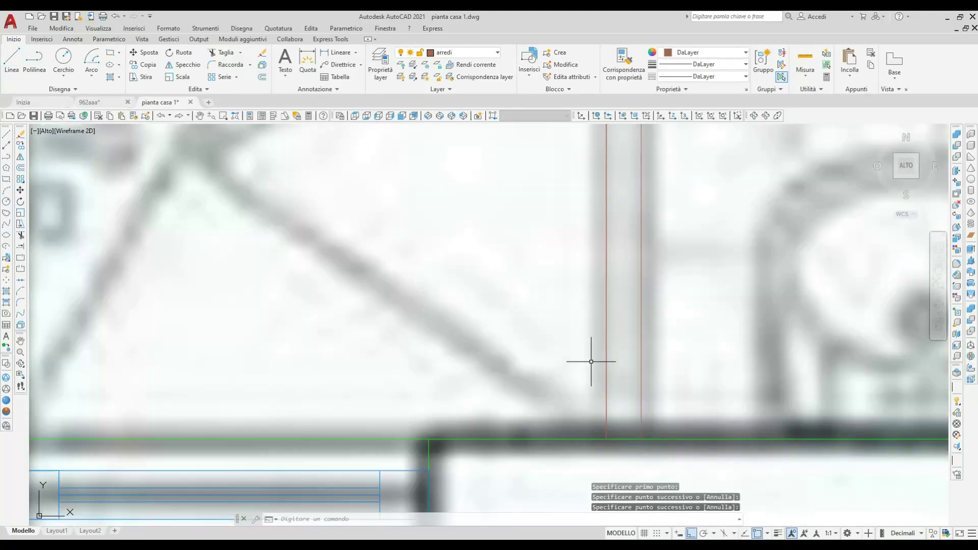
pyautogui.press('Return')
pyautogui.scroll(-4, 591, 361)
pyautogui.scroll(2, 581, 275)
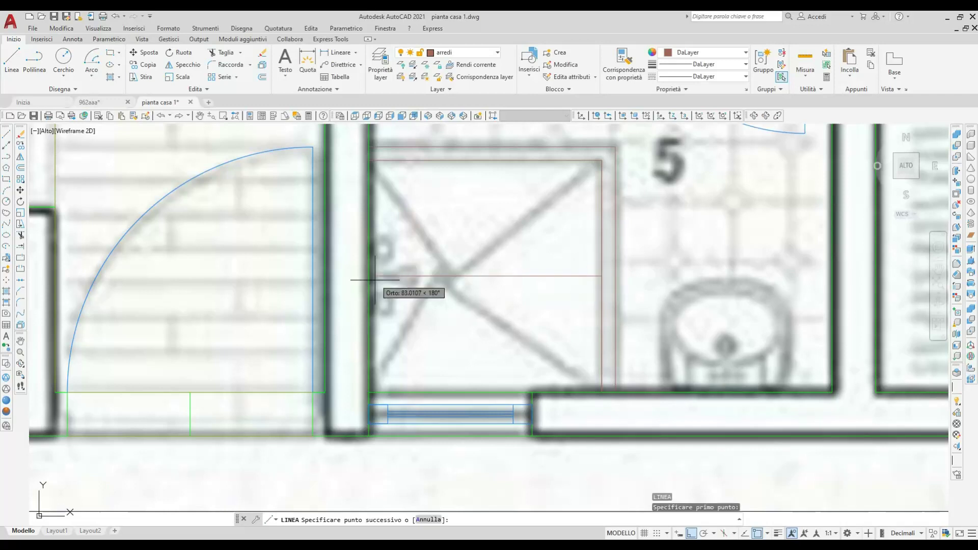
pyautogui.click(602, 161)
pyautogui.click(444, 277)
pyautogui.click(591, 386)
pyautogui.press('Return')
pyautogui.press('Return')
# - Erase the stray horizontal line through the shower with a crossing window
pyautogui.press('Escape')
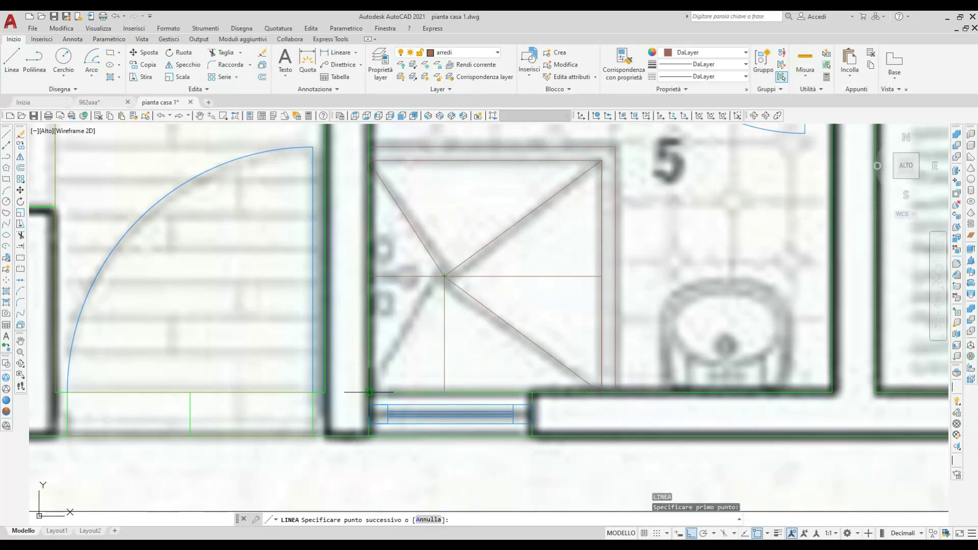
pyautogui.click(20, 134)
pyautogui.click(509, 285)
pyautogui.click(491, 232)
pyautogui.press('Return')
# - Draw a rectangle outlining the toilet cistern using REC
pyautogui.scroll(-5, 491, 232)
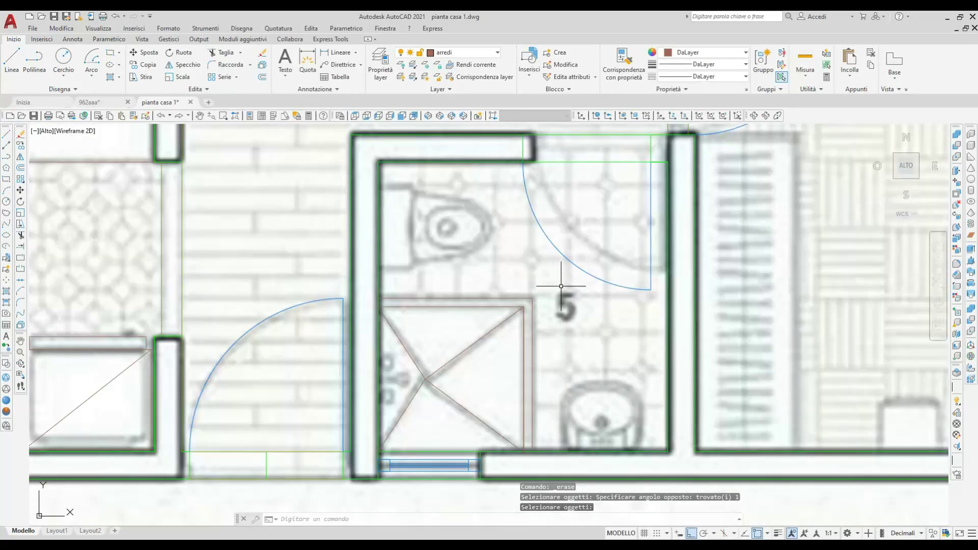
pyautogui.write('rec')
pyautogui.press('Return')
pyautogui.scroll(4, 485, 169)
pyautogui.scroll(3, 485, 169)
pyautogui.click(485, 170)
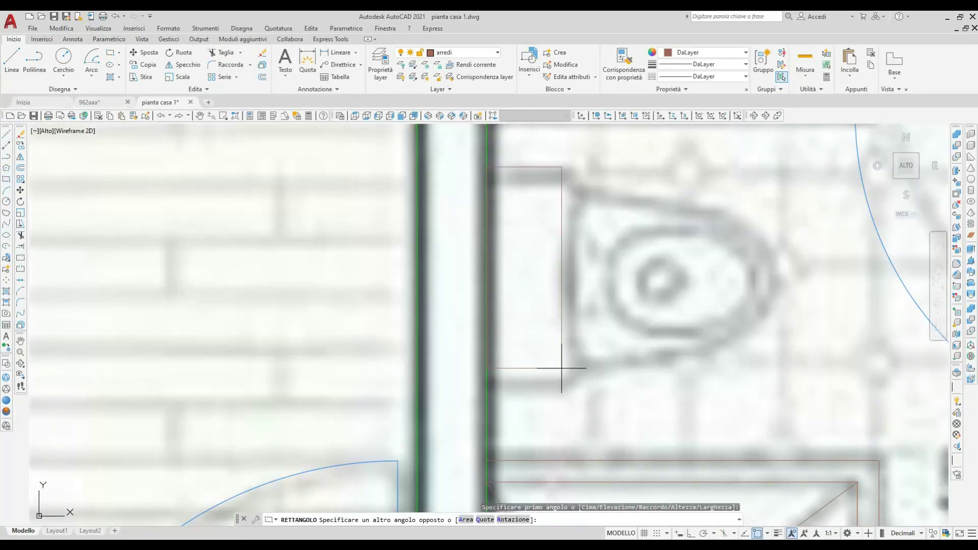
pyautogui.click(573, 386)
pyautogui.press('Return')
# - Outline the toilet bowl with a rectangle and a smaller inner rectangle
pyautogui.click(574, 200)
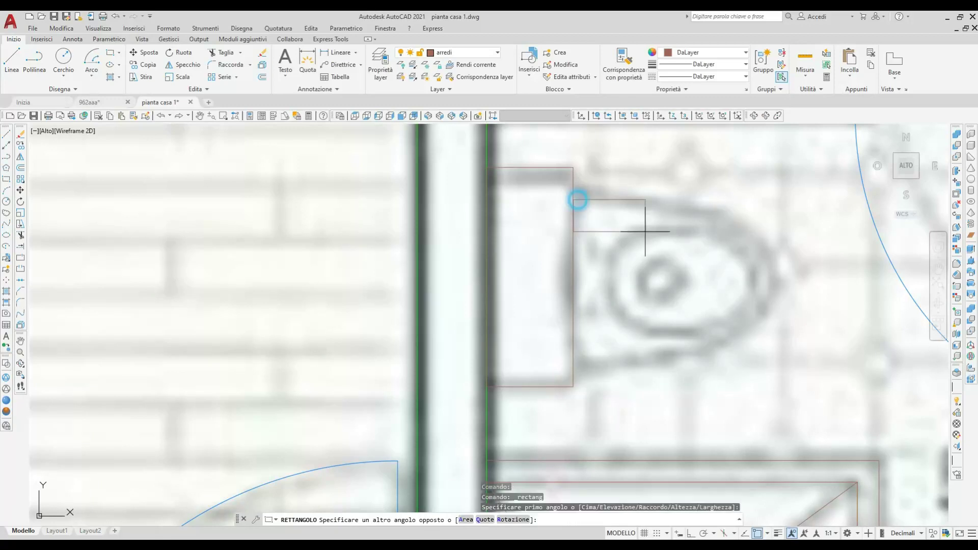
pyautogui.click(782, 357)
pyautogui.press('Return')
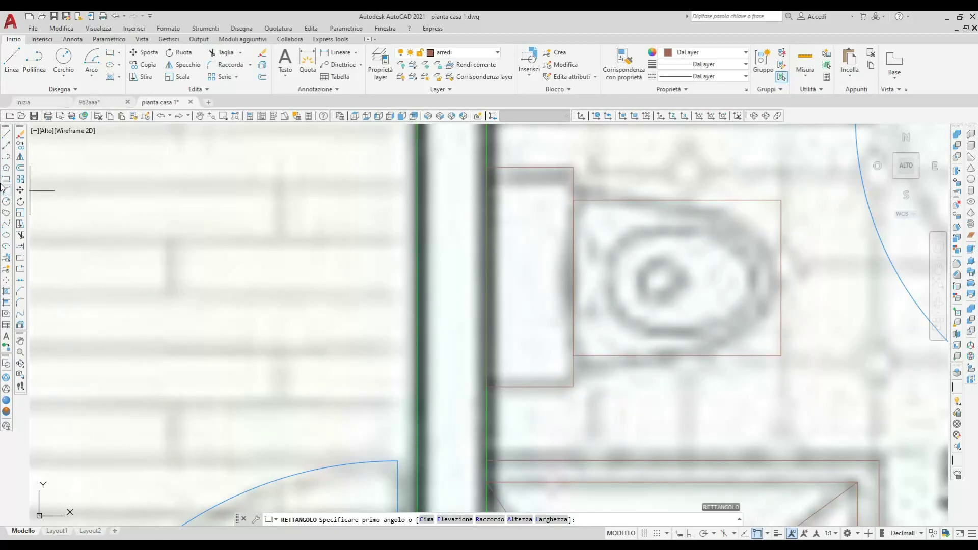
pyautogui.press('Escape')
pyautogui.press('Return')
pyautogui.click(608, 221)
pyautogui.click(760, 336)
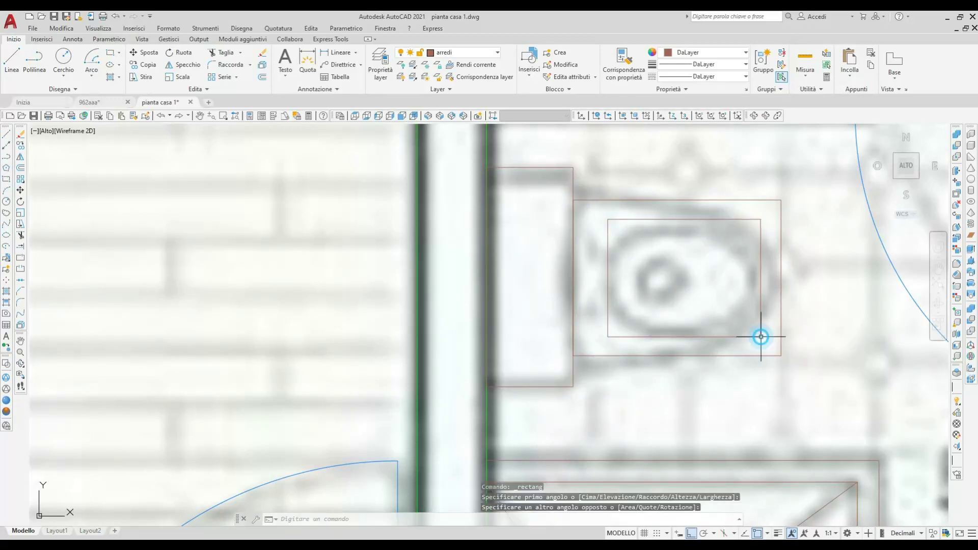
pyautogui.press('Return')
# - Draw a rectangle around the washbasin
pyautogui.moveTo(824, 395); pyautogui.dragTo(656, 348, button='middle')
pyautogui.scroll(-3, 568, 267)
pyautogui.scroll(3, 546, 265)
pyautogui.scroll(-3, 503, 214)
pyautogui.scroll(3, 514, 294)
pyautogui.scroll(2, 514, 294)
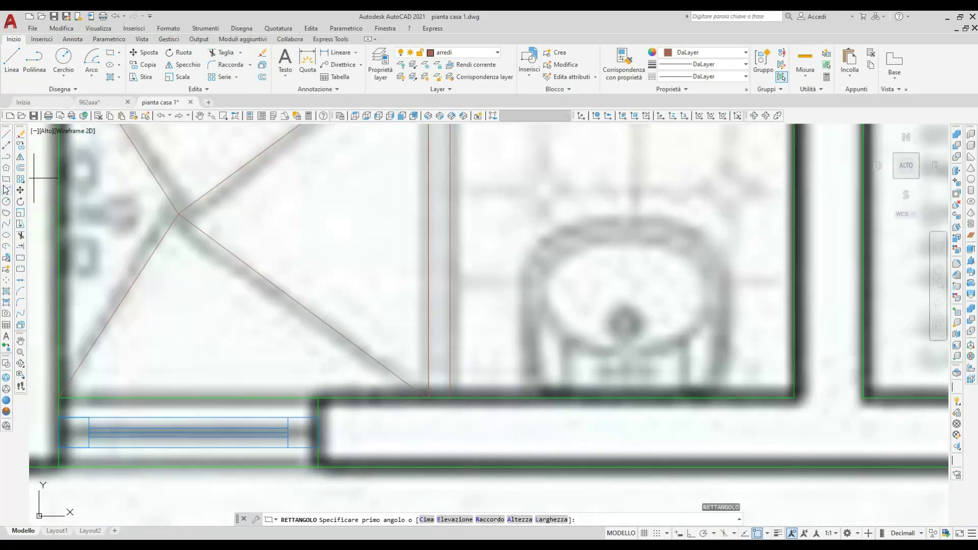
pyautogui.click(523, 215)
pyautogui.click(726, 397)
pyautogui.press('Return')
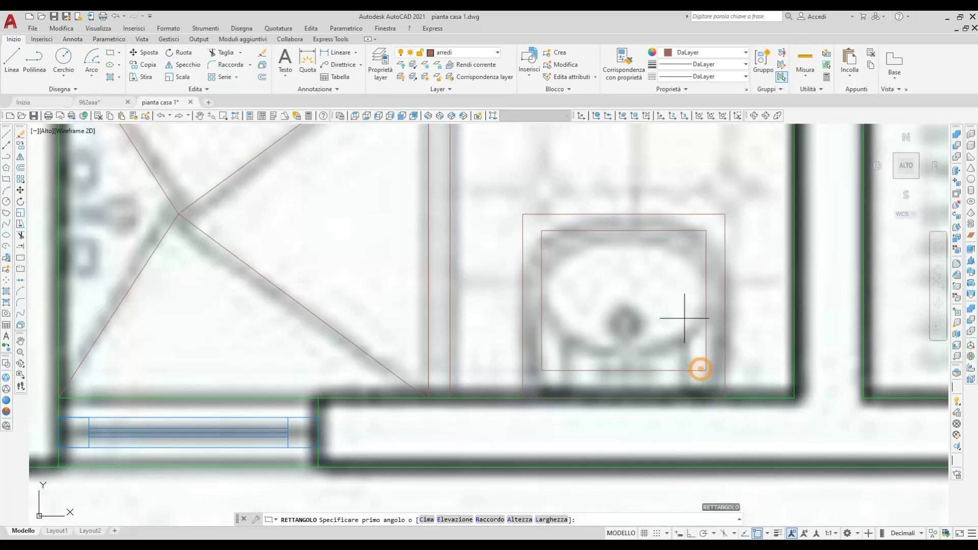
pyautogui.scroll(-6, 497, 437)
pyautogui.click(9, 72)
# - Outline the room 9 wardrobe as a 60-unit-wide shape running to the wall, closed by a diagonal
pyautogui.scroll(2, 626, 259)
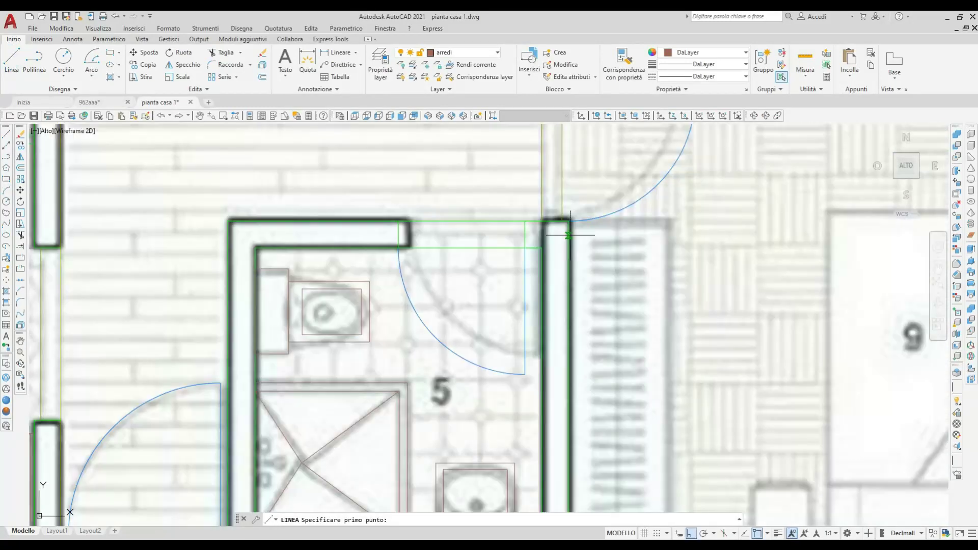
pyautogui.click(570, 234)
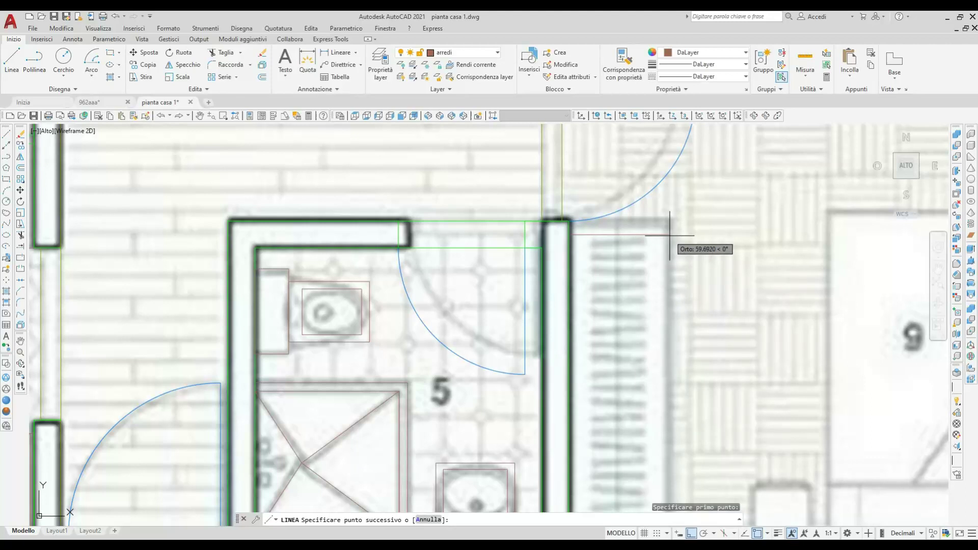
pyautogui.write('60')
pyautogui.press('Return')
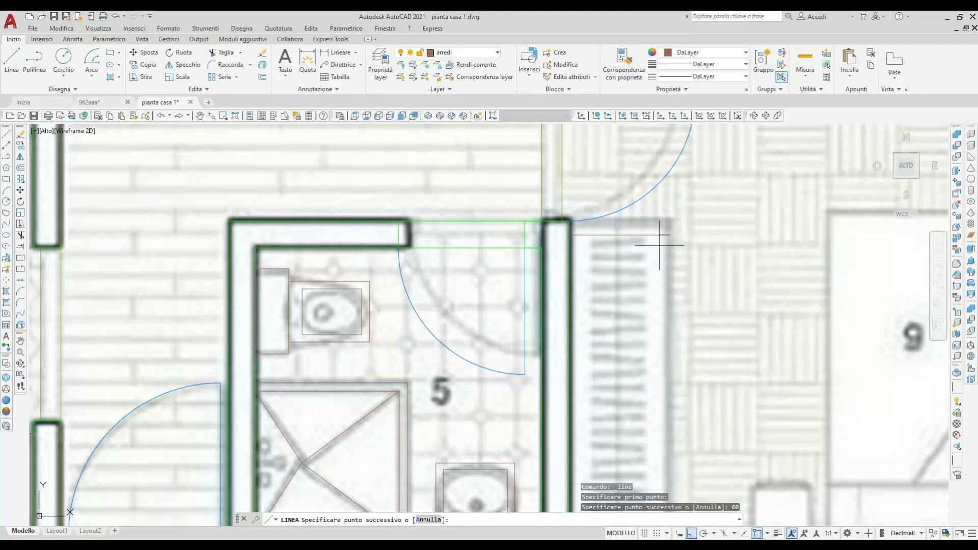
pyautogui.moveTo(660, 392); pyautogui.dragTo(677, 209, button='middle')
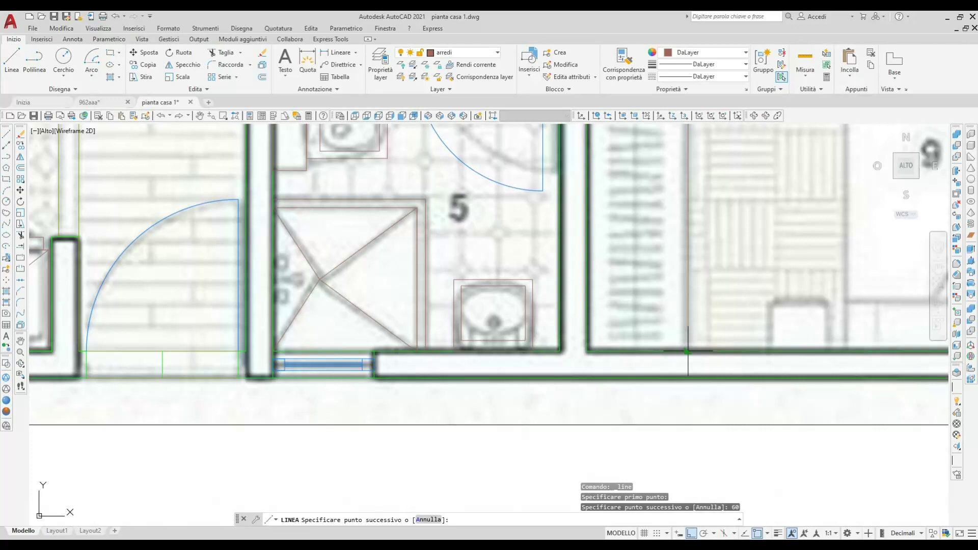
pyautogui.click(680, 311)
pyautogui.moveTo(658, 242); pyautogui.dragTo(672, 390, button='middle')
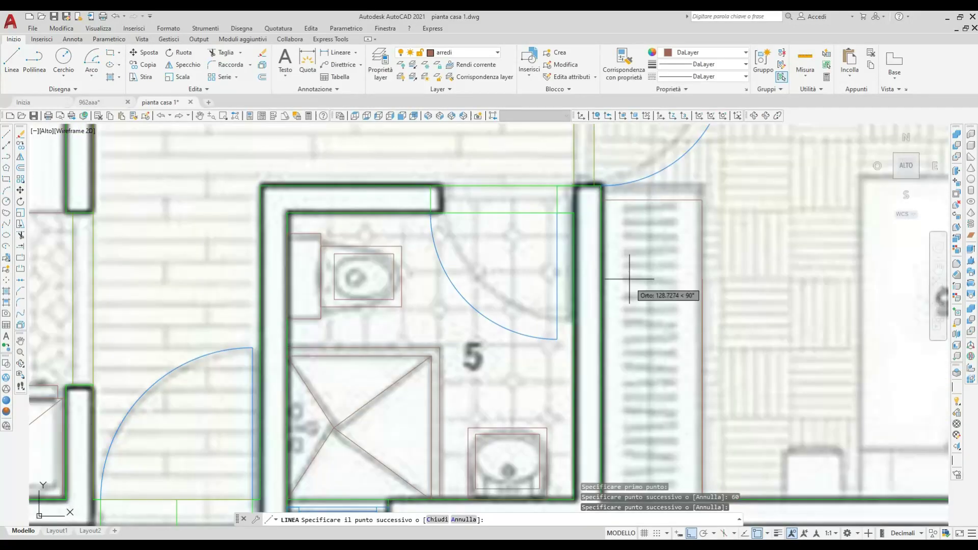
pyautogui.click(601, 200)
pyautogui.press('Return')
pyautogui.scroll(-3, 714, 273)
pyautogui.moveTo(663, 273); pyautogui.dragTo(611, 273, button='middle')
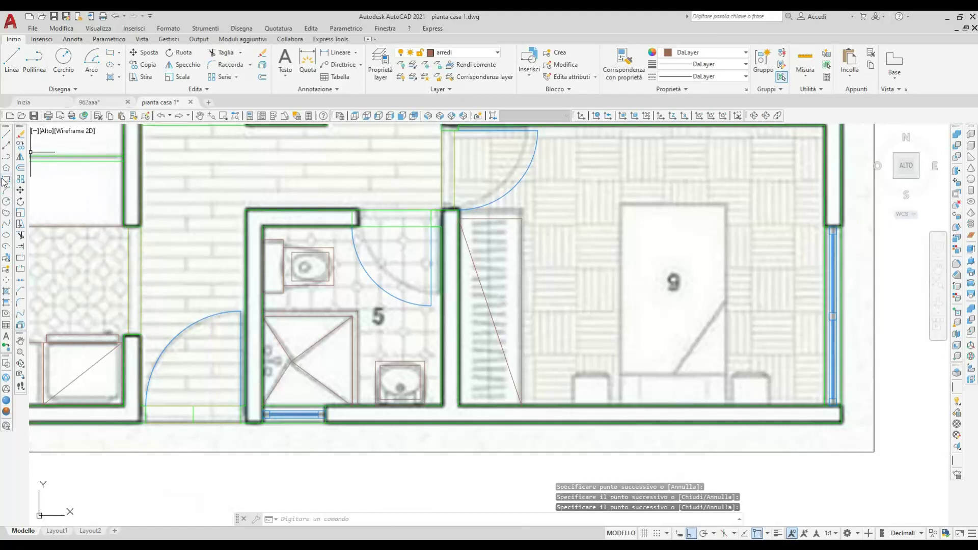
pyautogui.click(6, 179)
# - Draw rectangles for room 9's double bed and its left bedside table
pyautogui.click(621, 203)
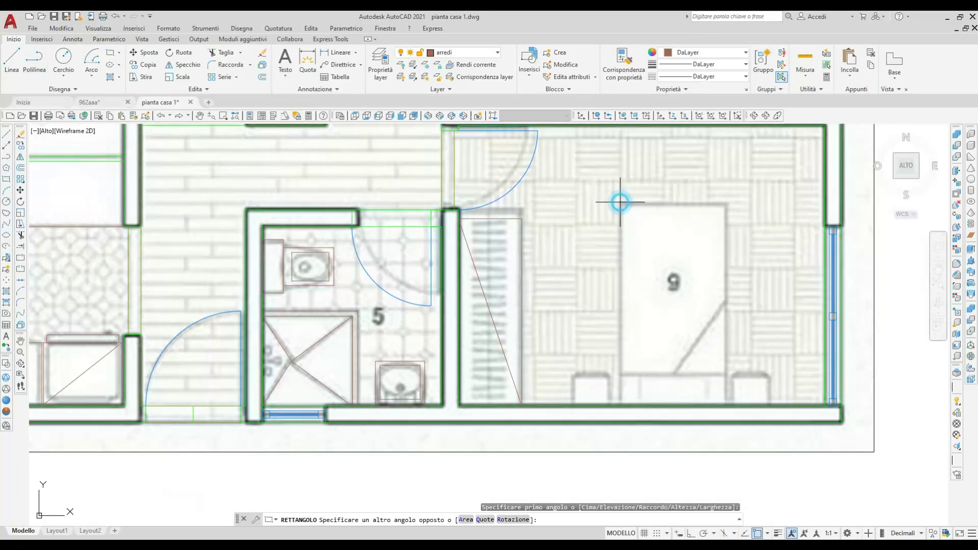
pyautogui.scroll(6, 727, 399)
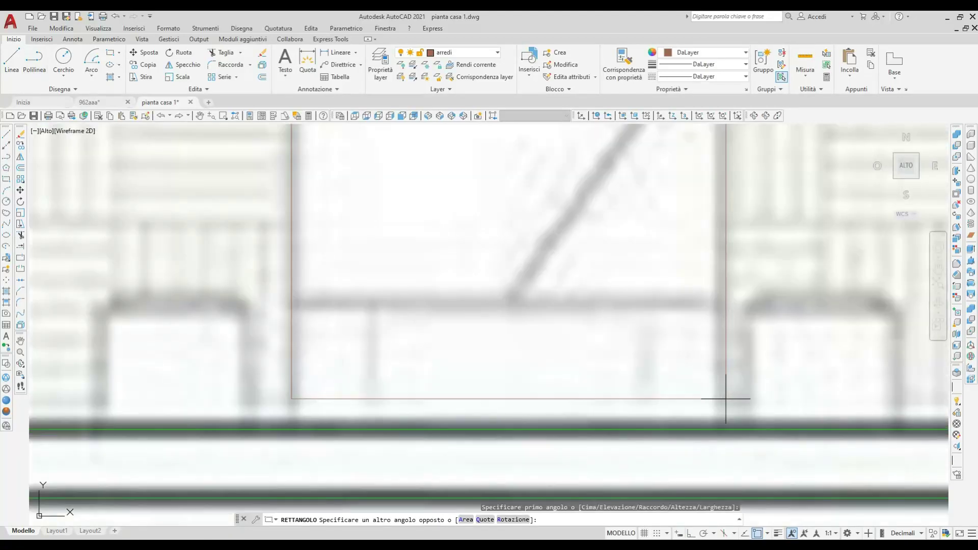
pyautogui.click(720, 419)
pyautogui.press('Return')
pyautogui.scroll(-3, 683, 399)
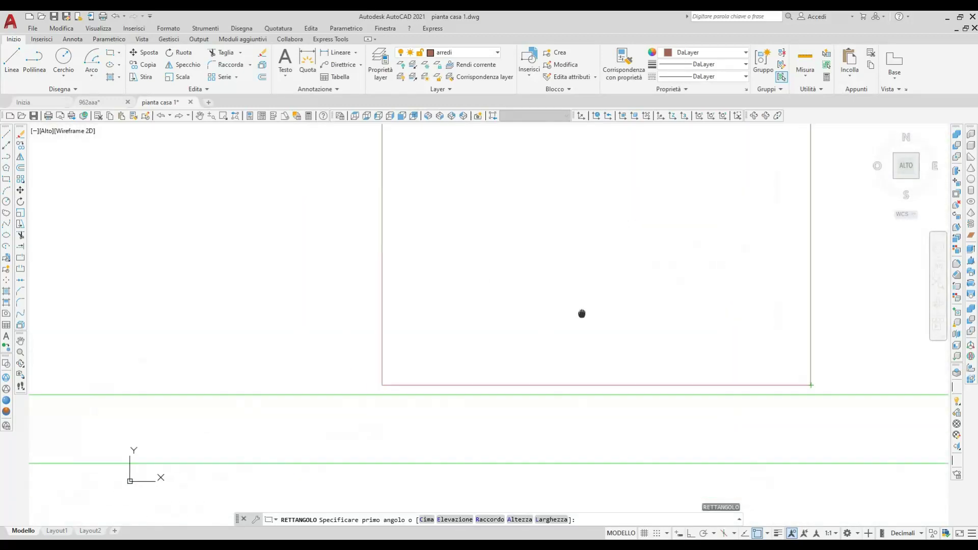
pyautogui.click(426, 345)
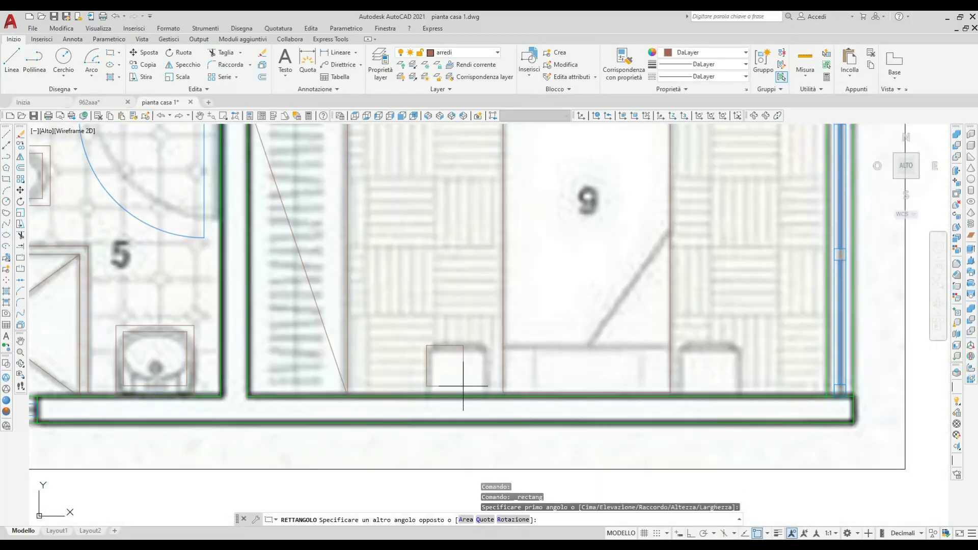
pyautogui.scroll(2, 485, 389)
pyautogui.click(488, 394)
pyautogui.press('Return')
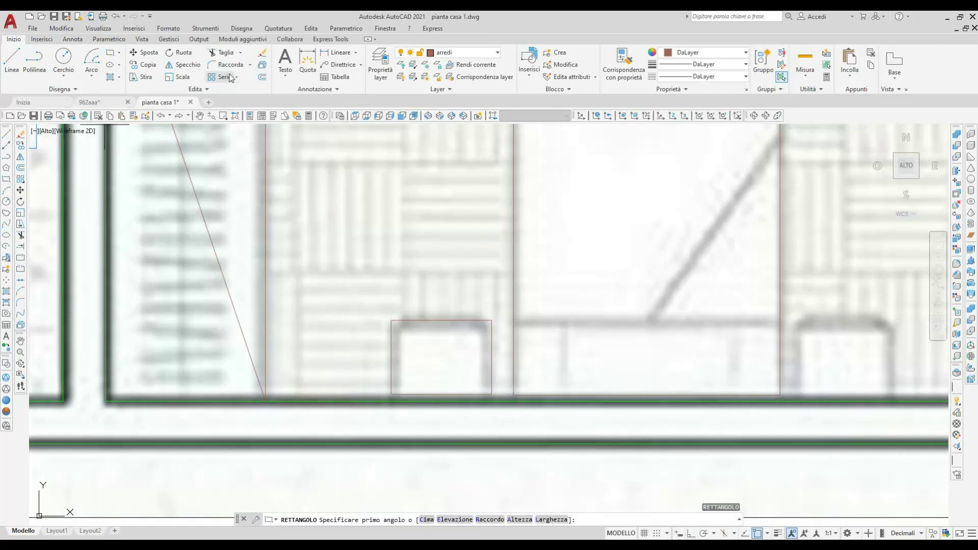
# - Mirror the left bedside table about the bed's centre line, keeping the original
pyautogui.click(182, 65)
pyautogui.click(457, 345)
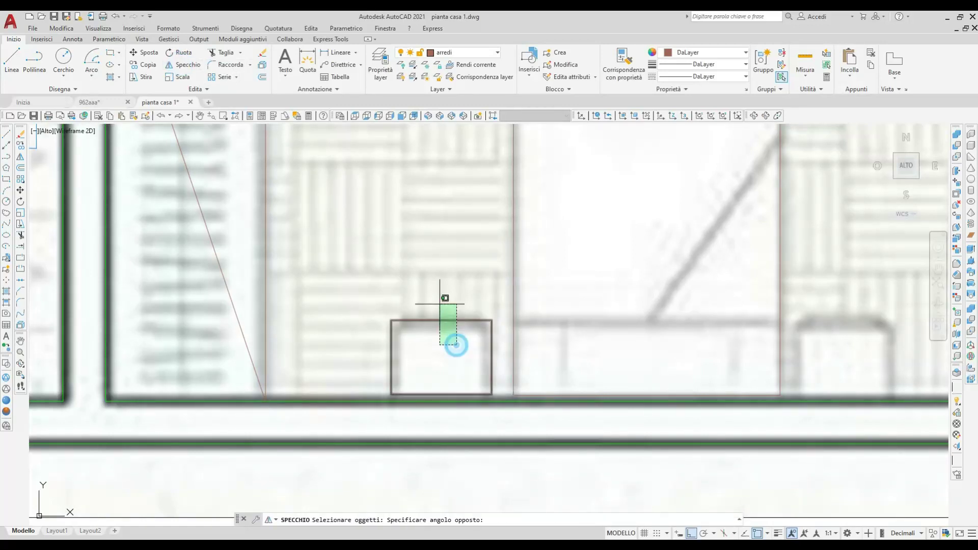
pyautogui.click(441, 304)
pyautogui.rightClick(561, 332)
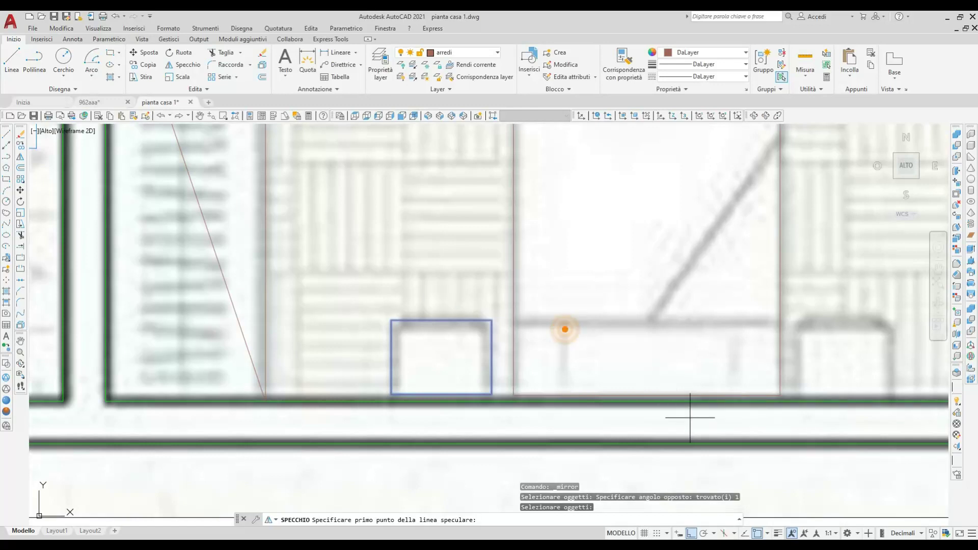
pyautogui.click(648, 395)
pyautogui.click(647, 203)
pyautogui.press('Return')
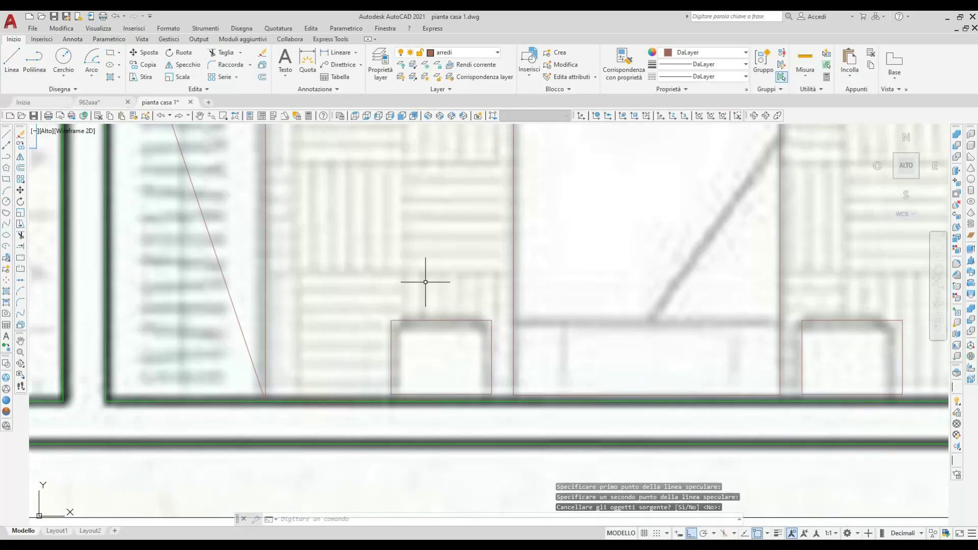
pyautogui.rightClick(411, 282)
# - Draw the pillow line across the bed and a diagonal from its midpoint to the top edge
pyautogui.click(12, 58)
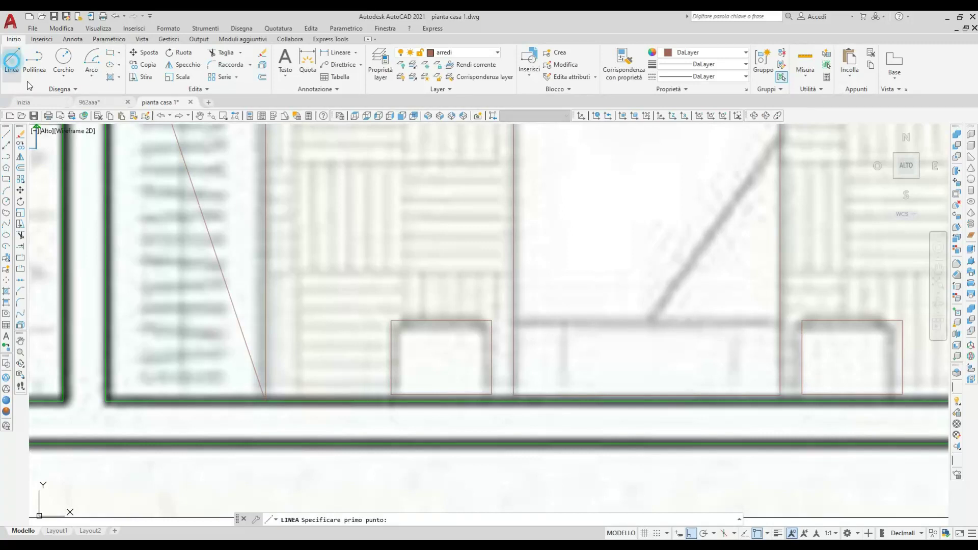
pyautogui.click(514, 315)
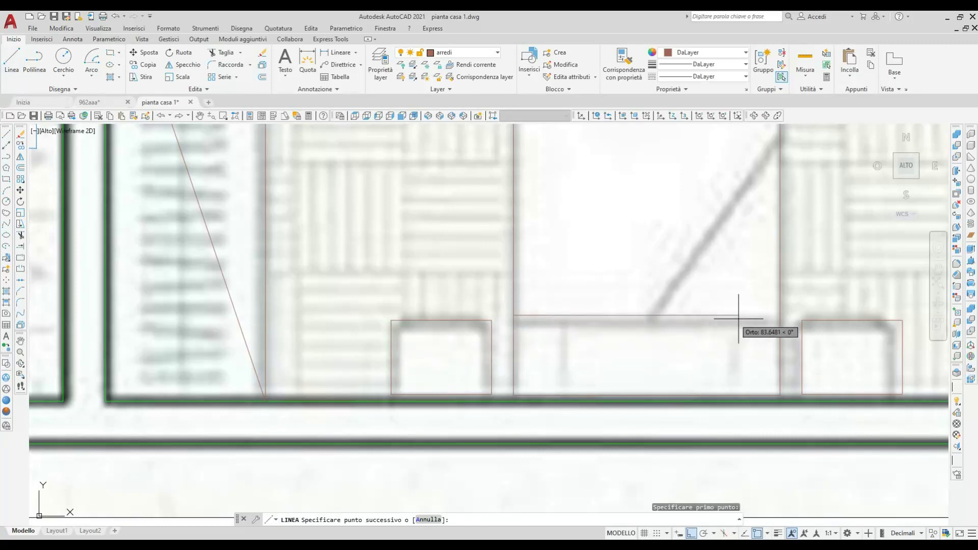
pyautogui.click(779, 316)
pyautogui.rightClick(736, 305)
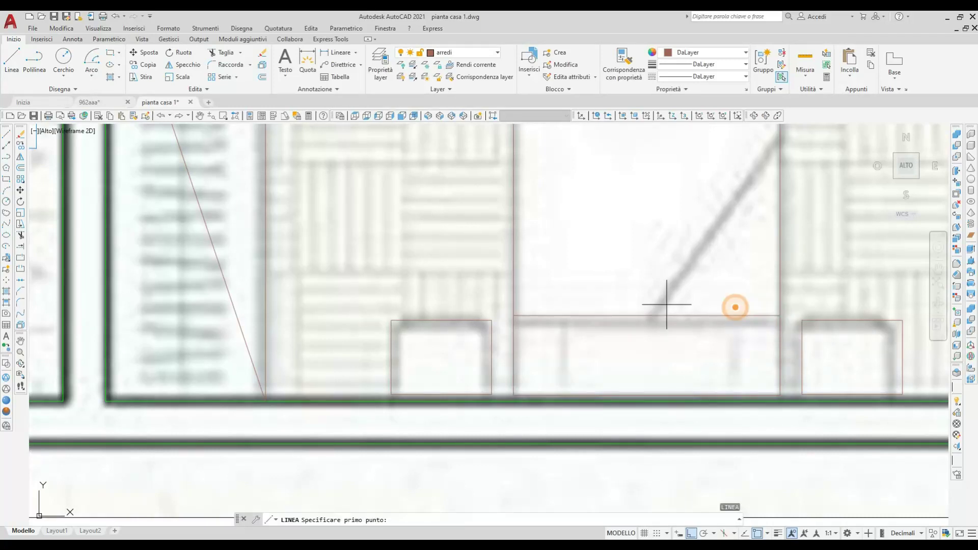
pyautogui.click(647, 315)
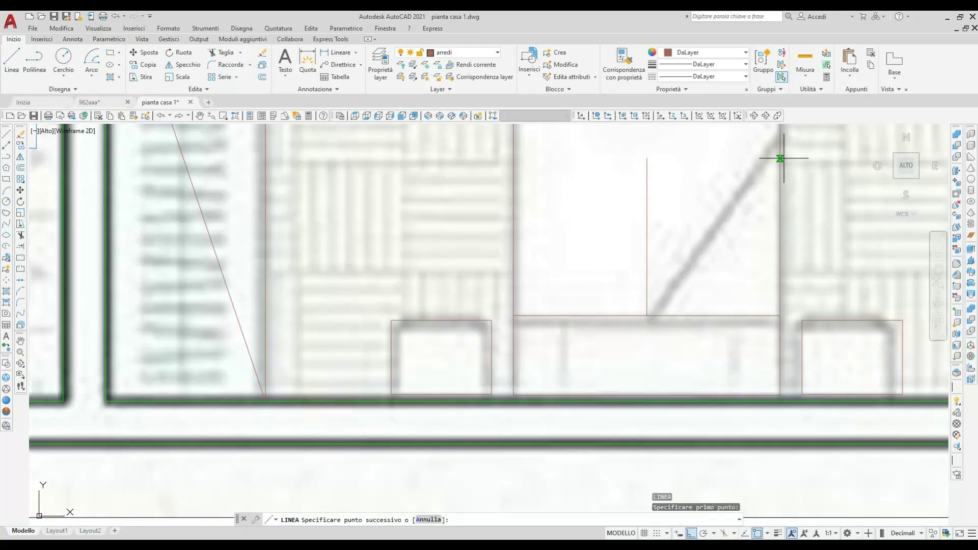
pyautogui.click(780, 158)
pyautogui.rightClick(699, 208)
pyautogui.scroll(-4, 688, 251)
# - Copy bed 9 with its bedside tables into empty space right of the plan
pyautogui.scroll(-3, 637, 296)
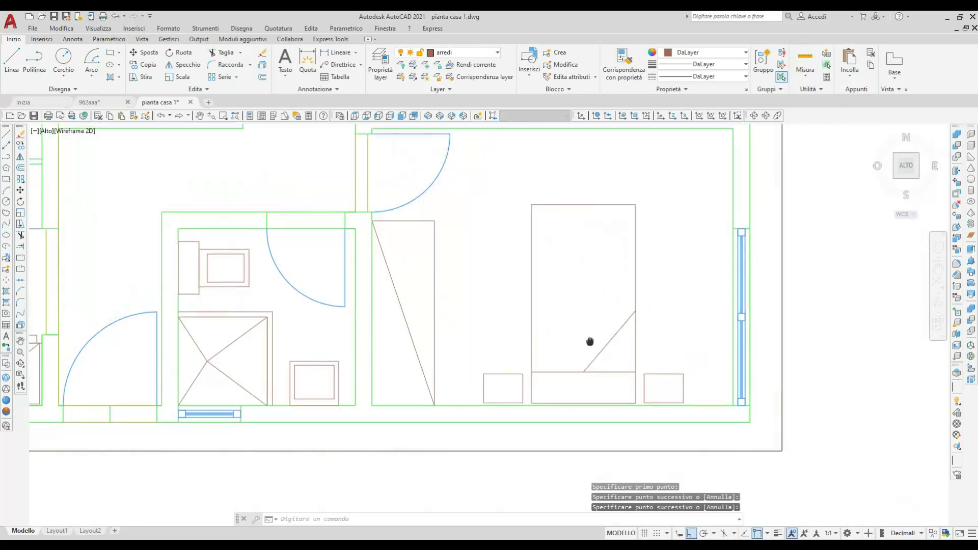
pyautogui.scroll(3, 576, 352)
pyautogui.scroll(2, 540, 382)
pyautogui.scroll(1, 525, 400)
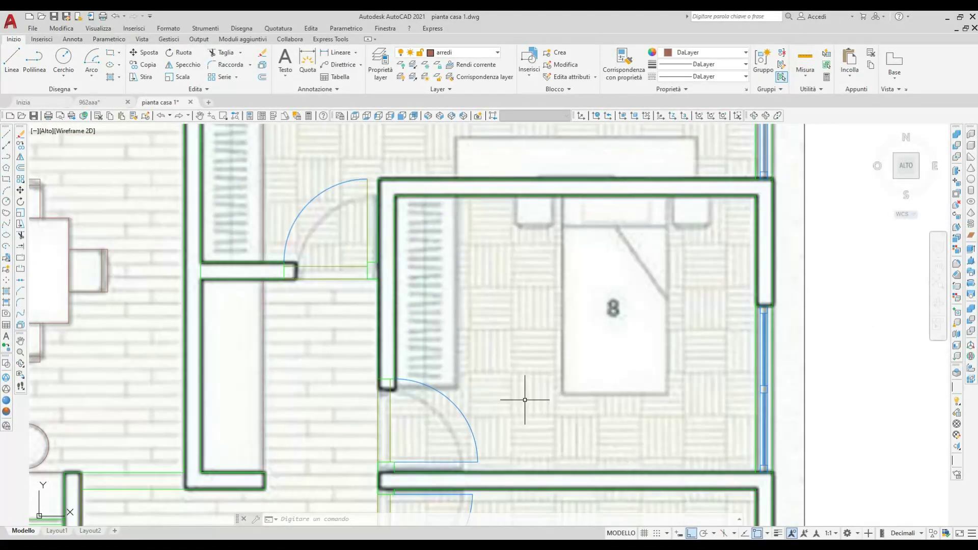
pyautogui.scroll(-2, 525, 400)
pyautogui.moveTo(572, 408); pyautogui.dragTo(458, 291, button='middle')
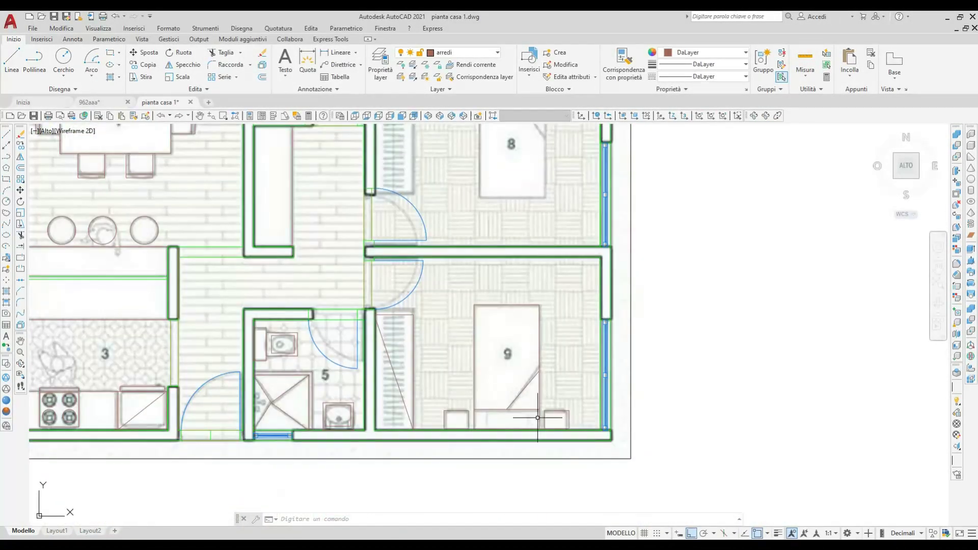
pyautogui.scroll(2, 480, 399)
pyautogui.moveTo(433, 387); pyautogui.dragTo(409, 317, button='middle')
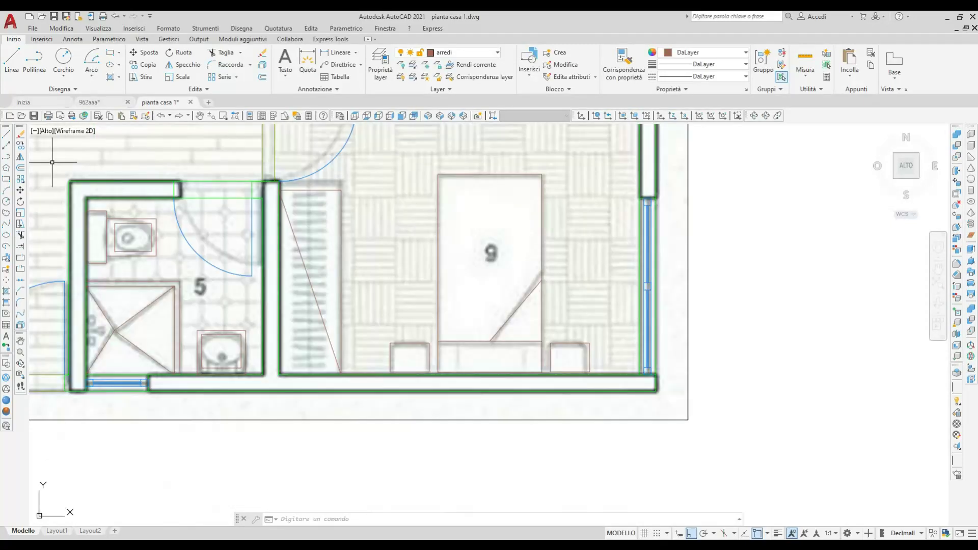
pyautogui.click(21, 145)
pyautogui.click(373, 153)
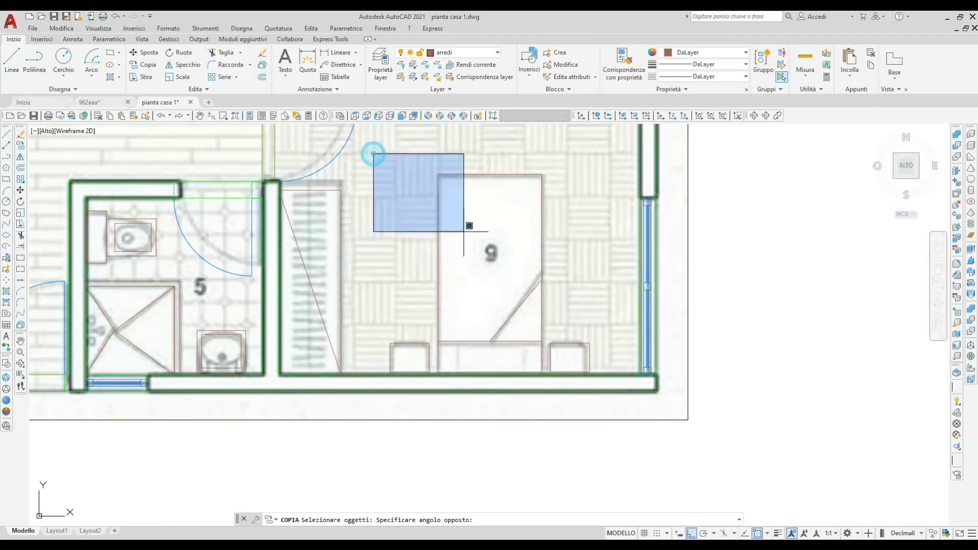
pyautogui.click(610, 427)
pyautogui.press('Return')
pyautogui.click(502, 324)
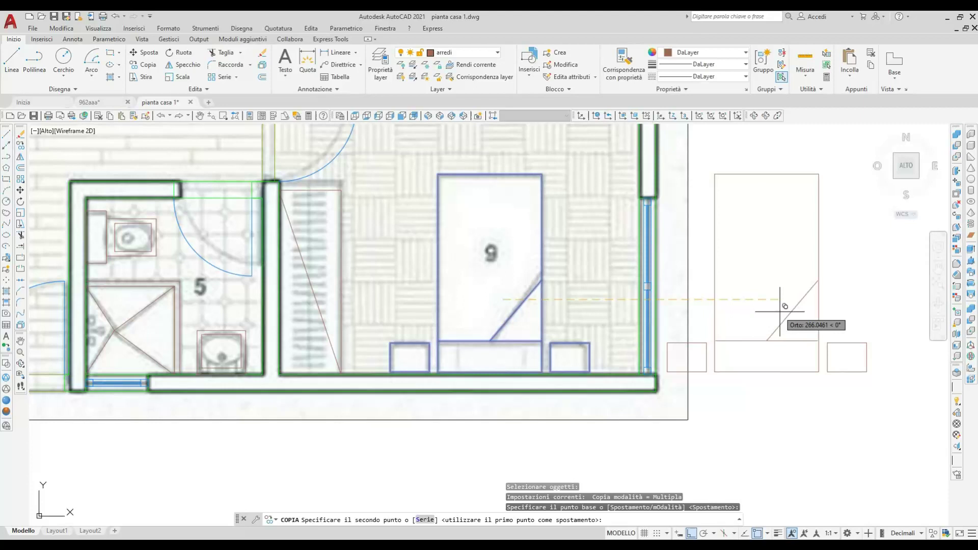
pyautogui.moveTo(859, 312); pyautogui.dragTo(545, 312, button='middle')
pyautogui.click(741, 327)
pyautogui.press('Return')
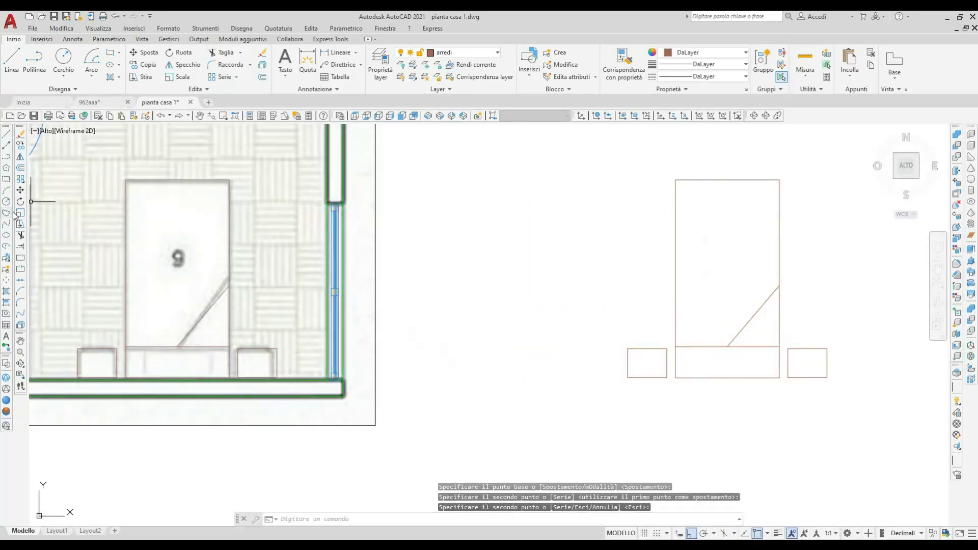
# - Rotate the copied bed and bedside tables 180°
pyautogui.click(21, 201)
pyautogui.click(596, 152)
pyautogui.click(851, 428)
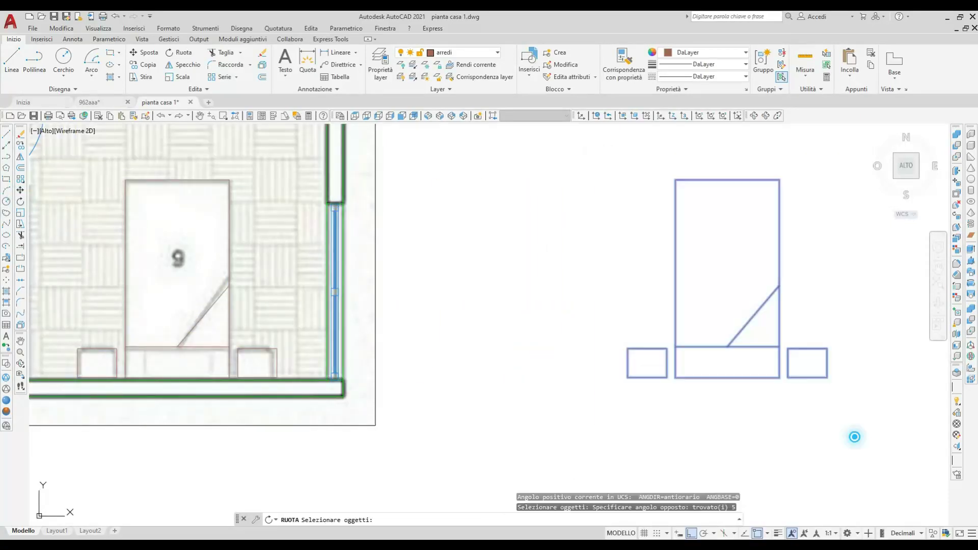
pyautogui.press('Return')
pyautogui.click(730, 274)
pyautogui.write('18')
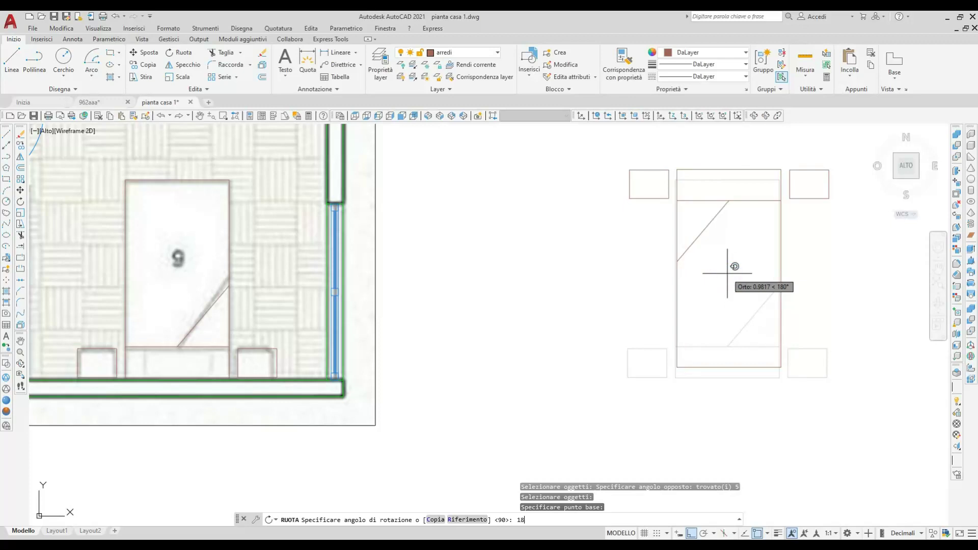
pyautogui.write('0')
pyautogui.press('Return')
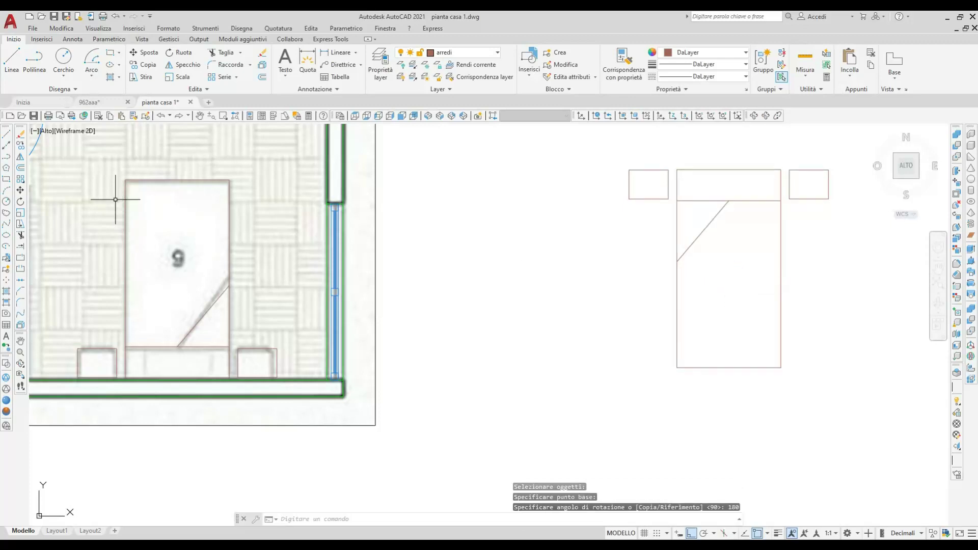
# - Move the rotated bed by its headboard midpoint onto bedroom 8's bed, with Ortho off
pyautogui.click(20, 190)
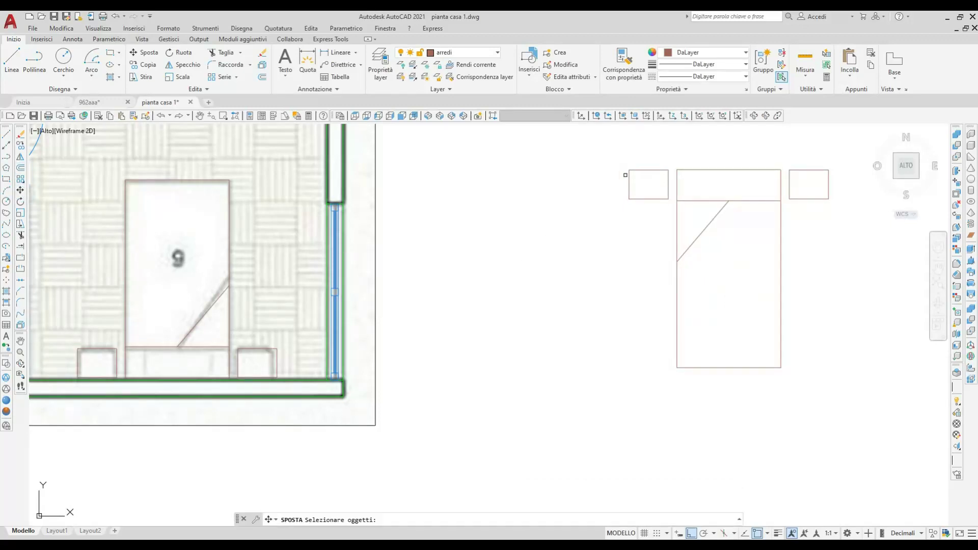
pyautogui.click(591, 148)
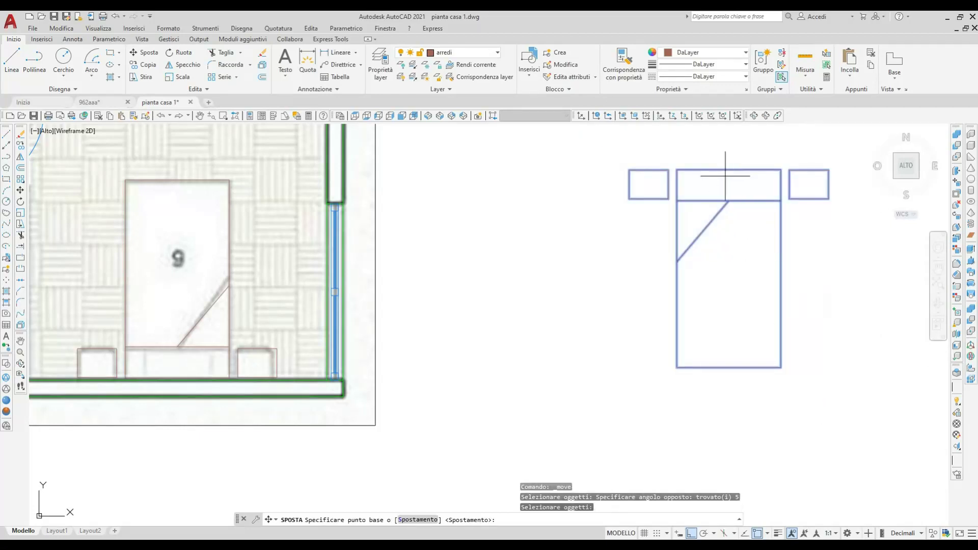
pyautogui.click(730, 169)
pyautogui.scroll(-2, 622, 216)
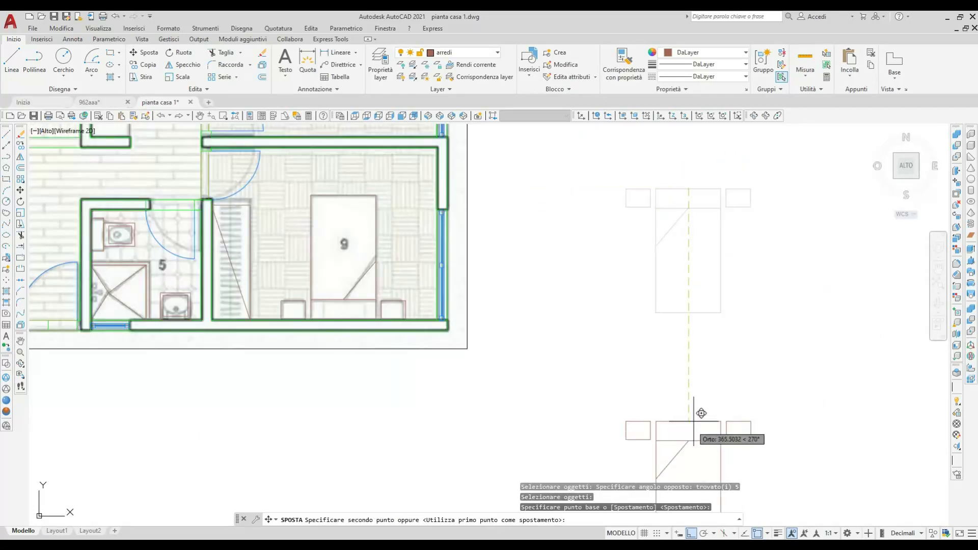
pyautogui.click(692, 534)
pyautogui.moveTo(505, 275); pyautogui.dragTo(691, 400, button='middle')
pyautogui.scroll(4, 647, 379)
pyautogui.scroll(-3, 607, 360)
pyautogui.scroll(5, 594, 304)
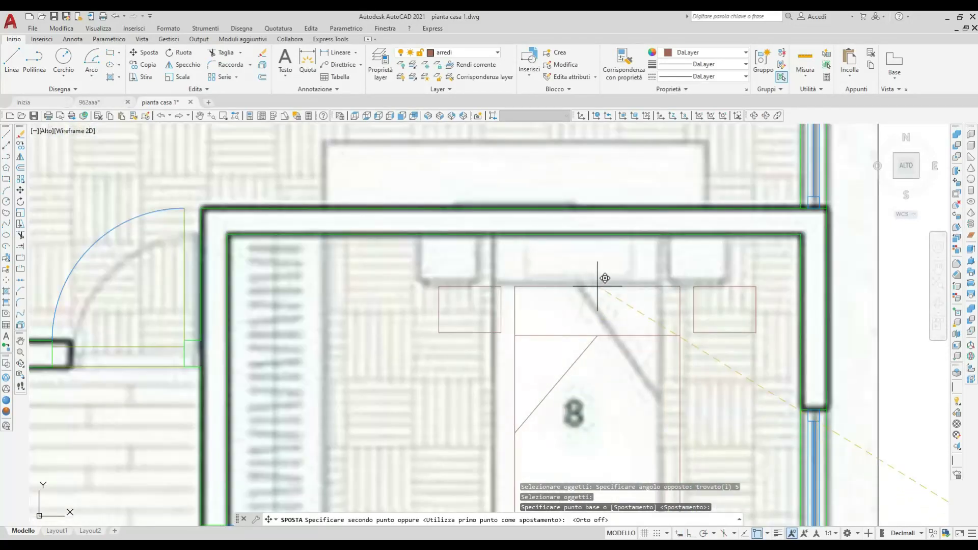
pyautogui.scroll(4, 583, 243)
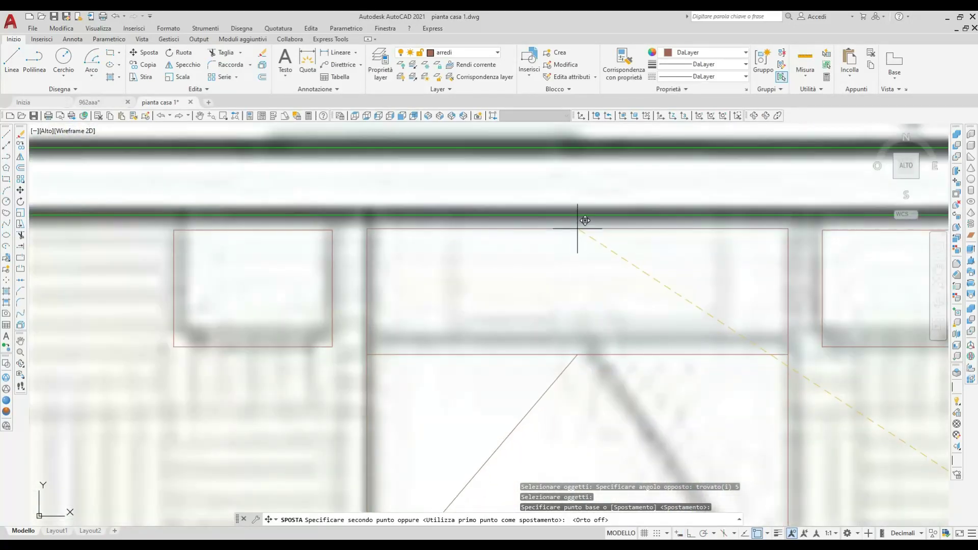
pyautogui.click(576, 222)
pyautogui.press('Return')
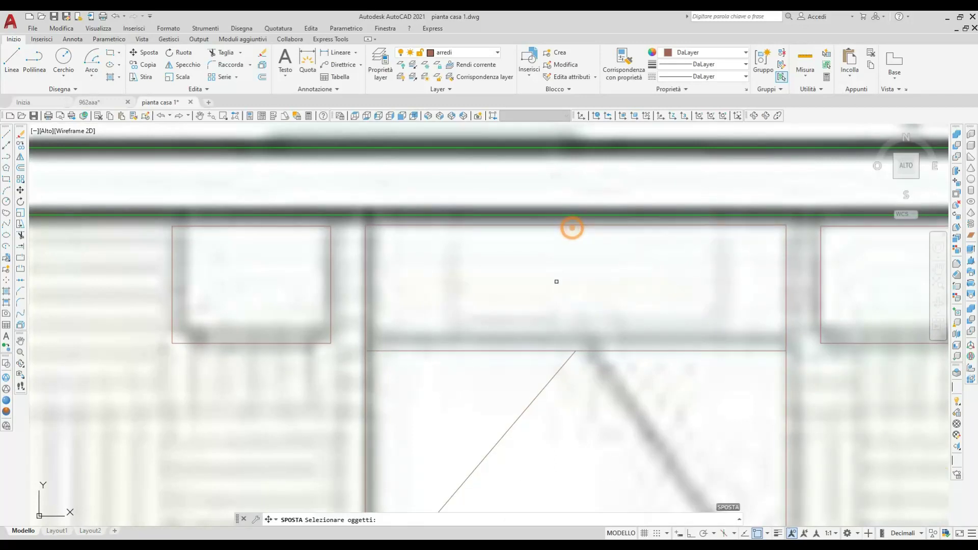
pyautogui.scroll(-6, 552, 296)
pyautogui.moveTo(552, 296); pyautogui.dragTo(589, 237, button='middle')
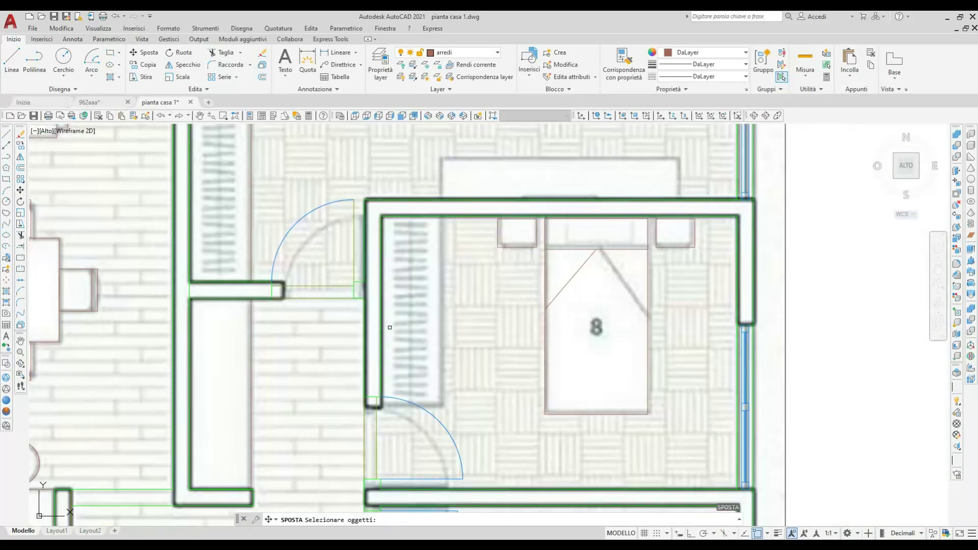
# - With Ortho on, outline bedroom 8's wardrobe: 60 right, up the wall, diagonal back
pyautogui.click(11, 59)
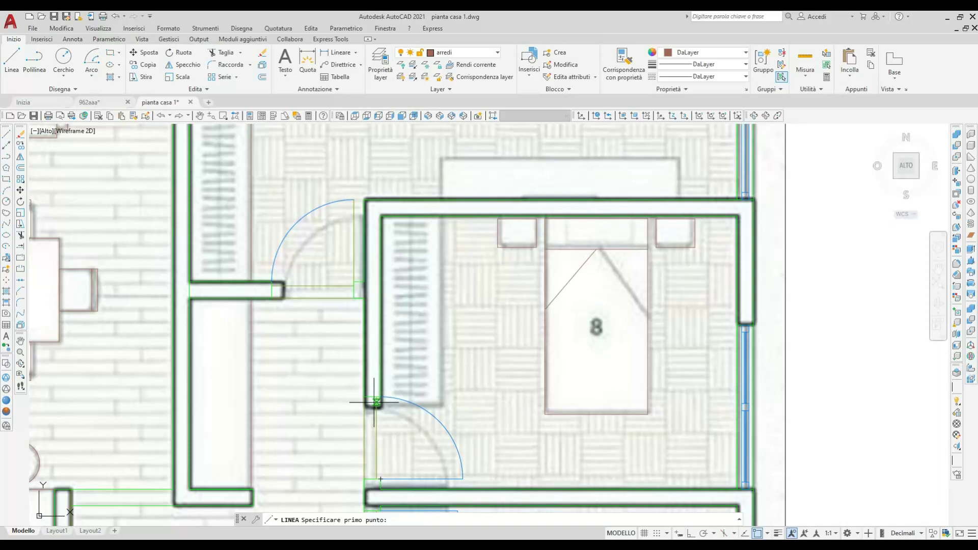
pyautogui.scroll(4, 375, 403)
pyautogui.click(386, 366)
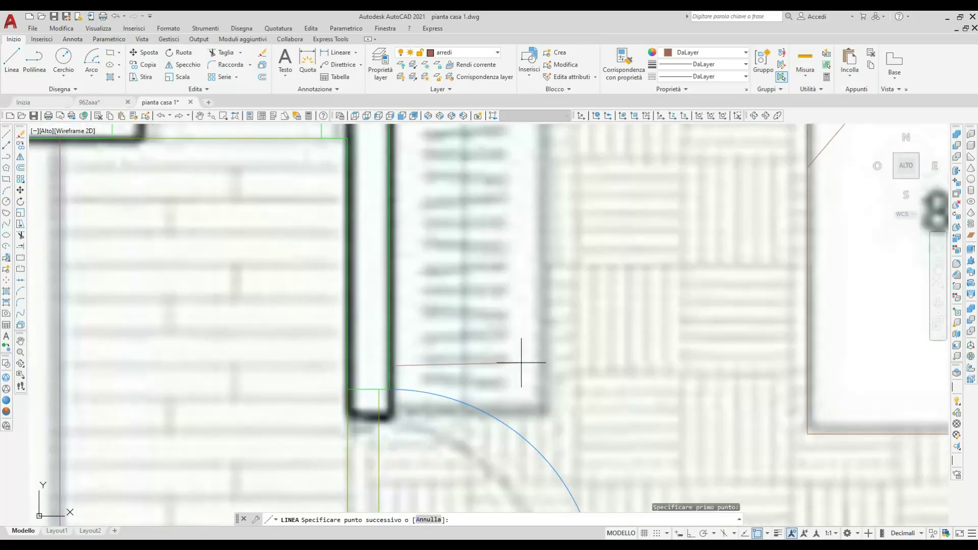
pyautogui.press('F8')
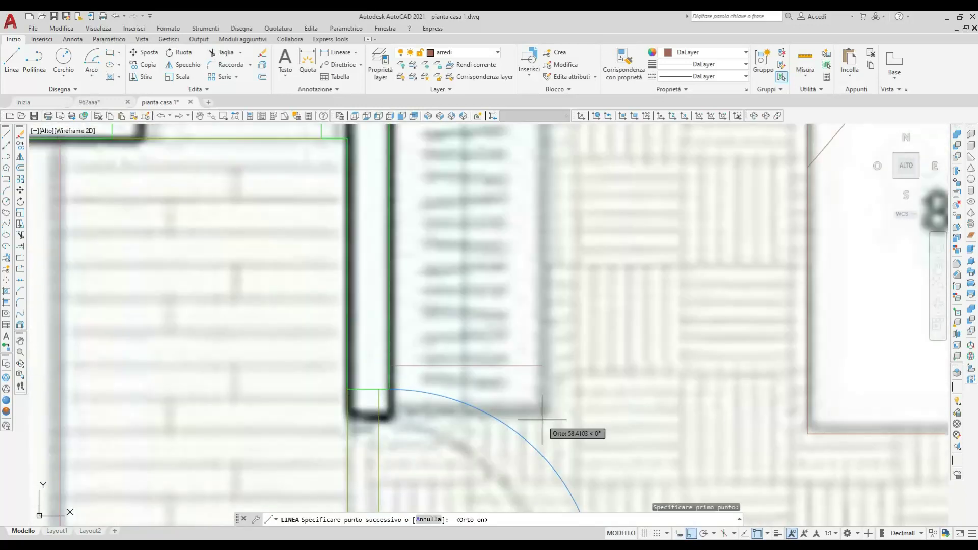
pyautogui.write('60')
pyautogui.press('Return')
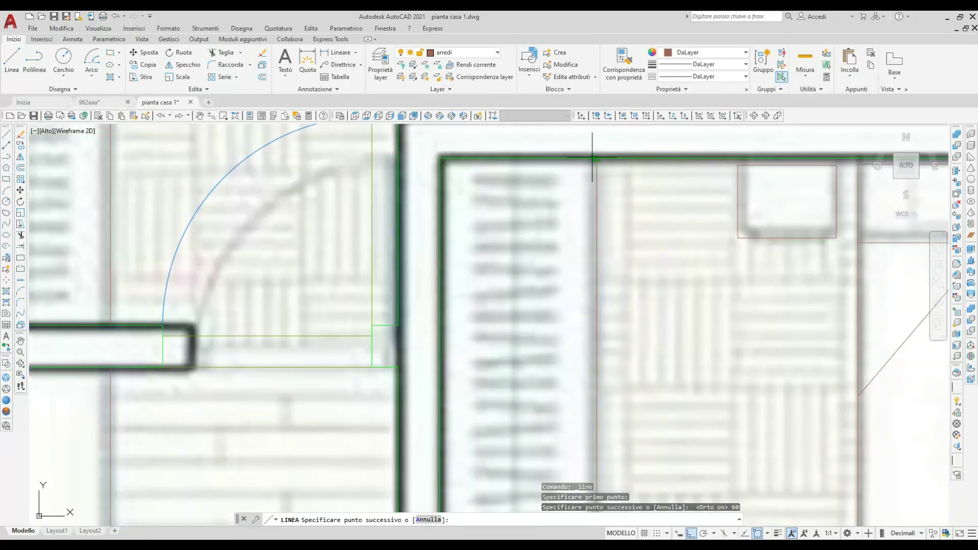
pyautogui.click(593, 156)
pyautogui.moveTo(544, 307); pyautogui.dragTo(597, 162, button='middle')
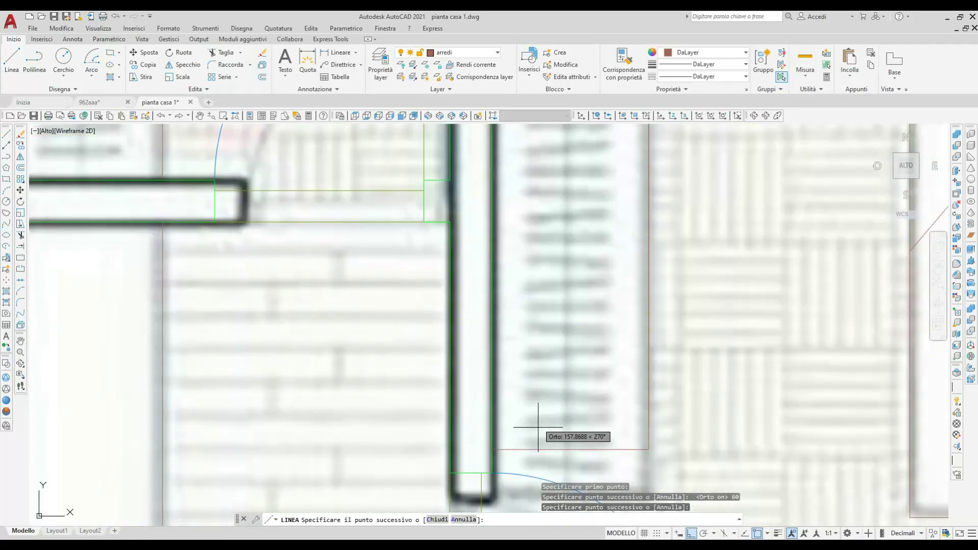
pyautogui.click(495, 450)
pyautogui.press('Return')
pyautogui.scroll(-5, 617, 360)
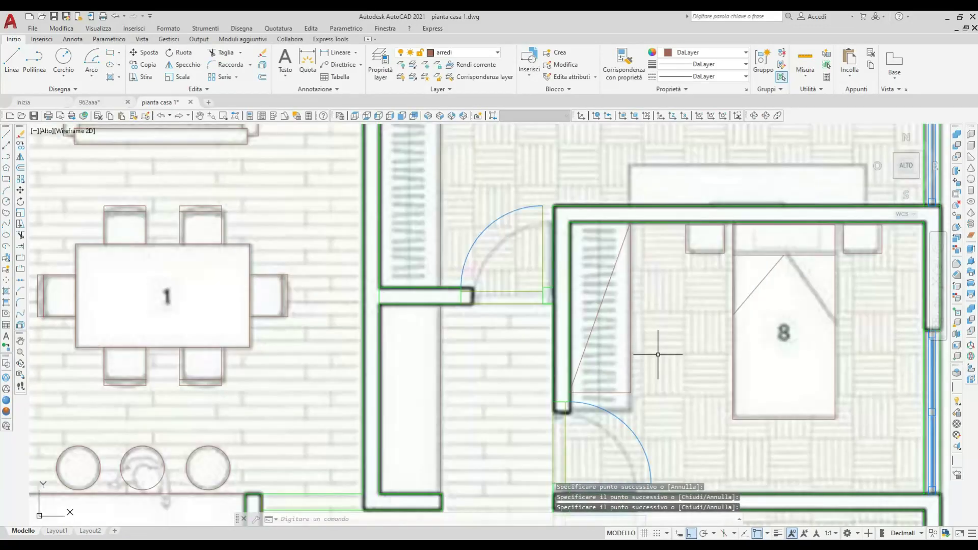
pyautogui.scroll(-2, 553, 400)
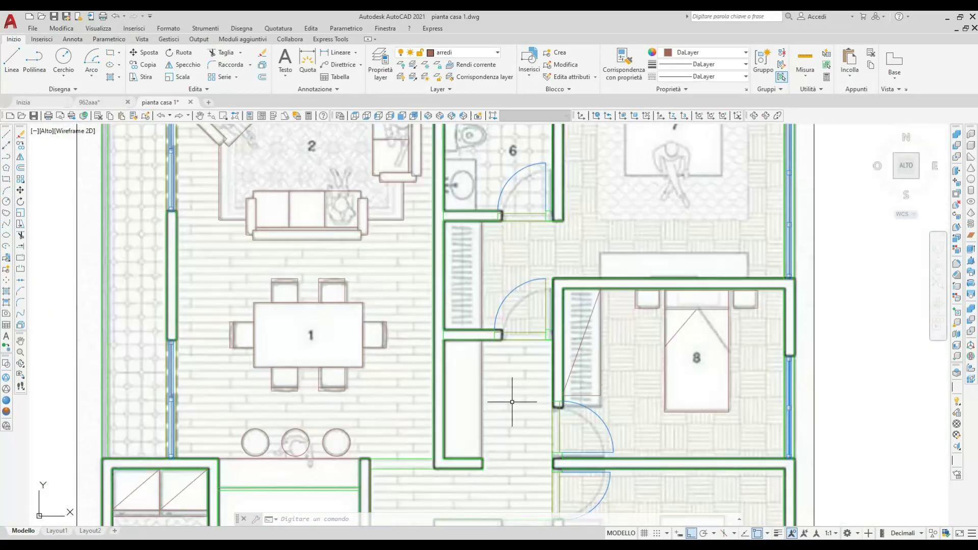
# - Draw a diagonal line across the hallway wardrobe
pyautogui.click(12, 60)
pyautogui.scroll(2, 472, 361)
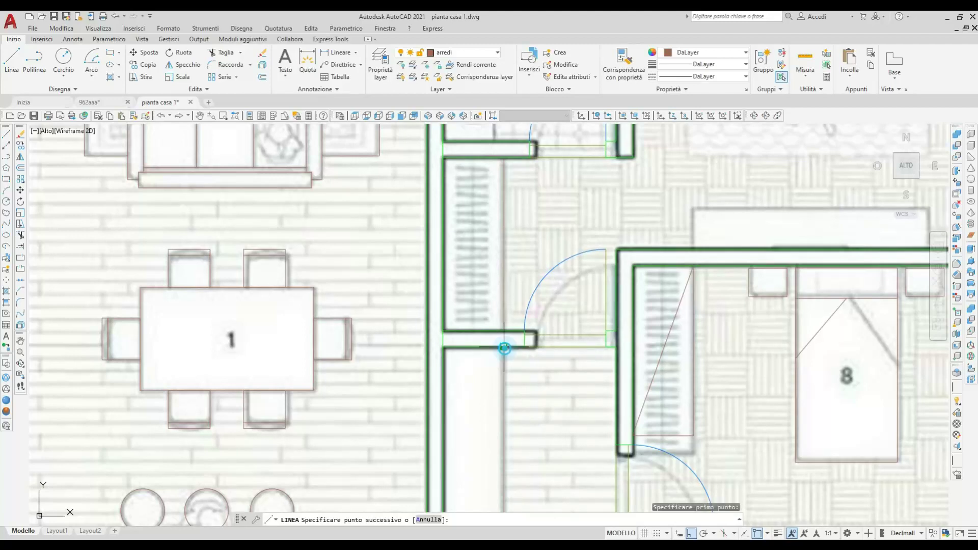
pyautogui.moveTo(504, 347); pyautogui.dragTo(566, 172, button='middle')
pyautogui.click(504, 353)
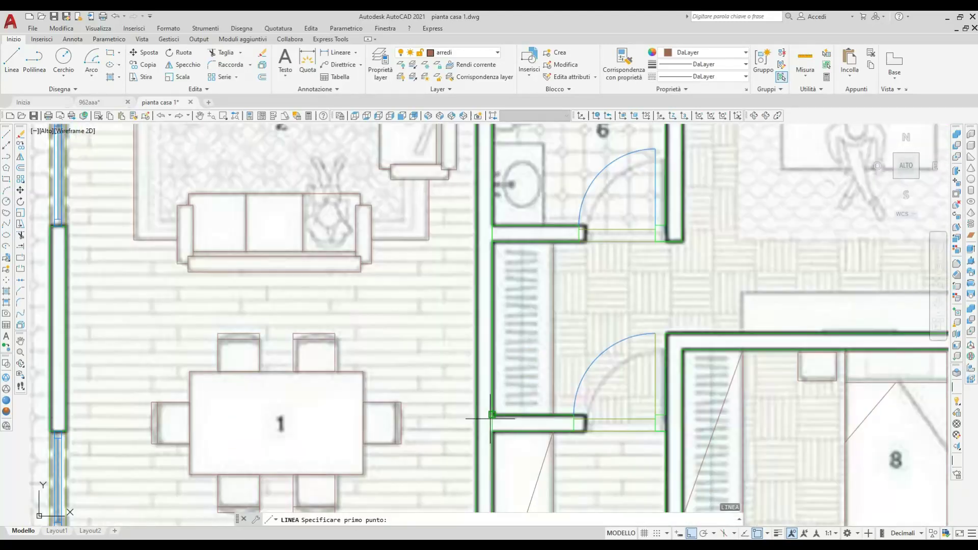
pyautogui.click(492, 414)
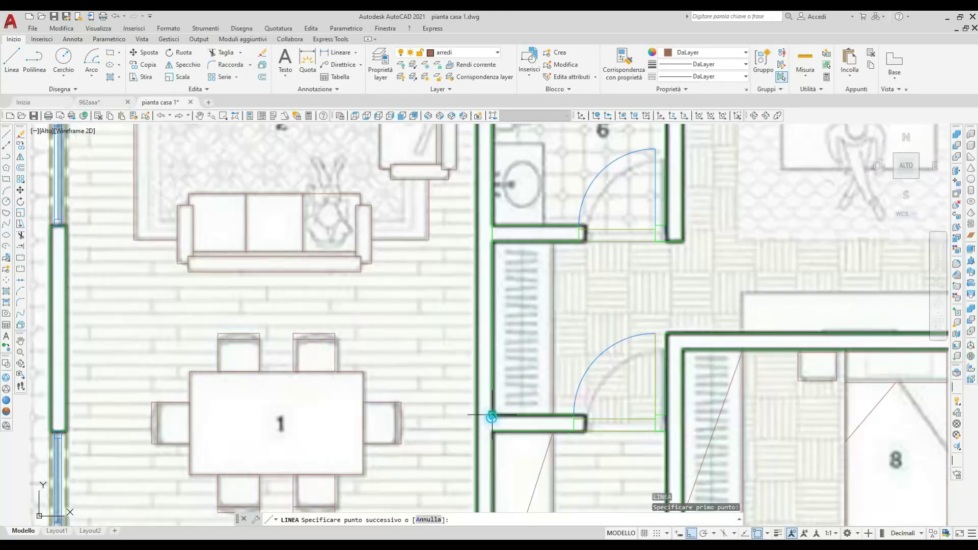
pyautogui.click(551, 244)
pyautogui.press('Return')
pyautogui.scroll(-3, 568, 278)
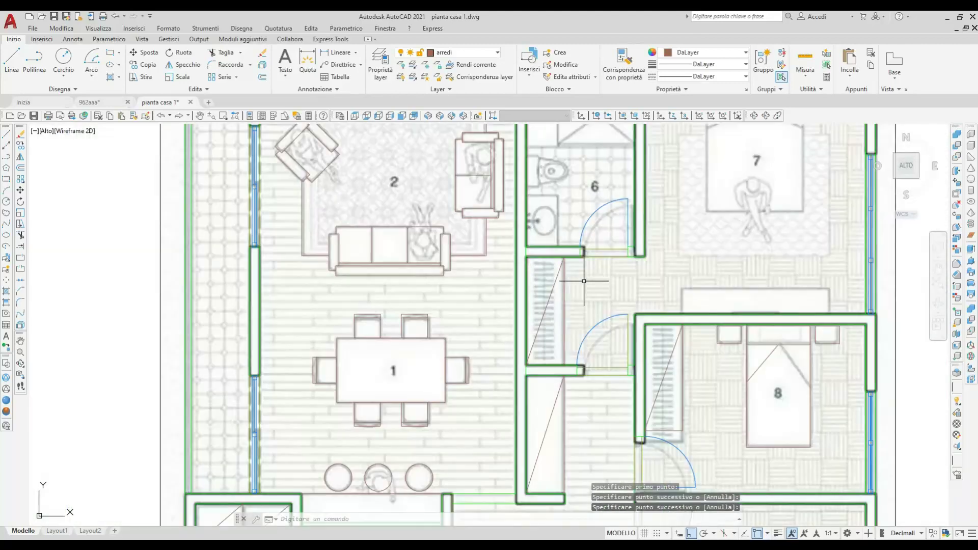
pyautogui.moveTo(589, 280); pyautogui.dragTo(498, 432, button='middle')
pyautogui.moveTo(640, 303)
pyautogui.mouseDown(button='middle')
pyautogui.moveTo(382, 255)
pyautogui.moveTo(415, 290)
pyautogui.mouseUp(button='middle')
pyautogui.scroll(2, 471, 287)
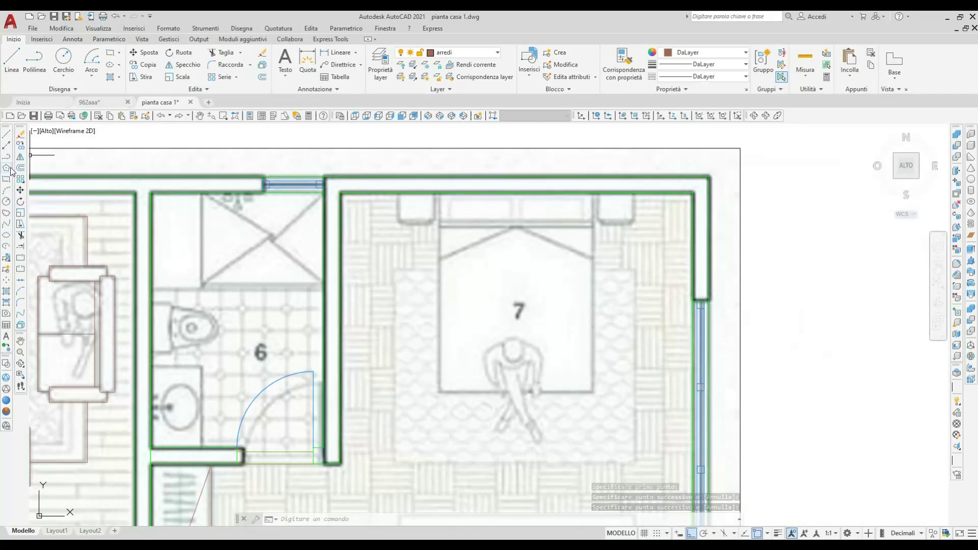
# - Draw a rectangle outlining the bed in room 7 from the wall corner
pyautogui.write('rec')
pyautogui.press('Return')
pyautogui.scroll(2, 367, 224)
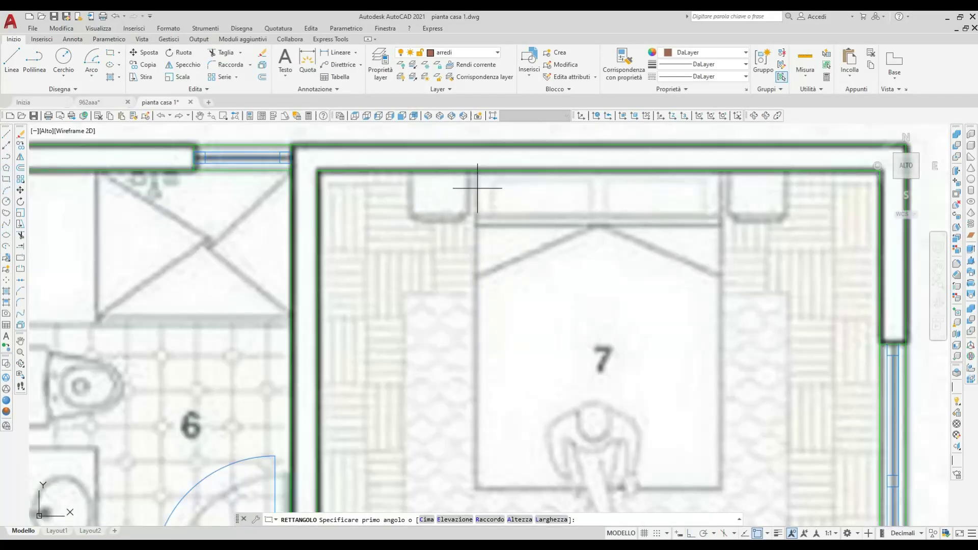
pyautogui.scroll(2, 474, 178)
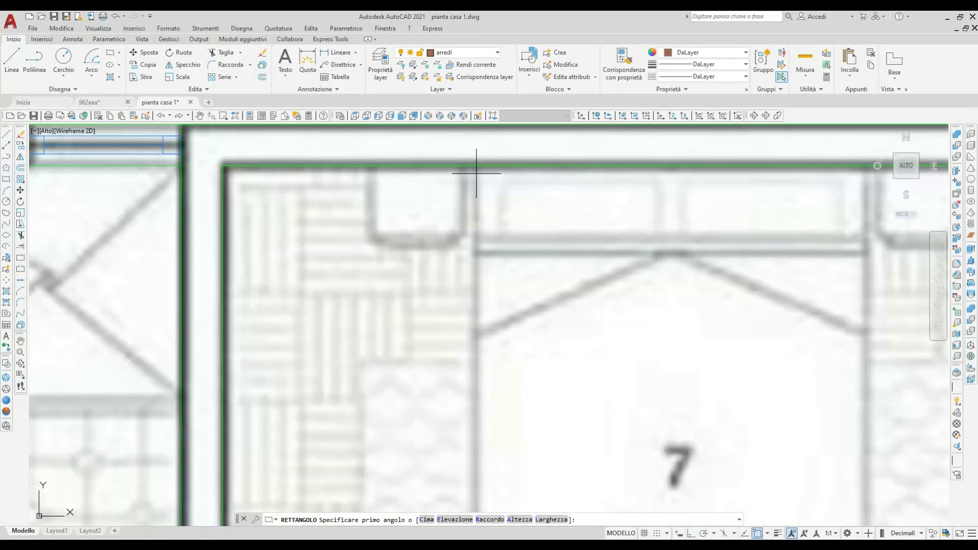
pyautogui.click(475, 172)
pyautogui.scroll(-2, 475, 173)
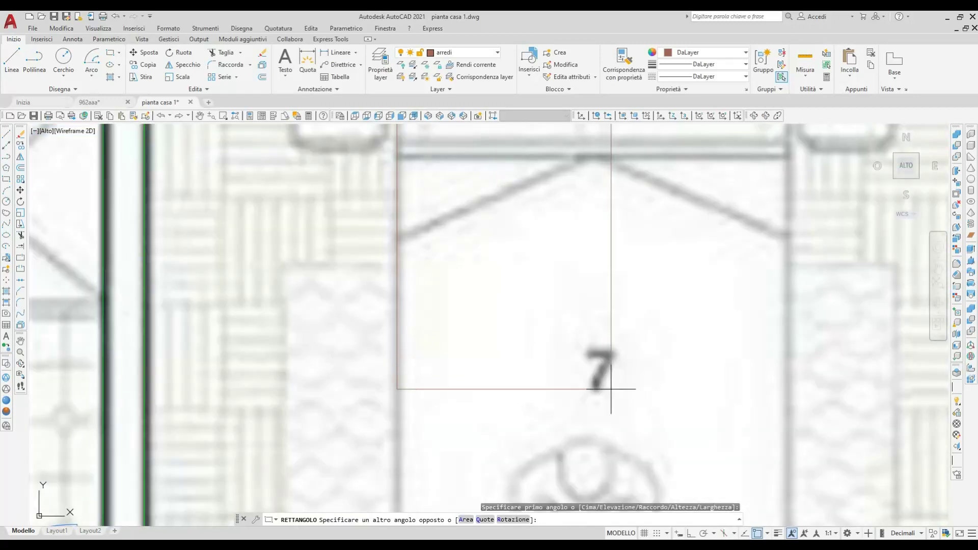
pyautogui.scroll(-1, 637, 410)
pyautogui.moveTo(685, 482); pyautogui.dragTo(612, 362, button='middle')
pyautogui.click(647, 387)
pyautogui.press('Return')
pyautogui.moveTo(530, 216); pyautogui.dragTo(563, 343, button='middle')
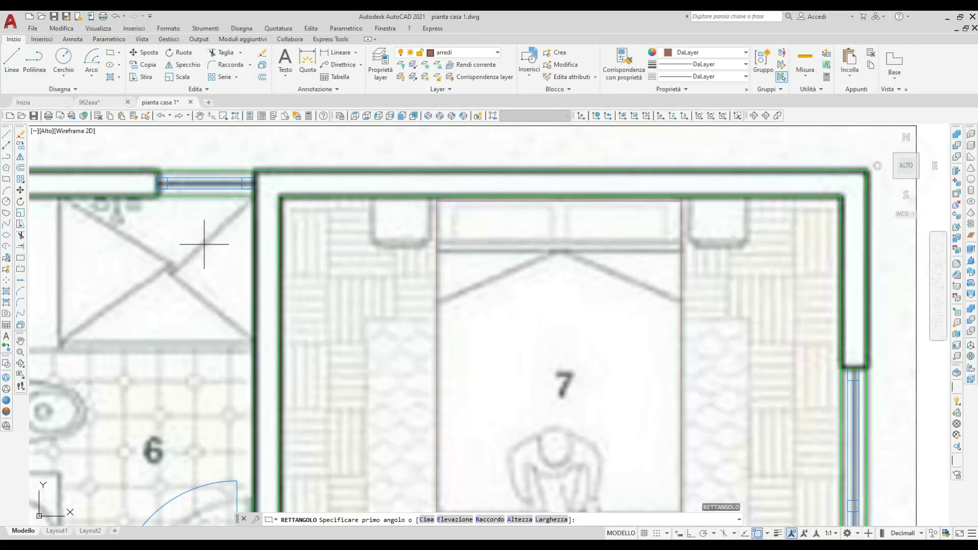
# - Draw the headboard line, a pillow divider from its midpoint, and the left diagonal fold
pyautogui.click(11, 58)
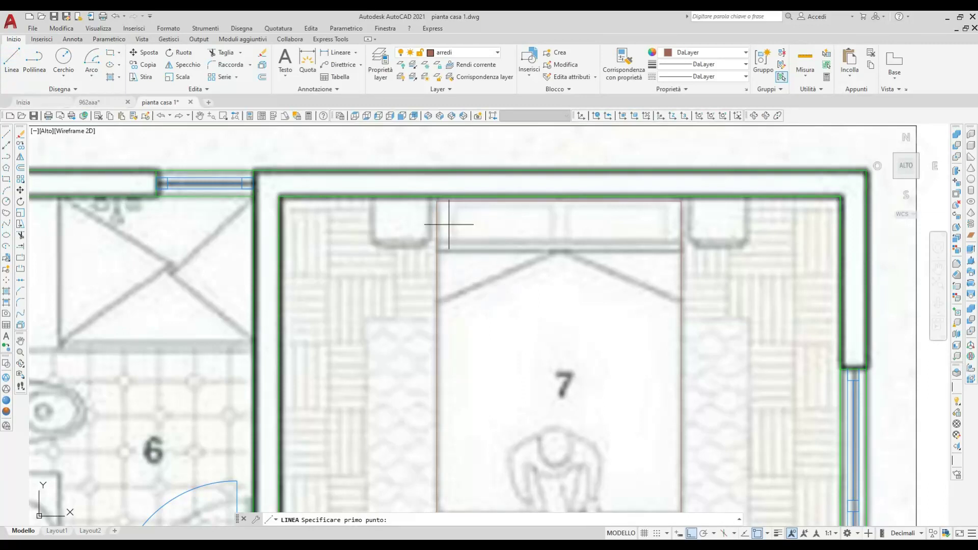
pyautogui.click(437, 250)
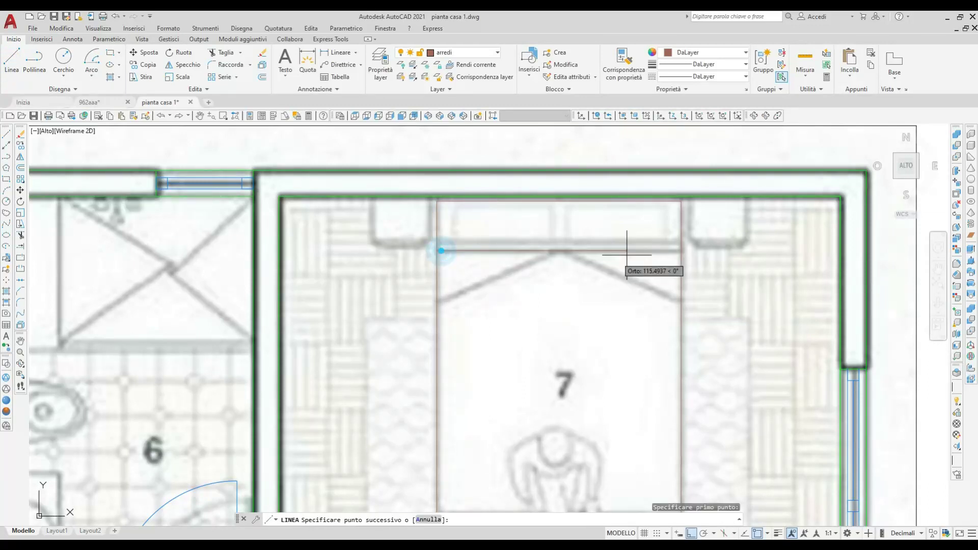
pyautogui.click(678, 251)
pyautogui.press('Return')
pyautogui.rightClick(665, 246)
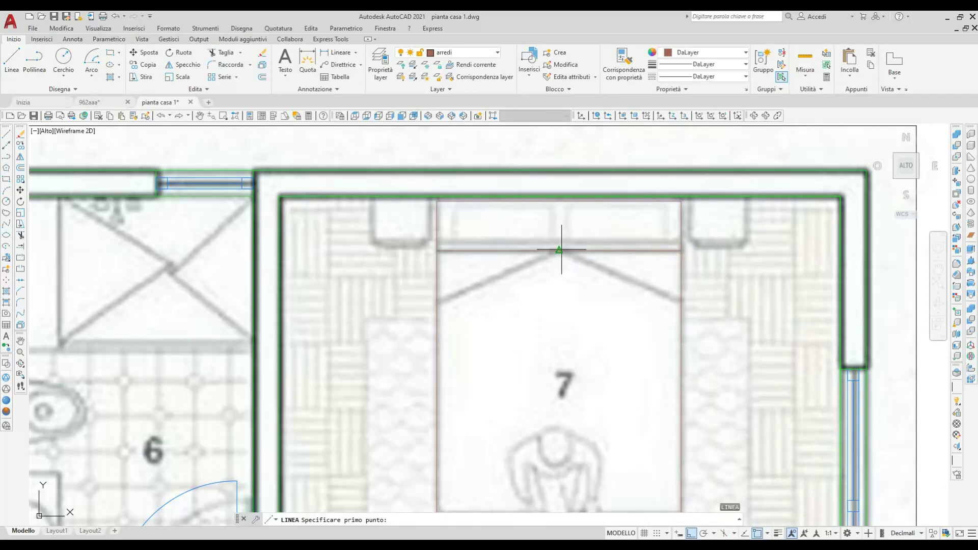
pyautogui.click(562, 250)
pyautogui.click(556, 203)
pyautogui.rightClick(431, 220)
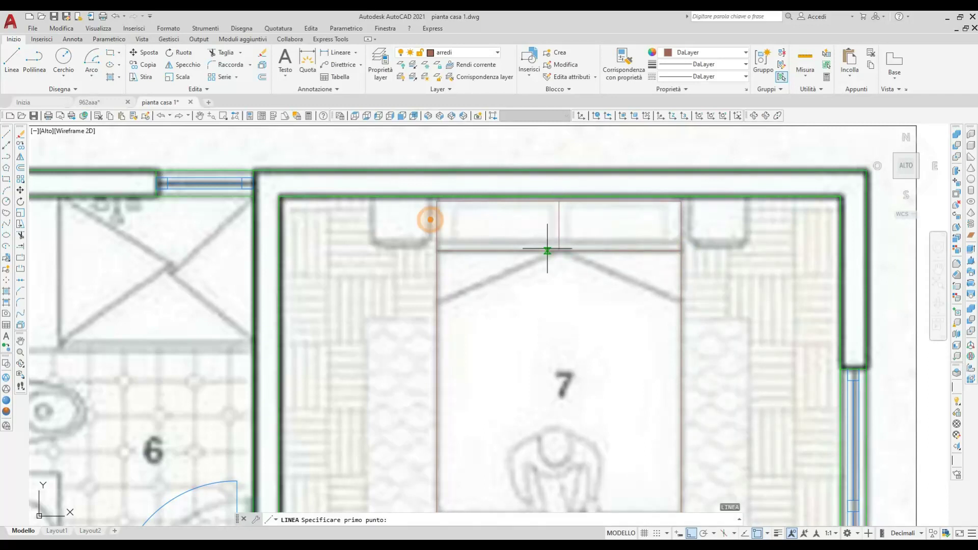
pyautogui.click(559, 251)
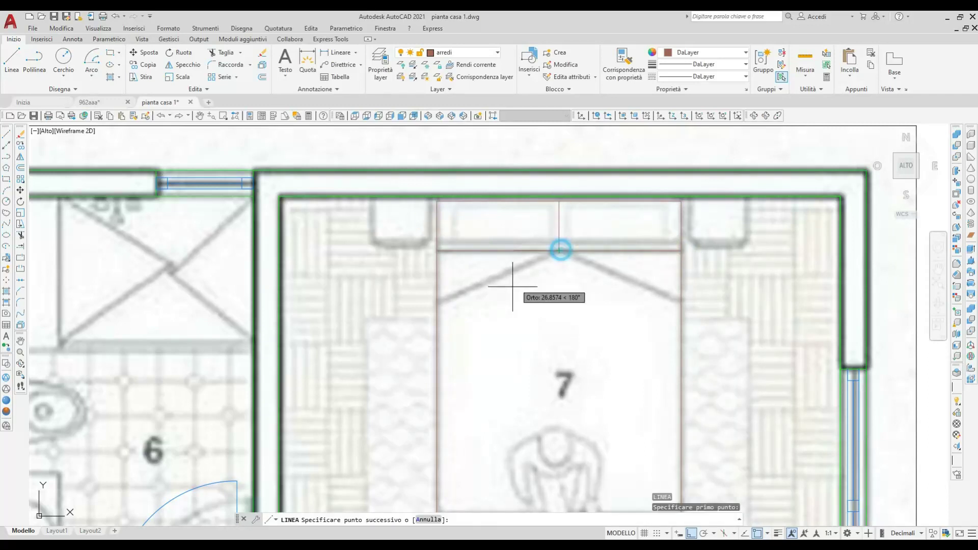
pyautogui.click(437, 314)
pyautogui.press('Return')
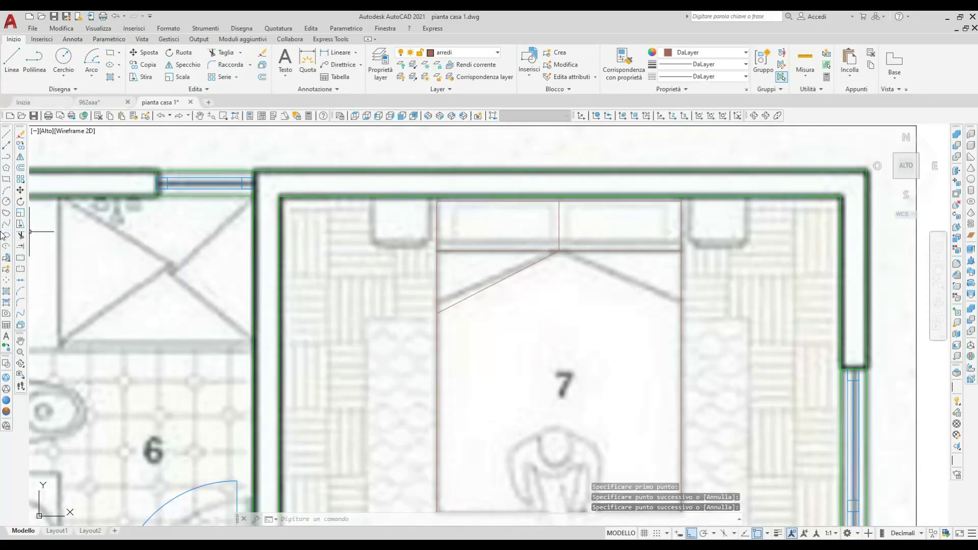
# - Mirror the bed's diagonal fold to the right side, keeping the original
pyautogui.click(20, 156)
pyautogui.click(493, 283)
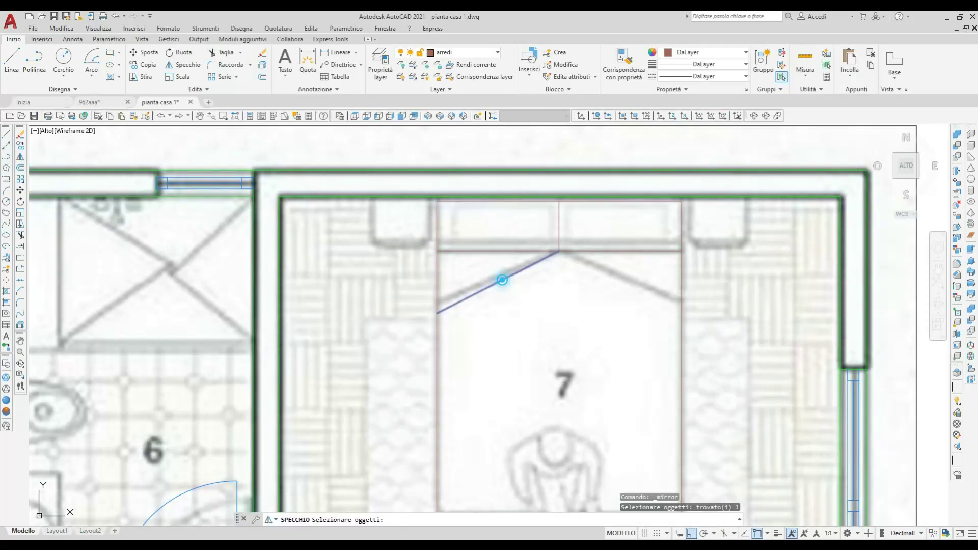
pyautogui.rightClick(500, 278)
pyautogui.rightClick(557, 325)
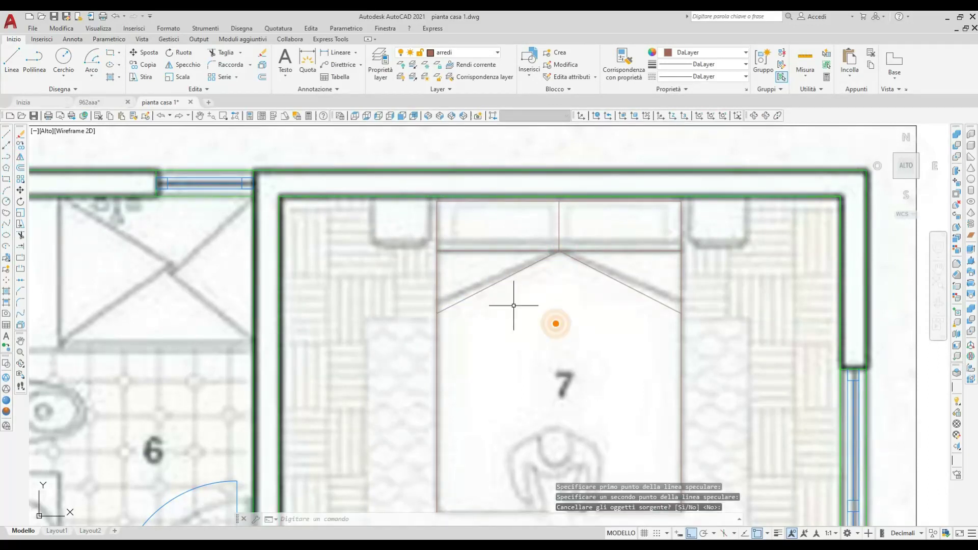
# - Draw a rectangle over room 7's left bedside table
pyautogui.click(5, 181)
pyautogui.scroll(2, 459, 225)
pyautogui.scroll(2, 420, 214)
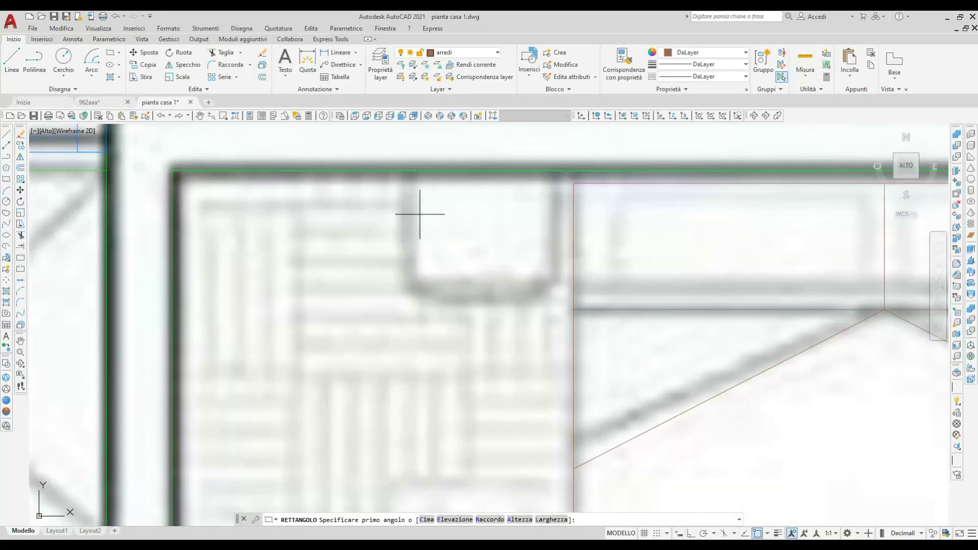
pyautogui.click(403, 178)
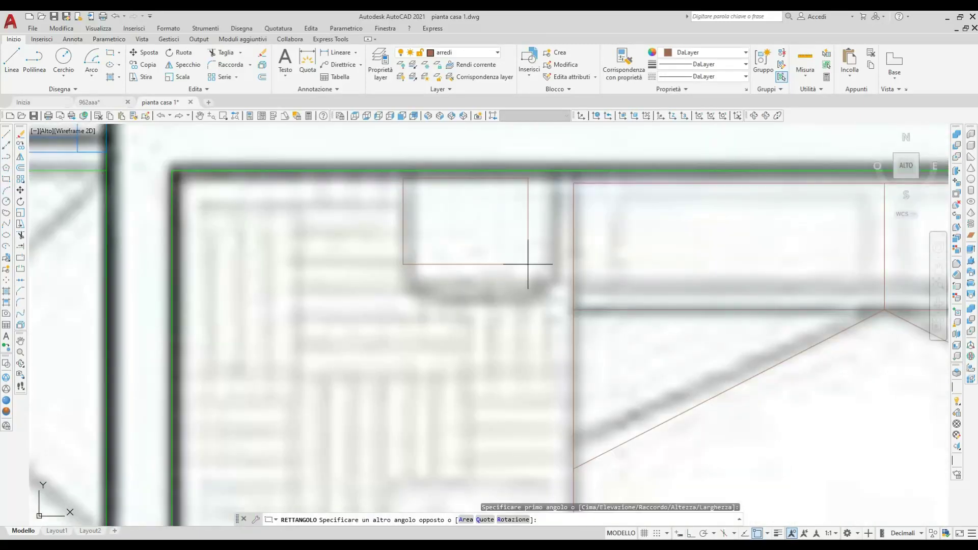
pyautogui.click(562, 298)
pyautogui.press('Return')
pyautogui.scroll(-2, 481, 256)
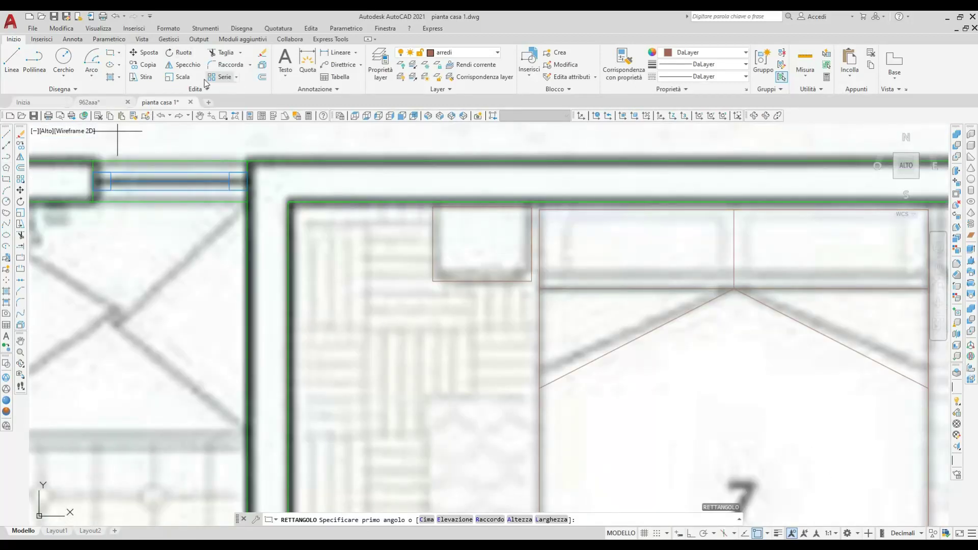
# - Mirror the bedside table about the bed's centre to the right side, keeping the original
pyautogui.click(181, 64)
pyautogui.click(482, 287)
pyautogui.click(467, 265)
pyautogui.press('Return')
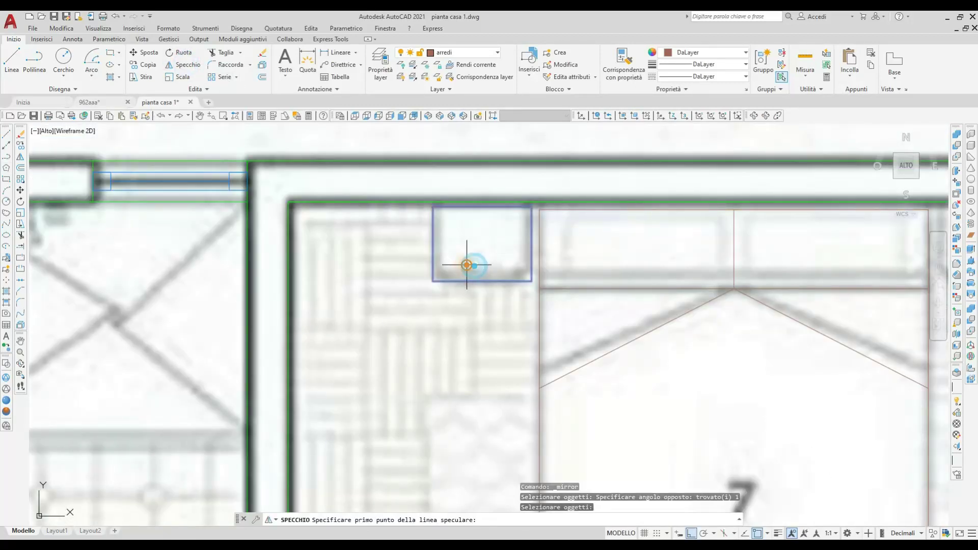
pyautogui.click(734, 288)
pyautogui.click(726, 413)
pyautogui.press('Return')
pyautogui.scroll(-2, 642, 352)
pyautogui.scroll(-1, 642, 352)
pyautogui.scroll(-1, 530, 312)
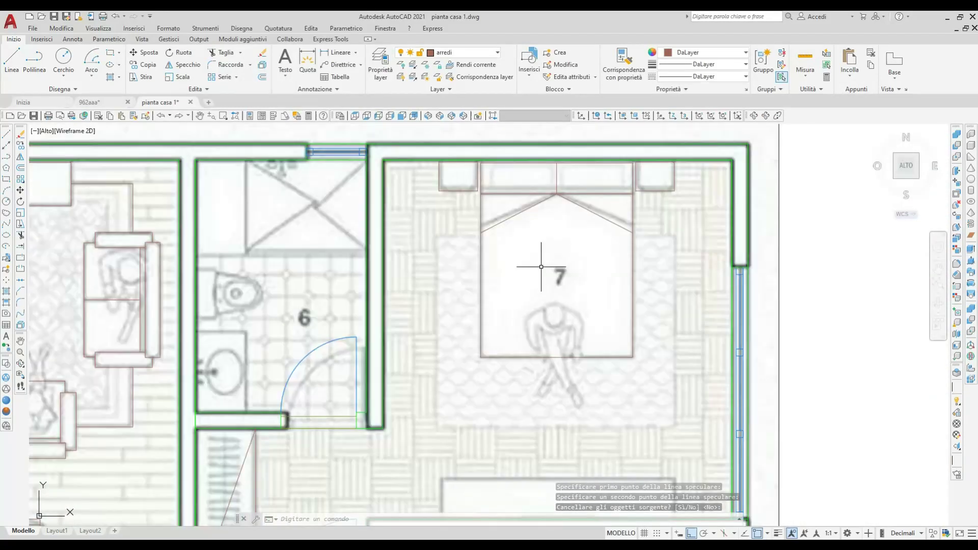
pyautogui.write('l')
pyautogui.press('Return')
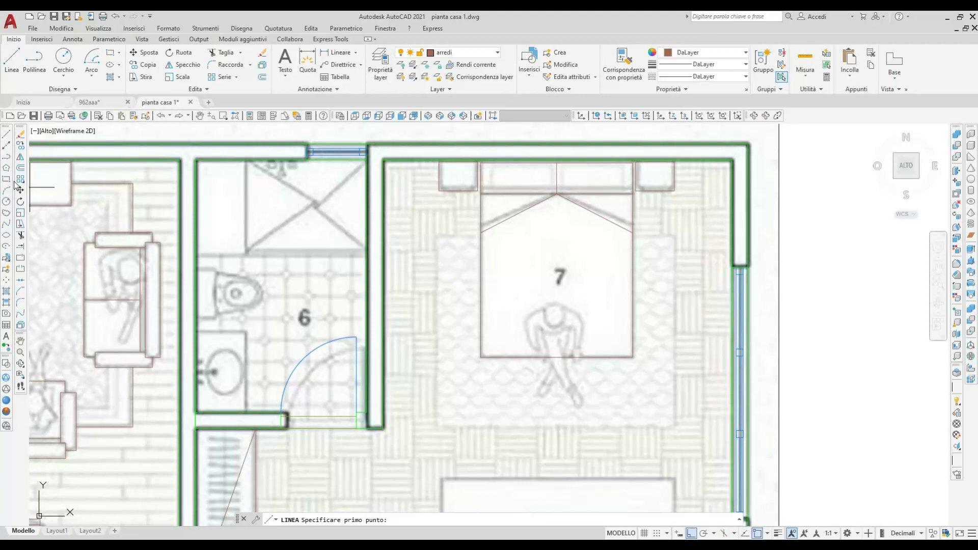
# - Draw a rectangle outlining the rug beneath the bed in room 7
pyautogui.click(6, 179)
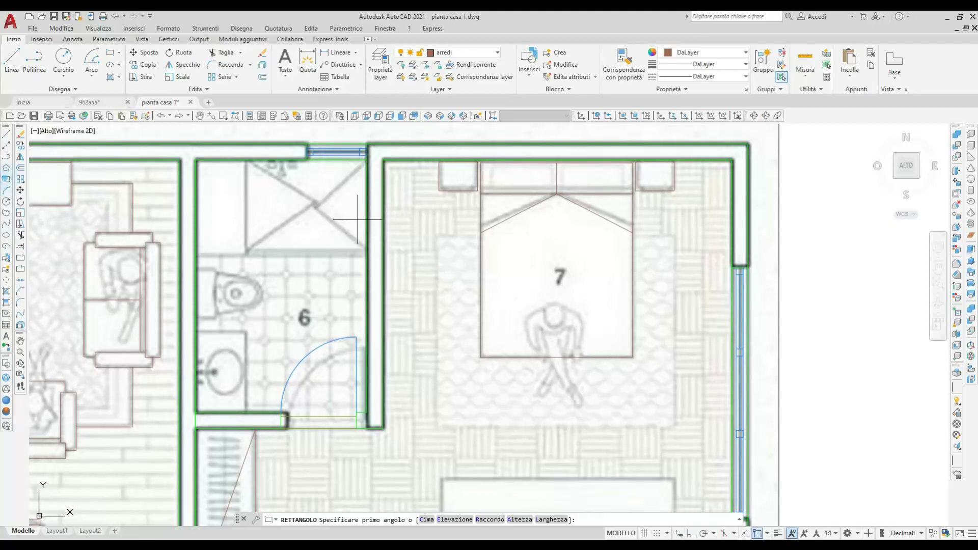
pyautogui.click(438, 236)
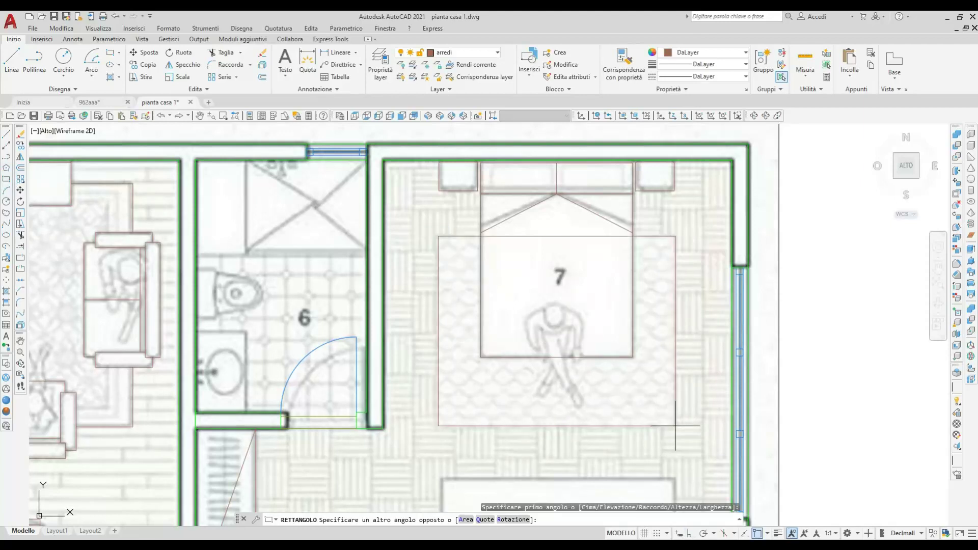
pyautogui.click(676, 426)
pyautogui.press('Return')
# - Trim the rug's top edge where it crosses the bed, then pan to the living room
pyautogui.click(20, 235)
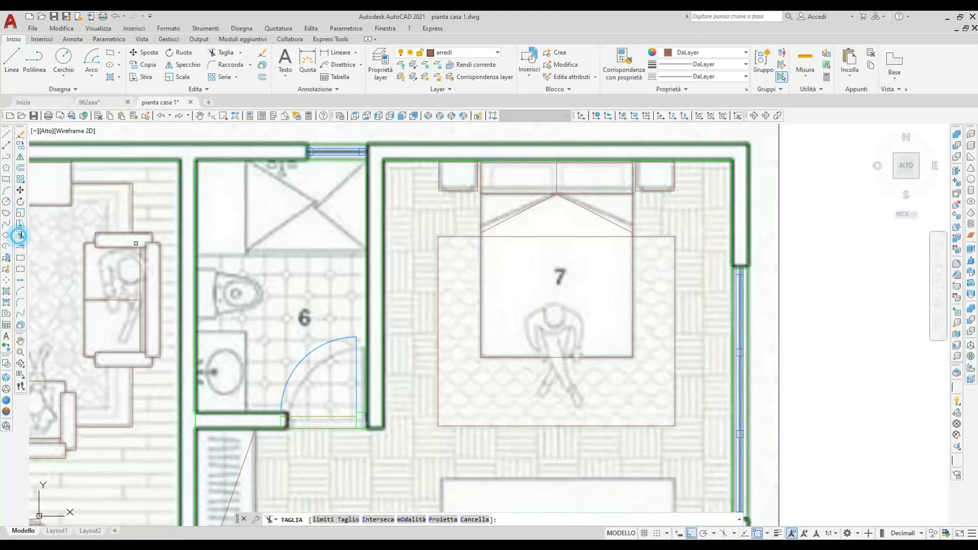
pyautogui.click(510, 236)
pyautogui.press('Return')
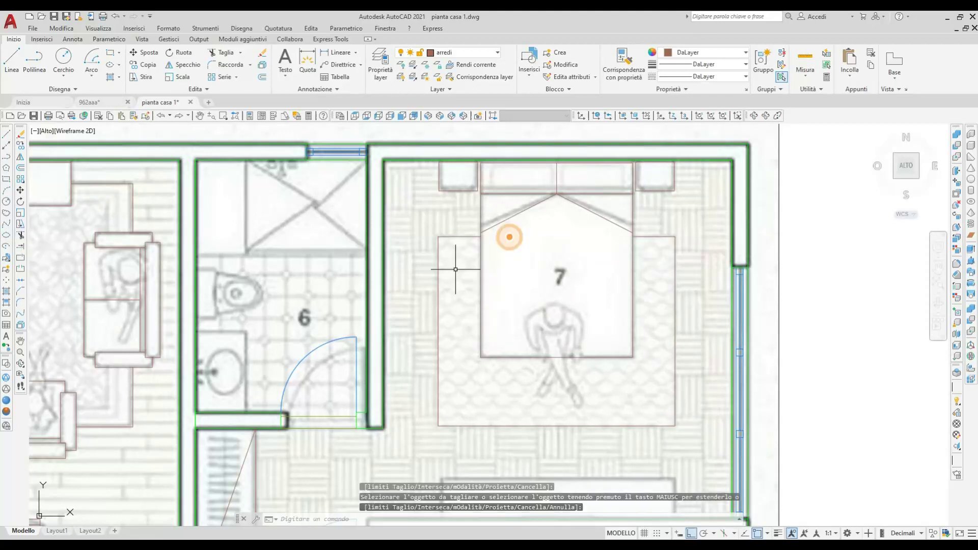
pyautogui.scroll(-2, 454, 291)
pyautogui.moveTo(325, 326); pyautogui.dragTo(452, 314, button='middle')
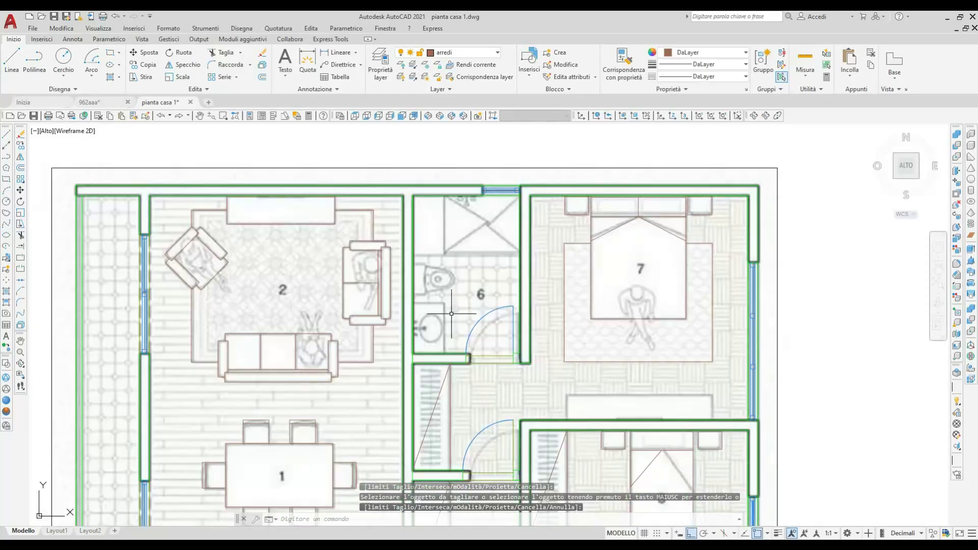
pyautogui.scroll(2, 453, 314)
pyautogui.moveTo(344, 288); pyautogui.dragTo(385, 271, button='middle')
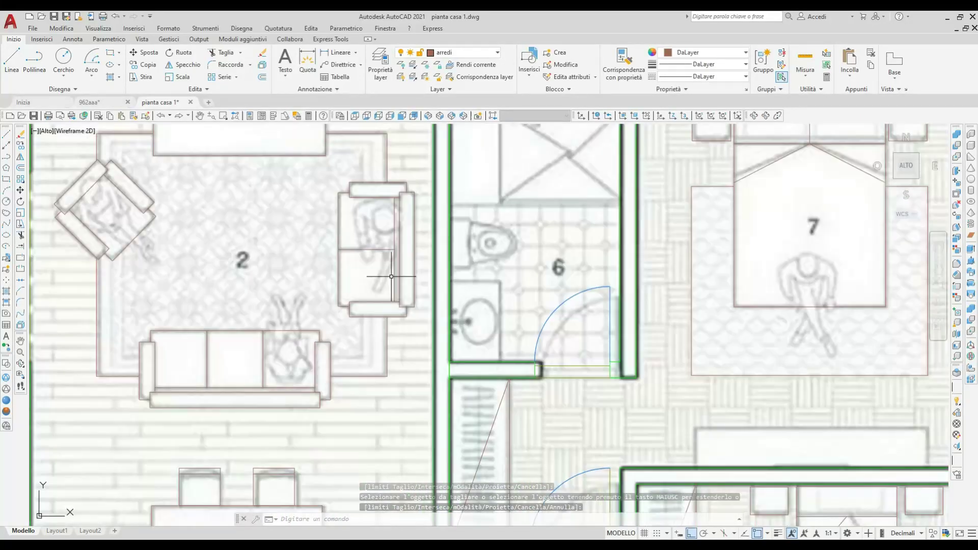
# - Draw the rectangular sink counter outline in bathroom 6
pyautogui.click(7, 179)
pyautogui.scroll(4, 495, 336)
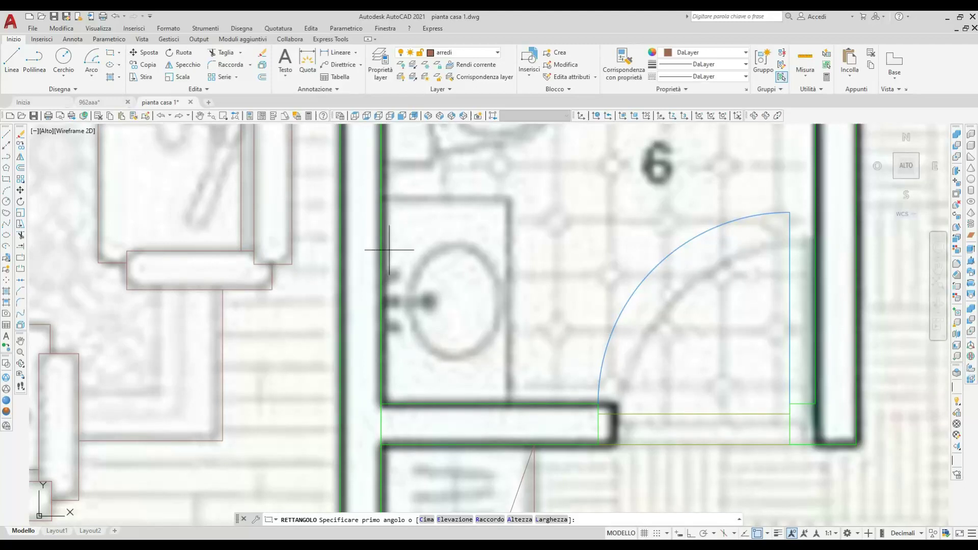
pyautogui.click(385, 196)
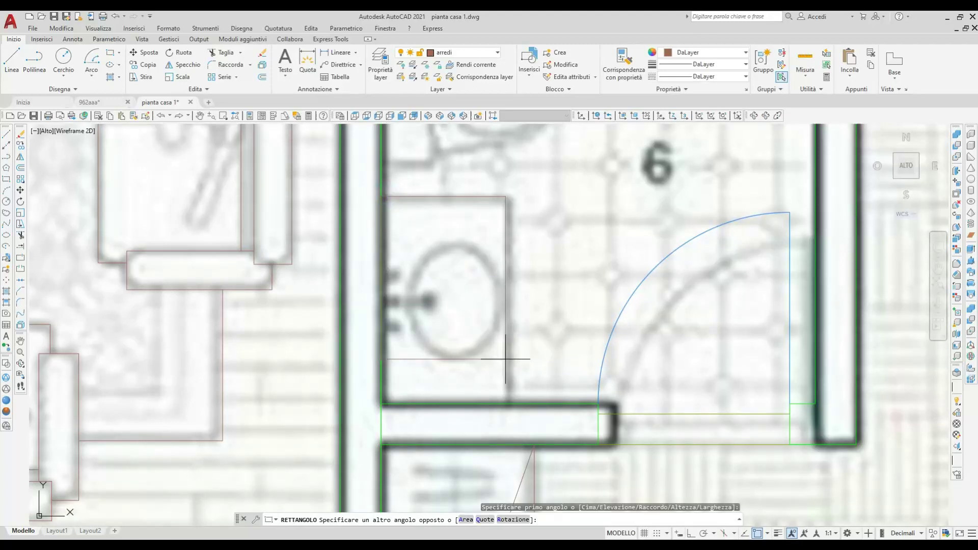
pyautogui.click(509, 403)
pyautogui.press('Return')
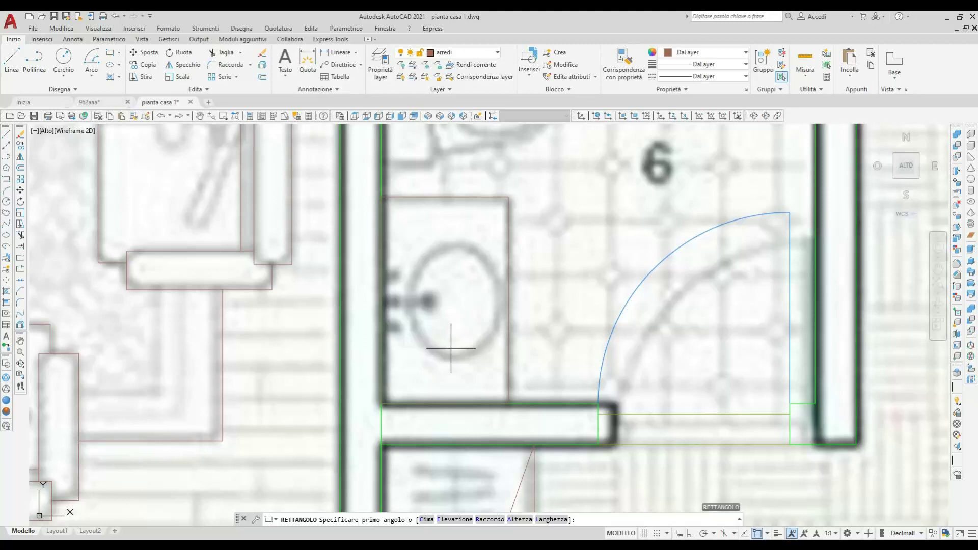
# - Draw a vertical centre line from the counter's top midpoint to its bottom edge
pyautogui.click(14, 66)
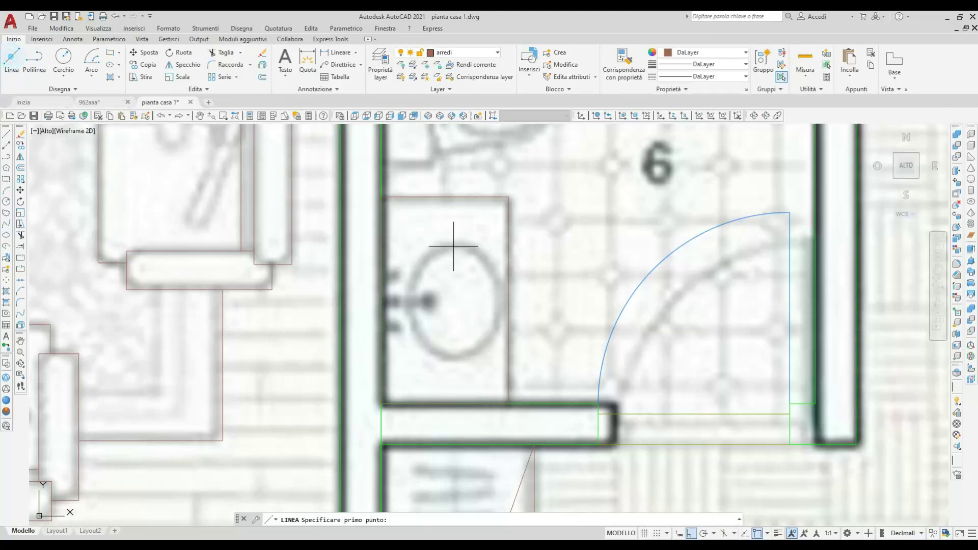
pyautogui.click(455, 197)
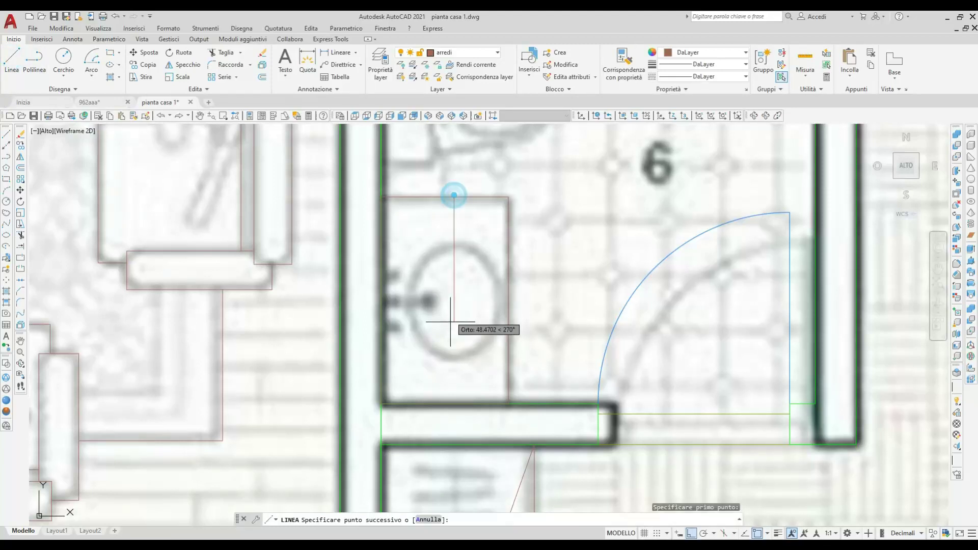
pyautogui.click(452, 401)
pyautogui.press('Return')
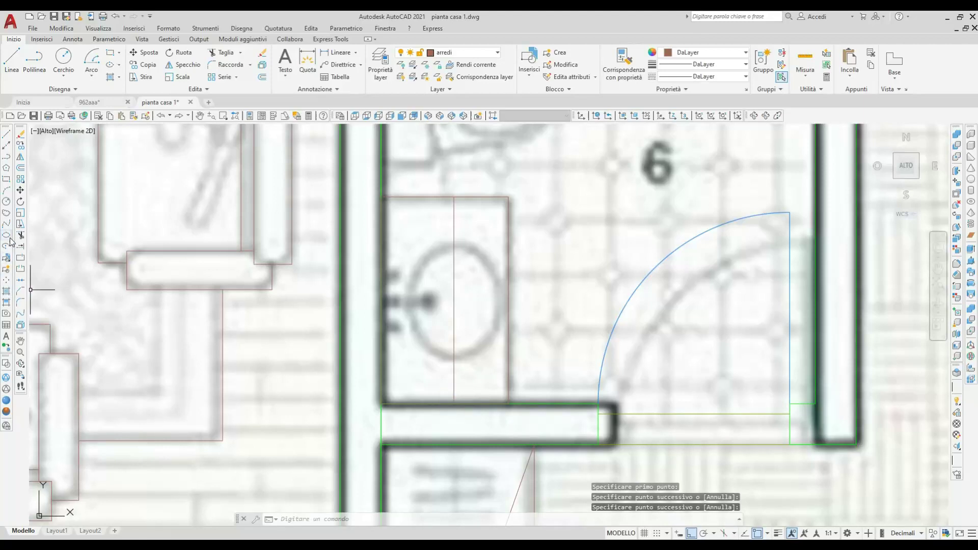
# - Draw an elliptical basin bowl along the counter's centre line
pyautogui.click(6, 236)
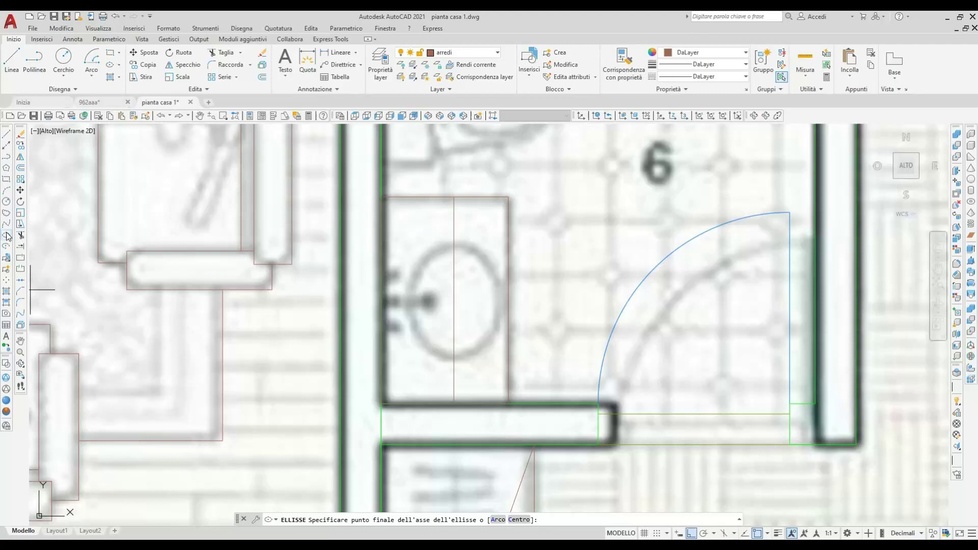
pyautogui.click(454, 362)
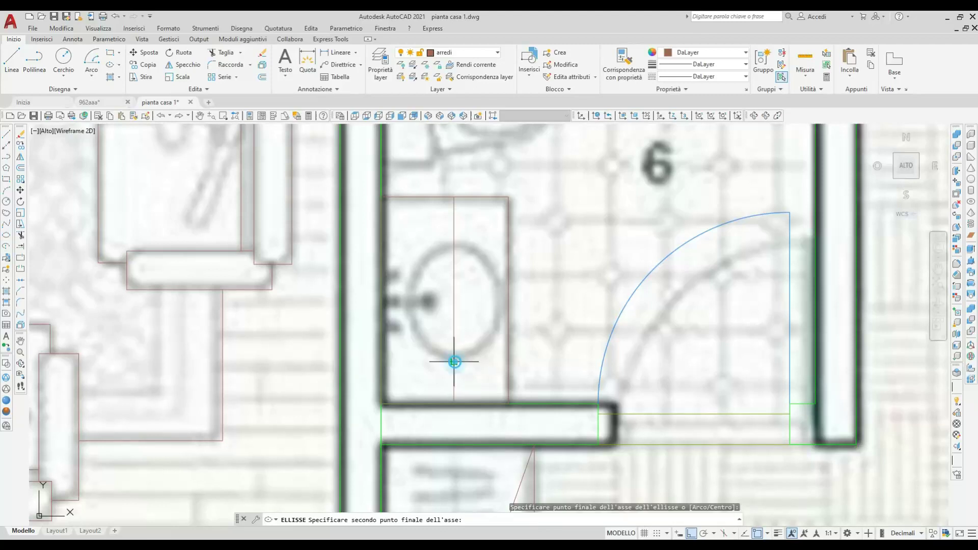
pyautogui.click(454, 244)
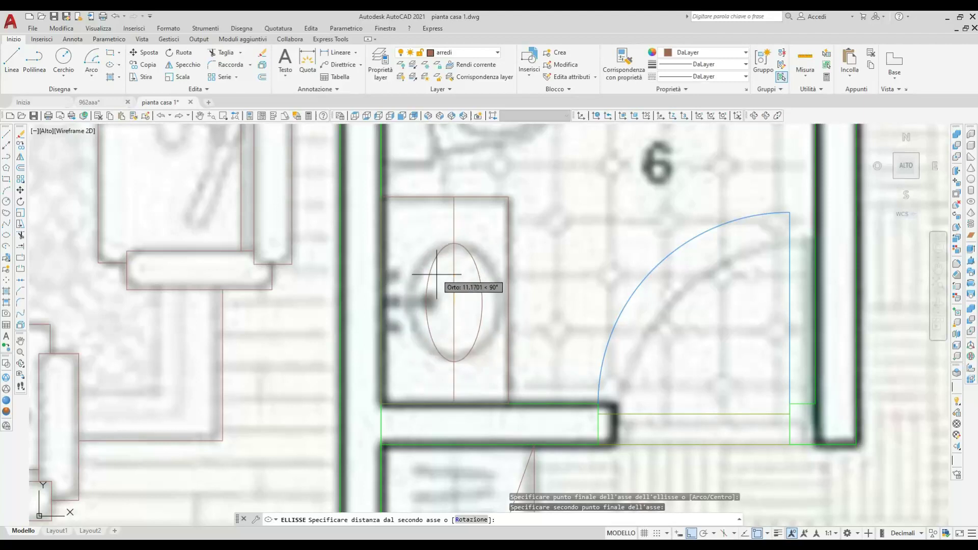
pyautogui.click(427, 262)
pyautogui.press('Return')
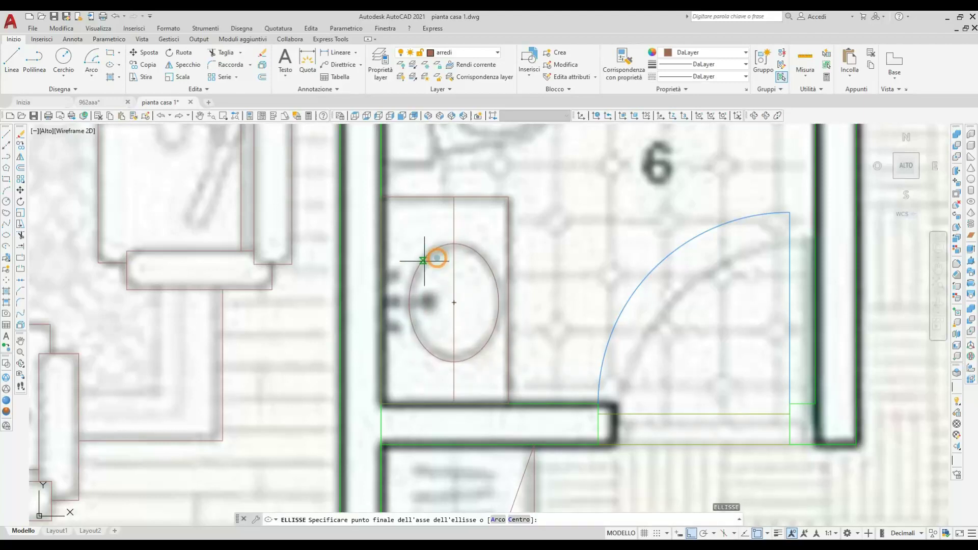
# - Erase the stray guide line through the washbasin and move the view toward bathroom 5
pyautogui.click(21, 135)
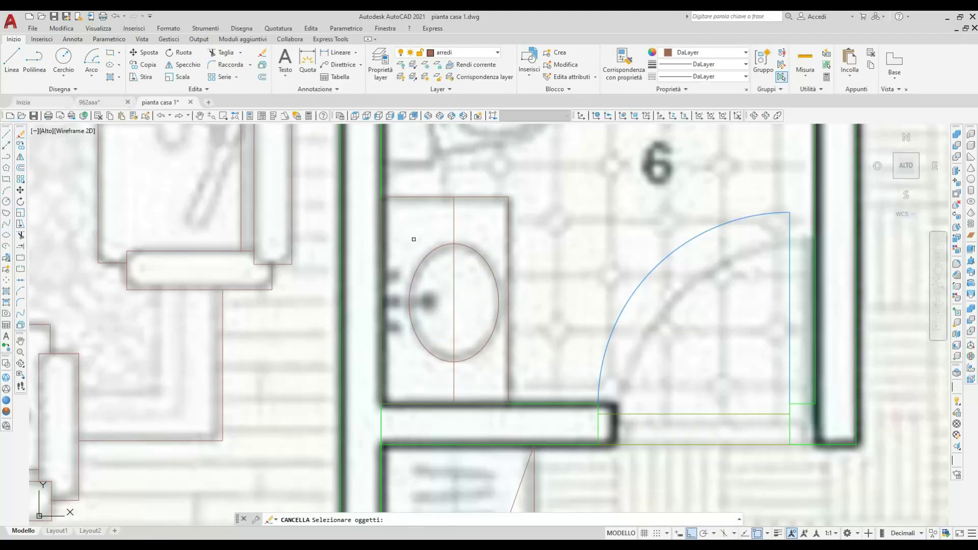
pyautogui.click(454, 225)
pyautogui.press('Return')
pyautogui.scroll(-2, 455, 222)
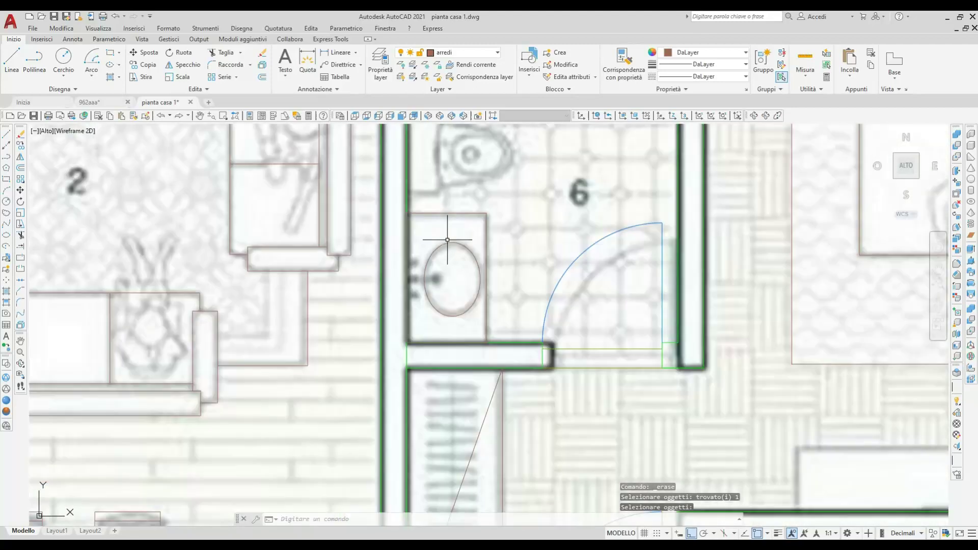
pyautogui.moveTo(428, 195); pyautogui.dragTo(444, 312, button='middle')
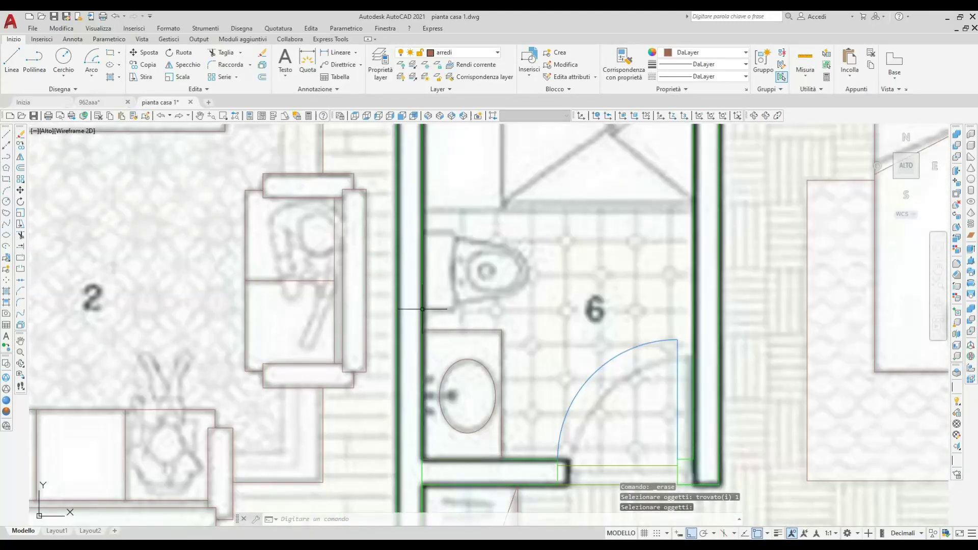
pyautogui.moveTo(479, 509); pyautogui.dragTo(481, 337, button='middle')
pyautogui.scroll(-3, 482, 382)
pyautogui.moveTo(482, 382)
pyautogui.mouseDown(button='middle')
pyautogui.moveTo(465, 187)
pyautogui.moveTo(426, 126)
pyautogui.mouseUp(button='middle')
pyautogui.scroll(2, 474, 249)
pyautogui.scroll(2, 448, 342)
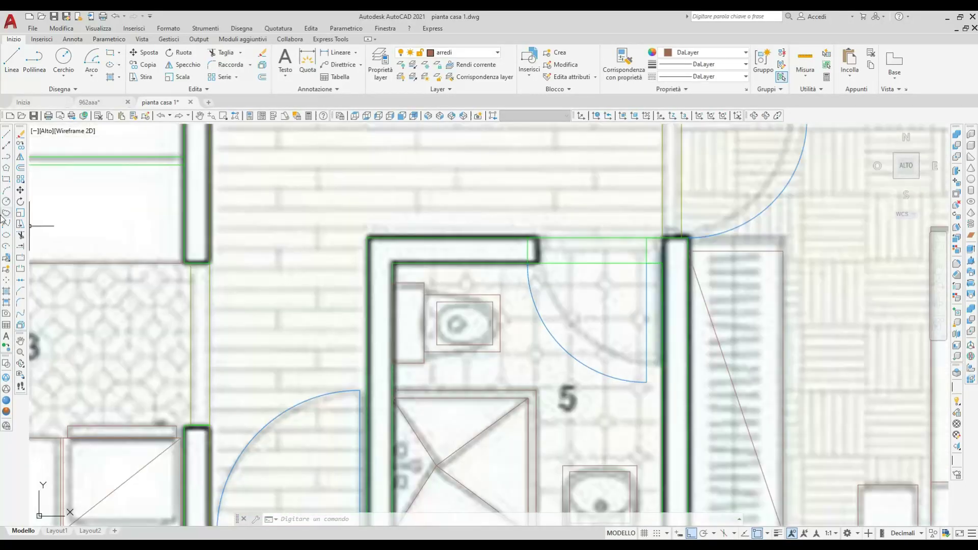
# - Copy bathroom 5's wall-hung toilet, using the wall corner as base point
pyautogui.click(19, 146)
pyautogui.click(385, 279)
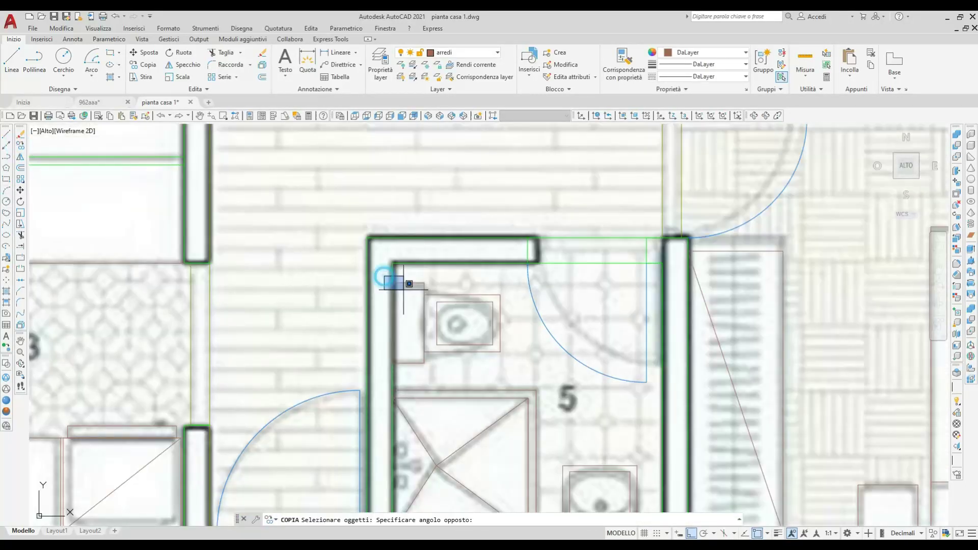
pyautogui.click(512, 373)
pyautogui.rightClick(512, 373)
pyautogui.scroll(3, 403, 326)
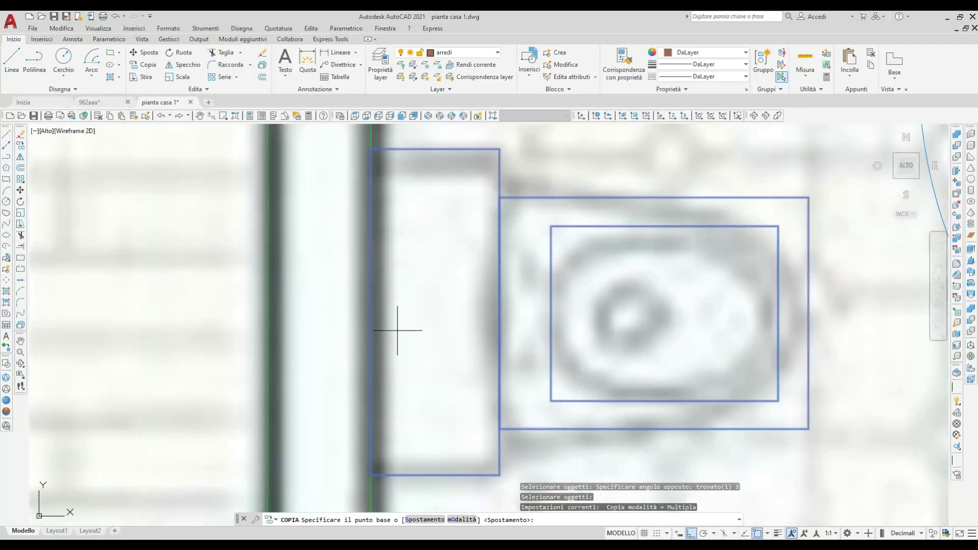
pyautogui.click(371, 312)
# - Place the toilet copy against bathroom 6's wall with Ortho turned off
pyautogui.scroll(-3, 371, 315)
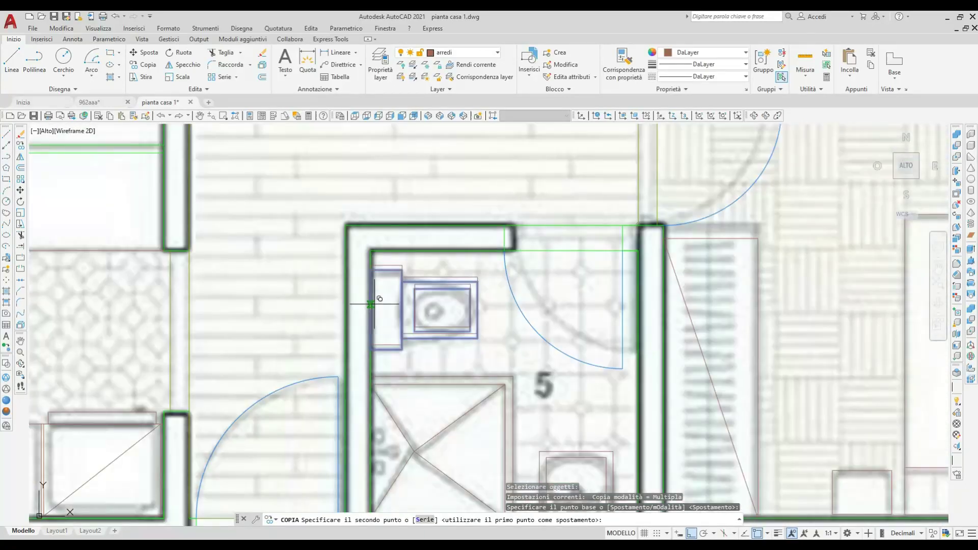
pyautogui.scroll(-2, 387, 229)
pyautogui.moveTo(481, 318); pyautogui.dragTo(469, 464, button='middle')
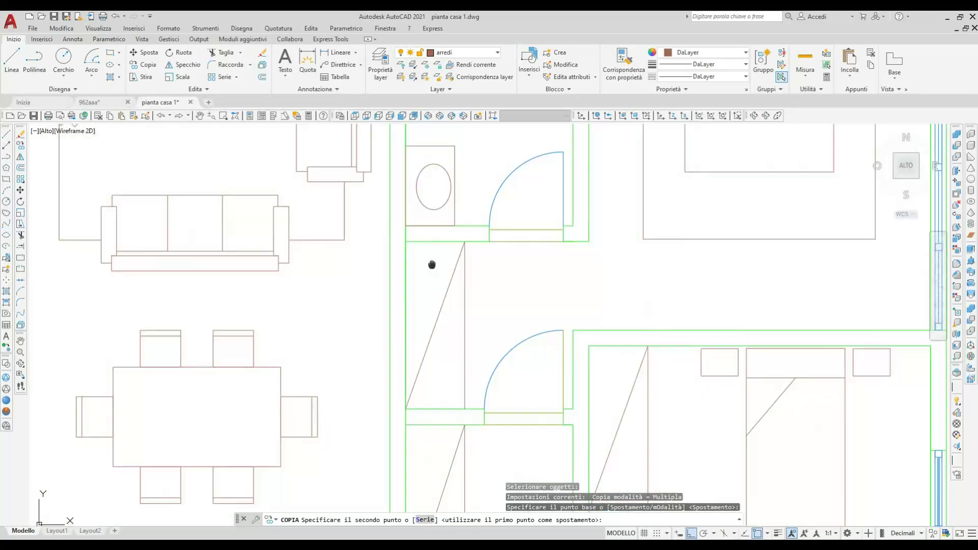
pyautogui.moveTo(430, 264); pyautogui.dragTo(443, 449, button='middle')
pyautogui.press('F8')
pyautogui.scroll(4, 393, 265)
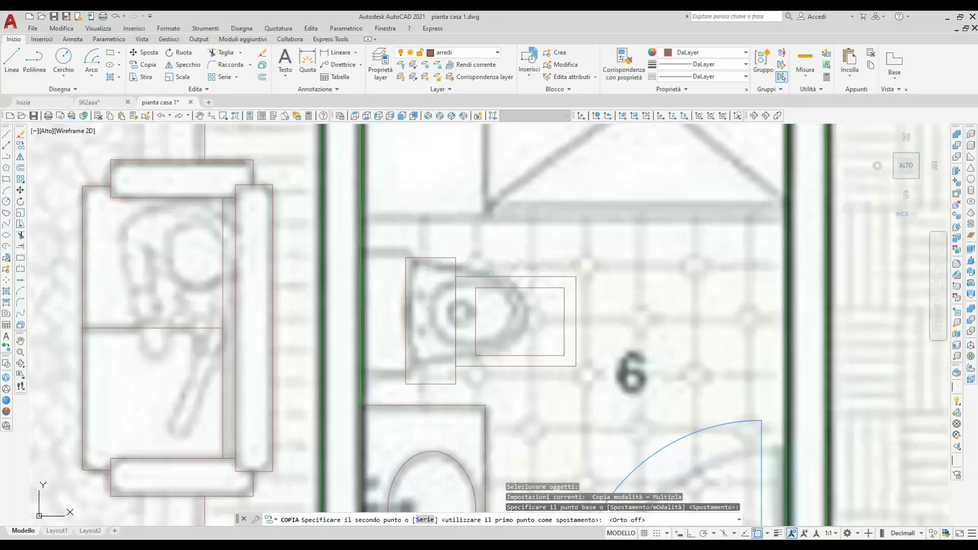
pyautogui.click(364, 311)
pyautogui.press('Return')
pyautogui.scroll(-4, 408, 326)
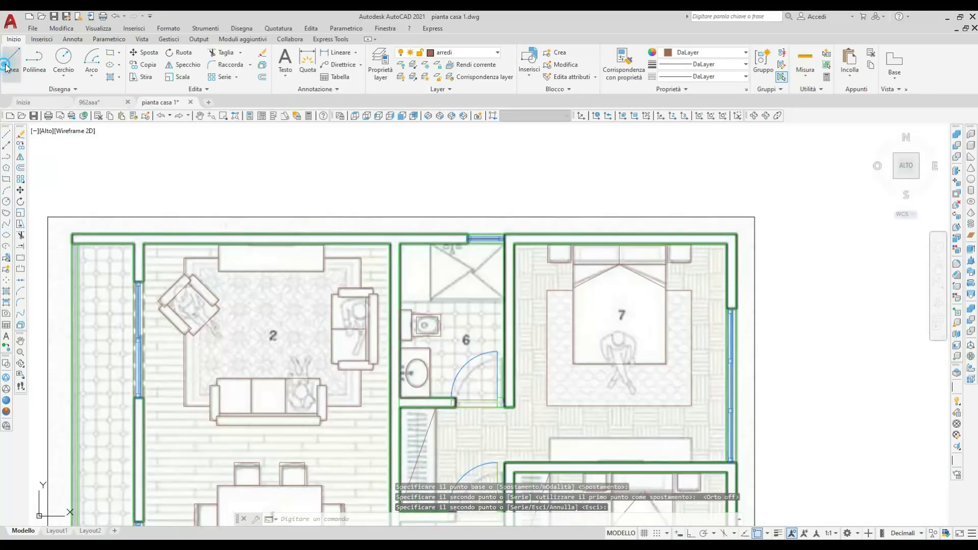
# - Draw a horizontal line across bathroom 6 from the left wall to the right wall
pyautogui.click(7, 67)
pyautogui.scroll(2, 372, 267)
pyautogui.scroll(2, 372, 266)
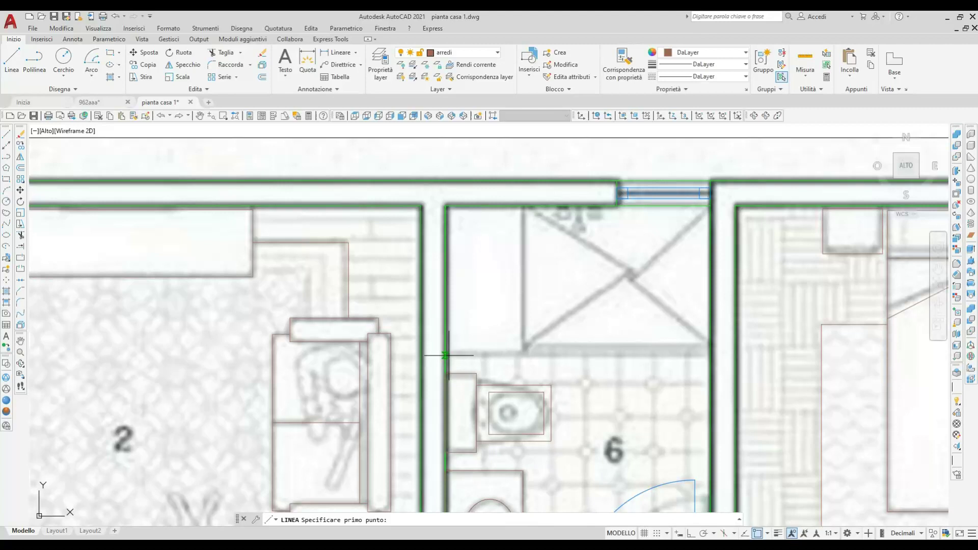
pyautogui.click(448, 355)
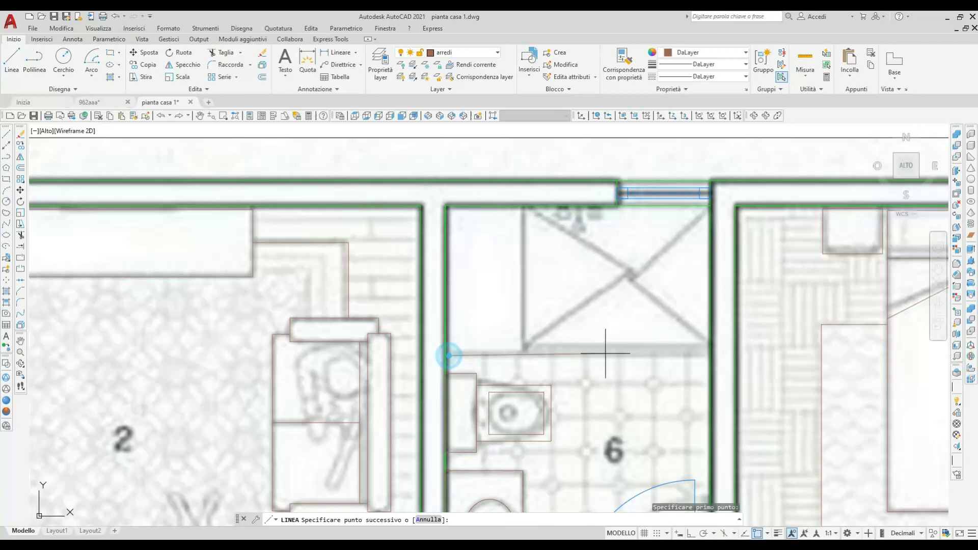
pyautogui.click(709, 356)
pyautogui.press('Return')
pyautogui.press('Return')
# - Add a shorter parallel line to the right wall and a vertical line up to the top wall
pyautogui.click(524, 346)
pyautogui.click(709, 345)
pyautogui.press('Return')
pyautogui.press('Return')
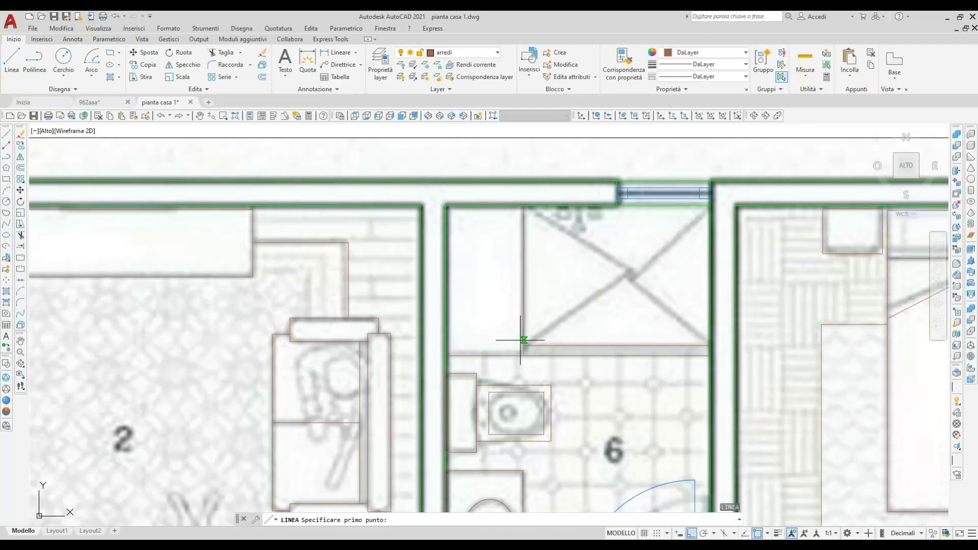
pyautogui.click(634, 346)
pyautogui.click(635, 206)
pyautogui.press('Return')
pyautogui.press('Return')
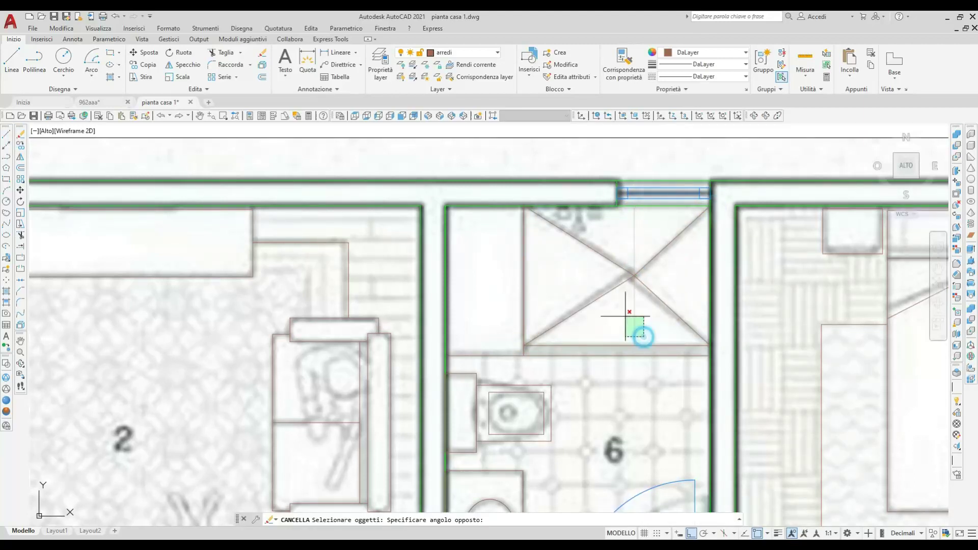
pyautogui.press('Escape')
pyautogui.scroll(-5, 589, 261)
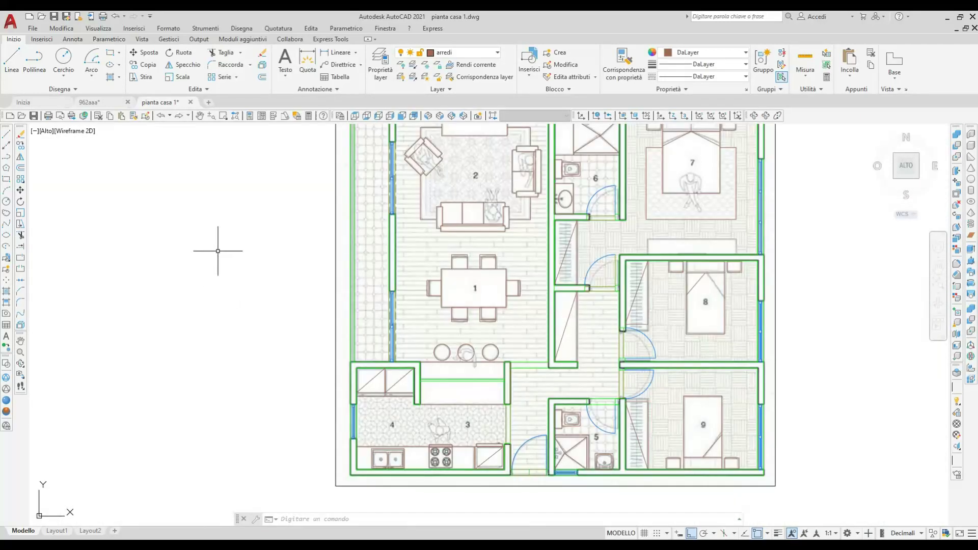
pyautogui.moveTo(218, 251); pyautogui.dragTo(212, 275, button='middle')
# - Open and dismiss the application menu, then pan and zoom onto bathroom 5
pyautogui.click(10, 21)
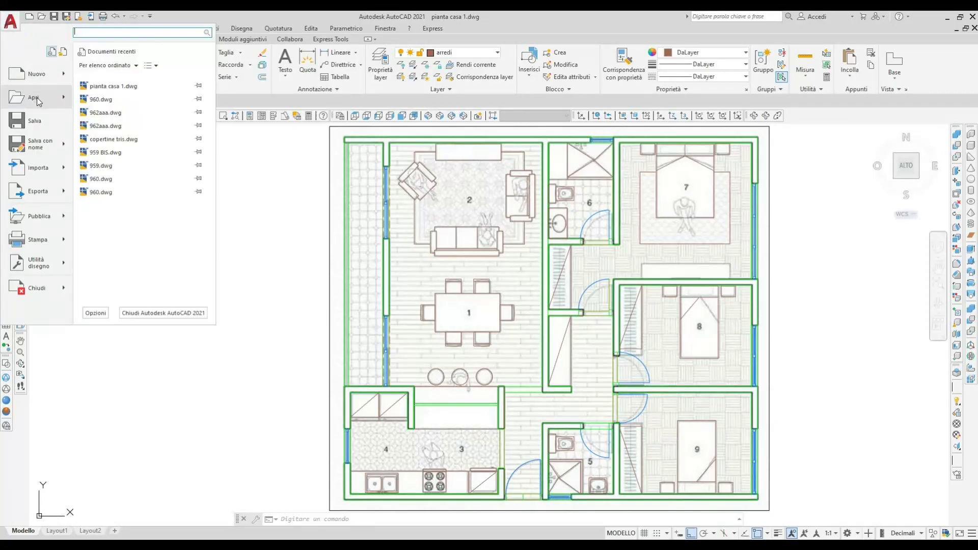
pyautogui.click(34, 117)
pyautogui.moveTo(613, 432)
pyautogui.mouseDown(button='middle')
pyautogui.moveTo(568, 284)
pyautogui.moveTo(551, 336)
pyautogui.mouseUp(button='middle')
pyautogui.scroll(4, 533, 285)
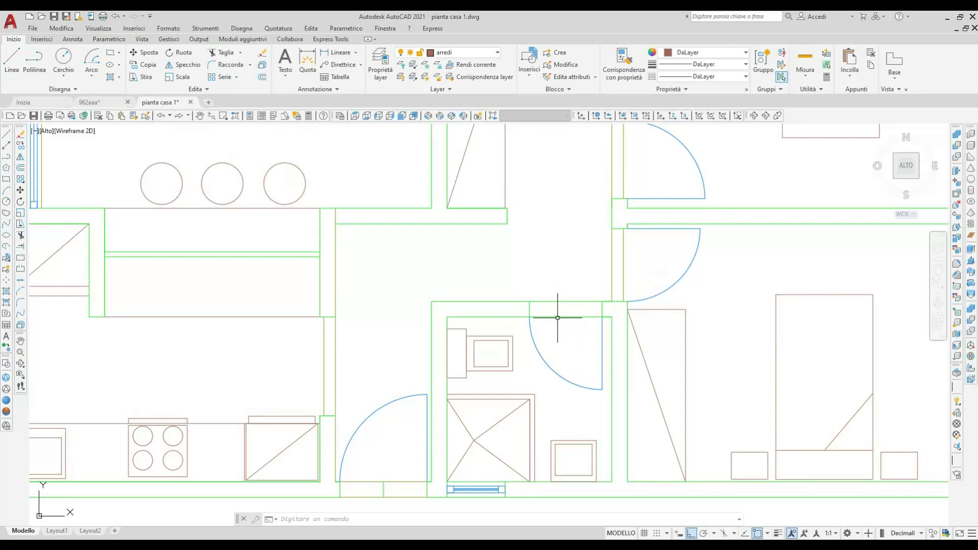
# - Trim the wall segment across bathroom 5's doorway and make pavimenti the current layer
pyautogui.click(21, 236)
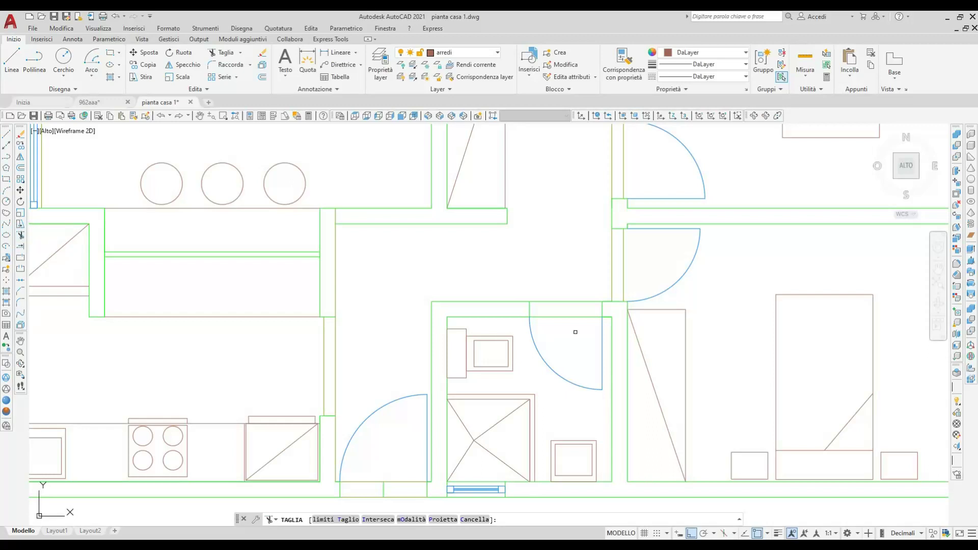
pyautogui.moveTo(568, 319); pyautogui.dragTo(564, 304)
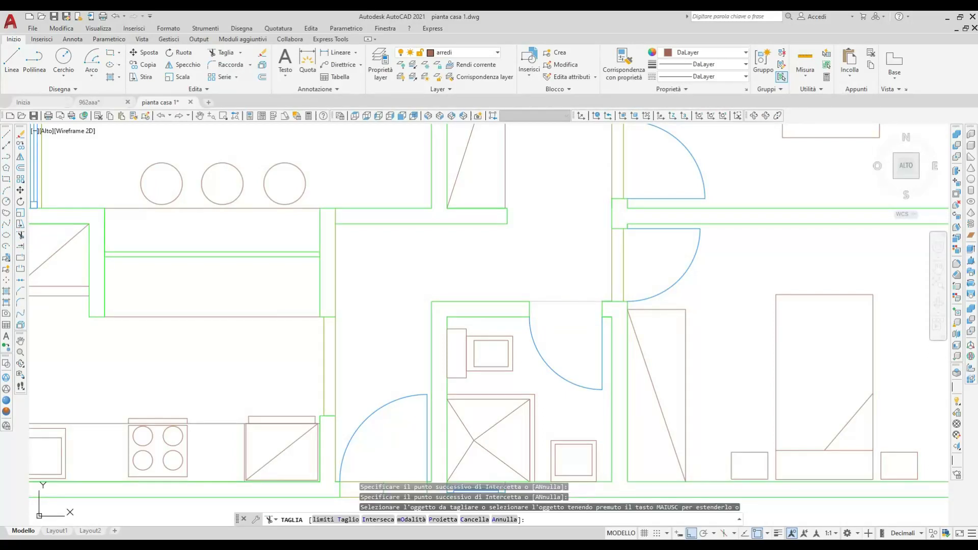
pyautogui.rightClick(555, 301)
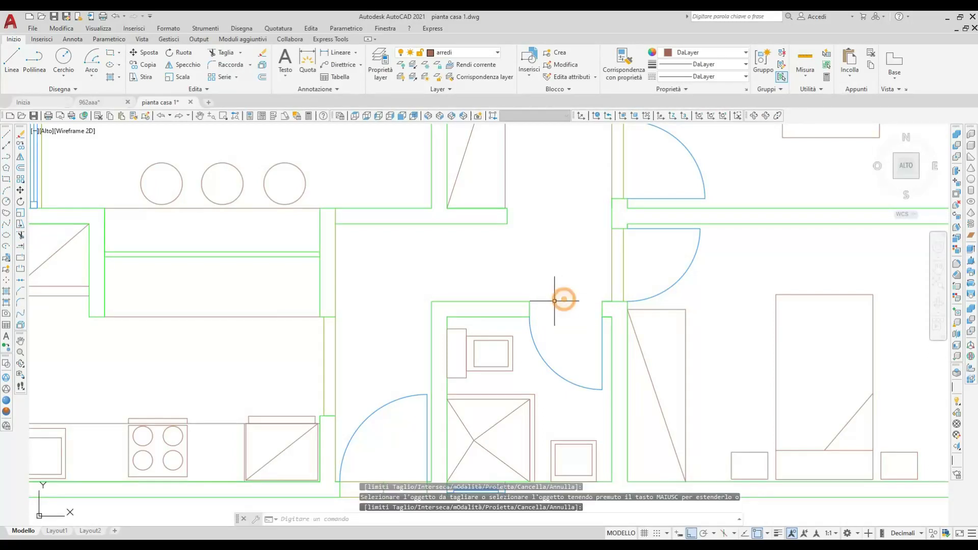
pyautogui.click(464, 53)
pyautogui.click(454, 139)
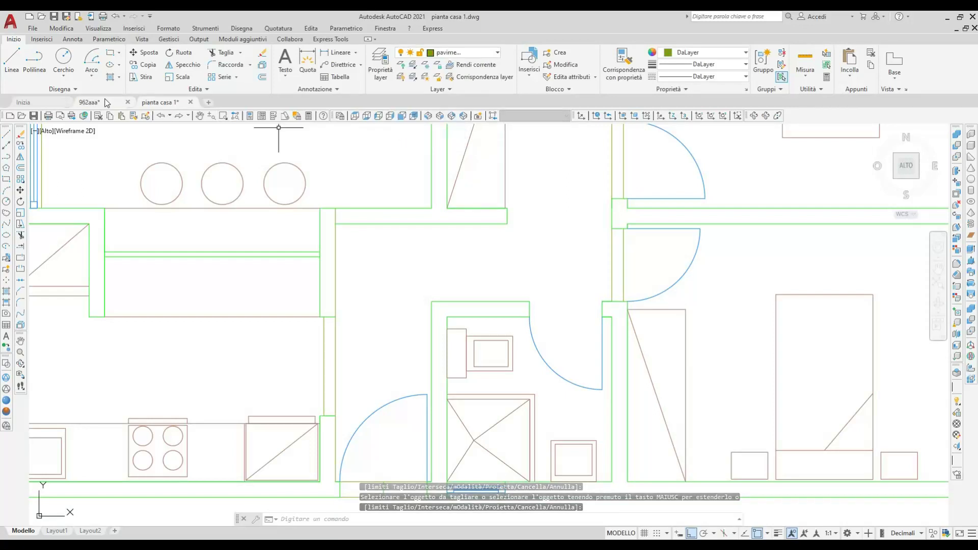
# - Draw a line across the doorway between the two door jambs
pyautogui.click(12, 60)
pyautogui.scroll(-2, 476, 223)
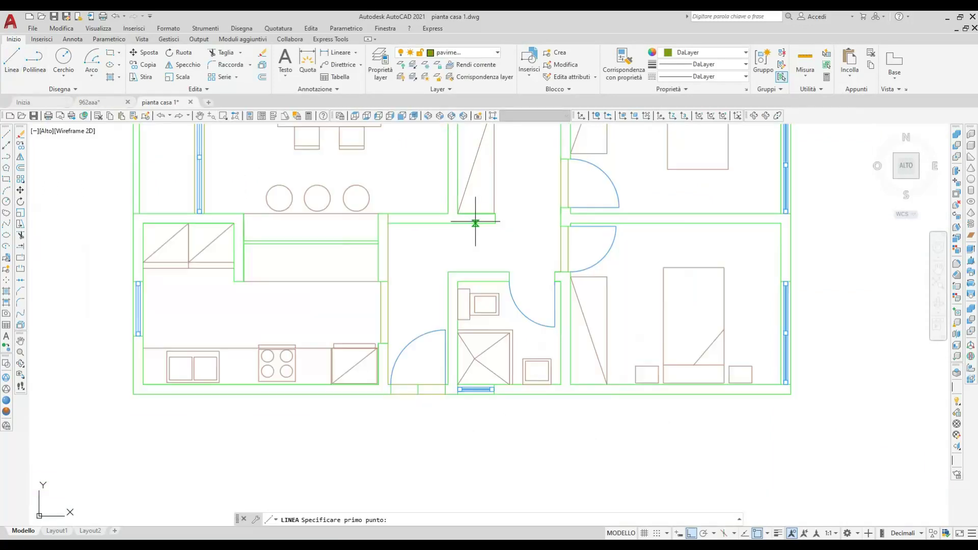
pyautogui.scroll(2, 501, 256)
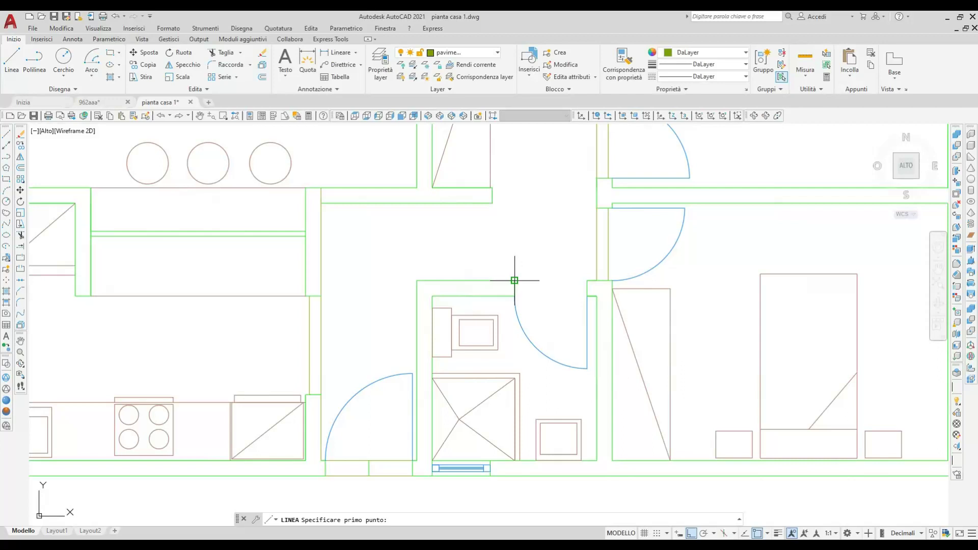
pyautogui.click(515, 281)
pyautogui.click(587, 281)
pyautogui.press('Return')
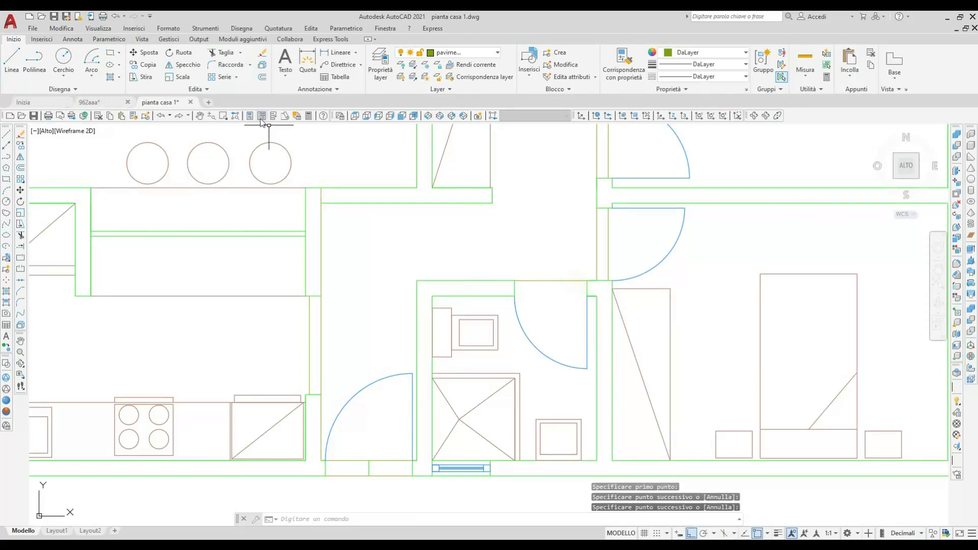
# - Offset the doorway line by a distance of 1
pyautogui.click(263, 77)
pyautogui.write('12')
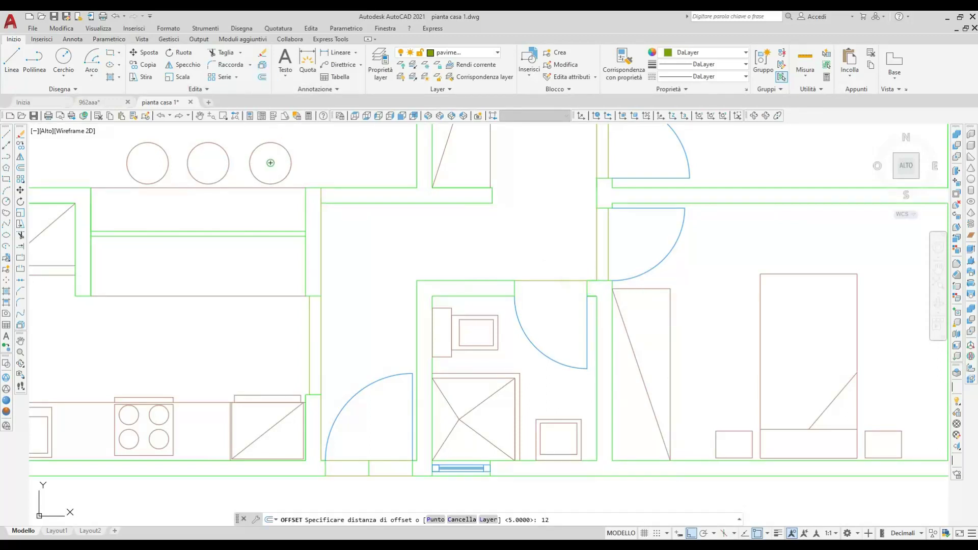
pyautogui.press('Return')
pyautogui.click(528, 278)
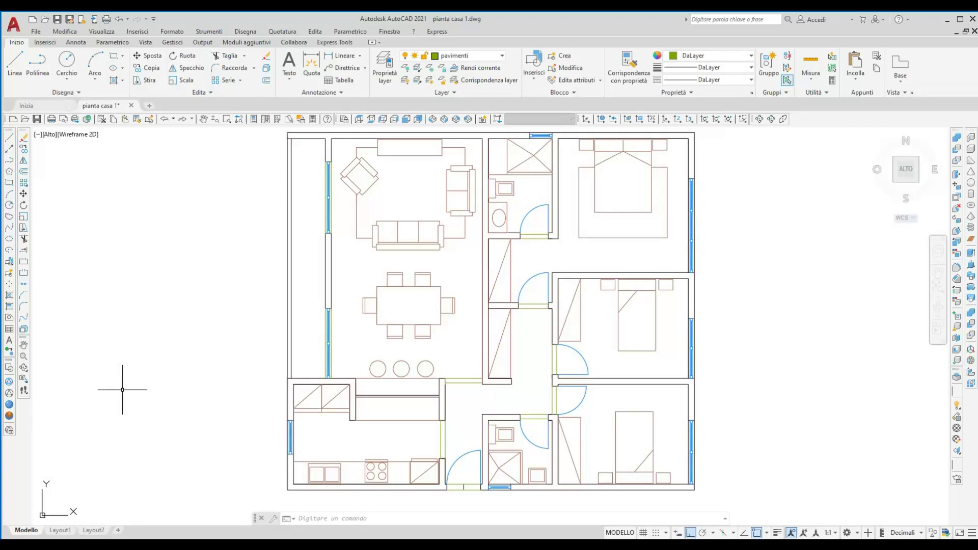
# - Set up a hatch with the AR-PARQ1 parquet pattern at a 45° angle
pyautogui.click(9, 295)
pyautogui.click(250, 83)
pyautogui.scroll(-2, 122, 127)
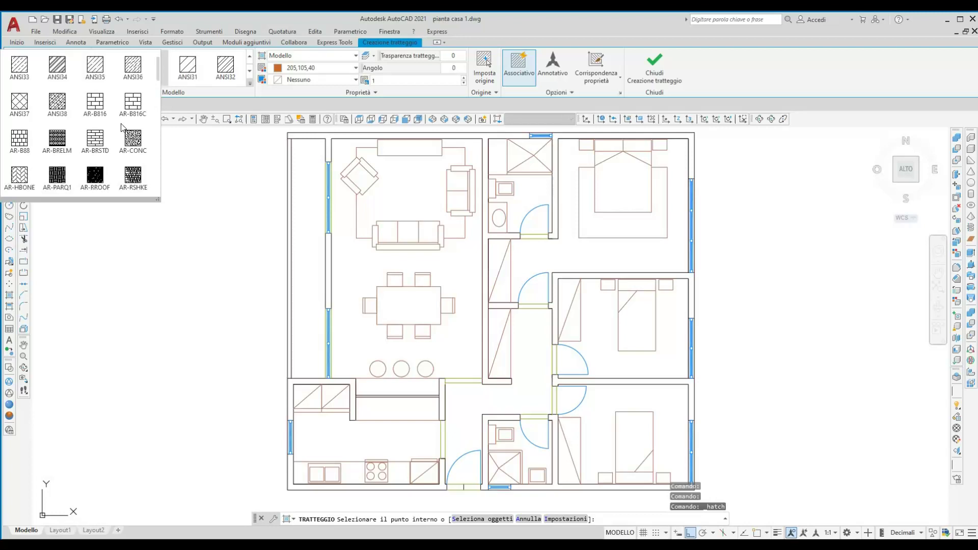
pyautogui.click(58, 143)
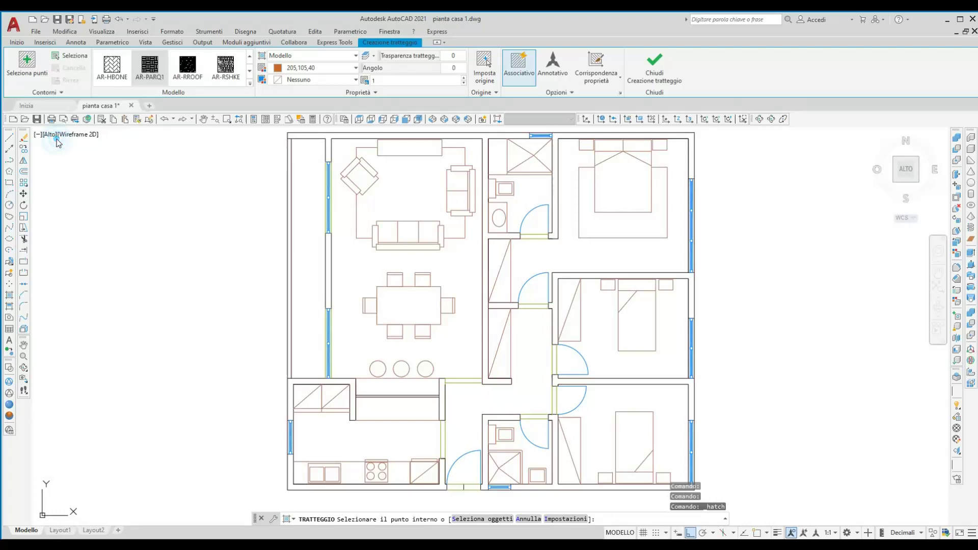
pyautogui.click(454, 68)
pyautogui.write('45')
pyautogui.press('Return')
# - Hatch the living room and reduce the parquet scale to 0.1
pyautogui.click(353, 268)
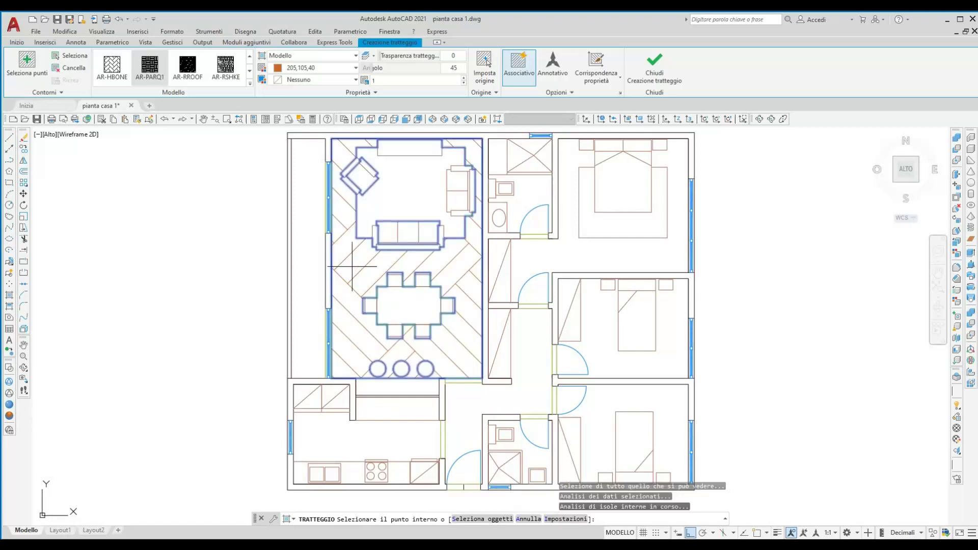
pyautogui.moveTo(382, 80); pyautogui.dragTo(366, 84)
pyautogui.write('0.2')
pyautogui.press('Return')
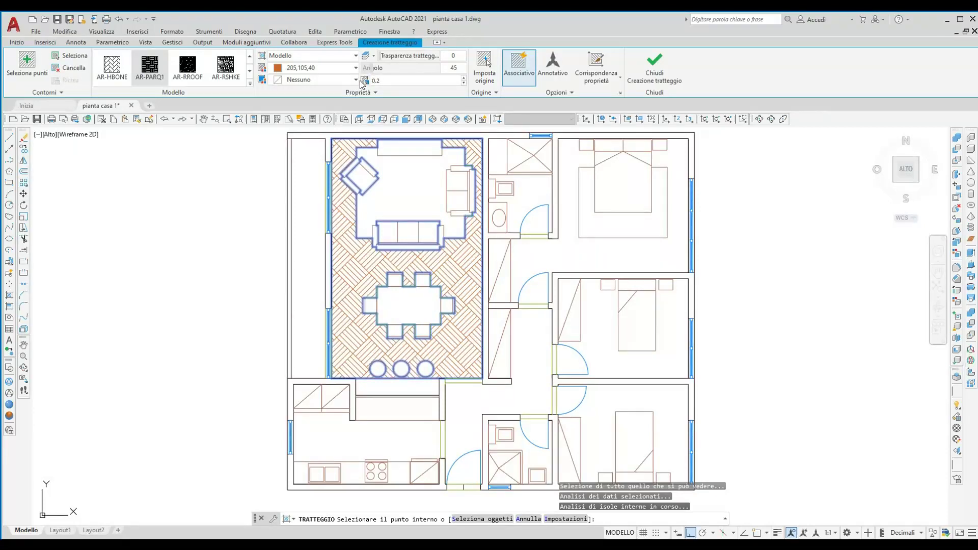
pyautogui.moveTo(381, 81); pyautogui.dragTo(365, 86)
pyautogui.write('0.1')
pyautogui.press('Return')
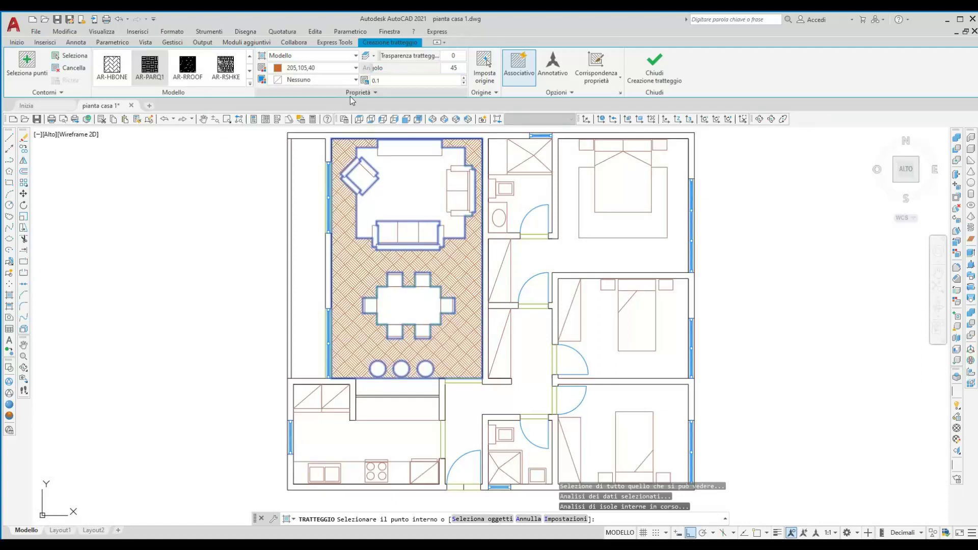
pyautogui.press('Escape')
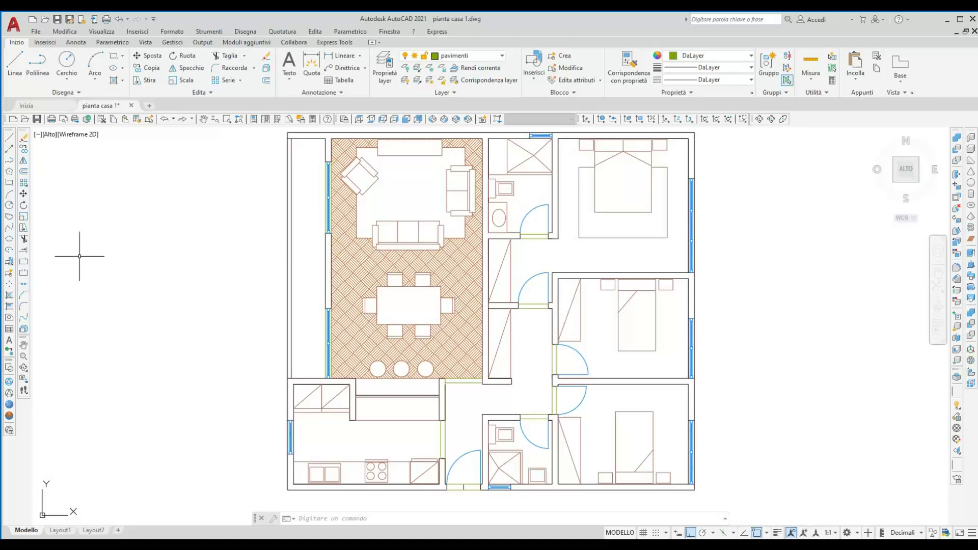
# - Hatch the upper bedroom, lower hallway, bottom-right bedroom and remaining bedroom with parquet
pyautogui.click(10, 295)
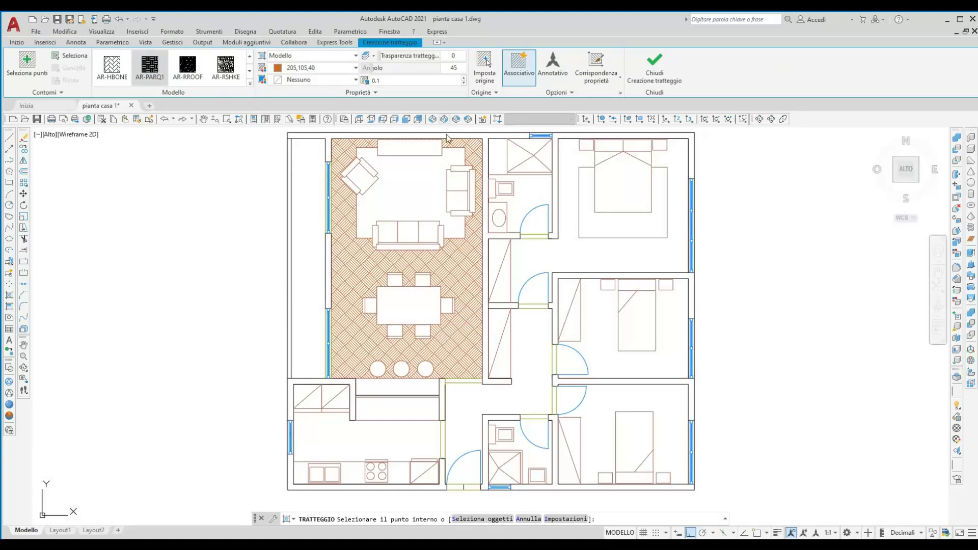
pyautogui.click(561, 251)
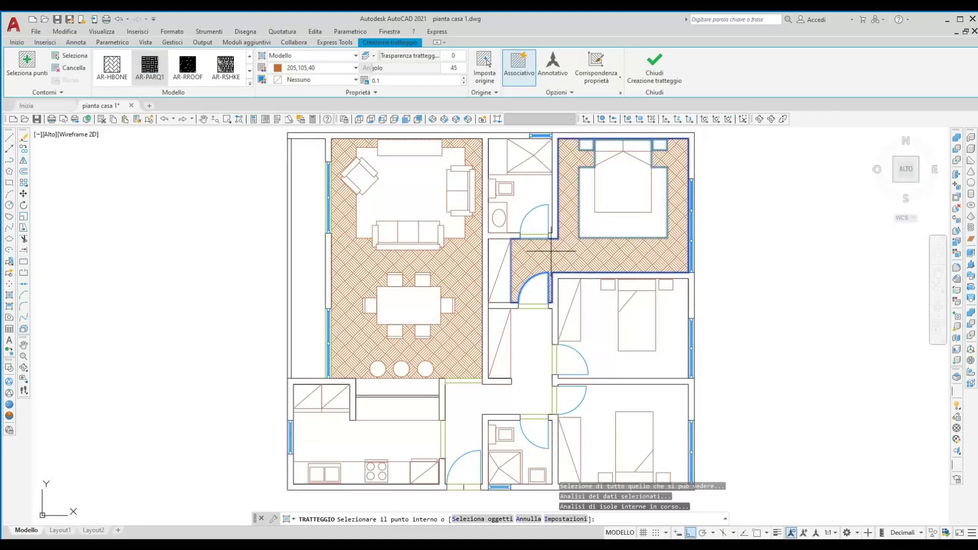
pyautogui.click(528, 325)
pyautogui.moveTo(528, 325); pyautogui.dragTo(506, 227, button='middle')
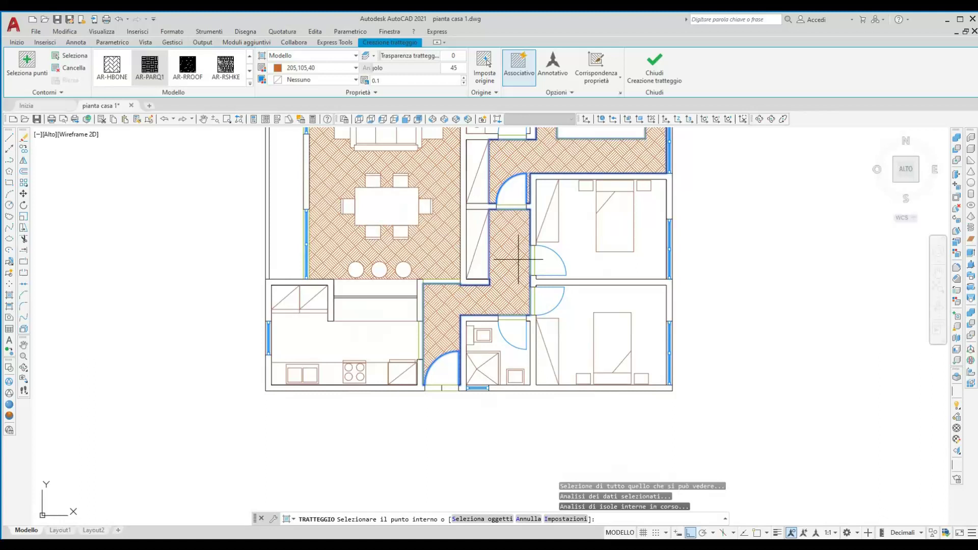
pyautogui.click(586, 304)
pyautogui.click(580, 259)
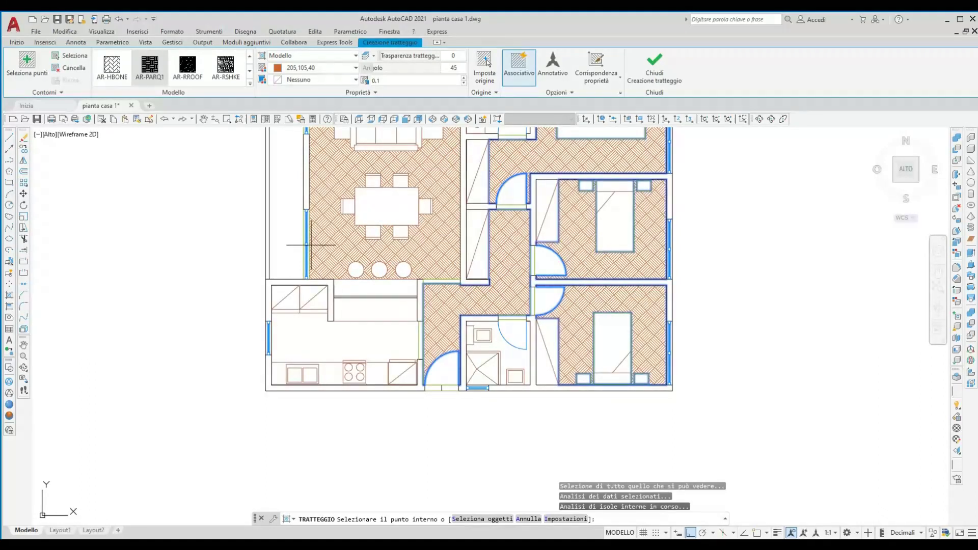
pyautogui.press('Return')
pyautogui.scroll(-1, 204, 214)
pyautogui.scroll(1, 257, 288)
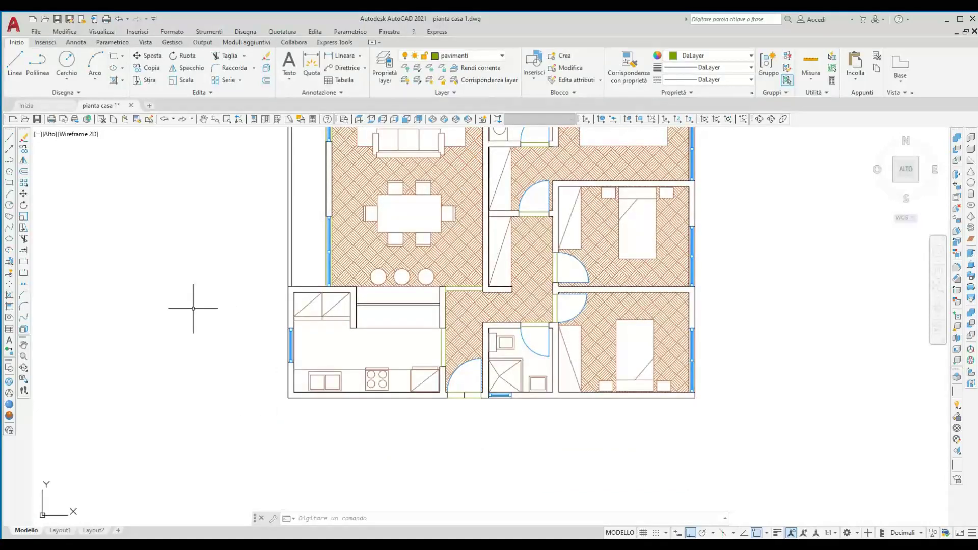
# - Start a hatch with the ANSI37 crosshatch pattern, keeping the angle at 0
pyautogui.click(10, 295)
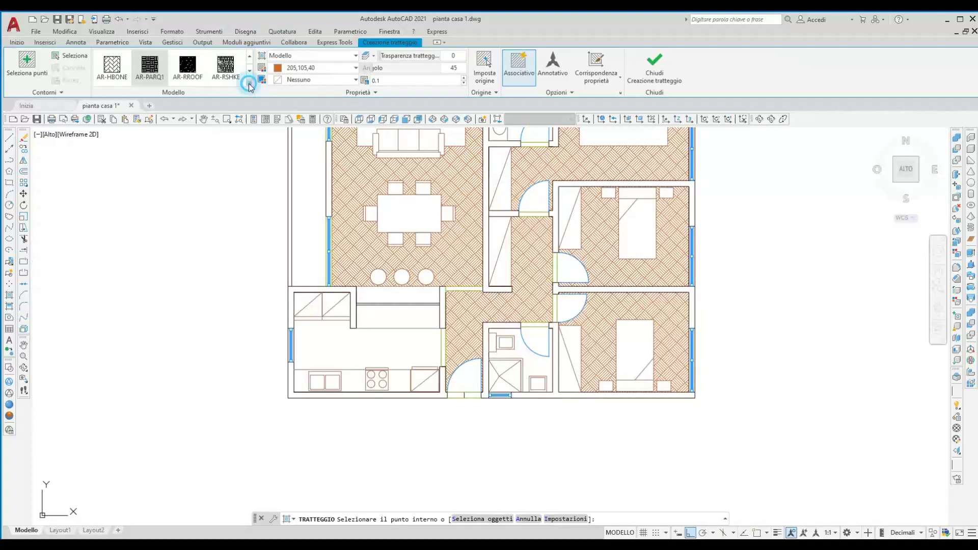
pyautogui.click(250, 83)
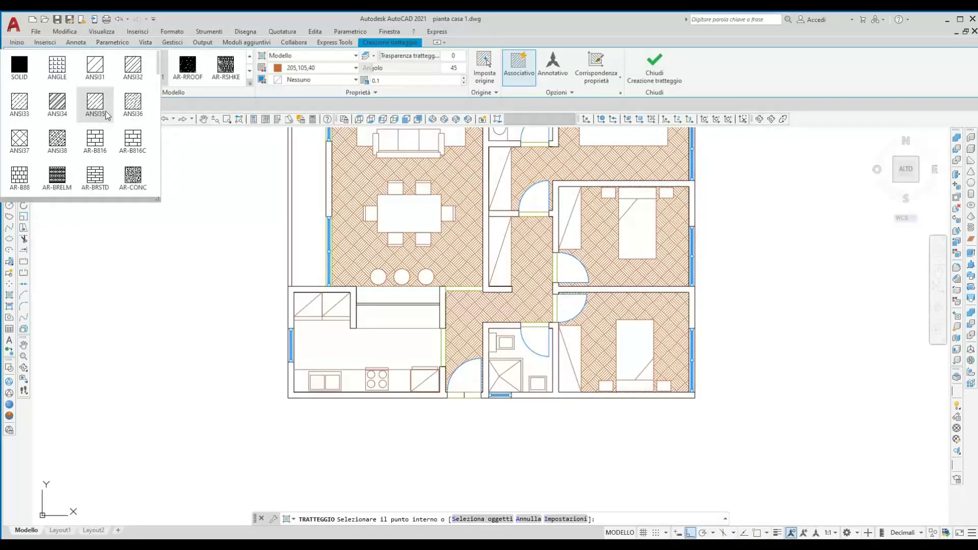
pyautogui.click(17, 143)
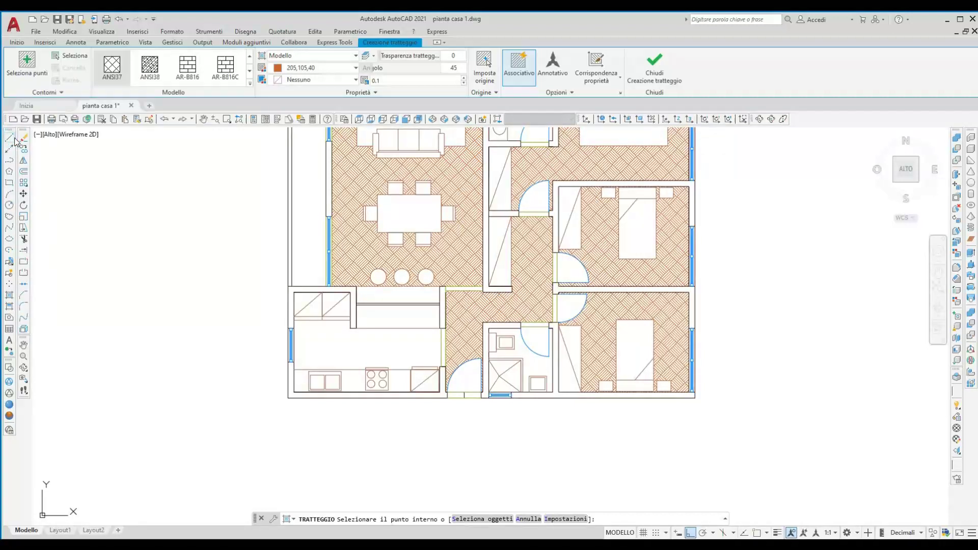
pyautogui.click(454, 68)
pyautogui.write('45')
pyautogui.press('Escape')
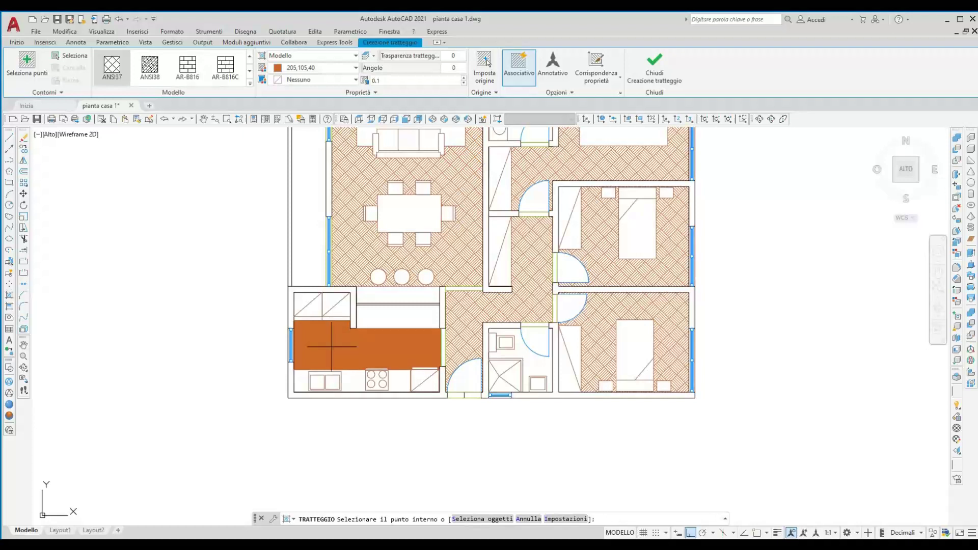
# - Apply the crosshatch to the kitchen floor at scale 6
pyautogui.click(428, 80)
pyautogui.write('2')
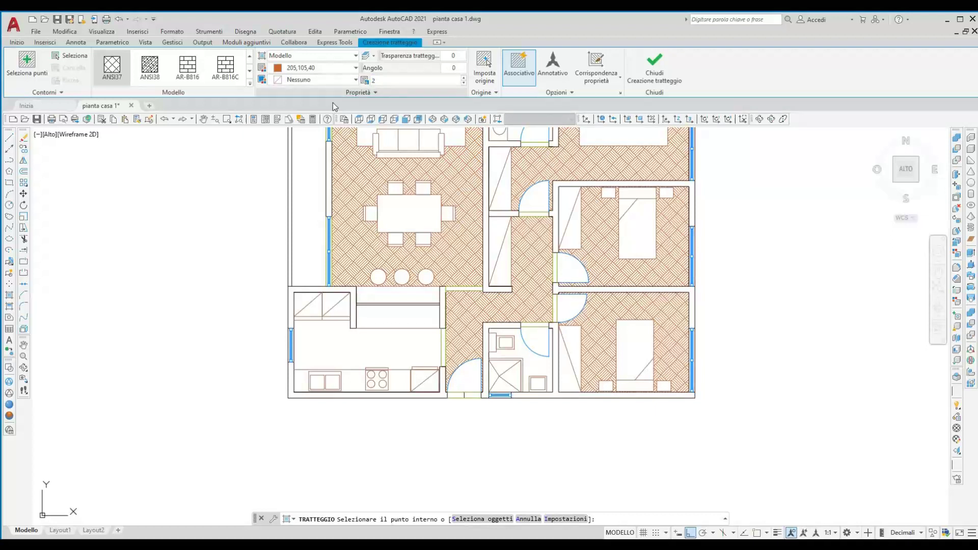
pyautogui.click(341, 353)
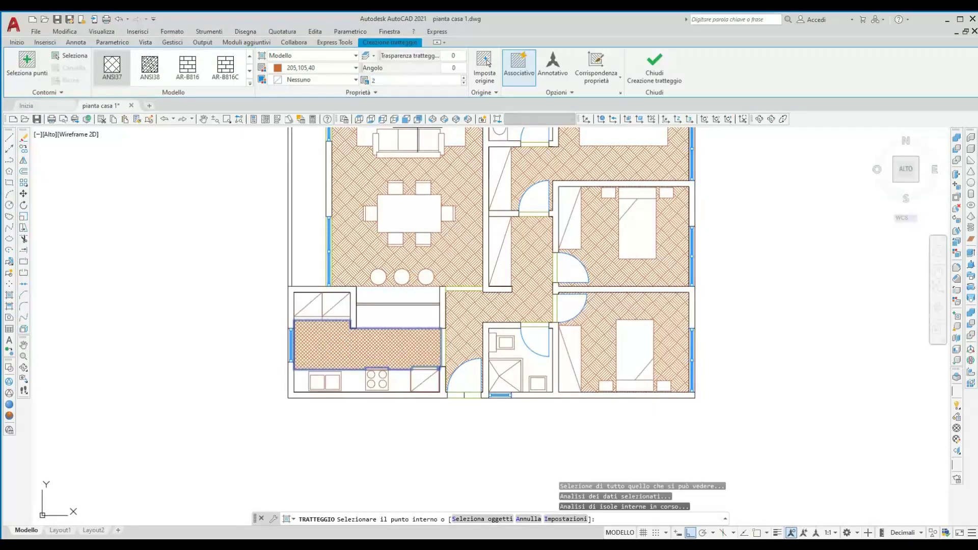
pyautogui.click(381, 79)
pyautogui.write('4')
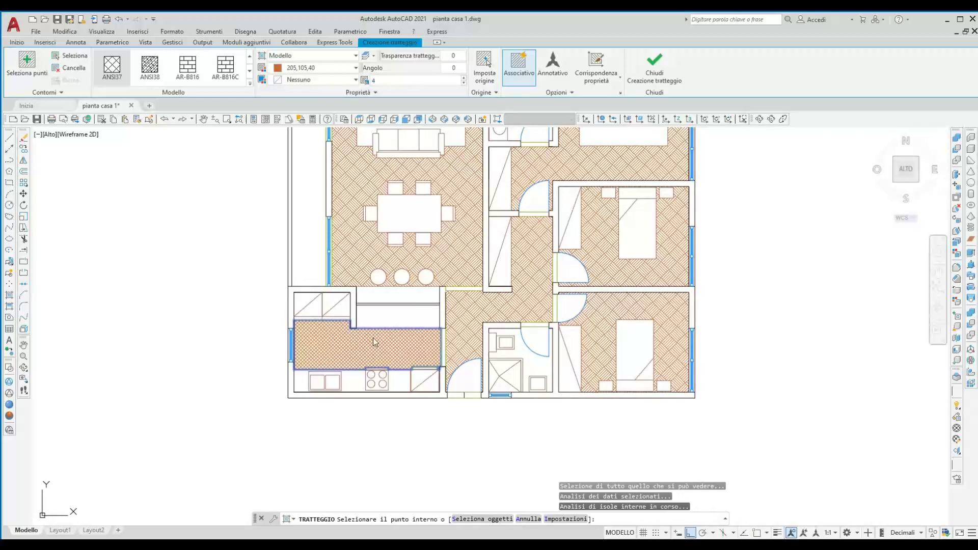
pyautogui.click(332, 359)
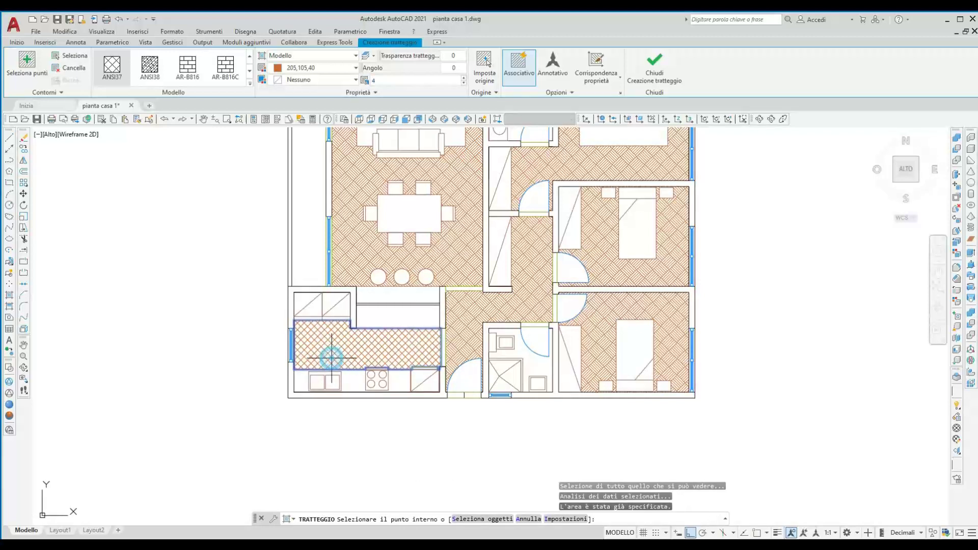
pyautogui.write('6')
pyautogui.press('Return')
pyautogui.click(323, 337)
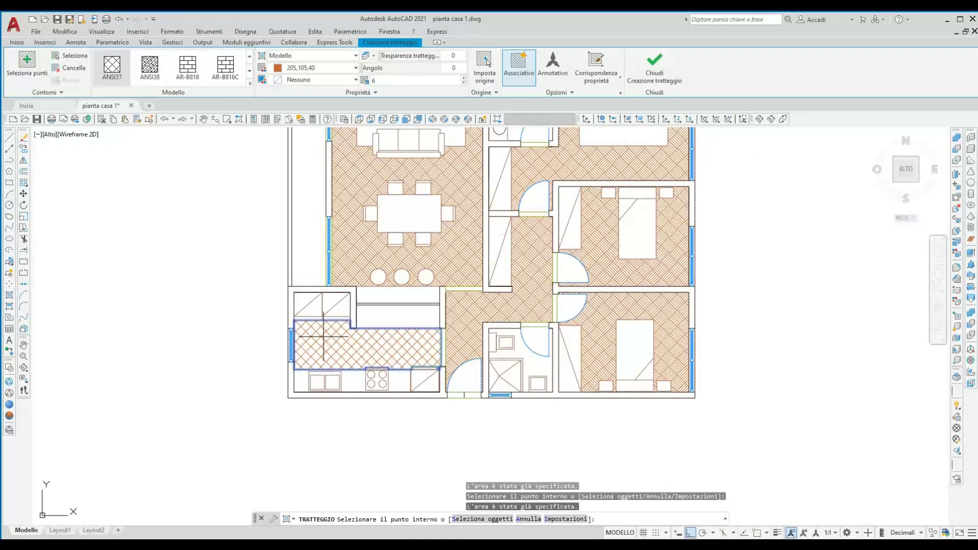
# - Colour the kitchen hatch light green (175,217,170)
pyautogui.click(336, 67)
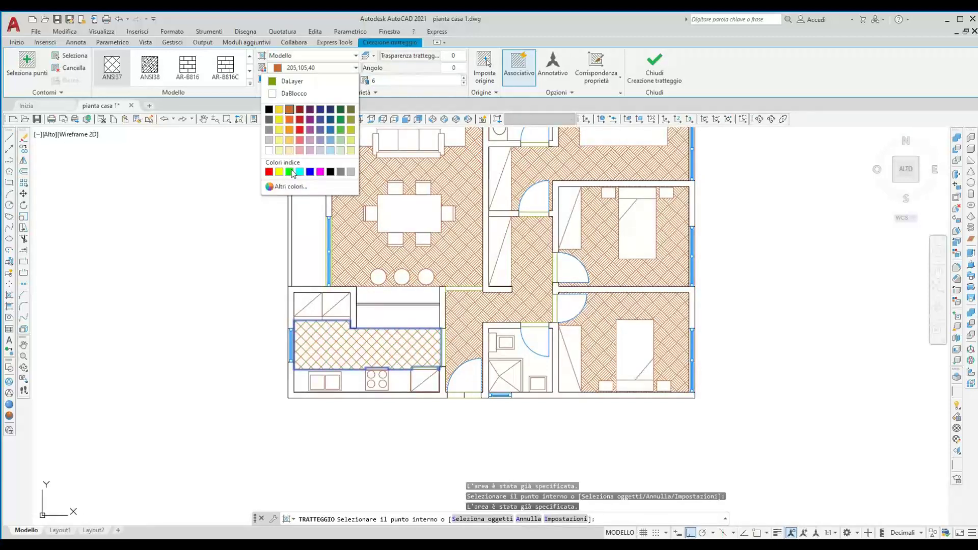
pyautogui.click(340, 141)
pyautogui.press('Escape')
pyautogui.moveTo(476, 278); pyautogui.dragTo(348, 234, button='middle')
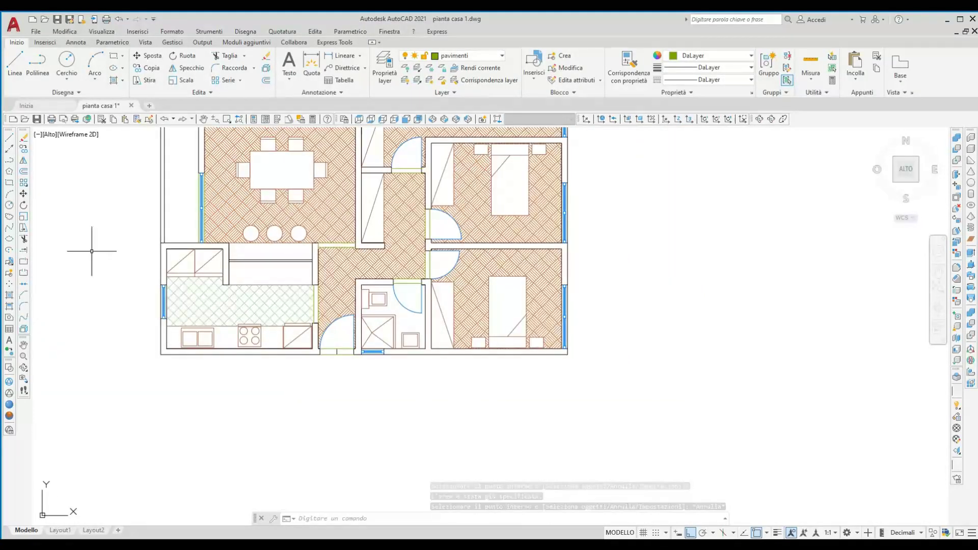
# - Hatch the lower bathroom floor with the crosshatch pattern
pyautogui.click(10, 295)
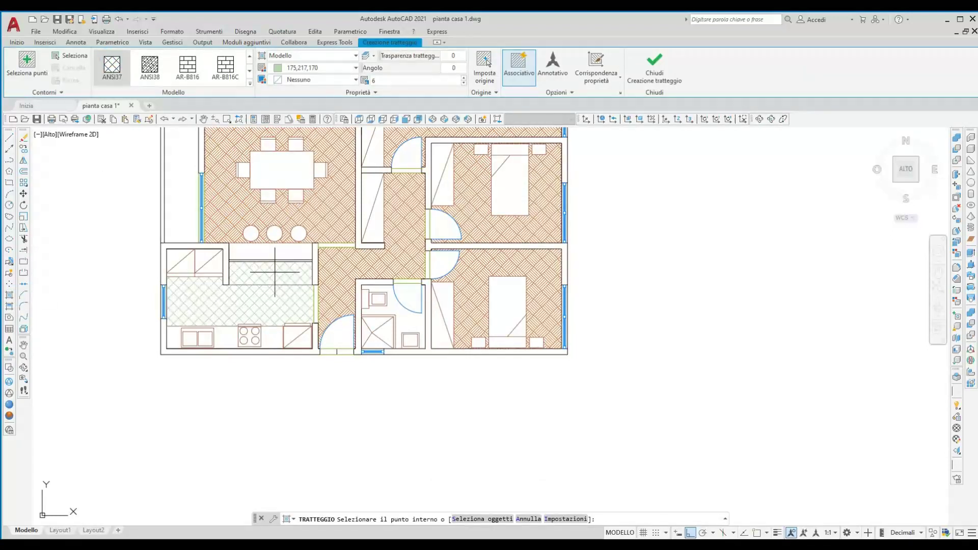
pyautogui.click(402, 317)
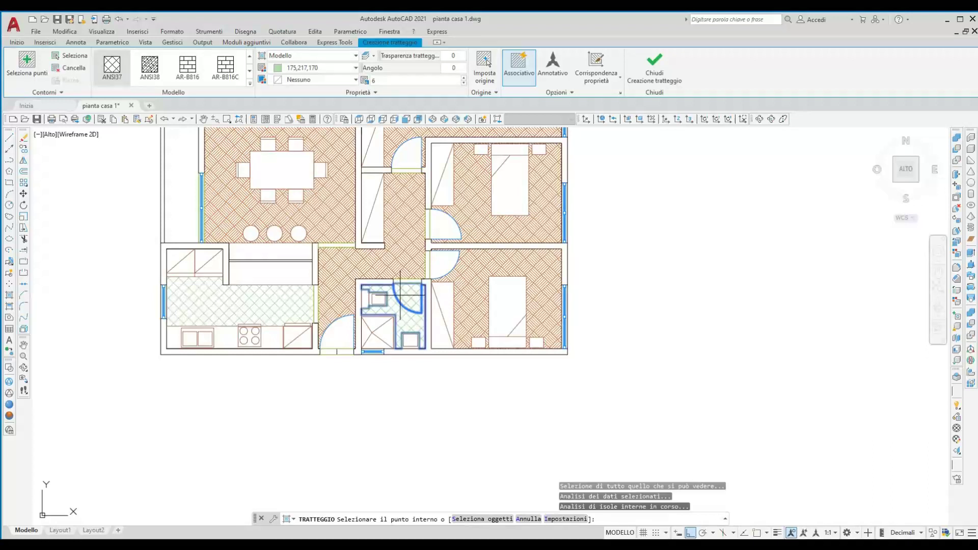
pyautogui.press('Escape')
# - Change the bathroom hatch colour to light blue (173,221,247)
pyautogui.click(398, 304)
pyautogui.click(343, 277)
pyautogui.click(317, 67)
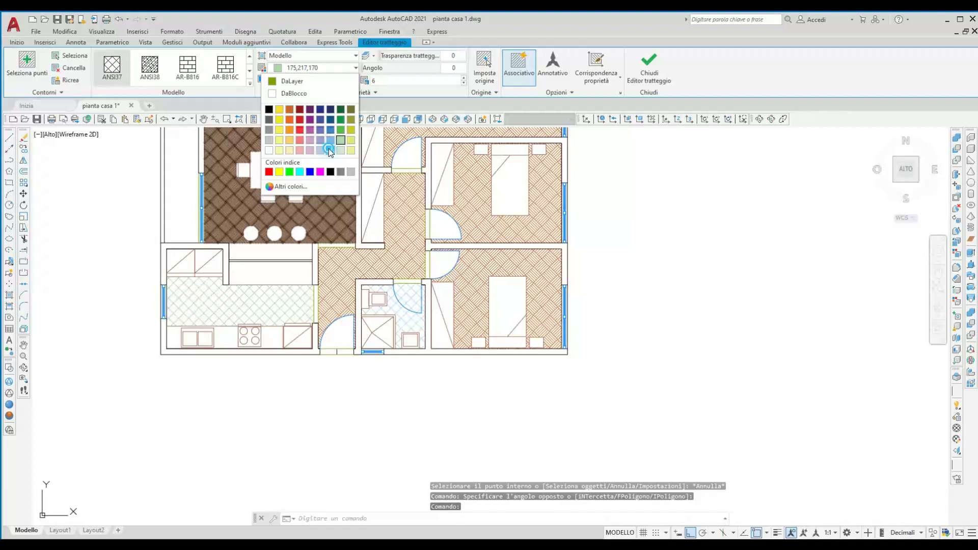
pyautogui.click(330, 150)
pyautogui.press('Escape')
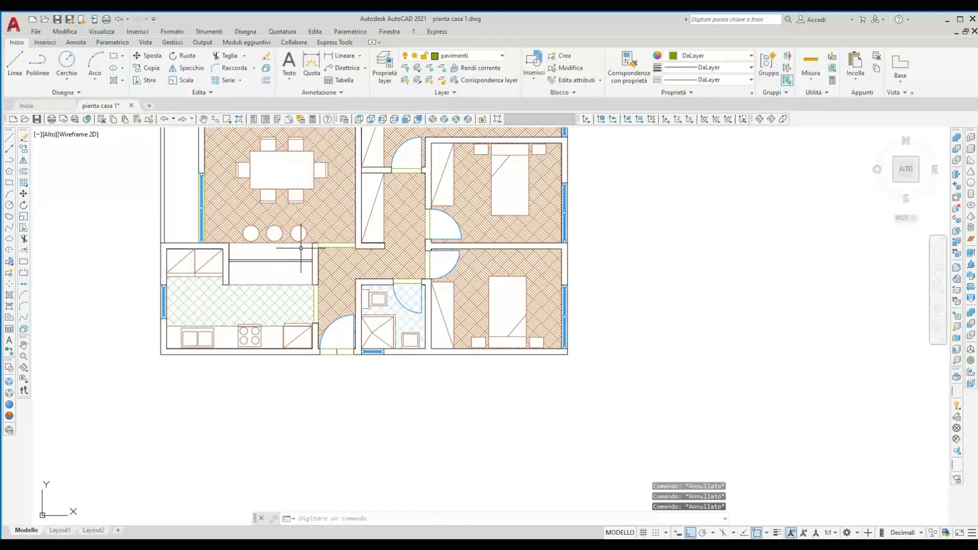
pyautogui.moveTo(319, 86)
pyautogui.mouseDown(button='middle')
pyautogui.moveTo(328, 235)
pyautogui.moveTo(306, 265)
pyautogui.mouseUp(button='middle')
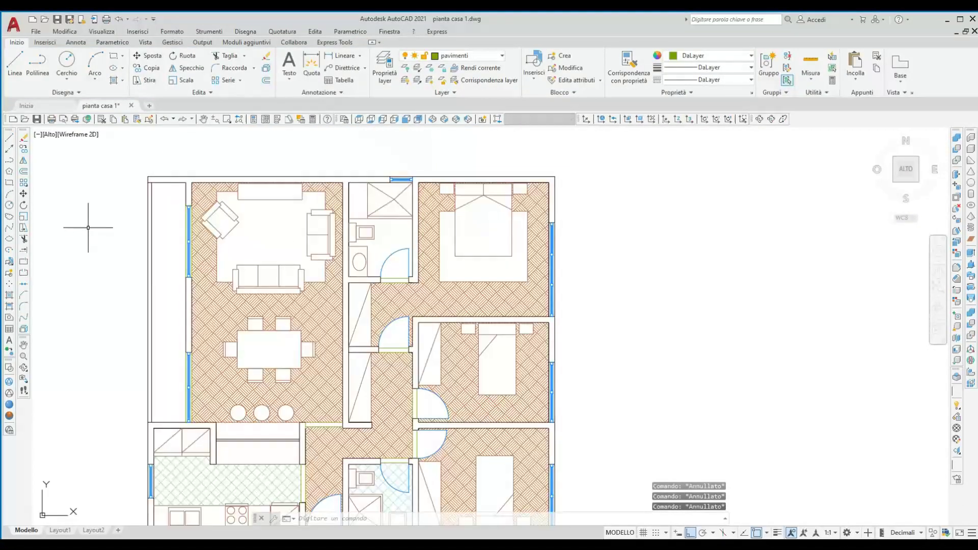
# - Hatch the upper bathroom floor with the light-blue 173,221,247 ANSI37 crosshatch
pyautogui.click(9, 295)
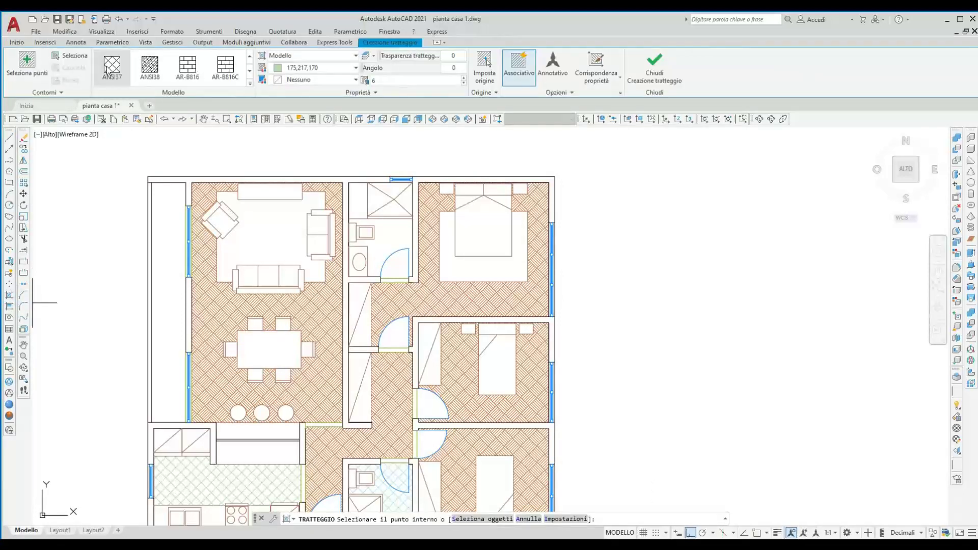
pyautogui.click(321, 68)
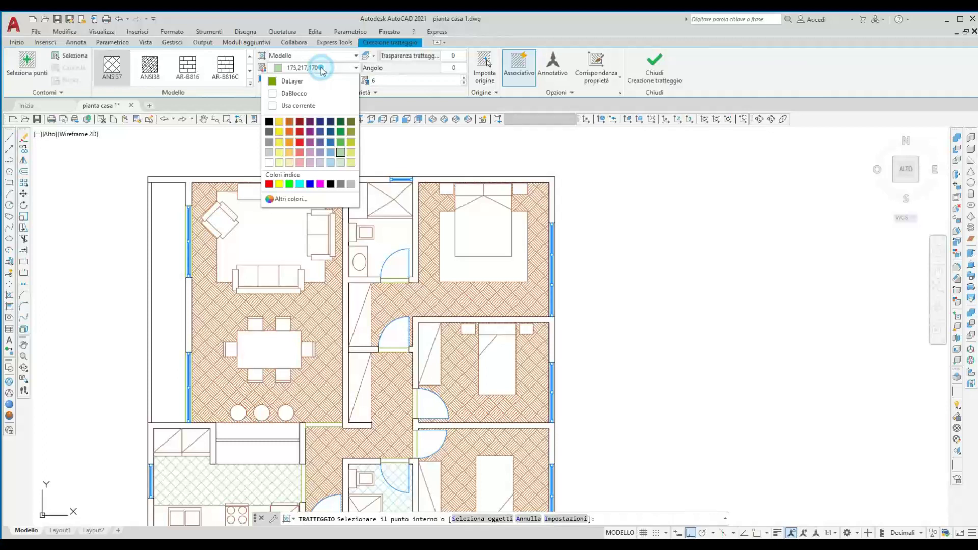
pyautogui.click(331, 161)
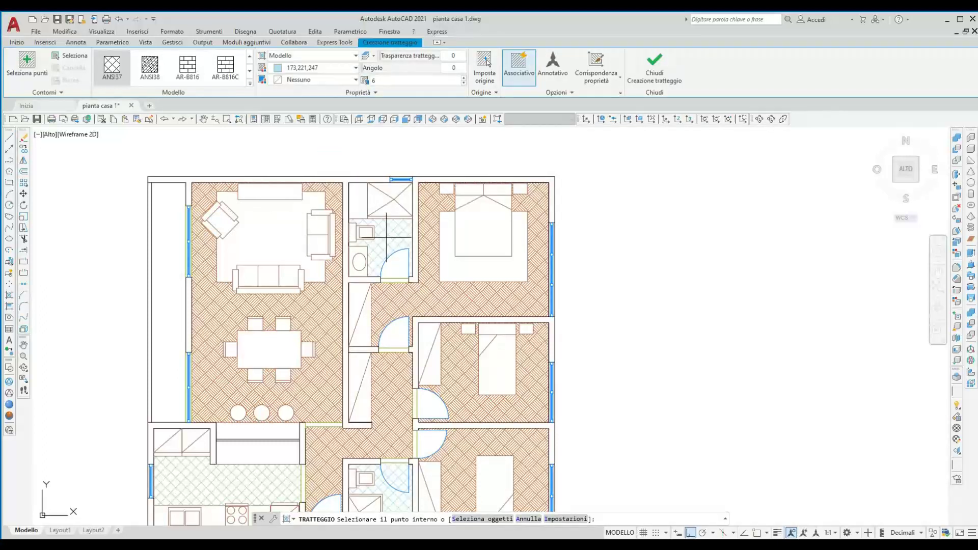
pyautogui.click(399, 258)
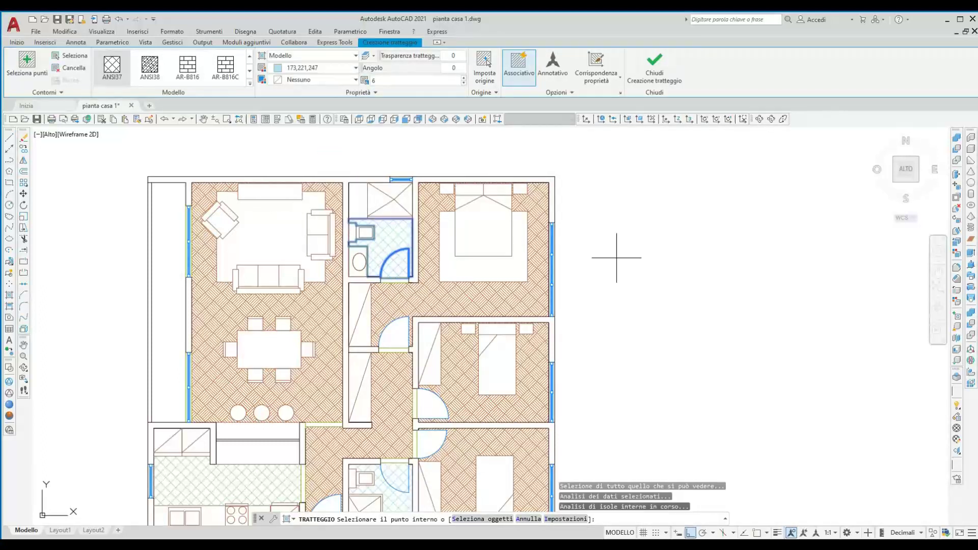
pyautogui.press('Escape')
pyautogui.moveTo(615, 258); pyautogui.dragTo(648, 195, button='middle')
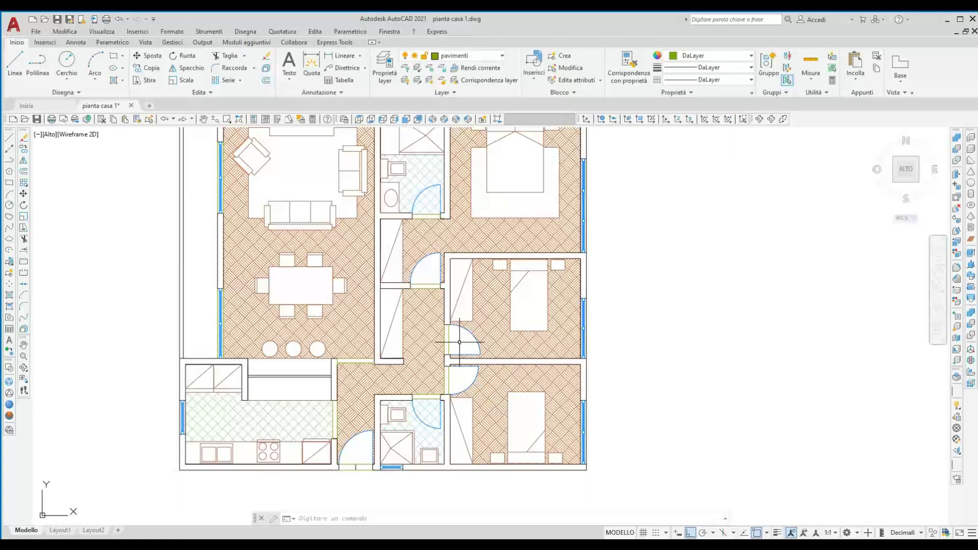
# - Start a hatch using the AR-PARQ1 parquet pattern at scale 0.1
pyautogui.click(8, 297)
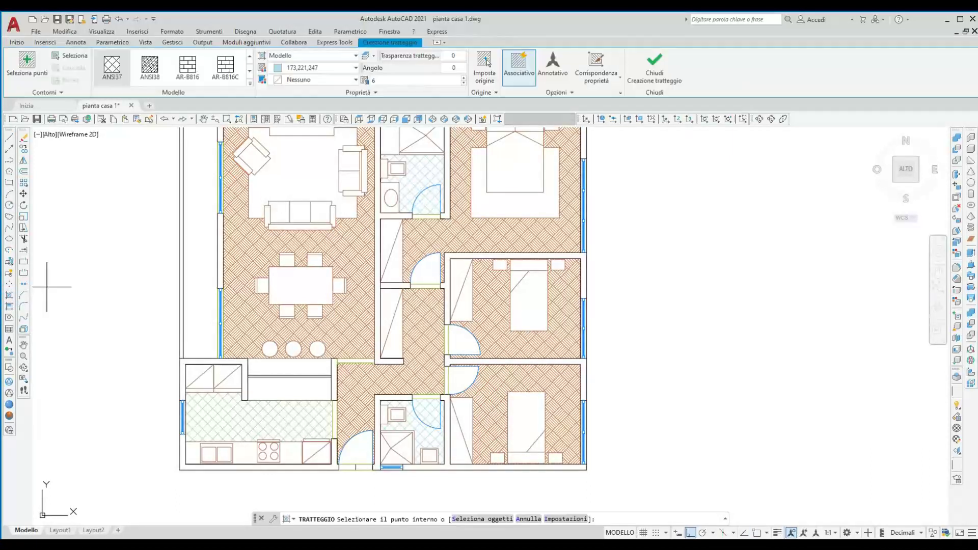
pyautogui.click(249, 71)
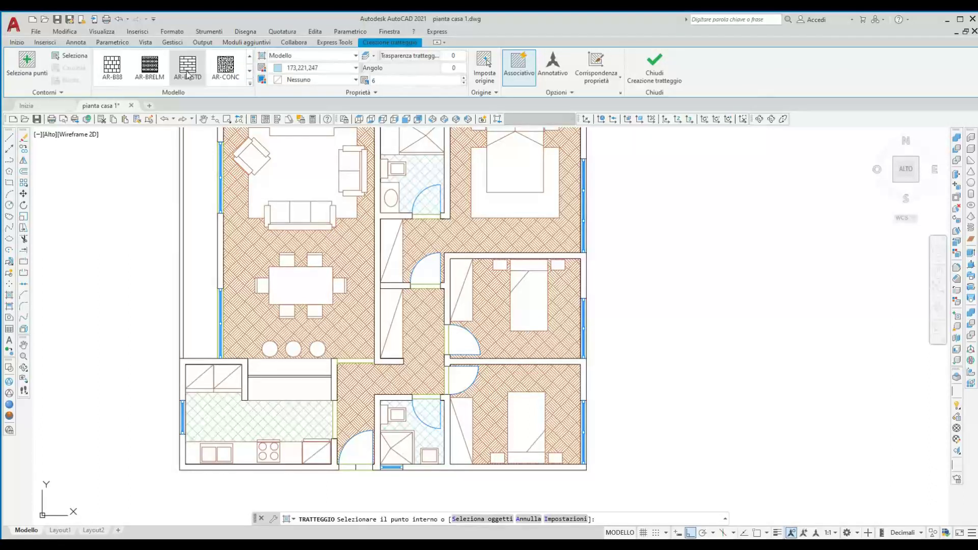
pyautogui.click(250, 83)
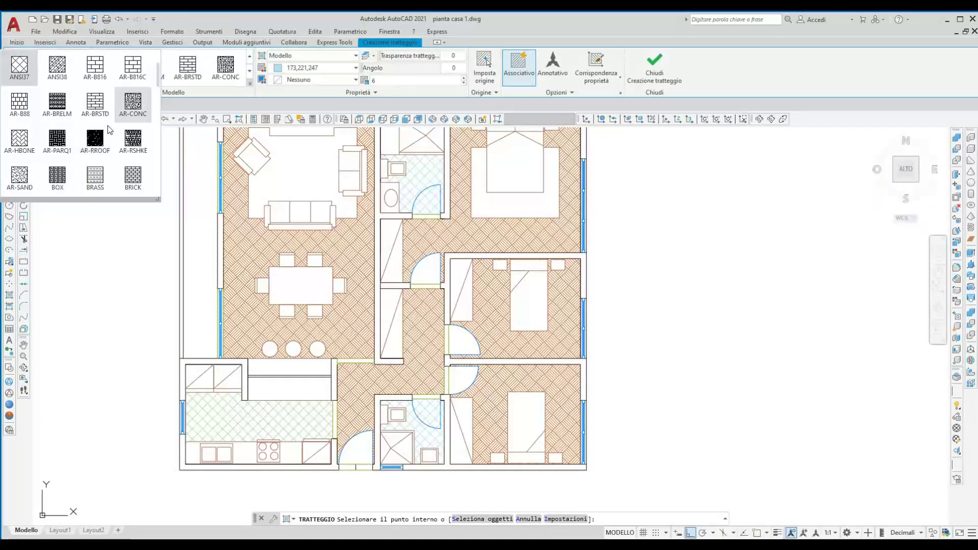
pyautogui.click(56, 138)
pyautogui.write('45')
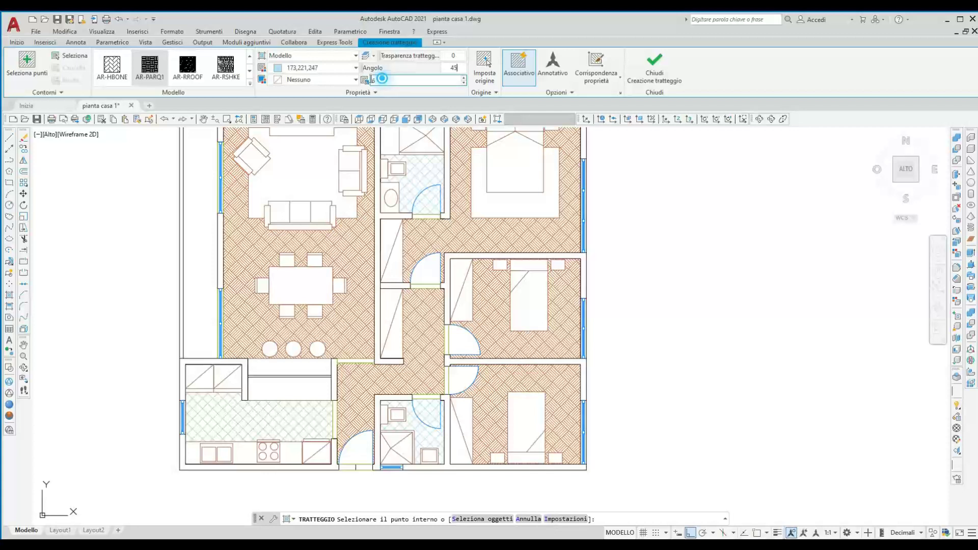
pyautogui.click(378, 79)
pyautogui.write('.1')
pyautogui.press('Return')
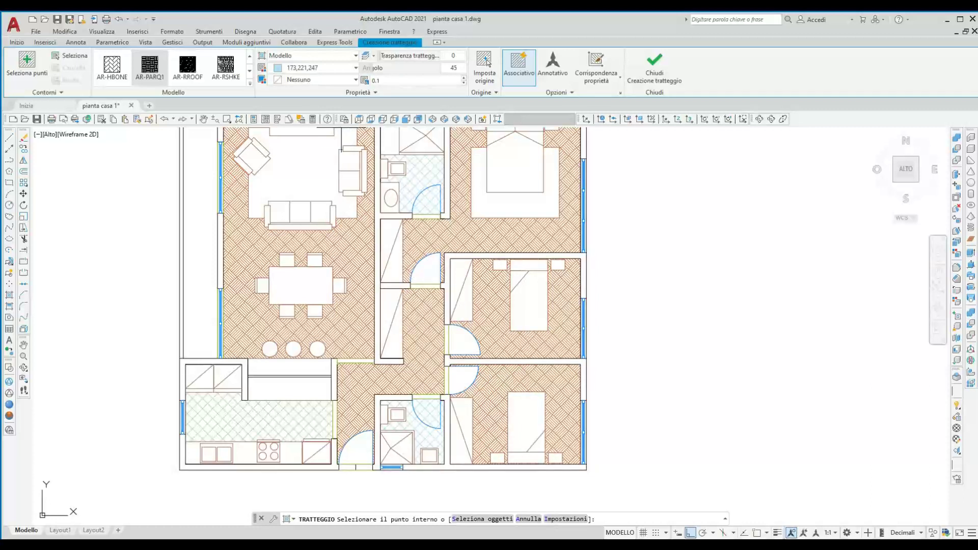
# - Colour the parquet 205,105,40 orange and apply it to the floor area
pyautogui.click(311, 68)
pyautogui.click(288, 124)
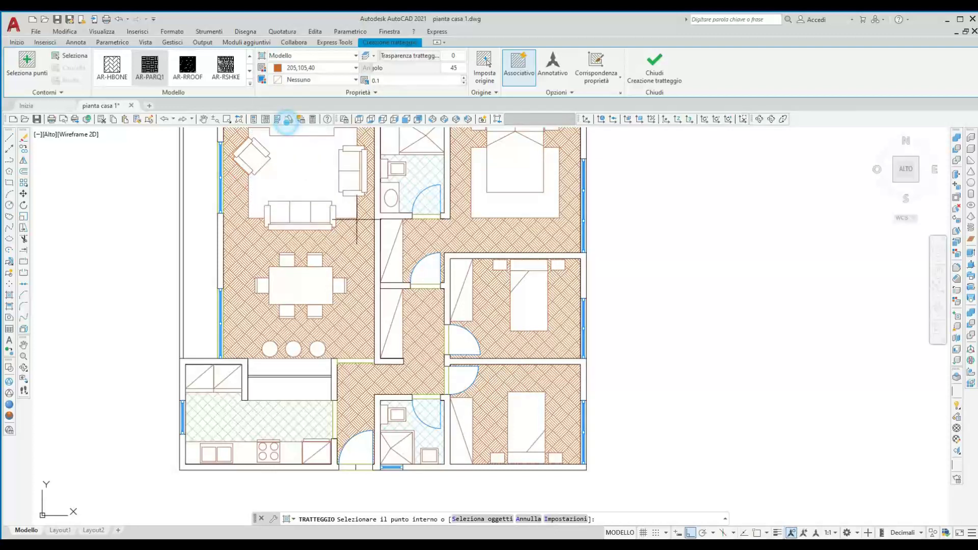
pyautogui.click(422, 270)
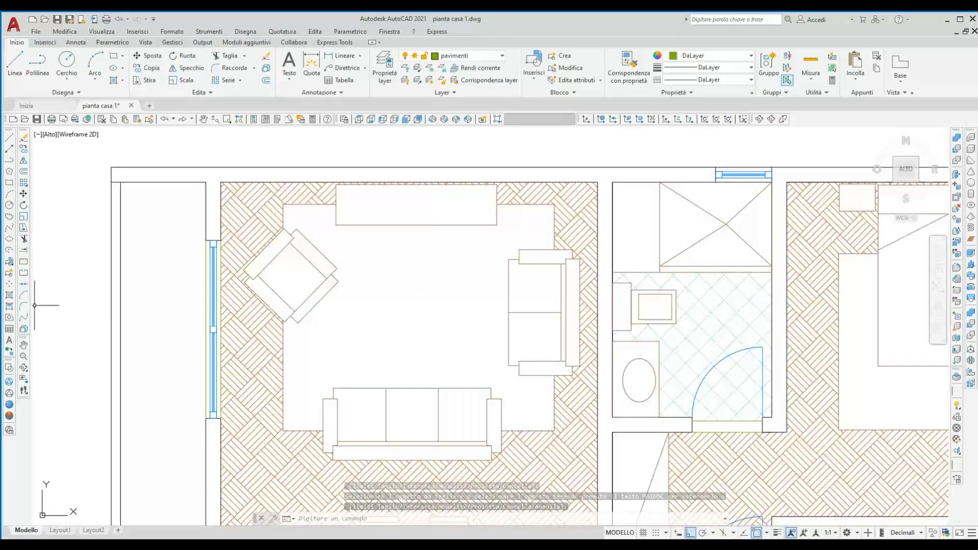
# - Fill the living-room rug with a red gradient hatch, adjusting its second colour
pyautogui.click(10, 295)
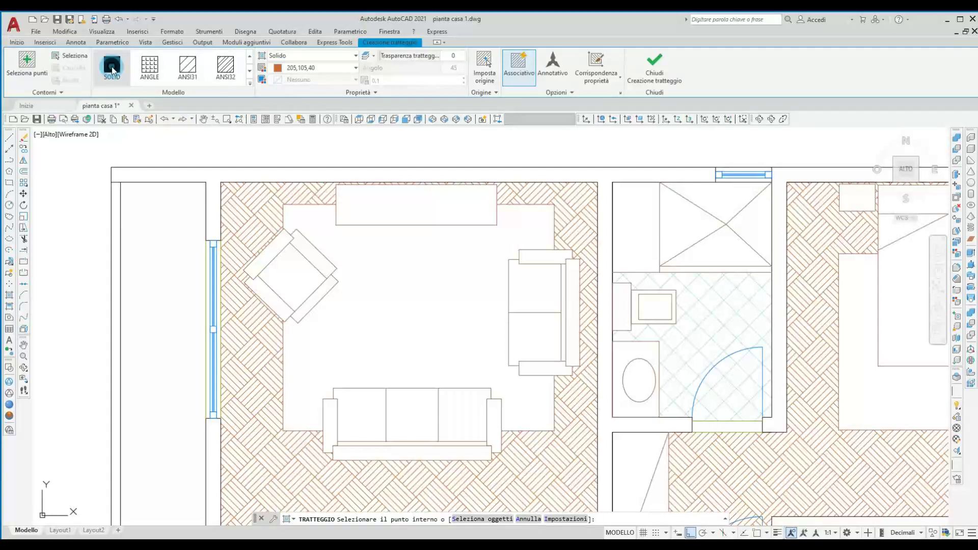
pyautogui.click(284, 56)
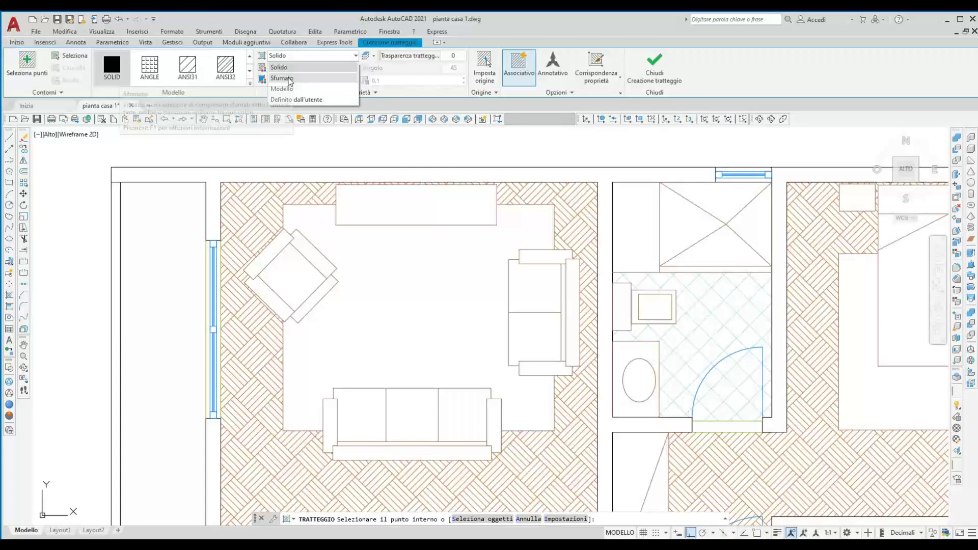
pyautogui.click(289, 79)
pyautogui.click(288, 71)
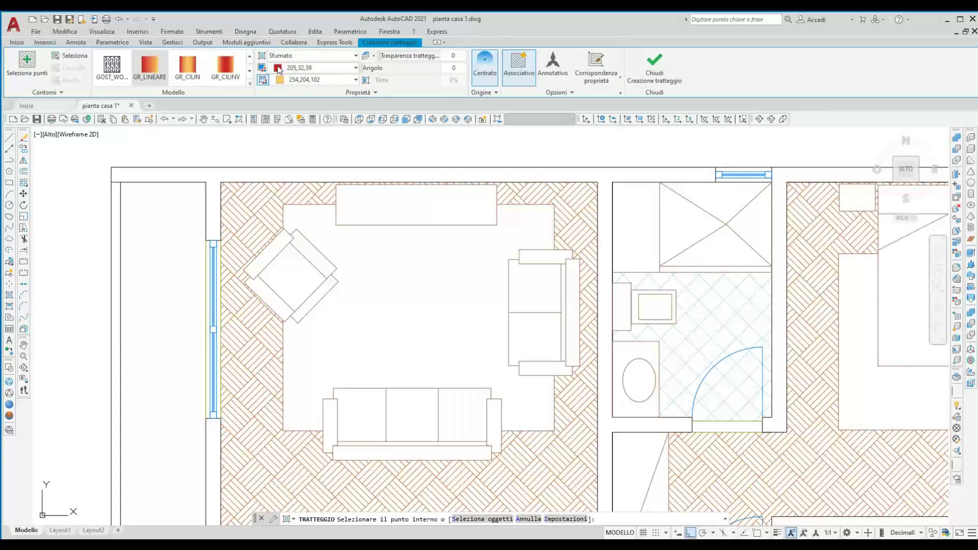
pyautogui.click(303, 81)
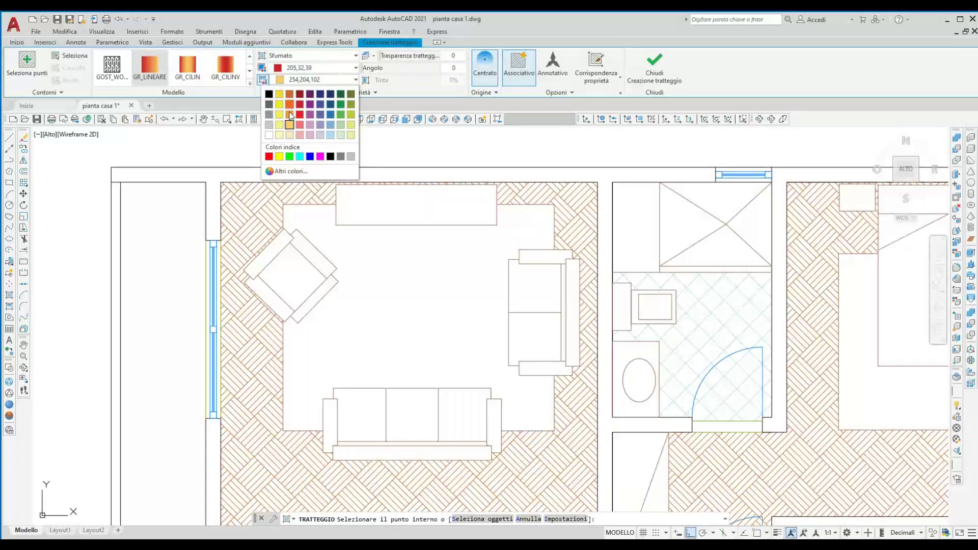
pyautogui.click(302, 135)
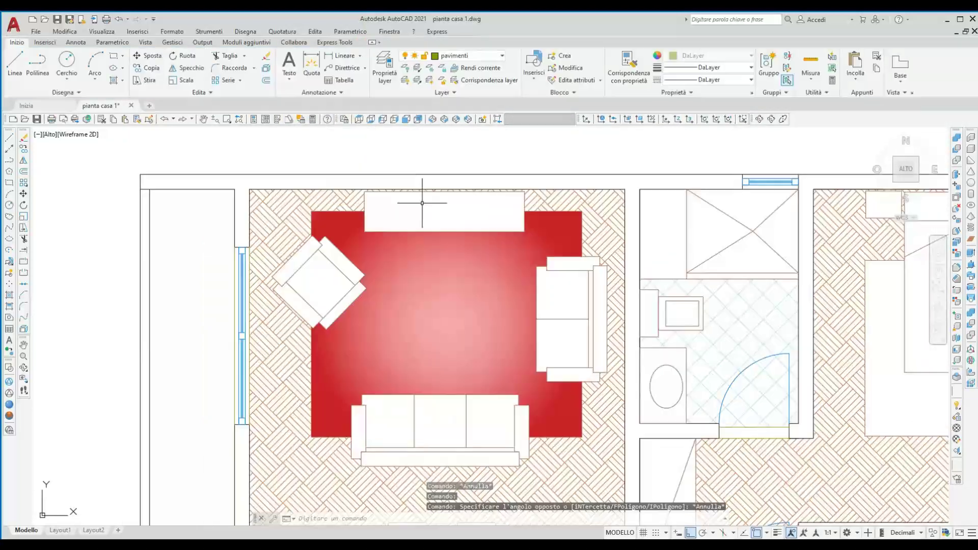
pyautogui.press('Return')
pyautogui.scroll(-2, 288, 213)
# - Give the upper bedroom rug a yellow-to-green GR_SFER spherical gradient
pyautogui.click(536, 180)
pyautogui.moveTo(535, 179); pyautogui.dragTo(309, 184, button='middle')
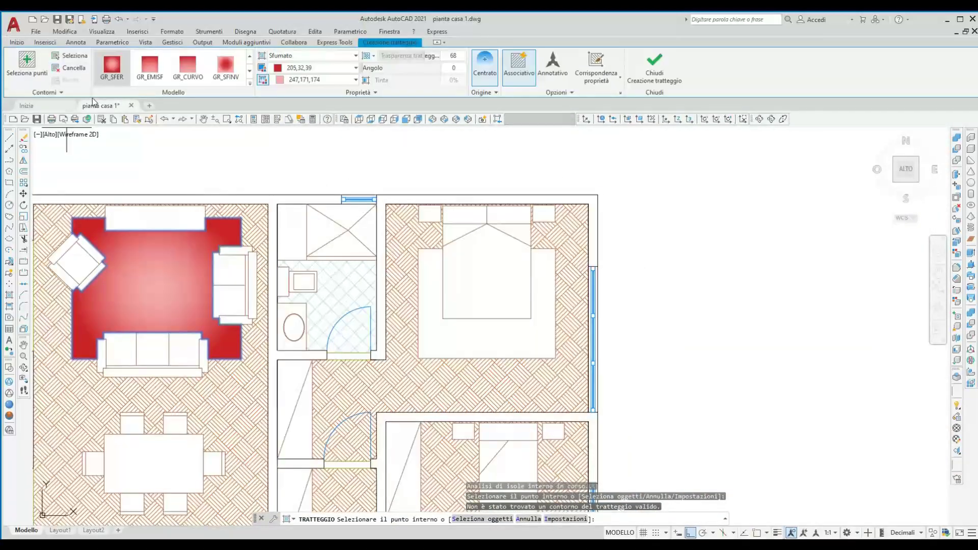
pyautogui.click(127, 72)
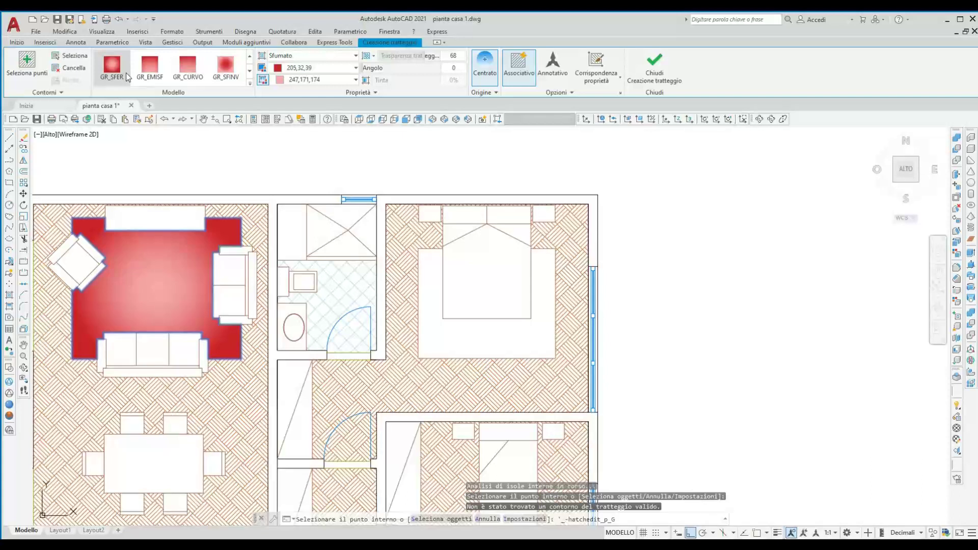
pyautogui.click(303, 68)
pyautogui.click(279, 92)
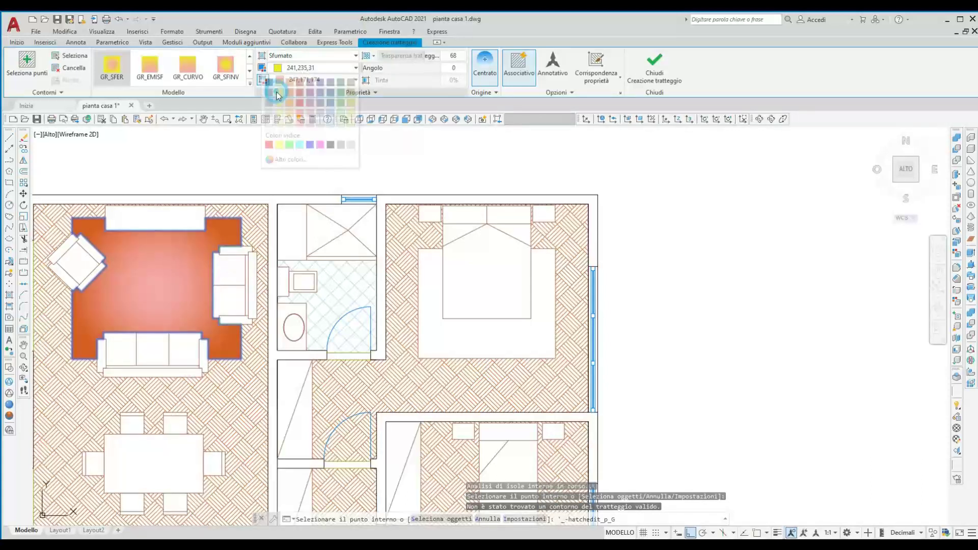
pyautogui.click(294, 82)
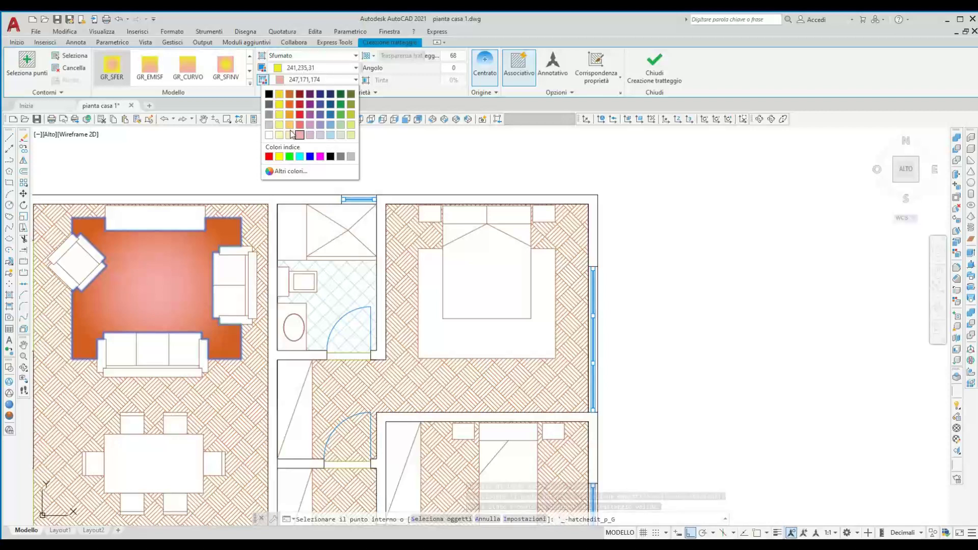
pyautogui.click(339, 105)
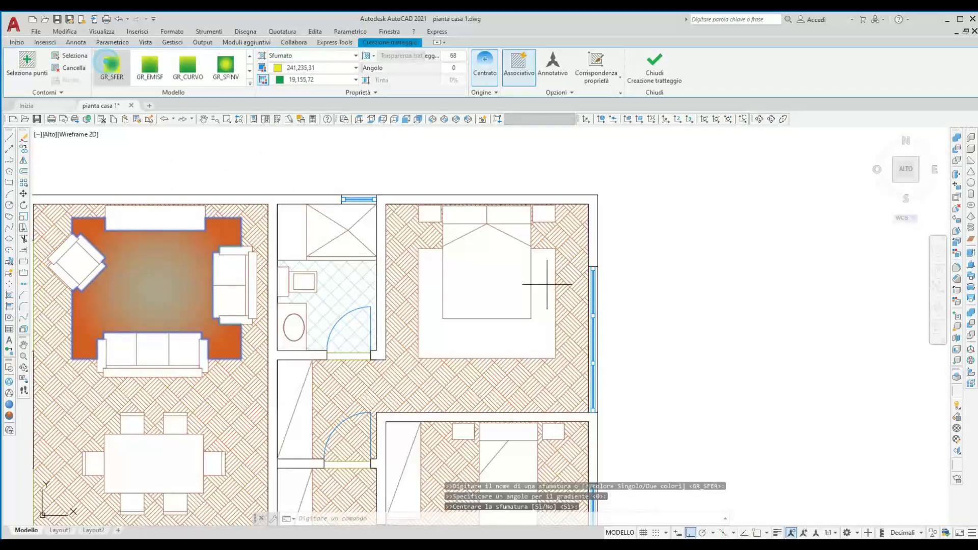
pyautogui.click(497, 336)
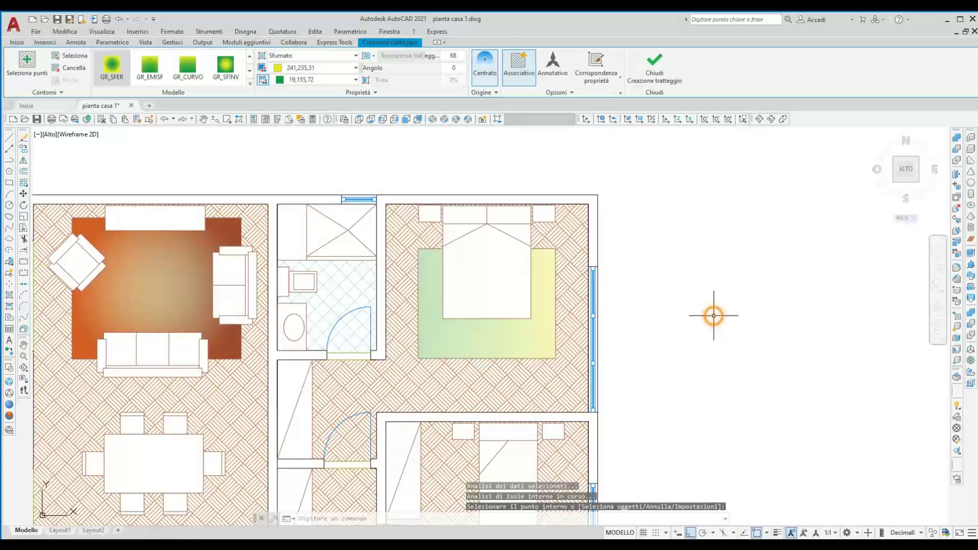
pyautogui.press('Return')
pyautogui.scroll(-3, 714, 312)
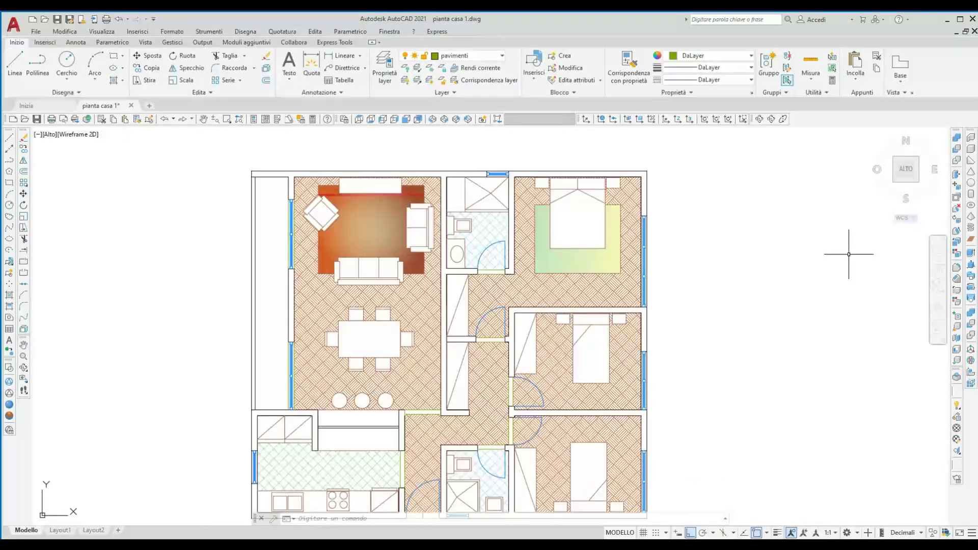
# - Create a new layer named retini with colour 22
pyautogui.click(502, 57)
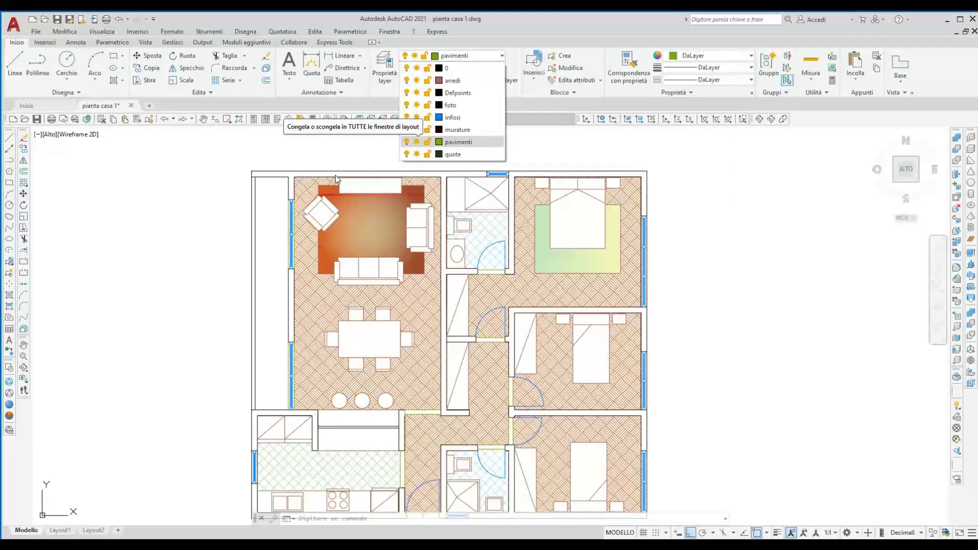
pyautogui.click(360, 151)
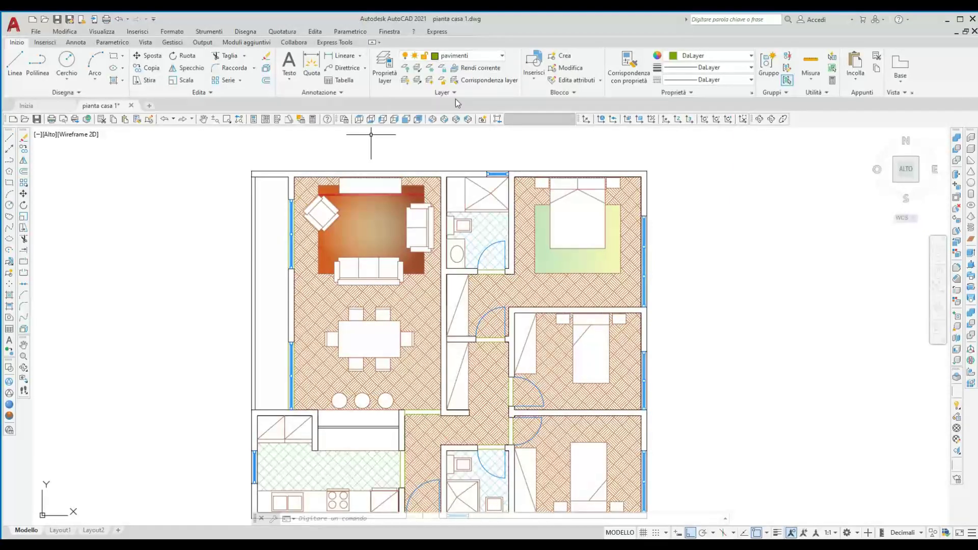
pyautogui.click(388, 68)
pyautogui.click(94, 58)
pyautogui.write('retini')
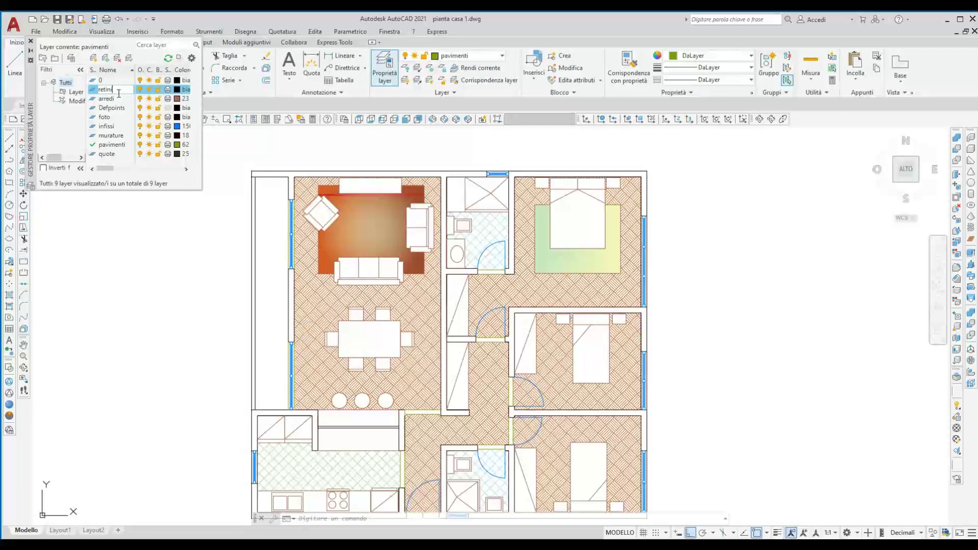
pyautogui.click(177, 90)
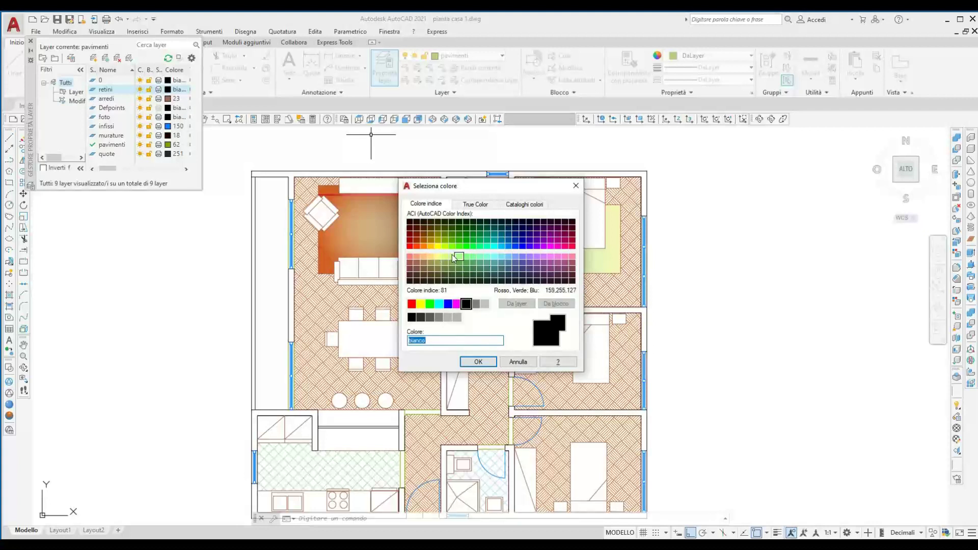
pyautogui.click(416, 242)
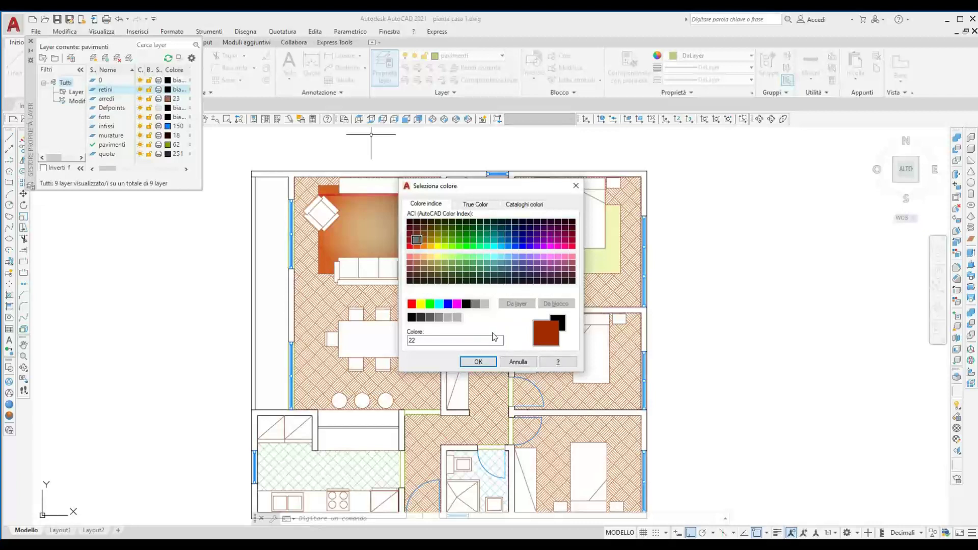
pyautogui.click(478, 361)
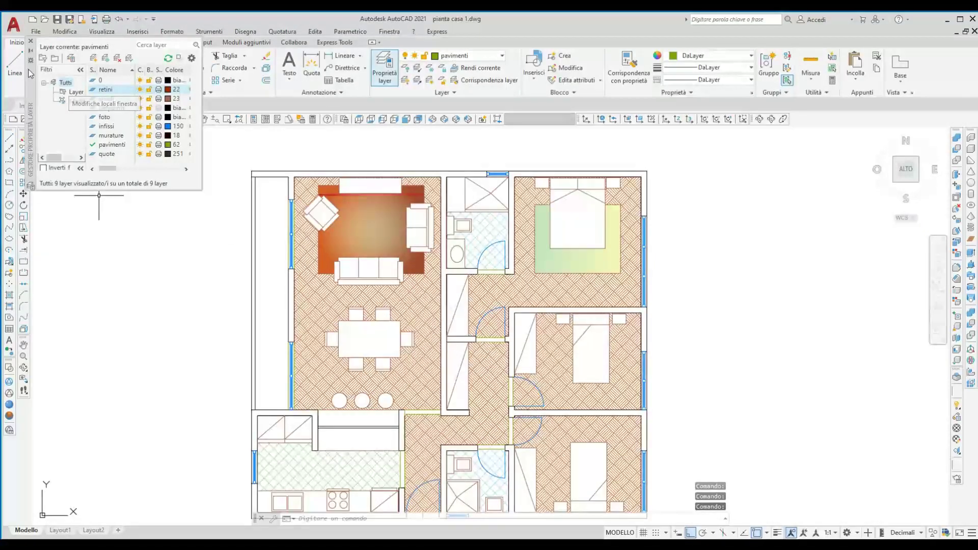
# - Make retini the current layer
pyautogui.click(30, 42)
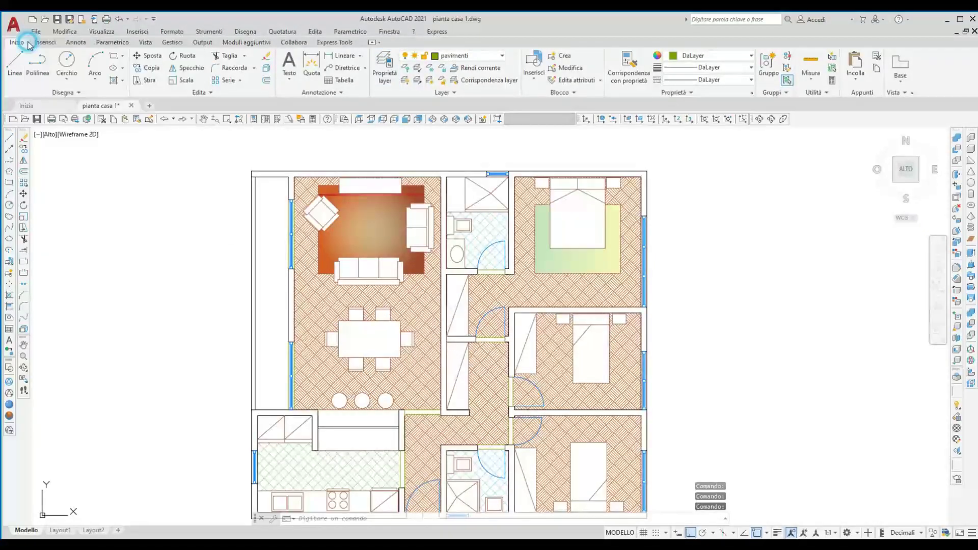
pyautogui.click(464, 55)
pyautogui.click(452, 166)
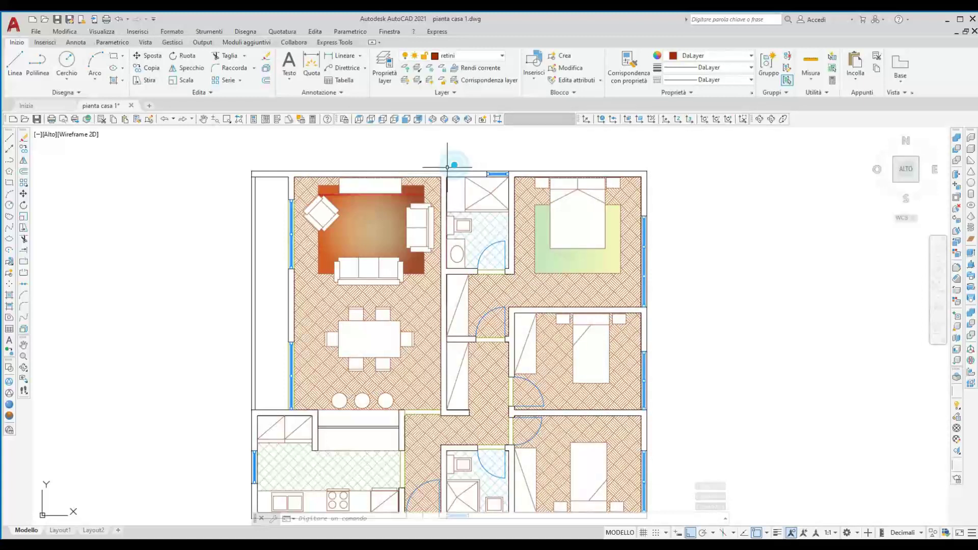
# - Solid-fill the living-room and three bedroom wall strips in 205,105,40 orange
pyautogui.click(10, 295)
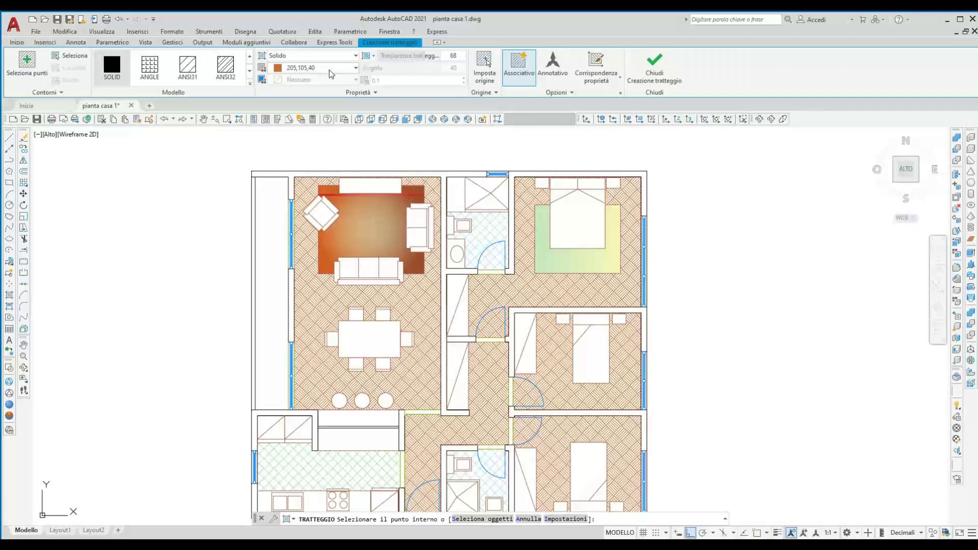
pyautogui.click(443, 174)
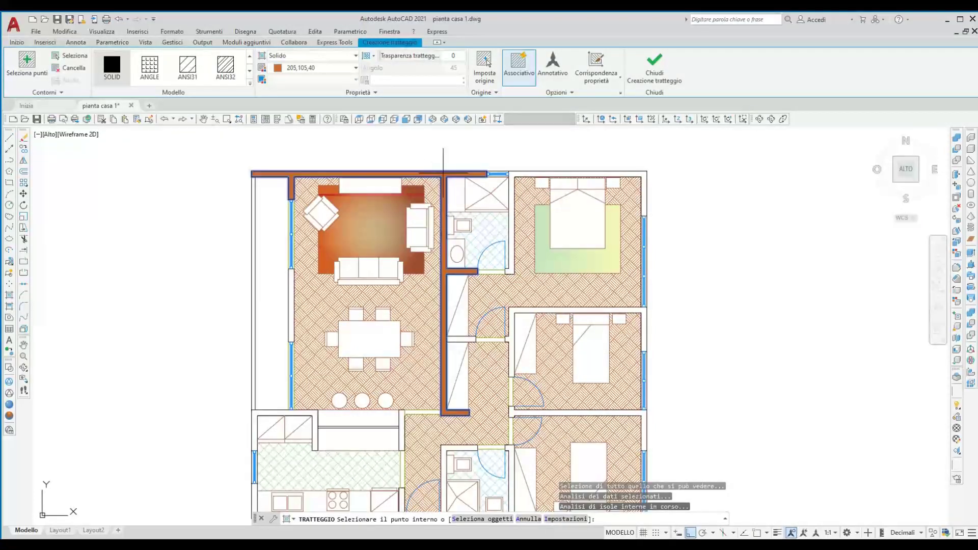
pyautogui.click(512, 254)
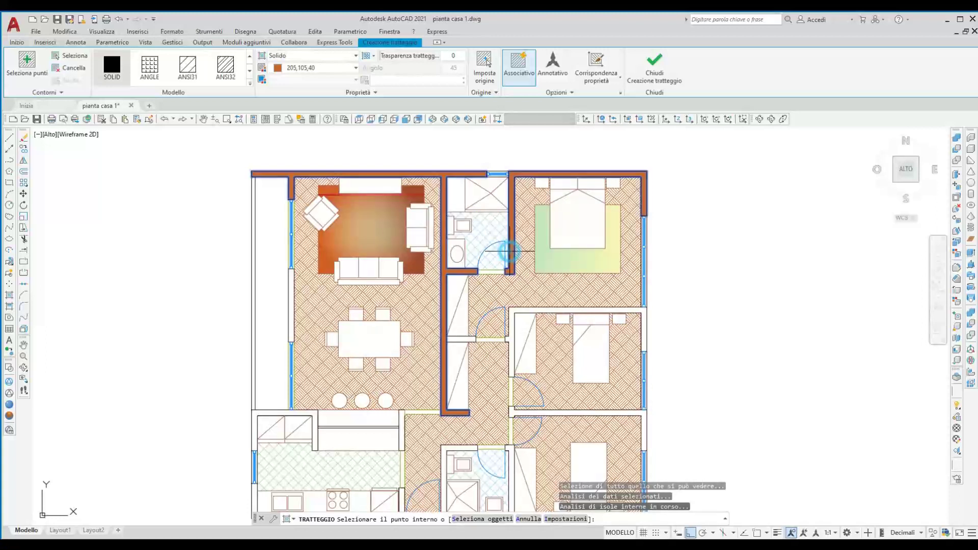
pyautogui.click(645, 309)
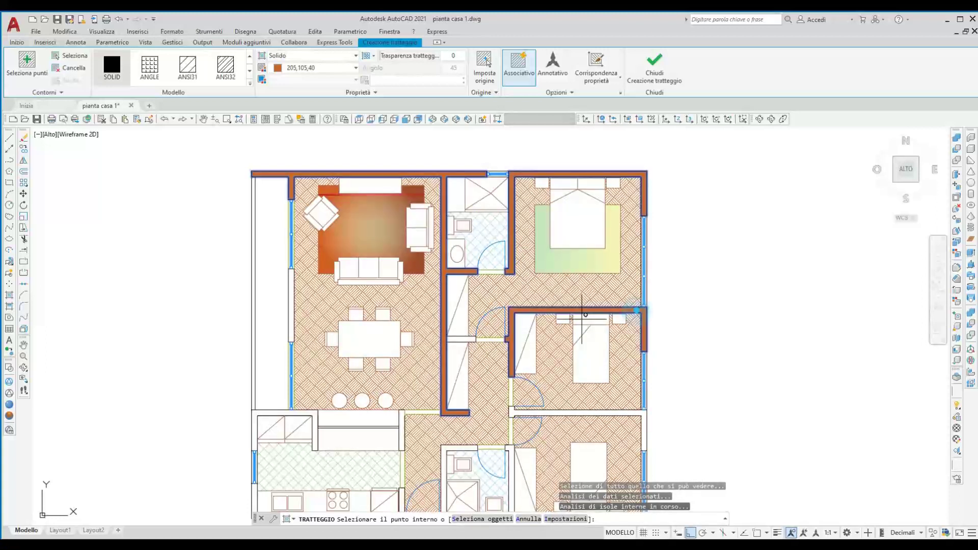
pyautogui.click(558, 408)
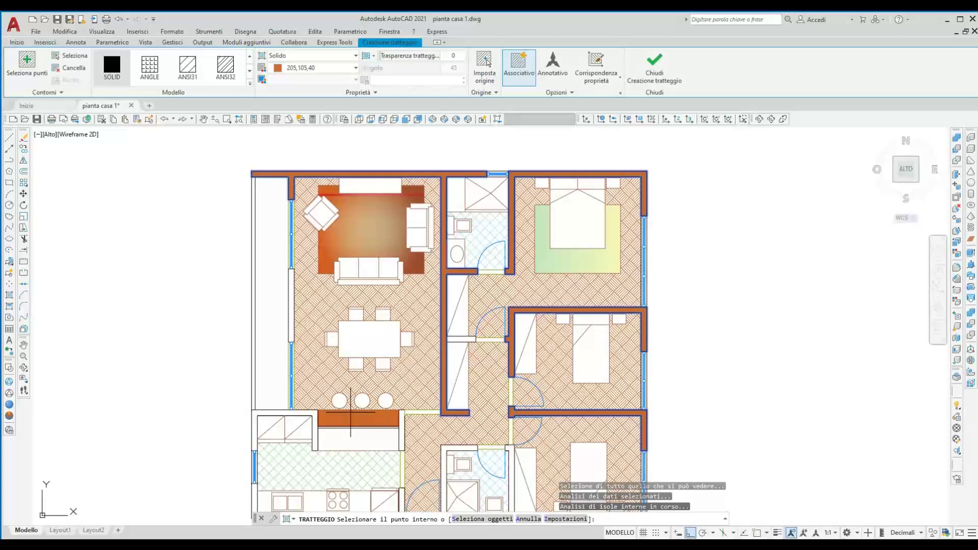
# - Solid-fill the kitchen, bottom outer and bathroom wall strips, then end the hatch
pyautogui.moveTo(357, 412); pyautogui.dragTo(326, 268, button='middle')
pyautogui.scroll(2, 326, 268)
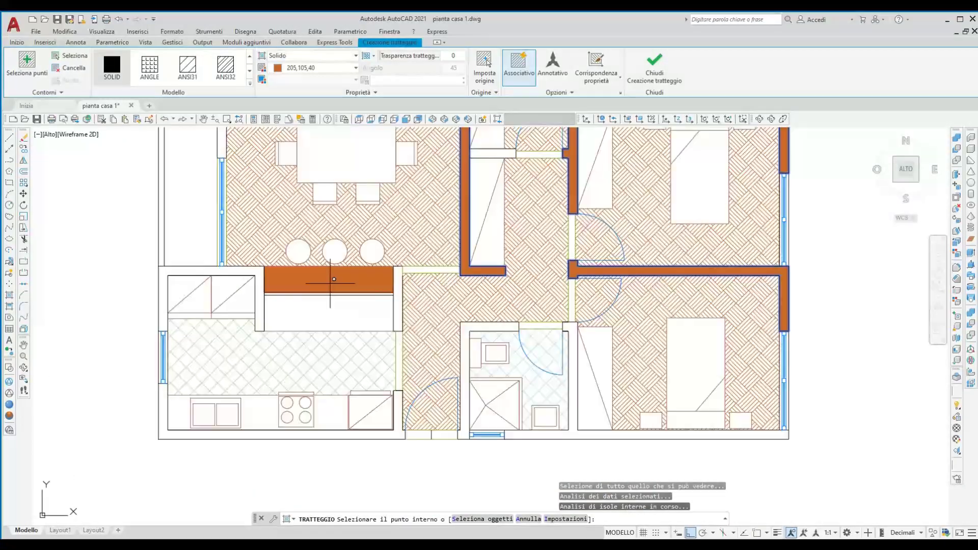
pyautogui.click(400, 302)
pyautogui.click(399, 408)
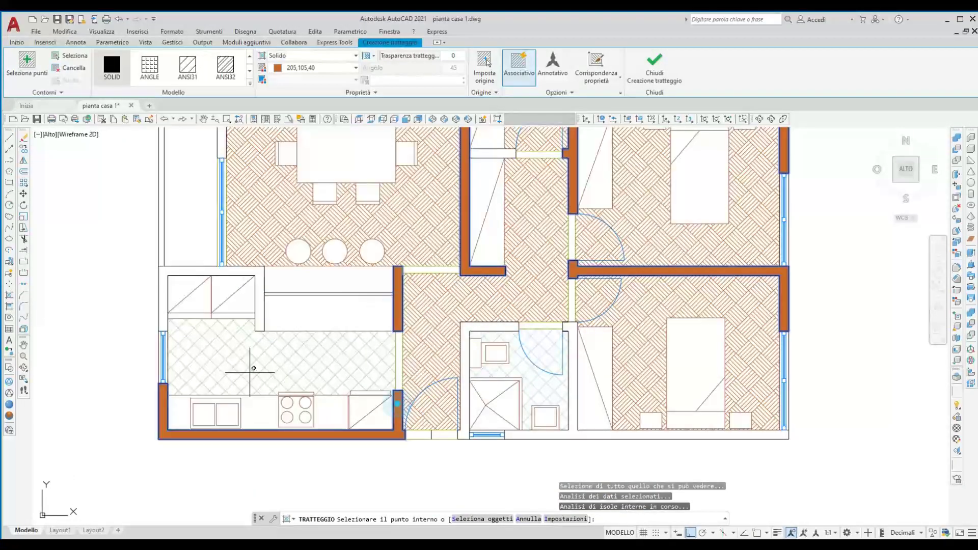
pyautogui.click(161, 318)
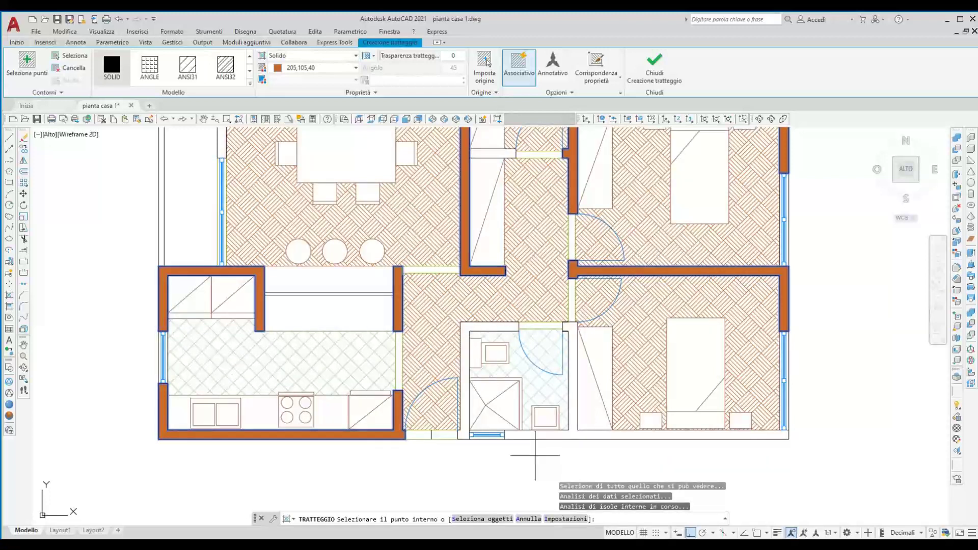
pyautogui.click(534, 436)
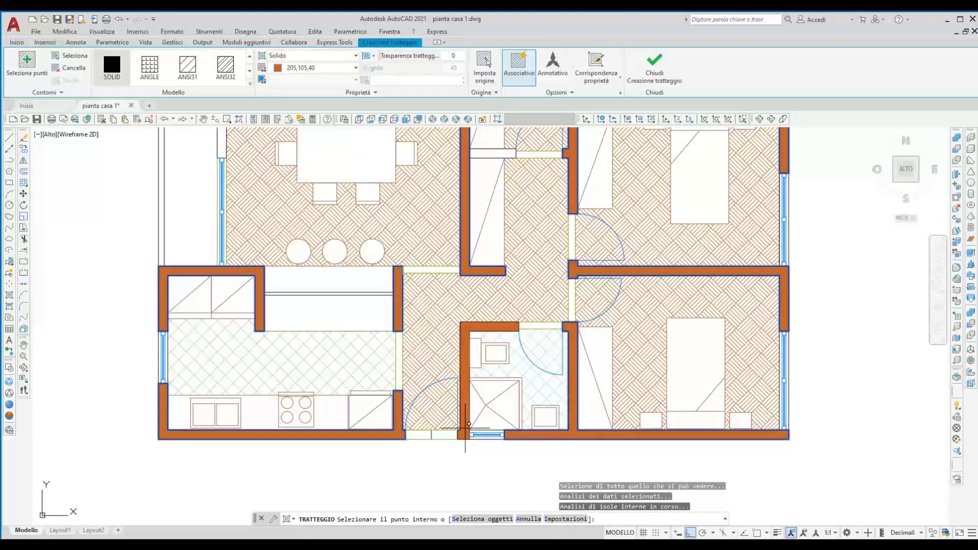
pyautogui.scroll(-2, 853, 262)
pyautogui.moveTo(805, 265)
pyautogui.mouseDown(button='middle')
pyautogui.moveTo(724, 293)
pyautogui.moveTo(655, 349)
pyautogui.mouseUp(button='middle')
pyautogui.press('Escape')
# - Move the kitchen line onto the infissi layer
pyautogui.click(410, 408)
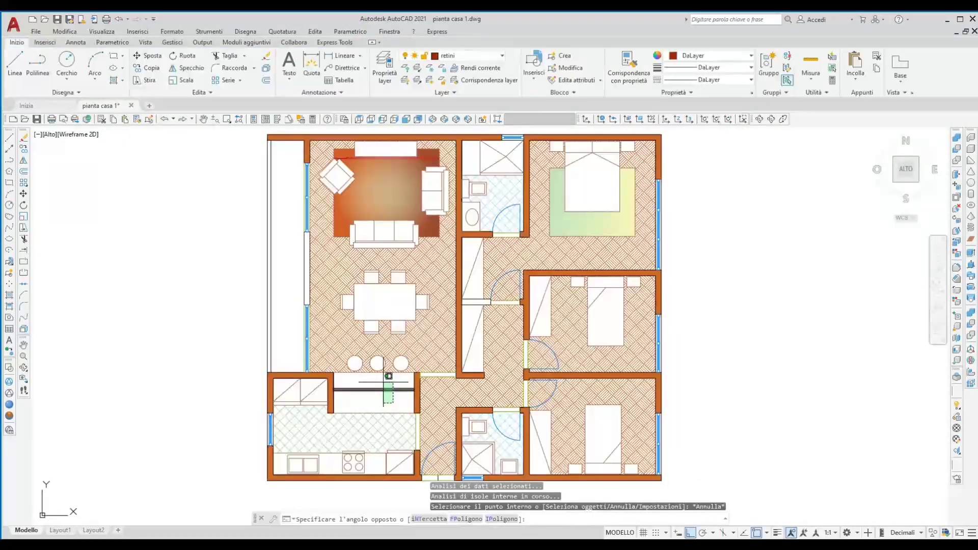
pyautogui.click(368, 372)
pyautogui.click(469, 55)
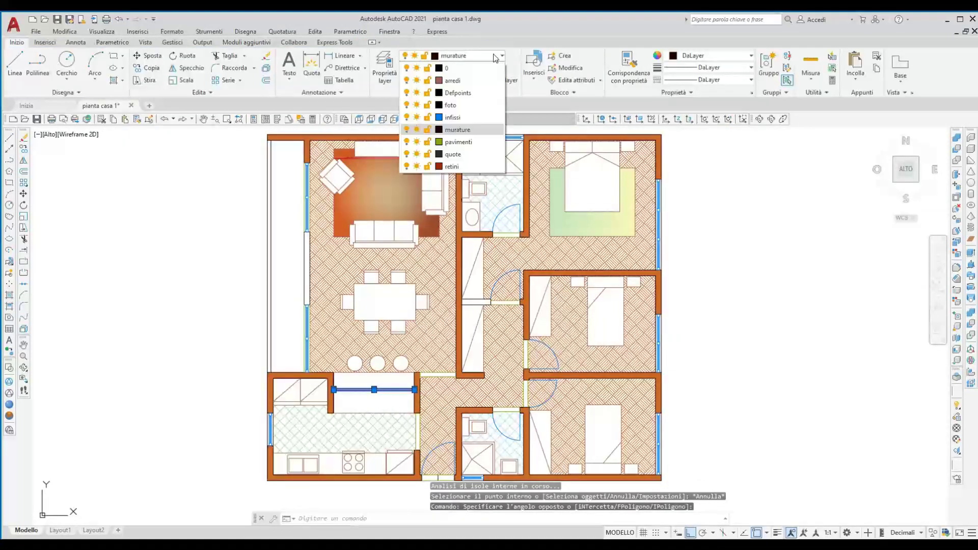
pyautogui.click(452, 117)
pyautogui.press('Escape')
pyautogui.press('Escape')
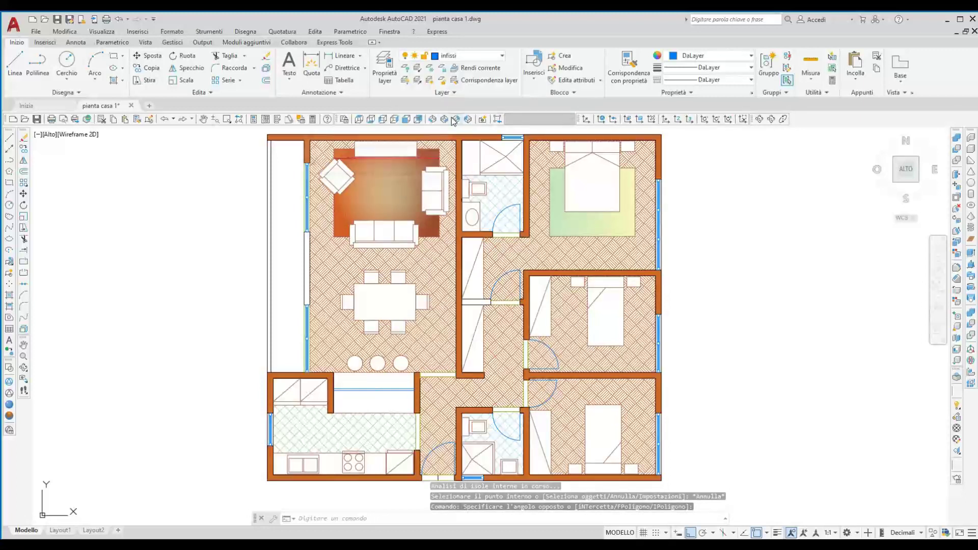
# - With infissi current, draw a line across the living-room window
pyautogui.scroll(2, 267, 239)
pyautogui.moveTo(290, 207)
pyautogui.mouseDown(button='middle')
pyautogui.moveTo(241, 241)
pyautogui.moveTo(246, 270)
pyautogui.mouseUp(button='middle')
pyautogui.click(470, 57)
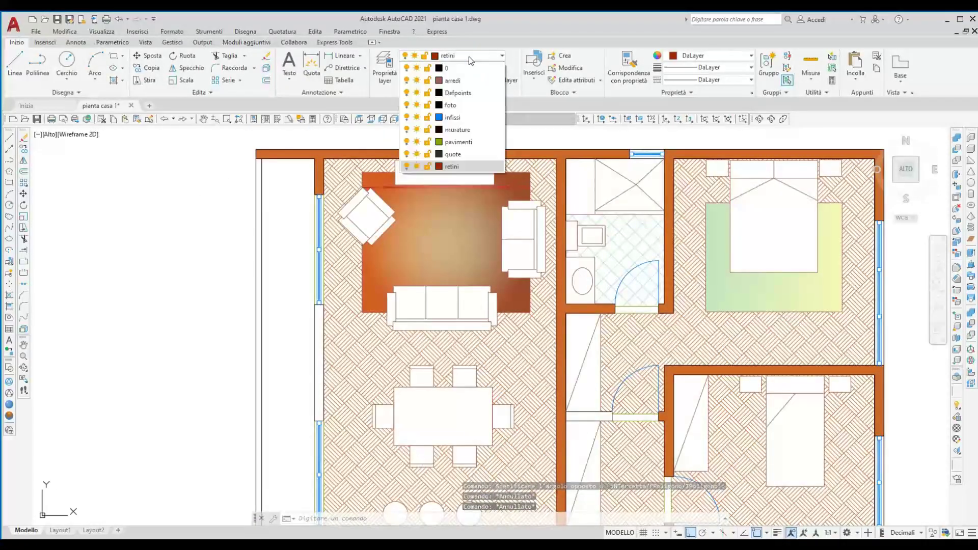
pyautogui.click(453, 117)
pyautogui.click(15, 62)
pyautogui.scroll(2, 229, 234)
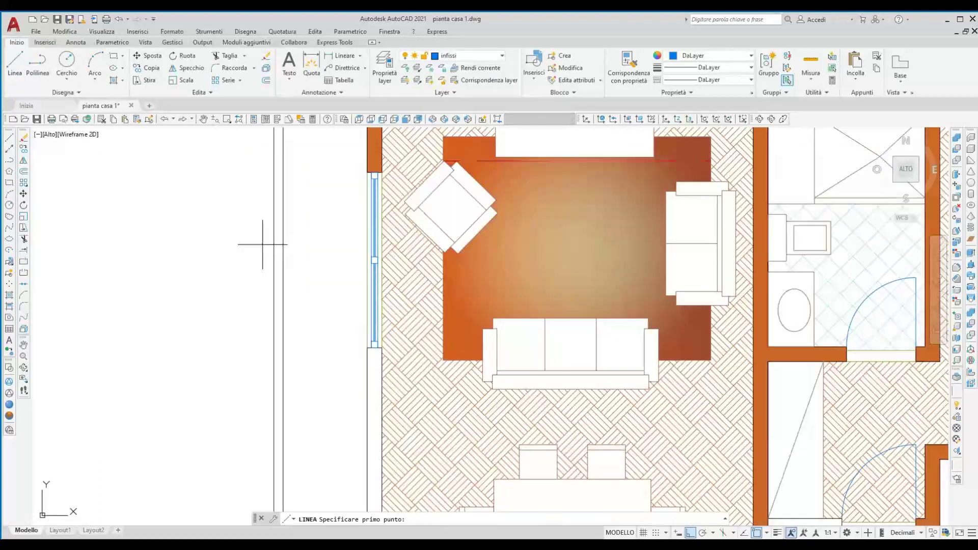
pyautogui.click(377, 257)
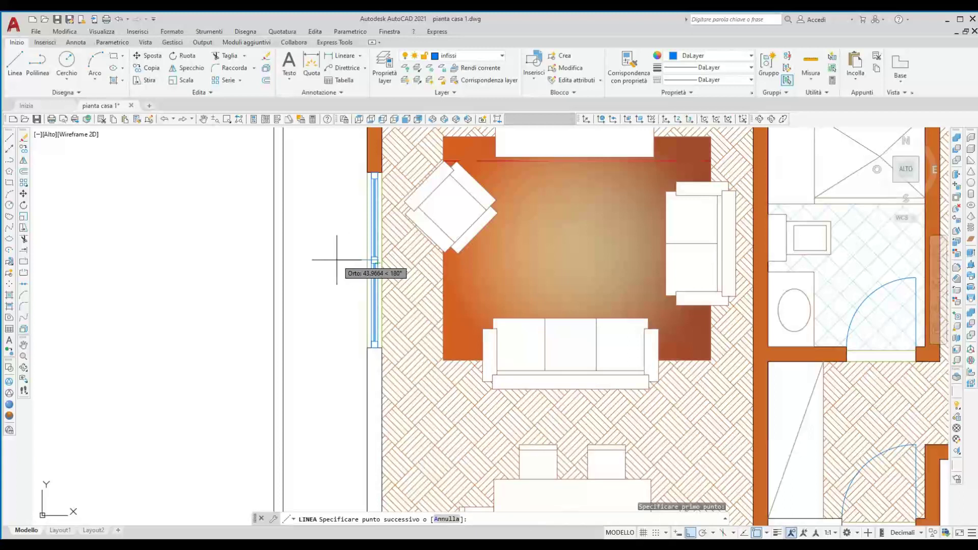
pyautogui.click(337, 260)
pyautogui.click(405, 259)
pyautogui.press('Return')
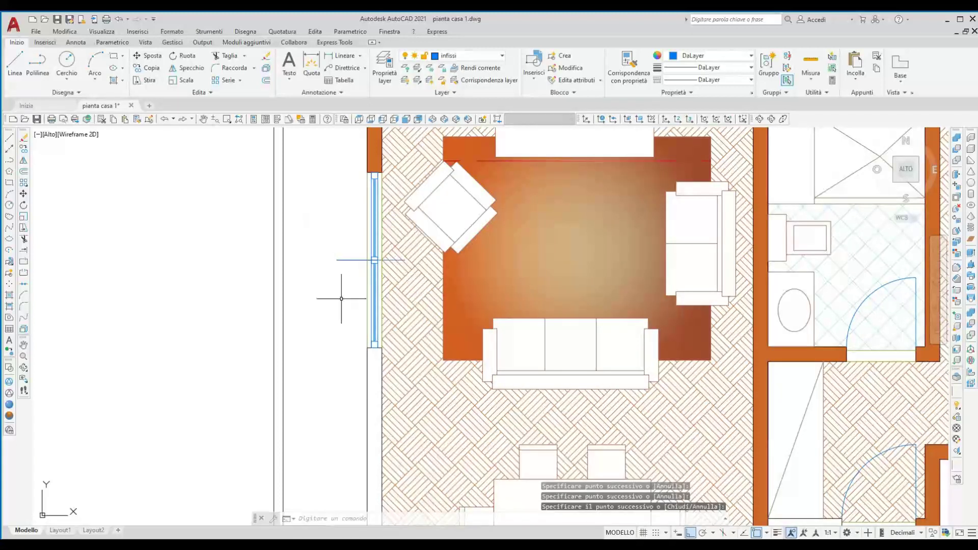
# - Copy the window line down to the lower window edge
pyautogui.moveTo(342, 278); pyautogui.dragTo(343, 162, button='middle')
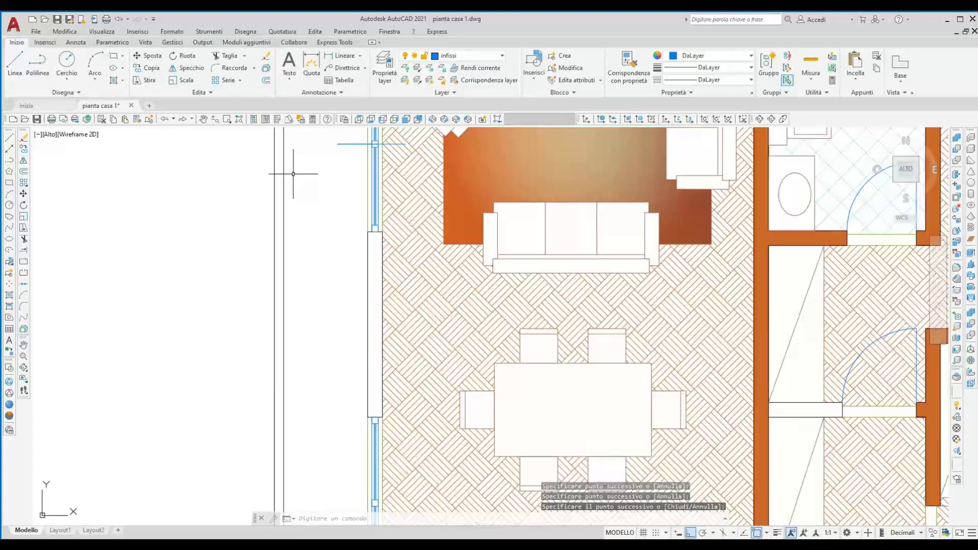
pyautogui.click(24, 149)
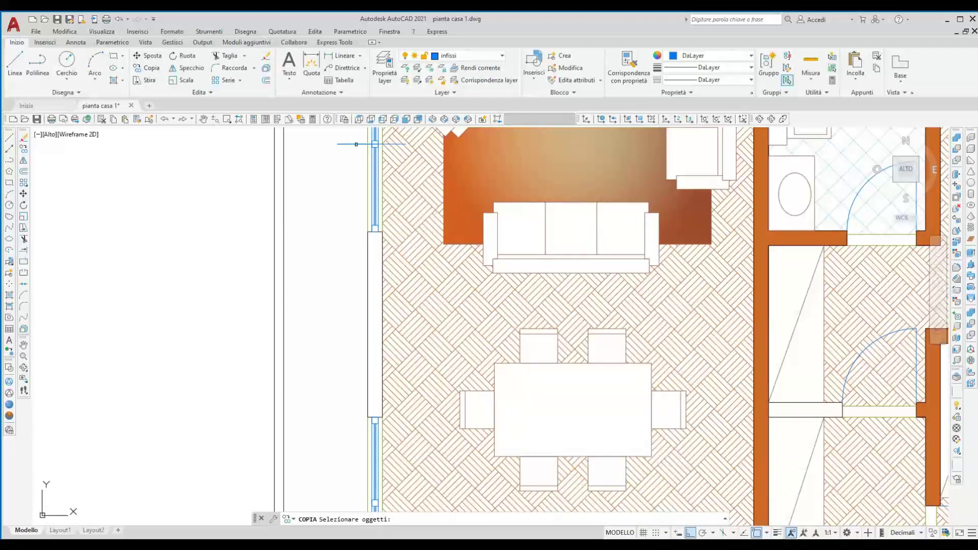
pyautogui.click(356, 144)
pyautogui.press('Return')
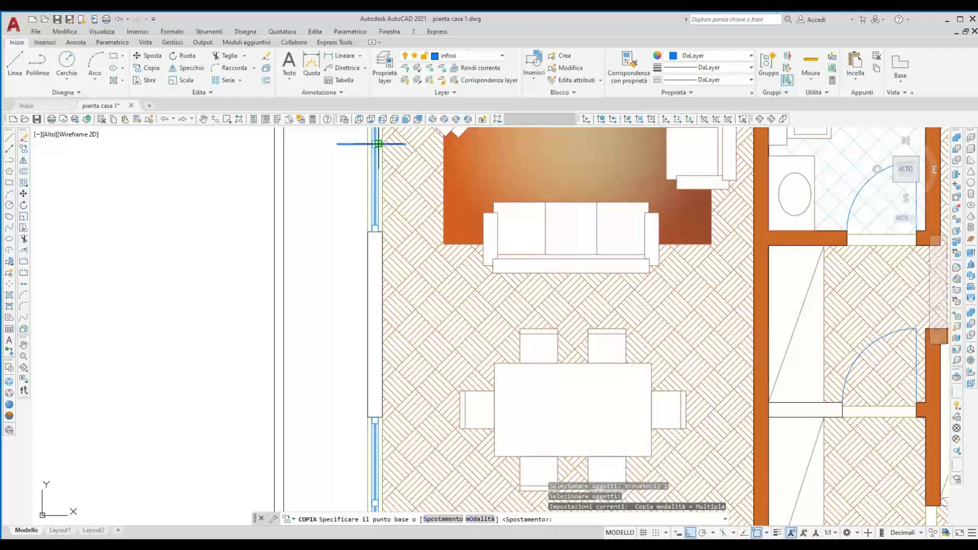
pyautogui.scroll(1, 378, 143)
pyautogui.click(378, 144)
pyautogui.scroll(-1, 331, 305)
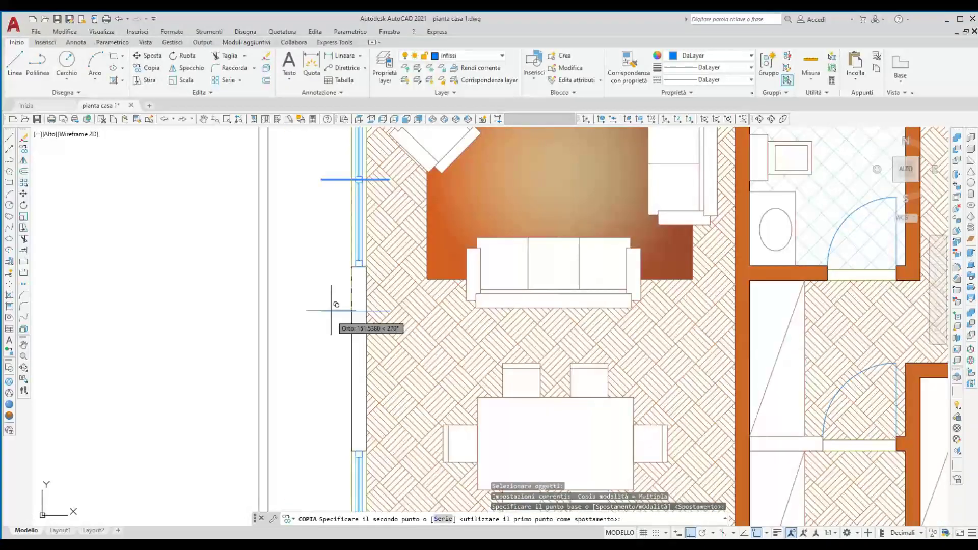
pyautogui.moveTo(354, 510); pyautogui.dragTo(385, 295, button='middle')
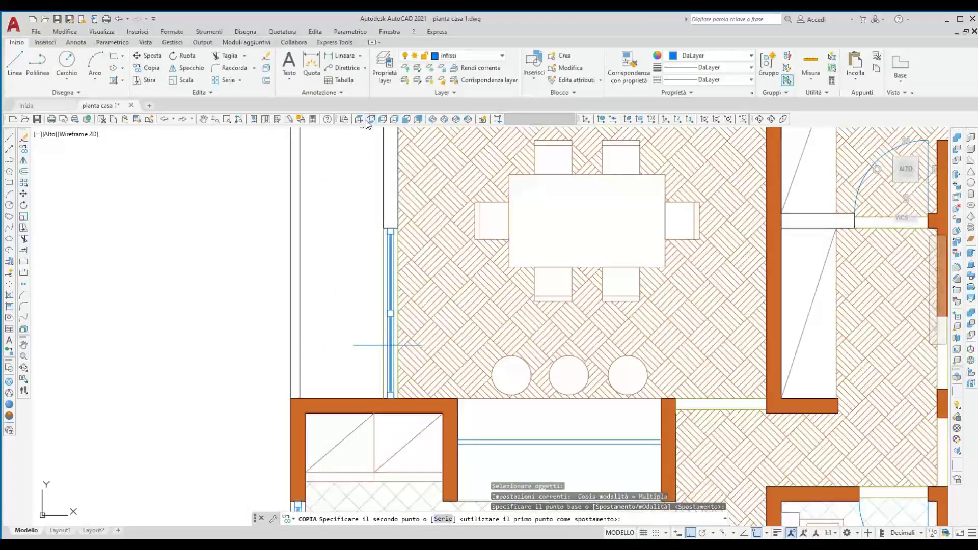
pyautogui.click(384, 313)
pyautogui.press('Return')
pyautogui.scroll(-1, 214, 226)
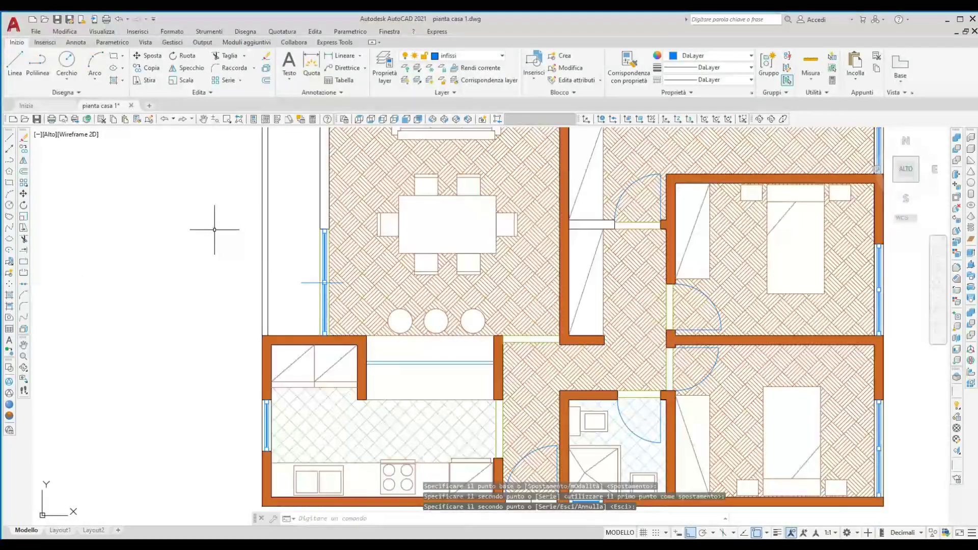
pyautogui.scroll(-1, 215, 230)
pyautogui.moveTo(290, 228); pyautogui.dragTo(319, 309, button='middle')
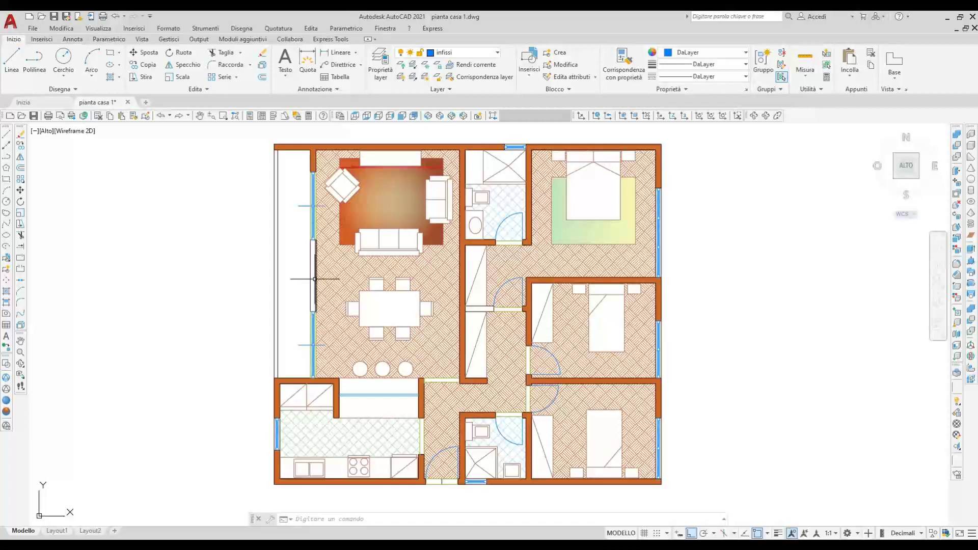
# - Try a hatch, cancel it, and recentre the floor plan
pyautogui.scroll(2, 314, 282)
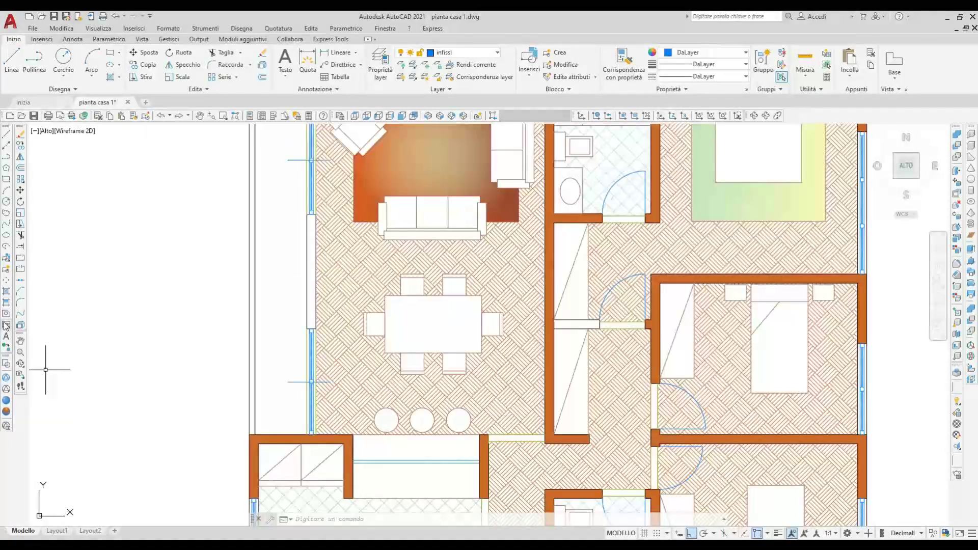
pyautogui.click(6, 291)
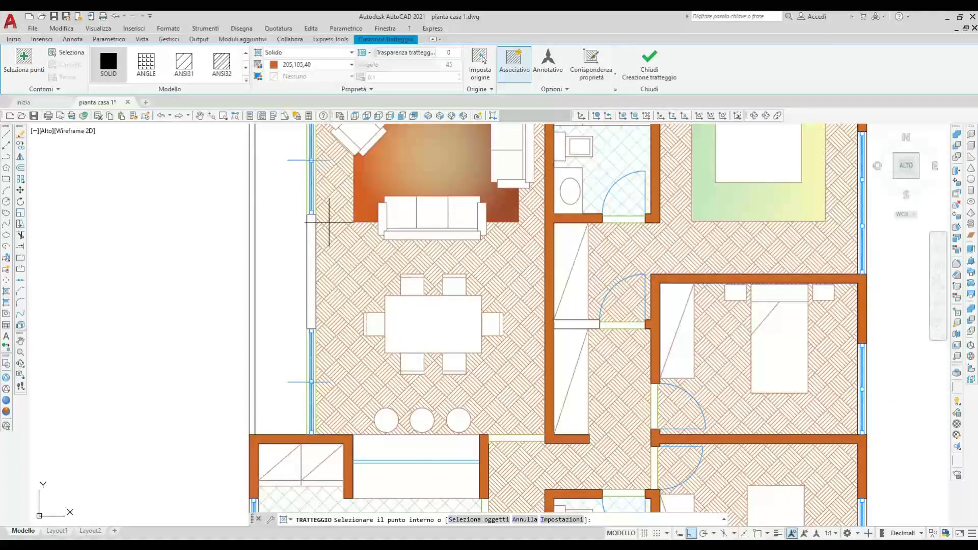
pyautogui.click(312, 238)
pyautogui.press('Return')
pyautogui.scroll(-2, 274, 249)
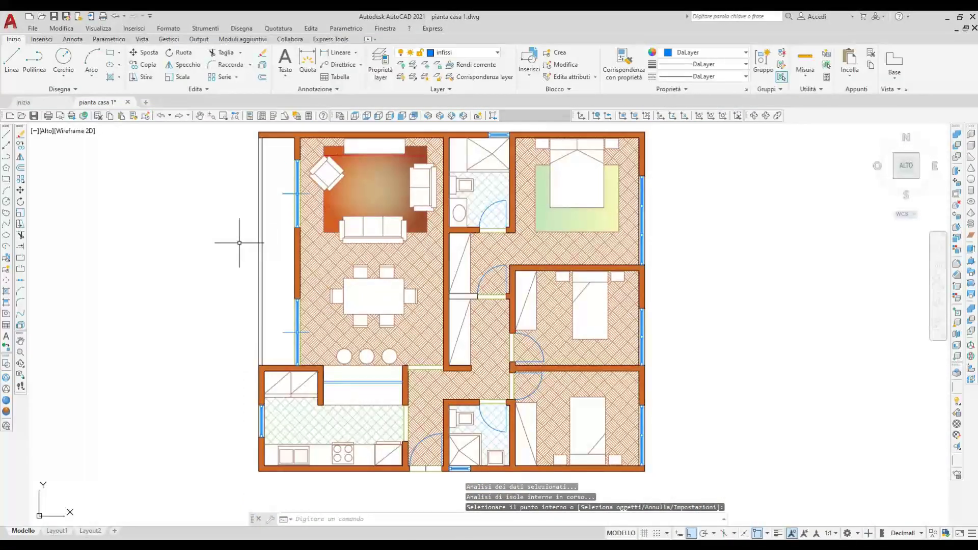
pyautogui.moveTo(209, 234); pyautogui.dragTo(273, 266, button='middle')
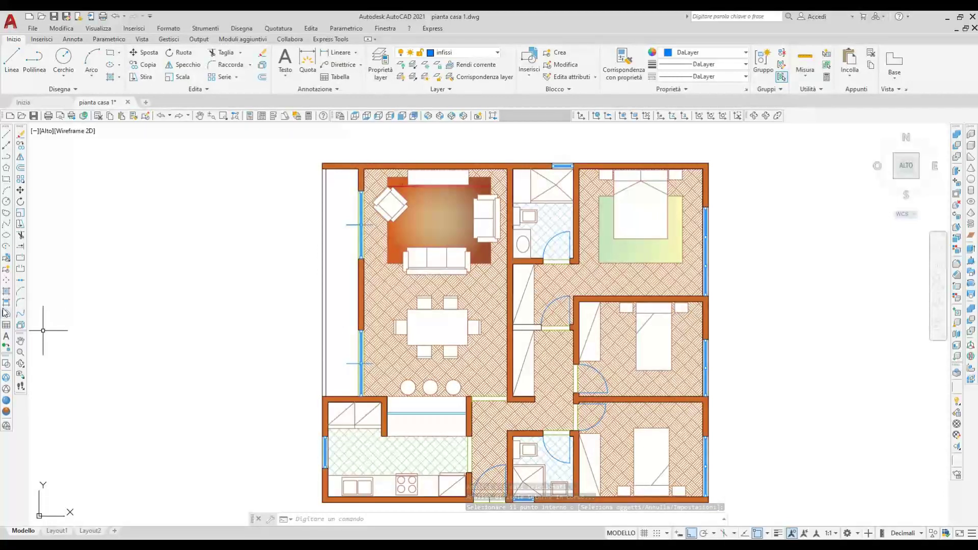
# - Start a new hatch with the AR-HBONE herringbone pattern
pyautogui.click(6, 291)
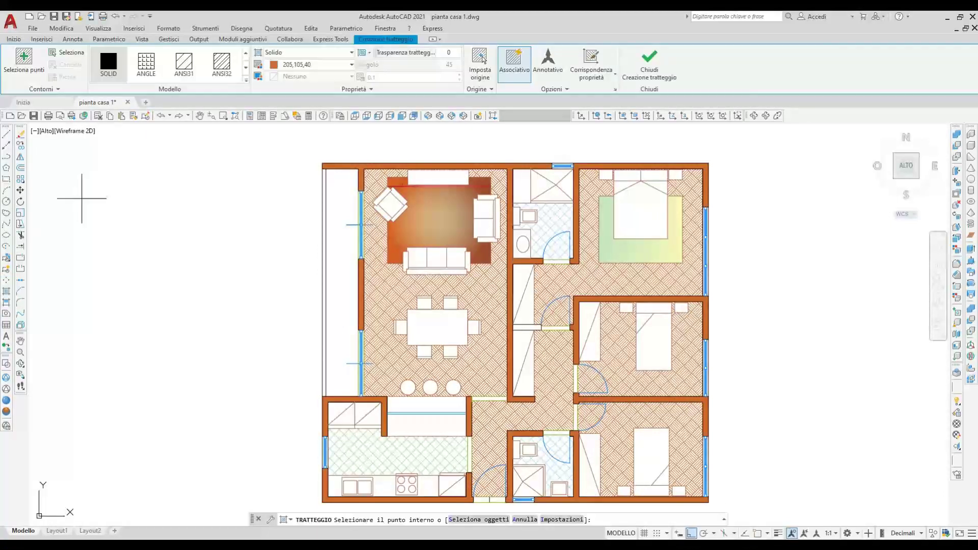
pyautogui.click(247, 81)
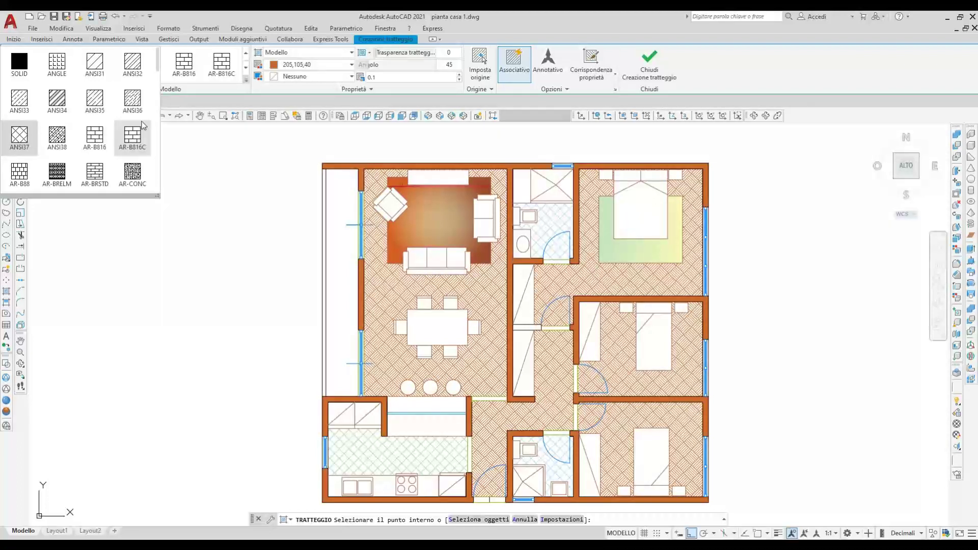
pyautogui.scroll(-1, 129, 124)
pyautogui.click(18, 172)
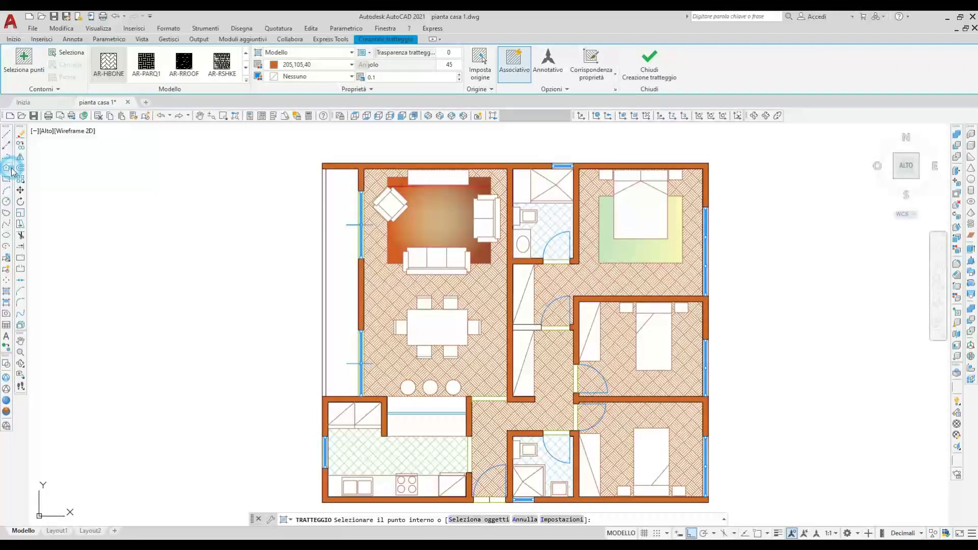
# - Set colour 122,175,223 and angle 0, then fill the left balcony strip
pyautogui.click(308, 65)
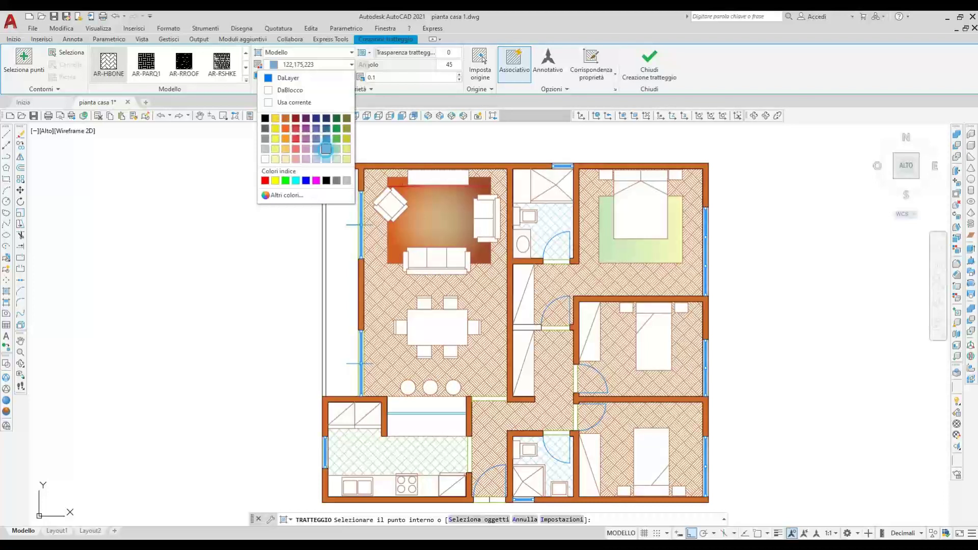
pyautogui.click(325, 151)
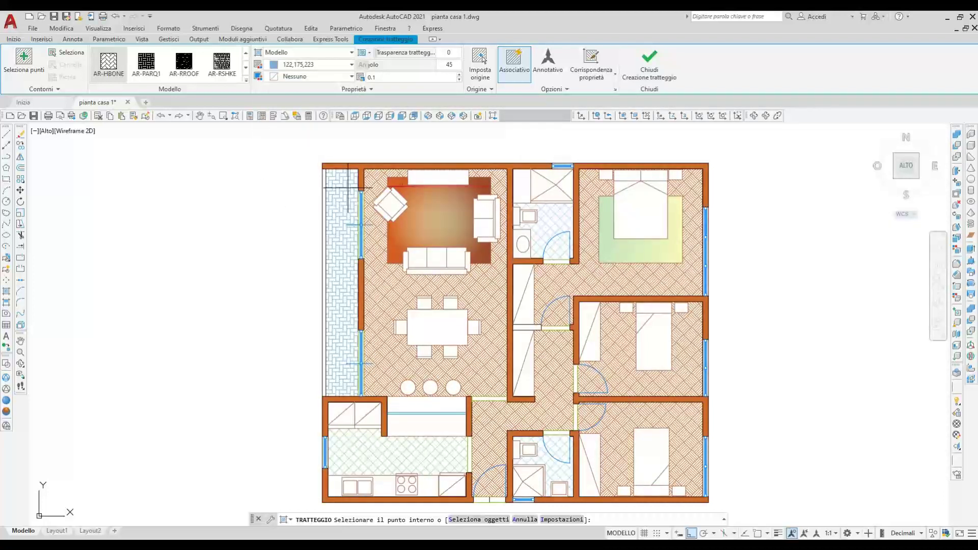
pyautogui.click(450, 65)
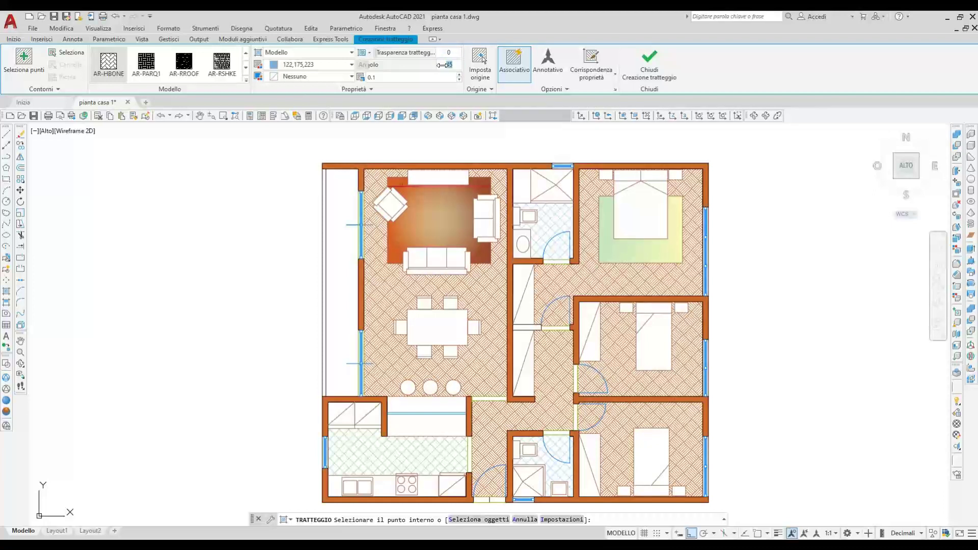
pyautogui.write('0')
pyautogui.click(340, 199)
pyautogui.press('Return')
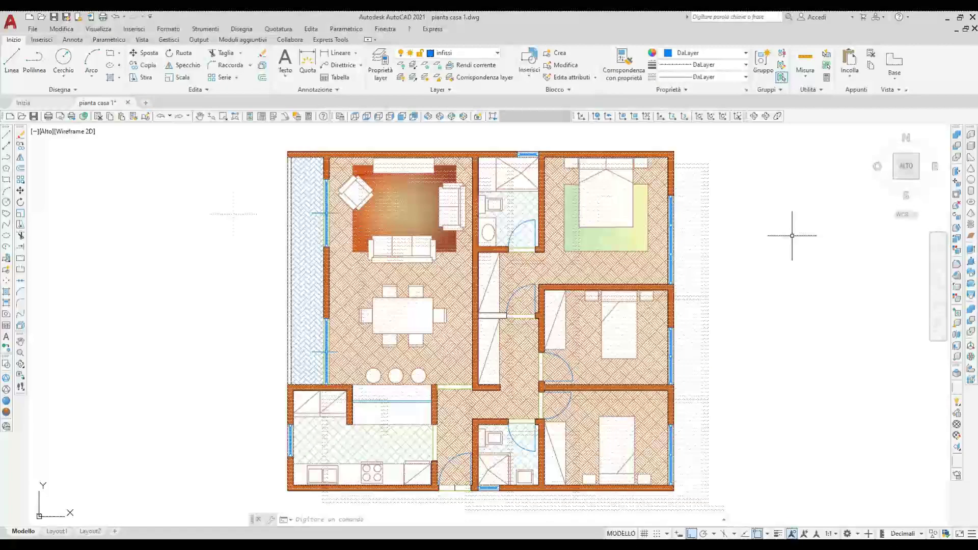